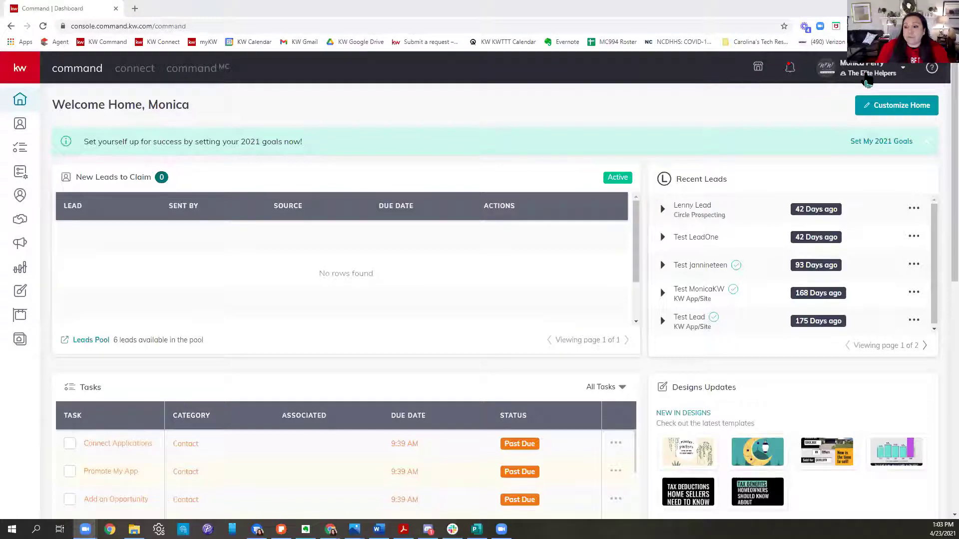
# Step: Go to KW Command Settings from the profile menu to see connected apps like DocuSign and Gmail
pyautogui.click(867, 80)
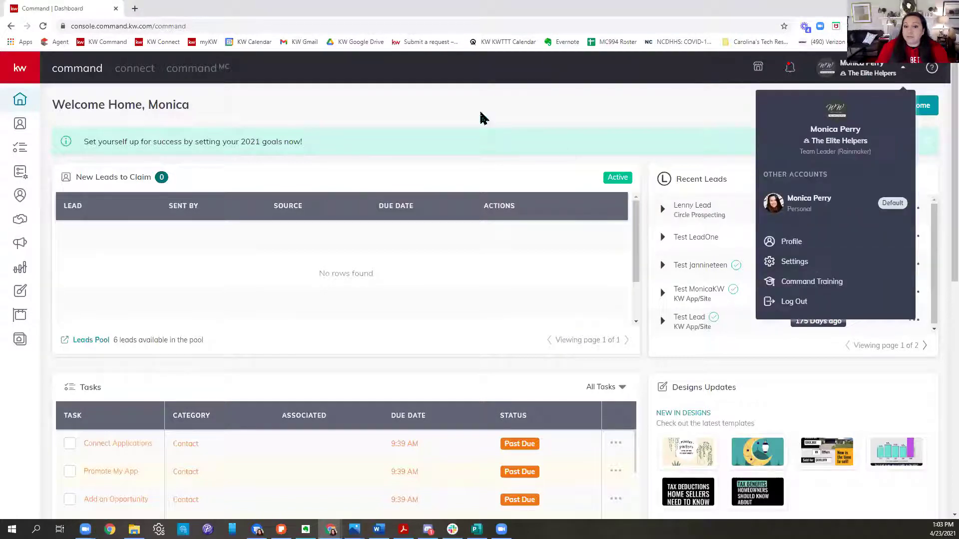
pyautogui.click(807, 272)
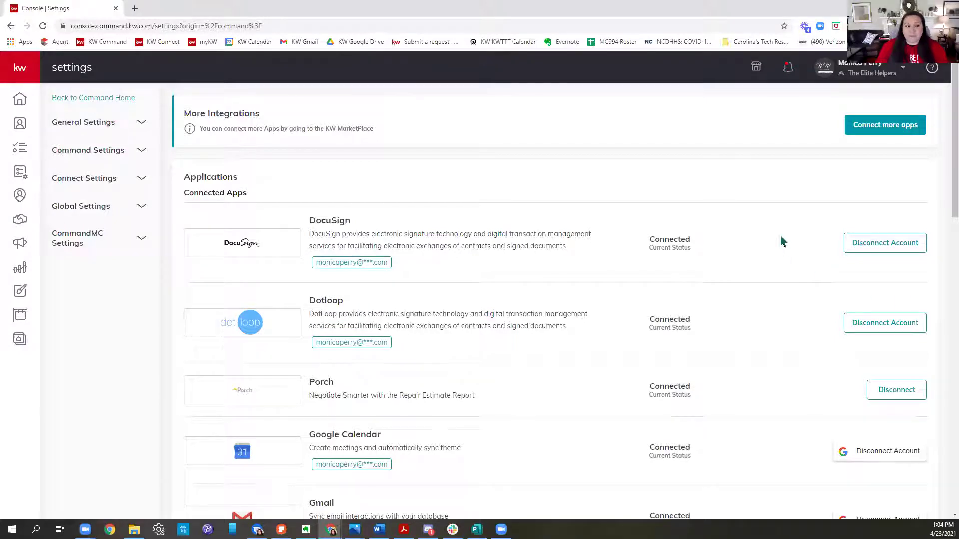
pyautogui.scroll(-3, 787, 246)
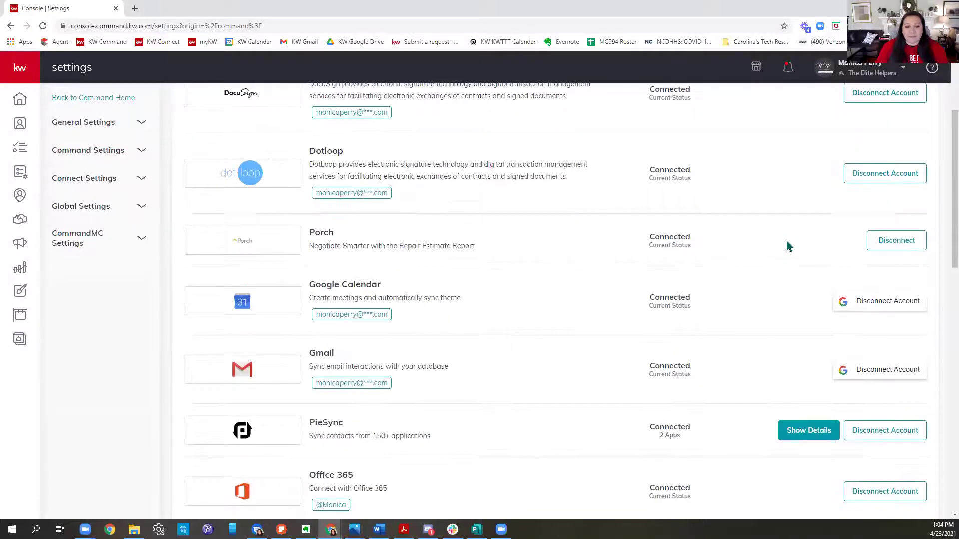
pyautogui.scroll(-2, 786, 246)
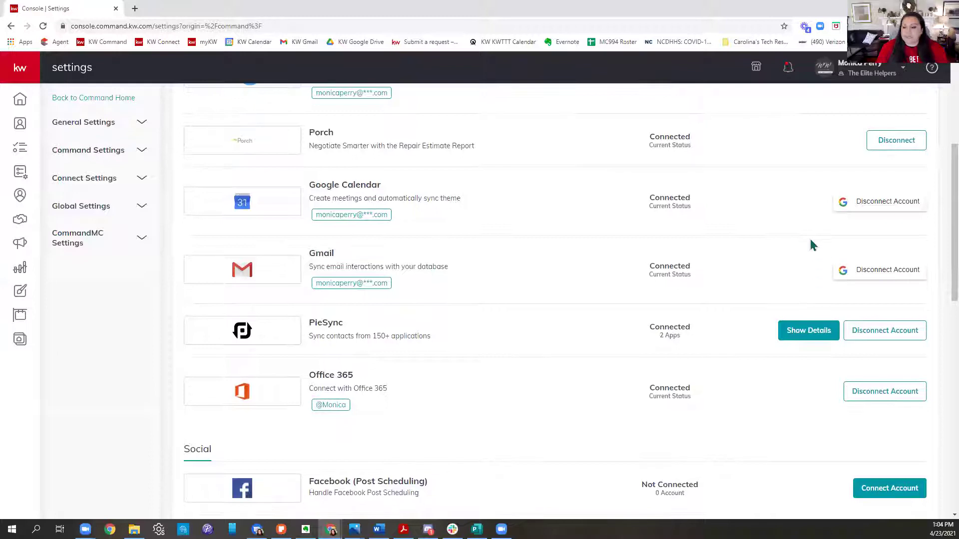
pyautogui.scroll(-3, 810, 243)
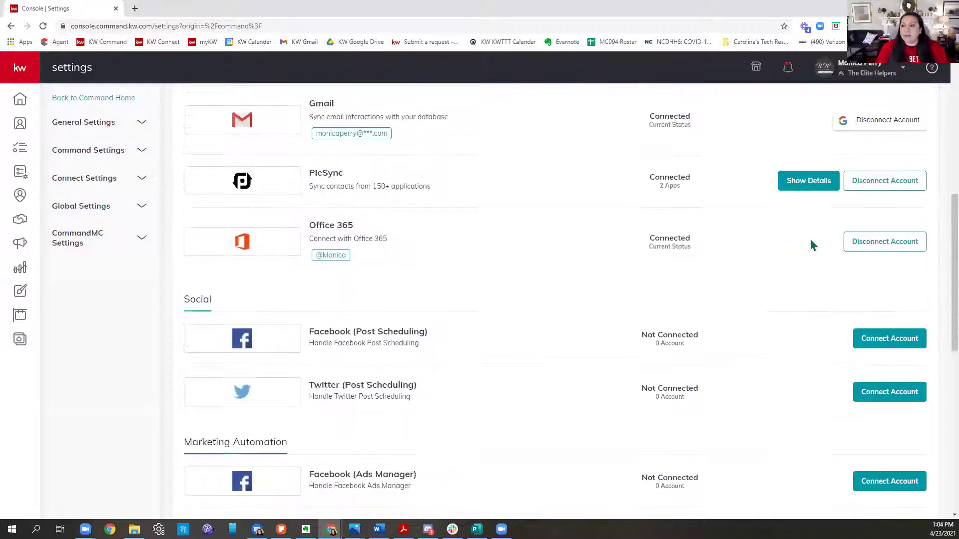
pyautogui.click(877, 75)
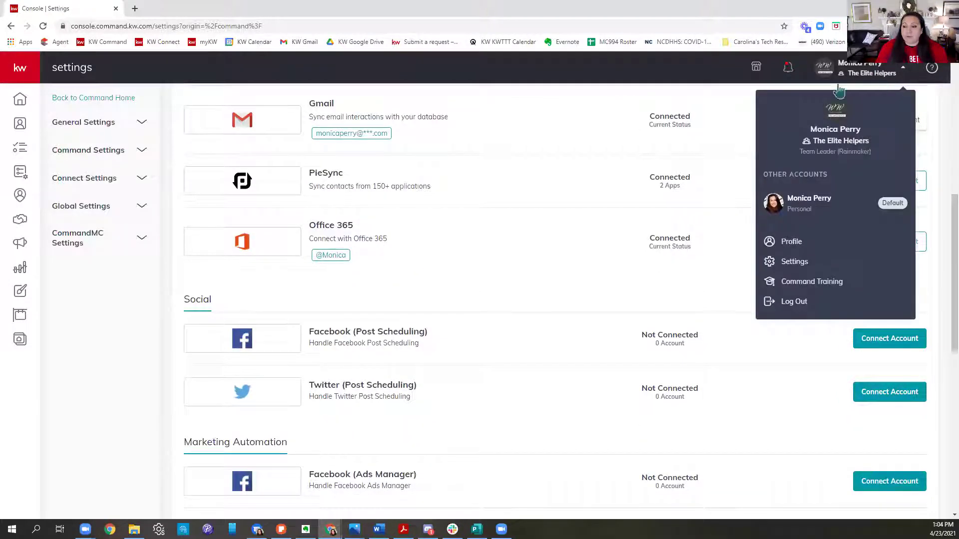
pyautogui.scroll(-2, 628, 228)
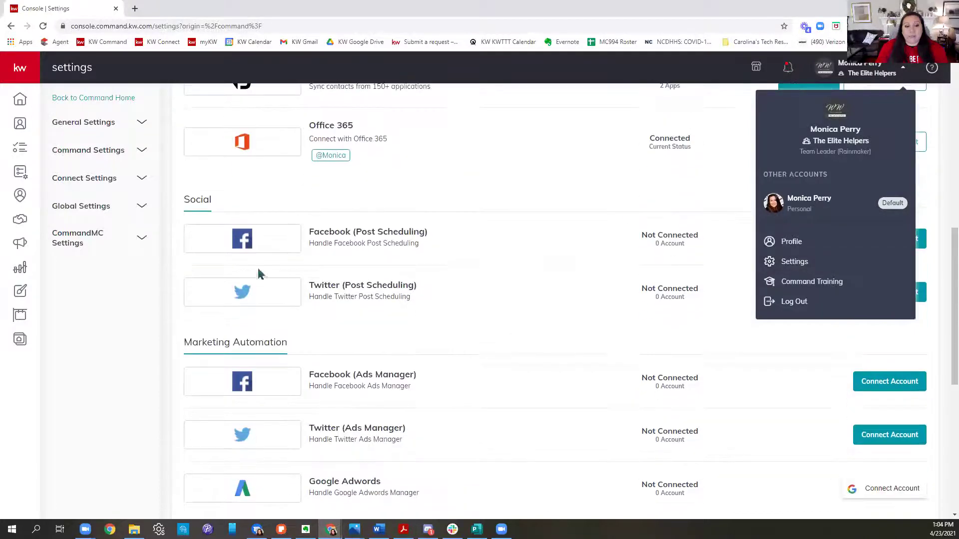
pyautogui.moveTo(309, 232); pyautogui.dragTo(456, 240)
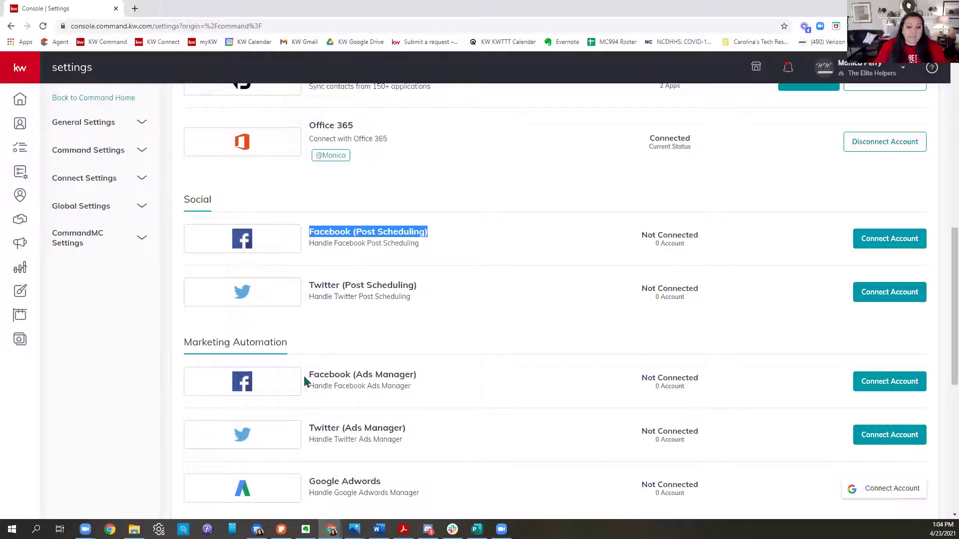
pyautogui.moveTo(307, 377); pyautogui.dragTo(426, 383)
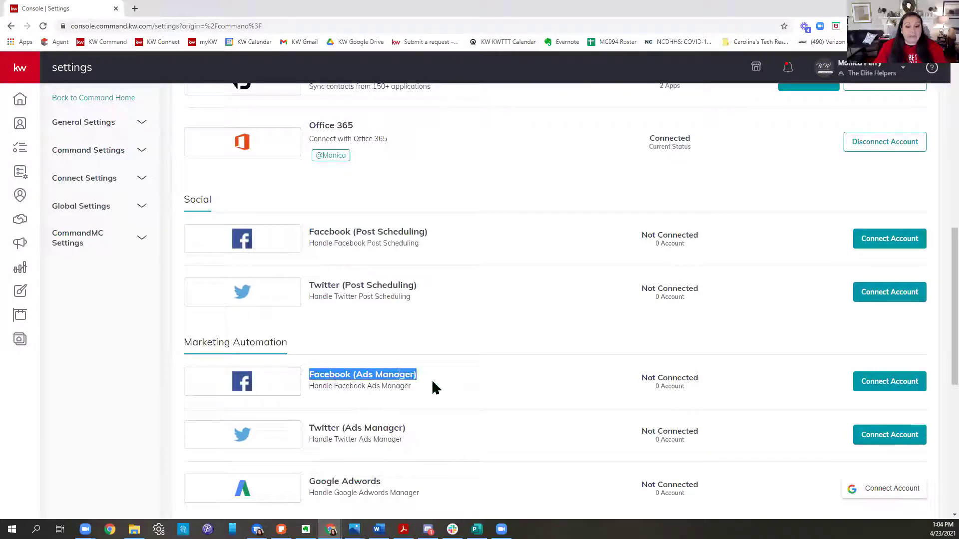
pyautogui.moveTo(428, 233); pyautogui.dragTo(307, 233)
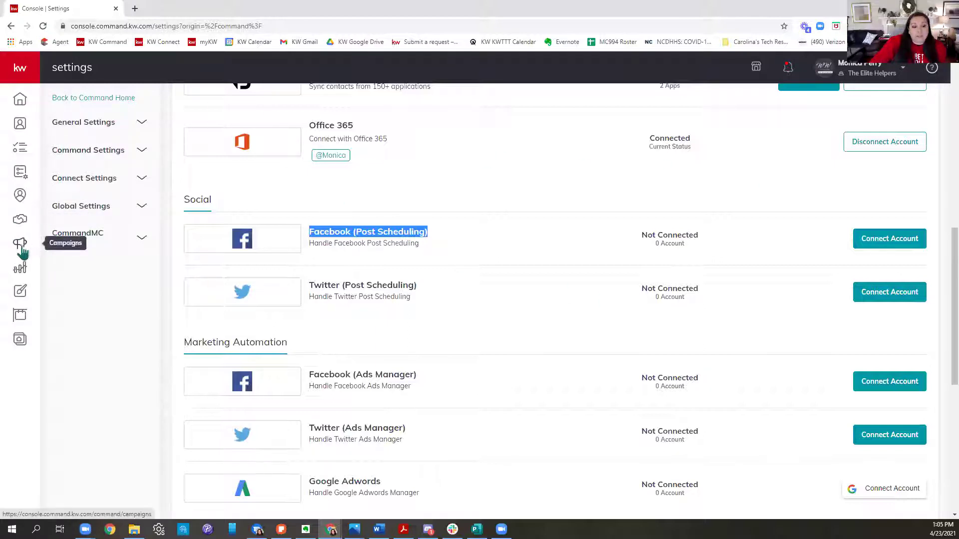
# Step: Go to the Campaigns dashboard and scroll down to the suggested quick posts
pyautogui.click(22, 253)
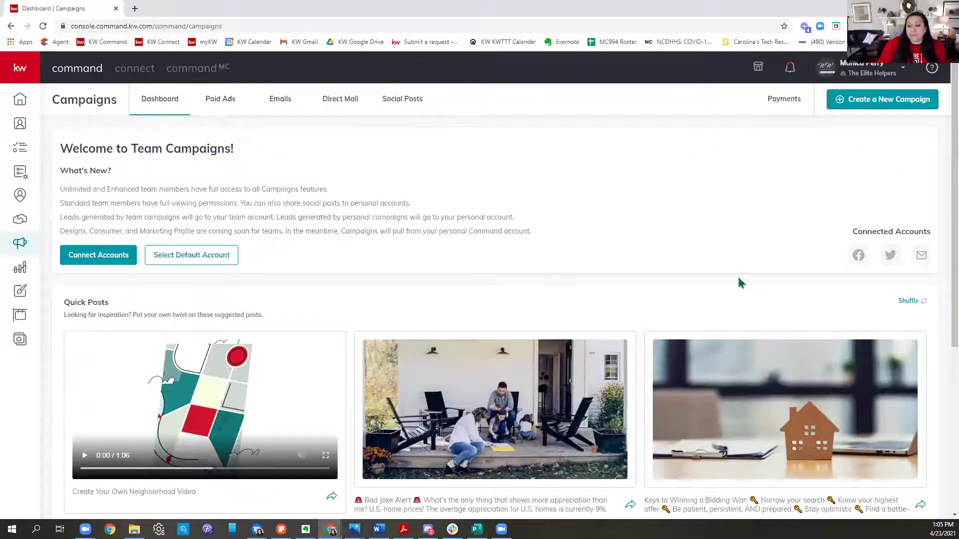
pyautogui.scroll(-4, 741, 281)
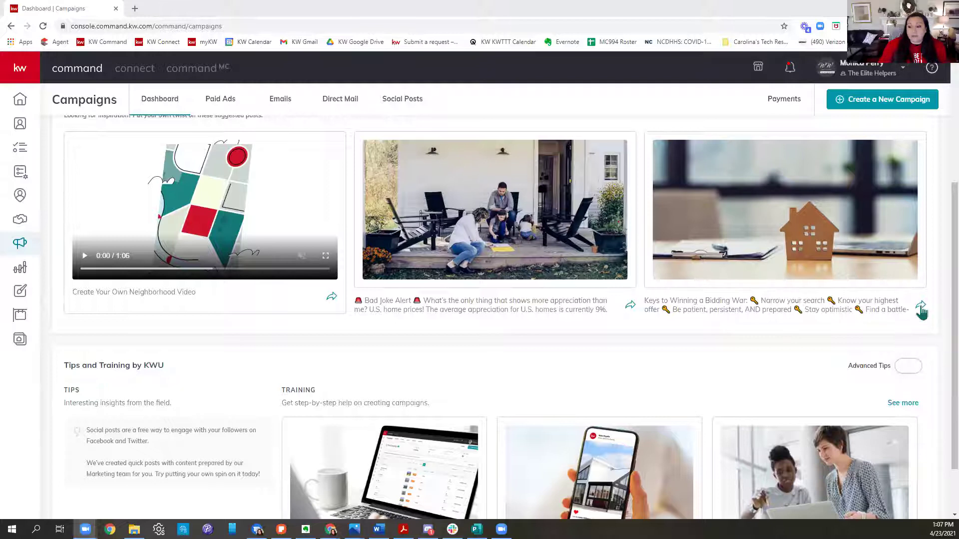
# Step: Switch to the personal Command account as the default for posting, then return to Campaigns
pyautogui.click(920, 305)
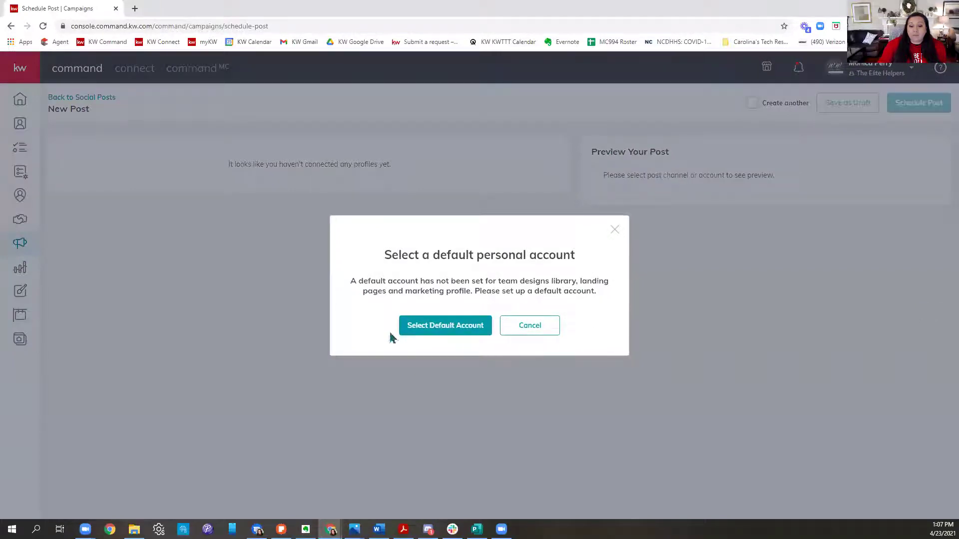
pyautogui.click(442, 327)
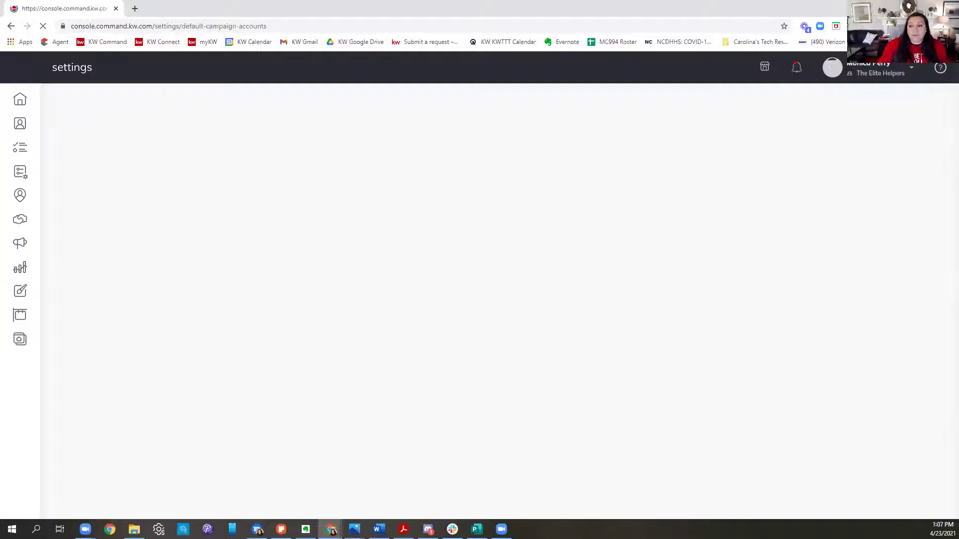
pyautogui.click(897, 74)
pyautogui.click(846, 210)
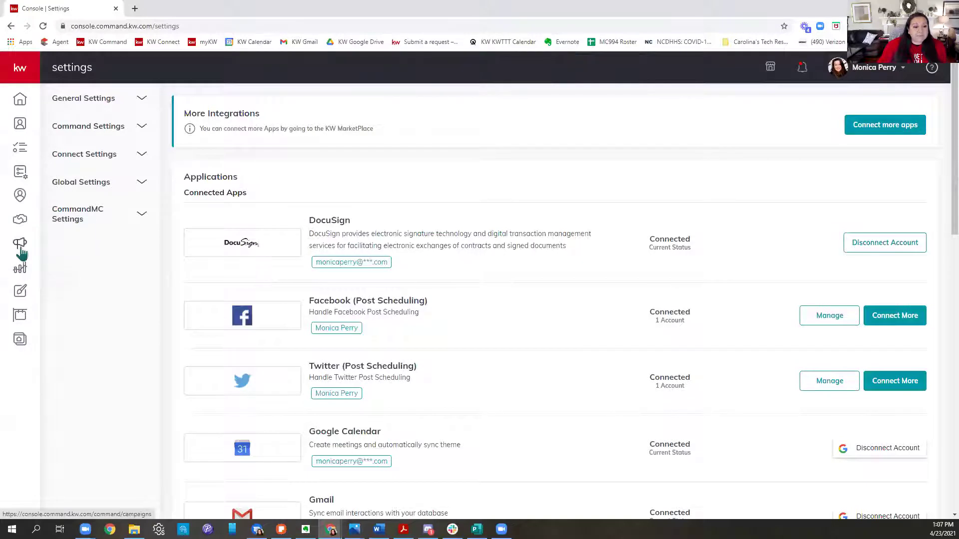
pyautogui.click(21, 250)
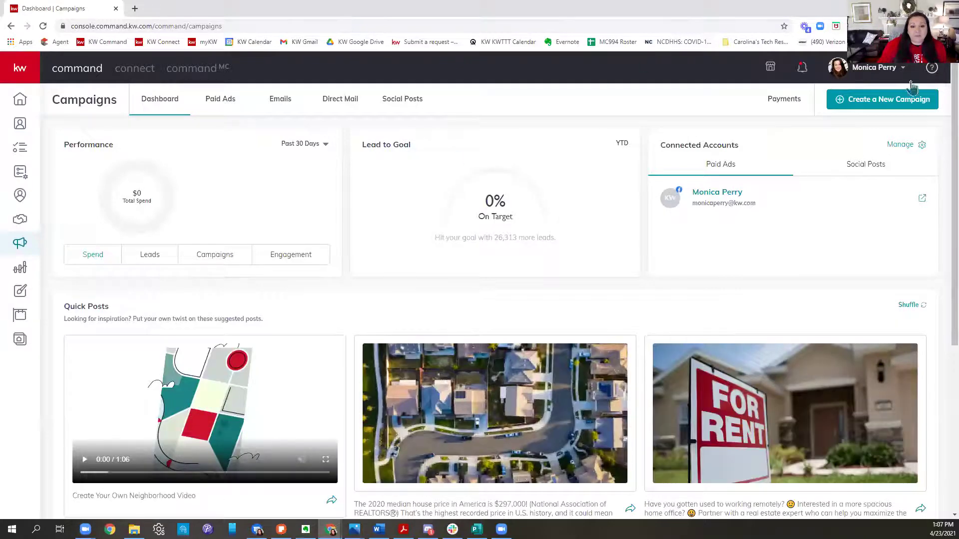
pyautogui.scroll(-3, 879, 137)
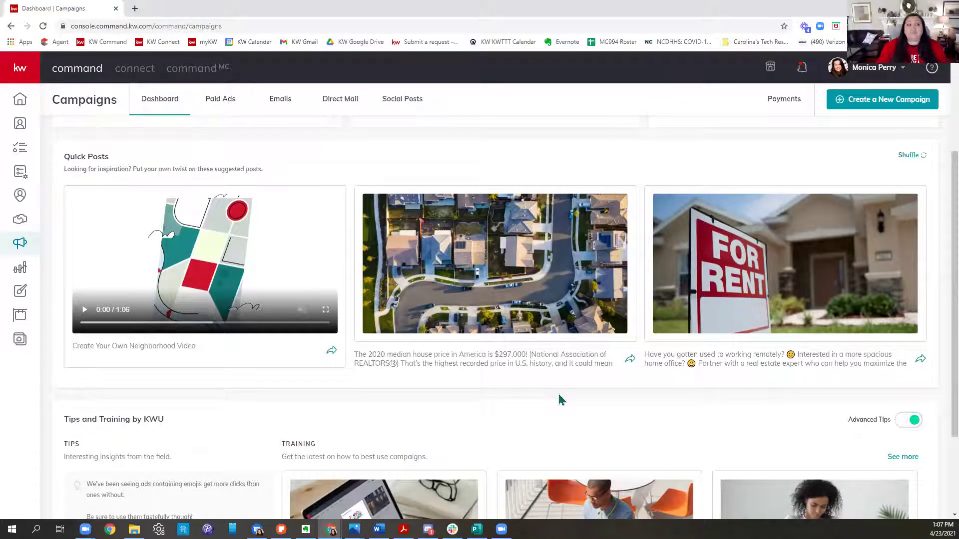
# Step: Start a New Post from the 2020 median house price quick post and review the form
pyautogui.click(629, 363)
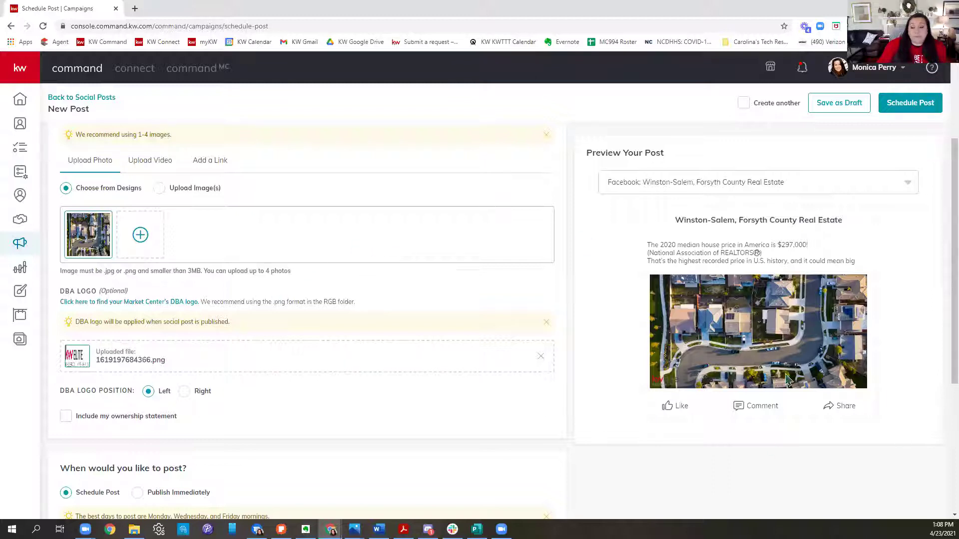
pyautogui.scroll(-3, 499, 270)
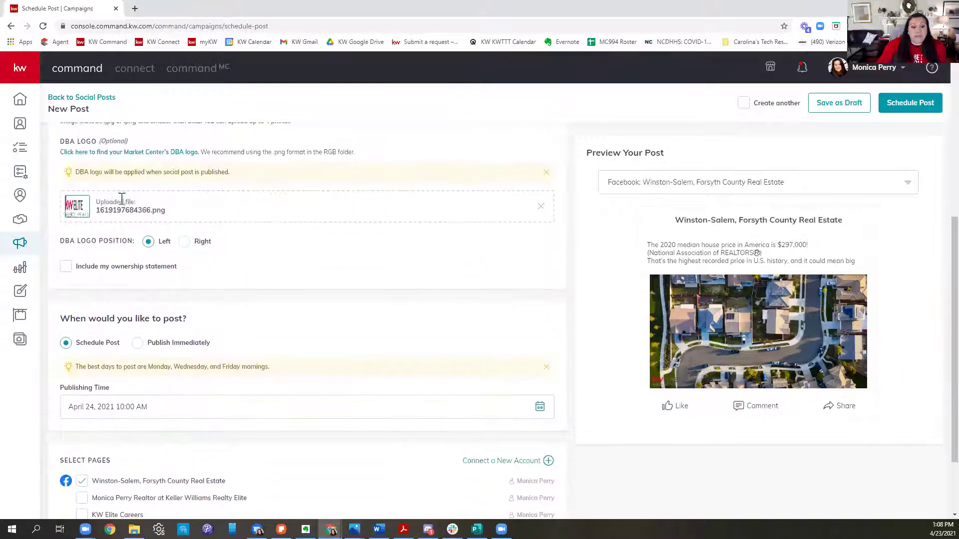
pyautogui.scroll(2, 225, 213)
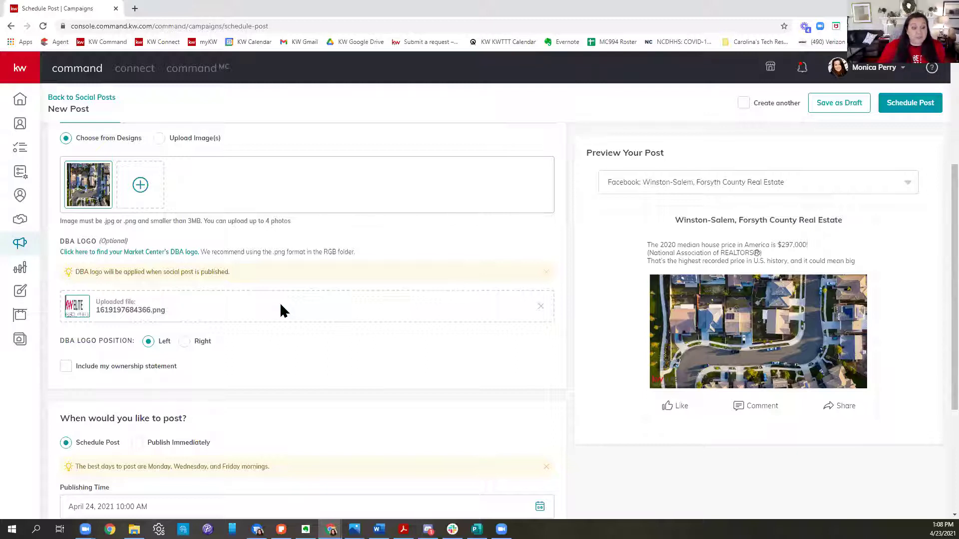
# Step: Include the ownership statement 'Each office is independently owned and operated.' in the post
pyautogui.click(66, 367)
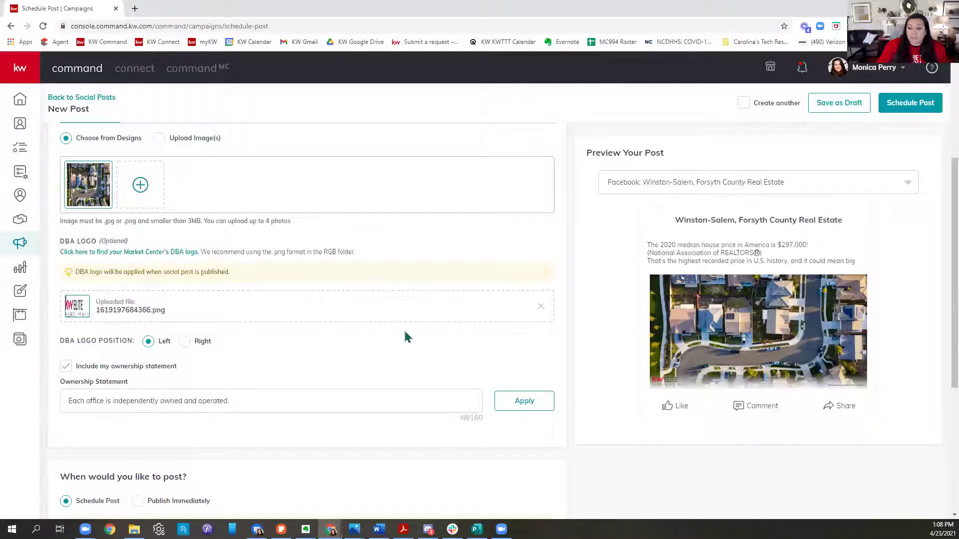
pyautogui.scroll(-3, 444, 319)
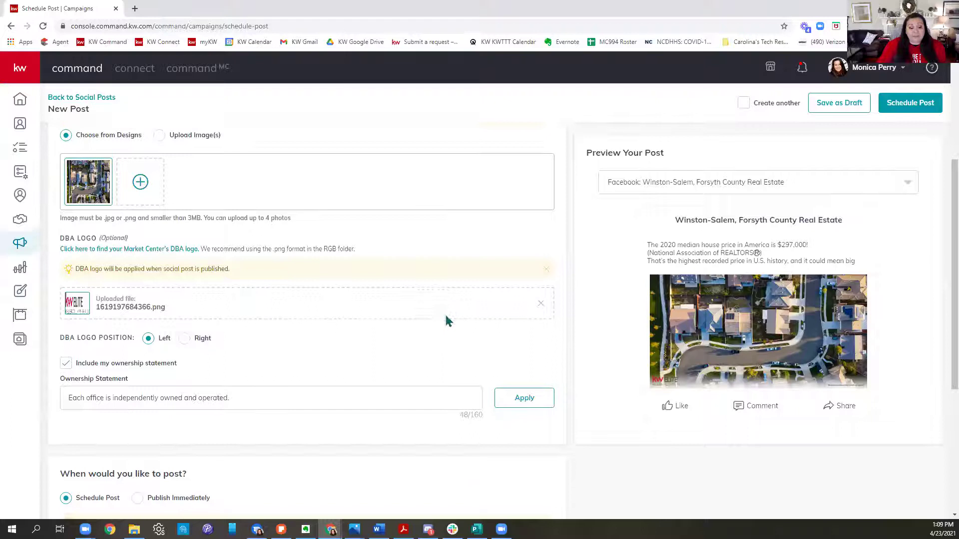
pyautogui.scroll(-2, 495, 309)
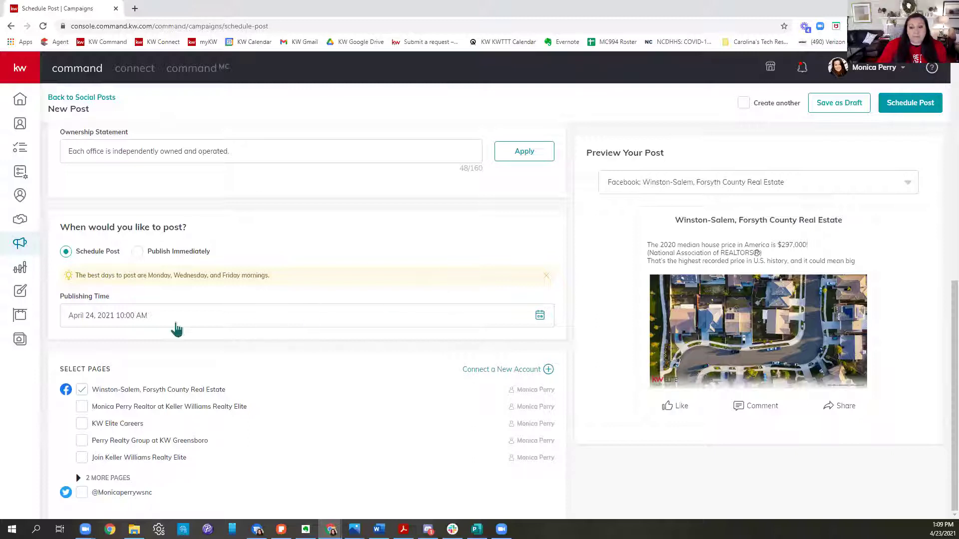
# Step: Change the publishing date to May 1, 2021, keeping 10:00 AM
pyautogui.click(177, 325)
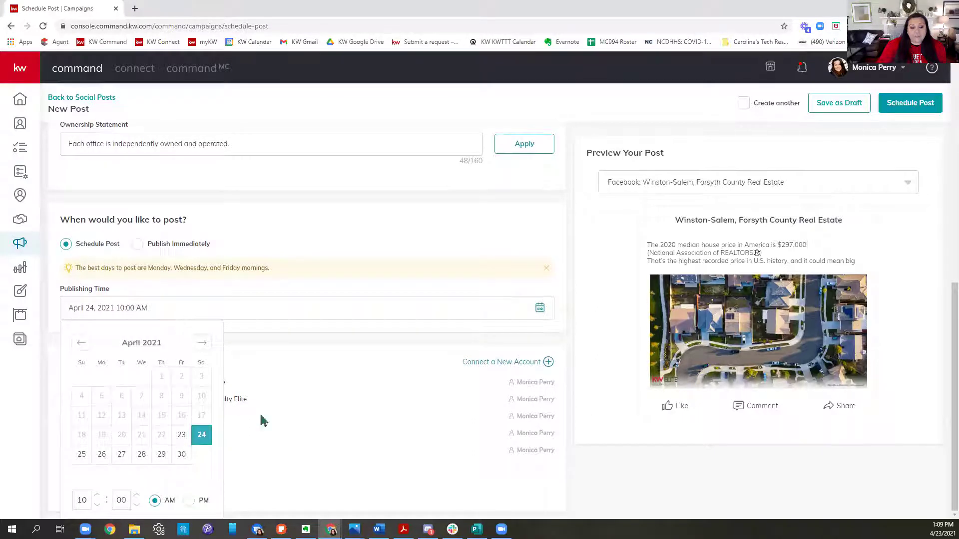
pyautogui.click(201, 342)
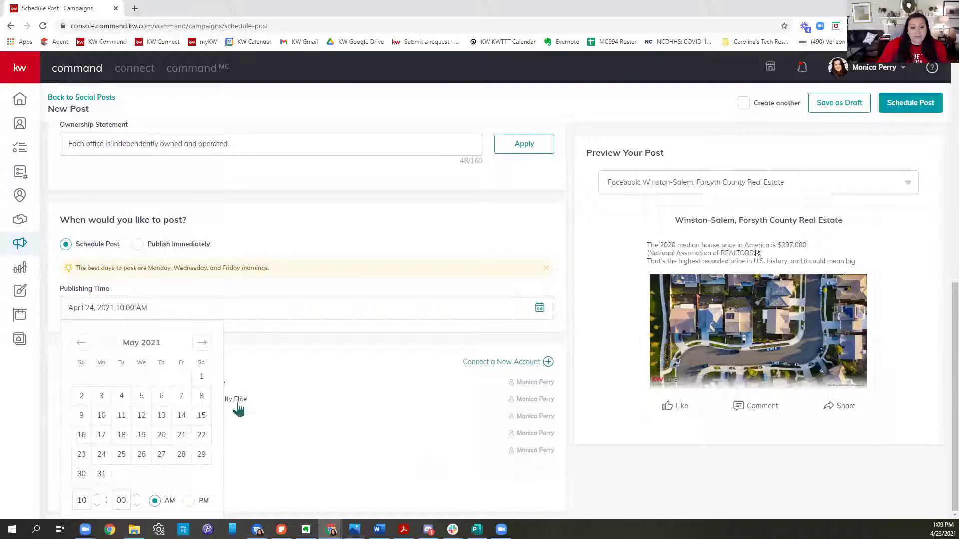
pyautogui.click(200, 381)
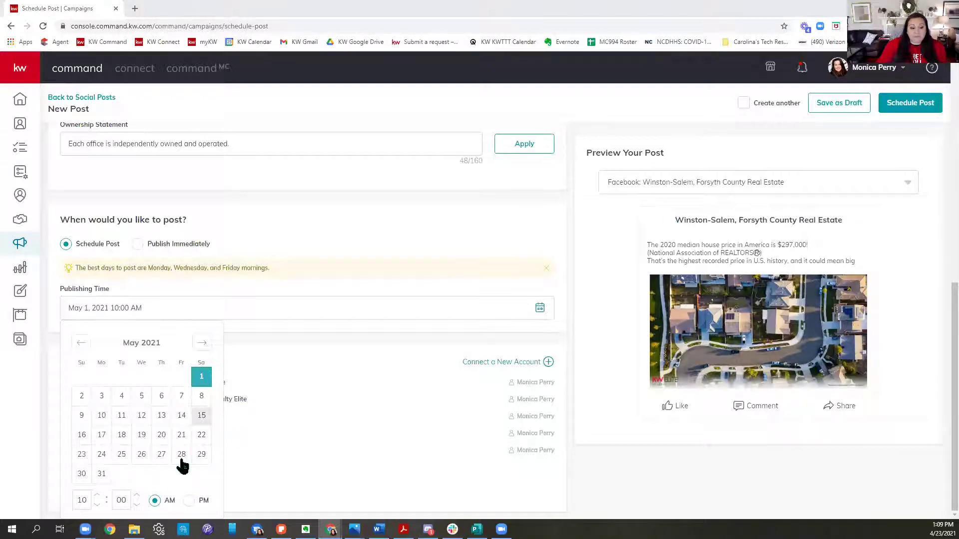
pyautogui.click(338, 384)
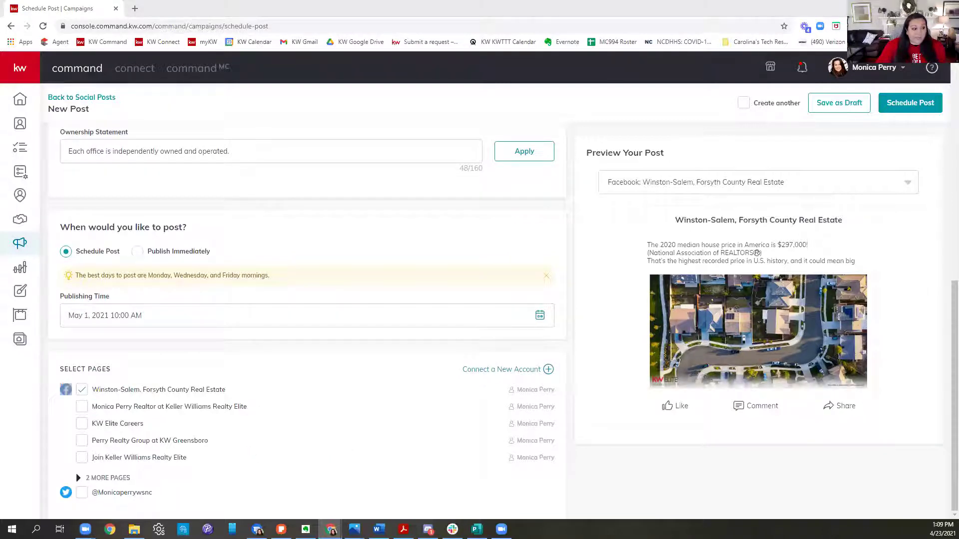
# Step: Tick the other Facebook pages and the Twitter account to preview the post for them
pyautogui.click(82, 406)
pyautogui.click(81, 423)
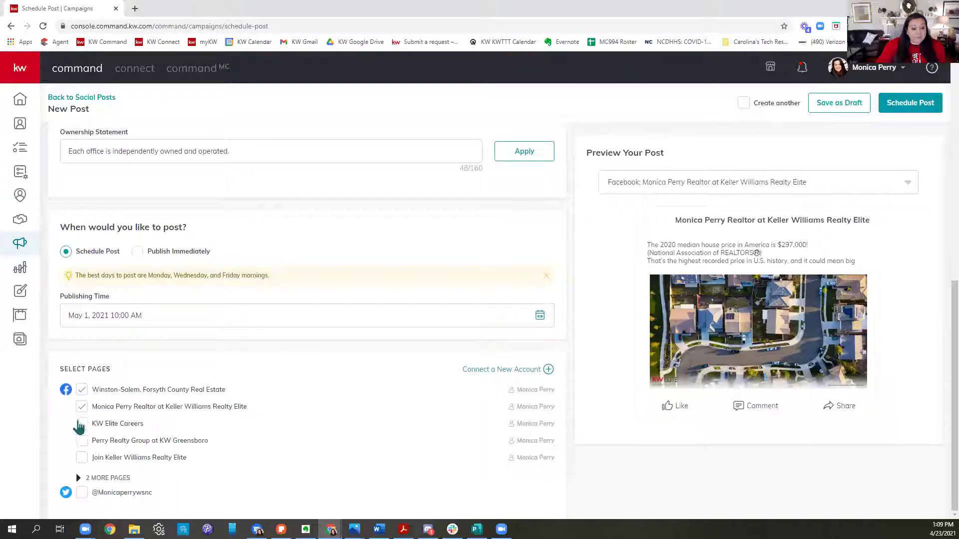
pyautogui.click(81, 442)
pyautogui.click(82, 457)
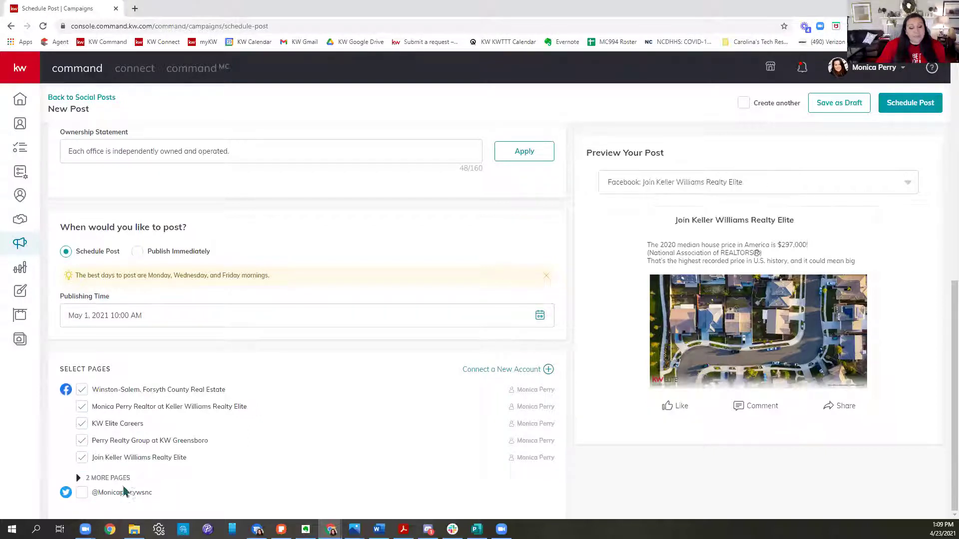
pyautogui.click(82, 493)
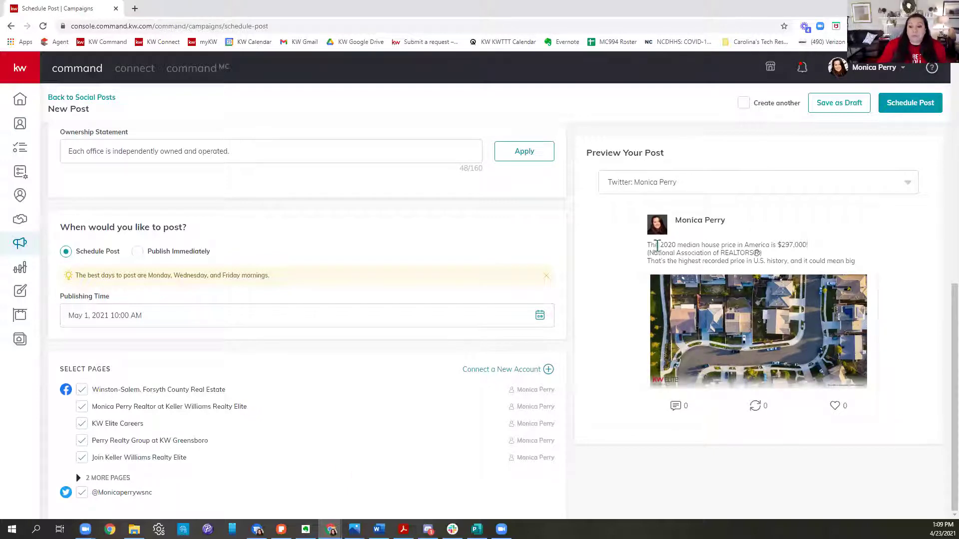
pyautogui.moveTo(648, 245); pyautogui.dragTo(873, 276)
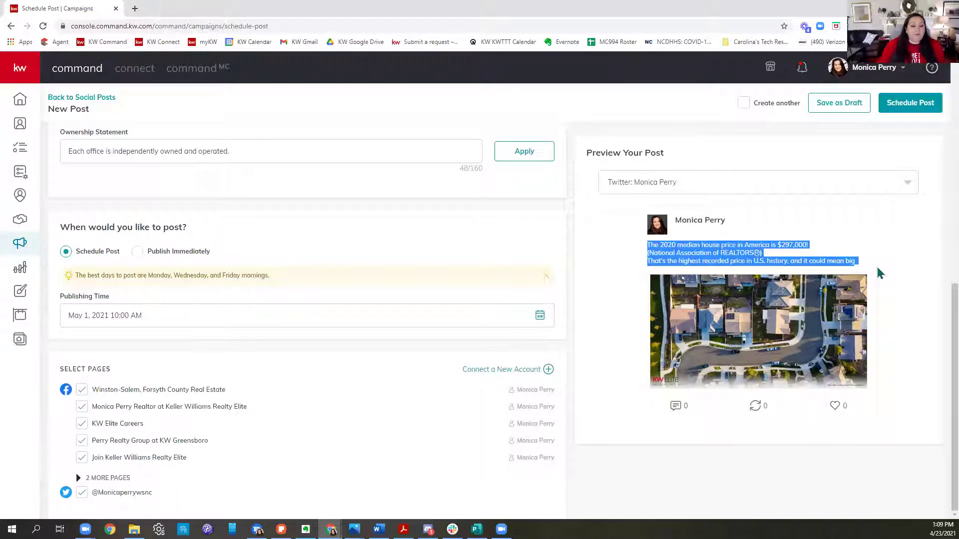
# Step: Untick Twitter and the extra pages, leaving only Winston-Salem, and request scheduling
pyautogui.click(81, 493)
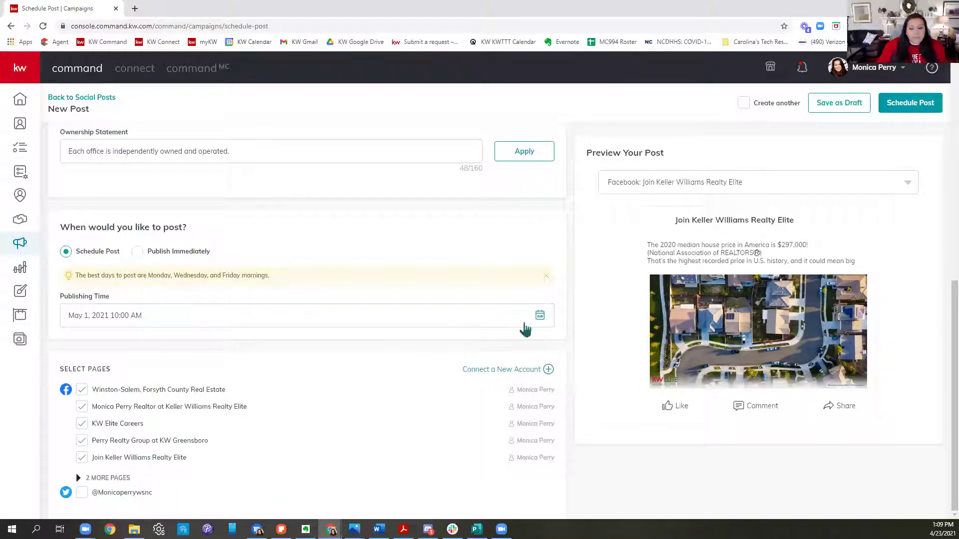
pyautogui.click(82, 458)
pyautogui.click(82, 440)
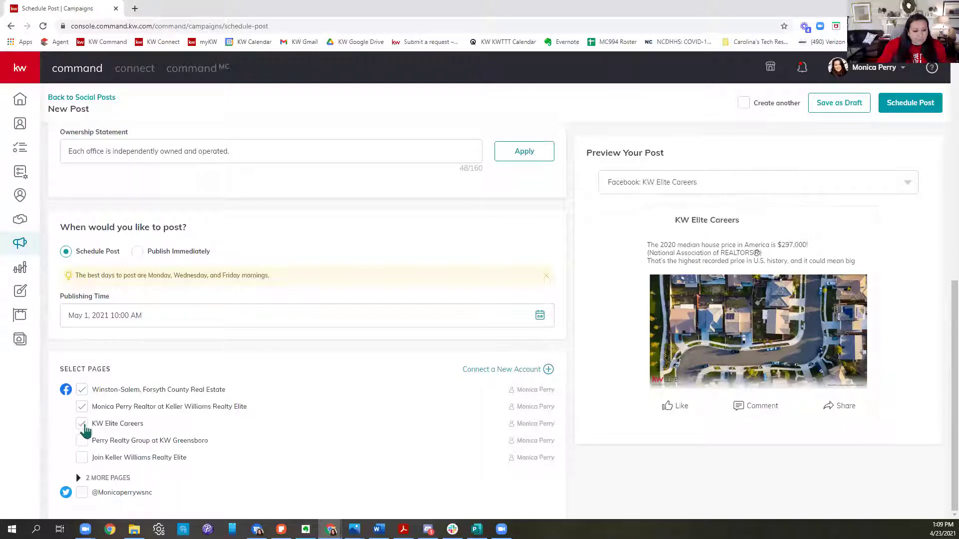
pyautogui.click(83, 405)
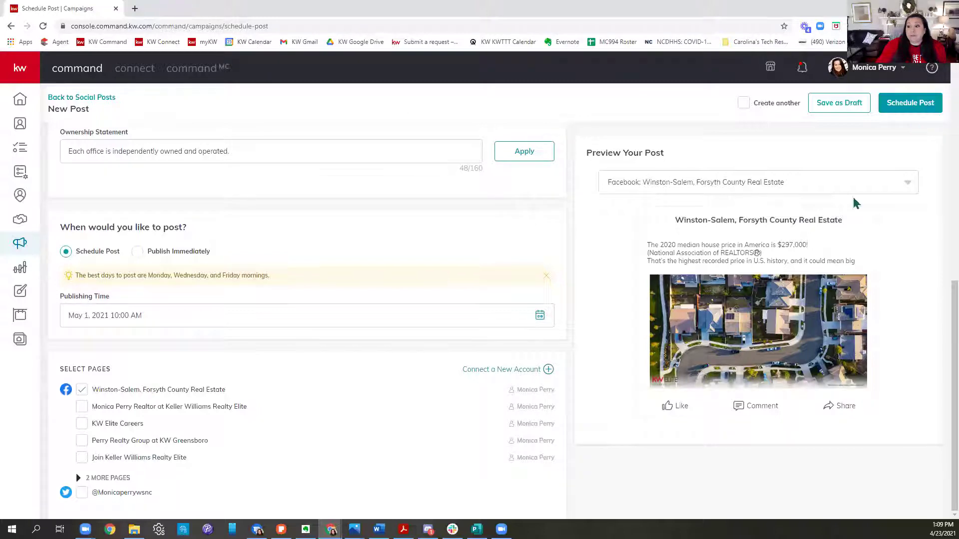
pyautogui.click(922, 105)
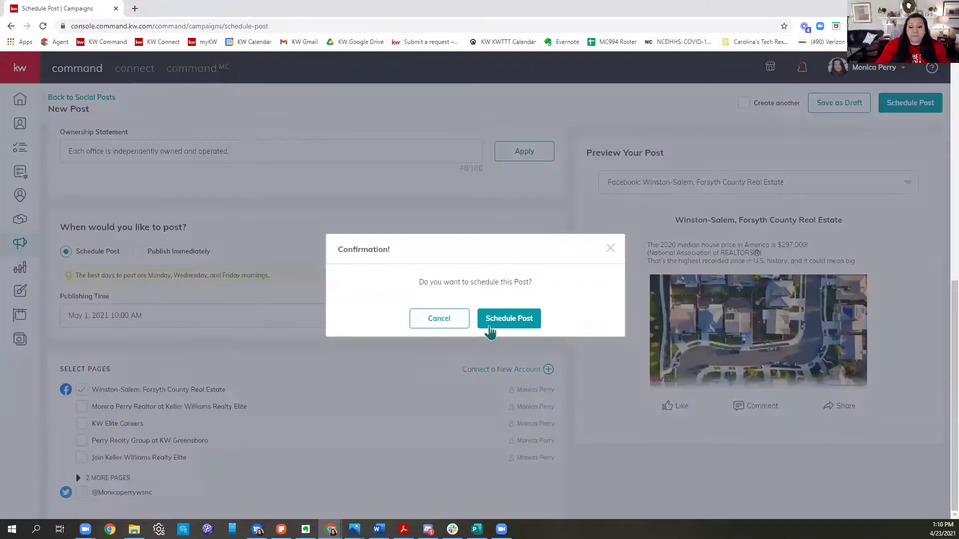
pyautogui.click(490, 330)
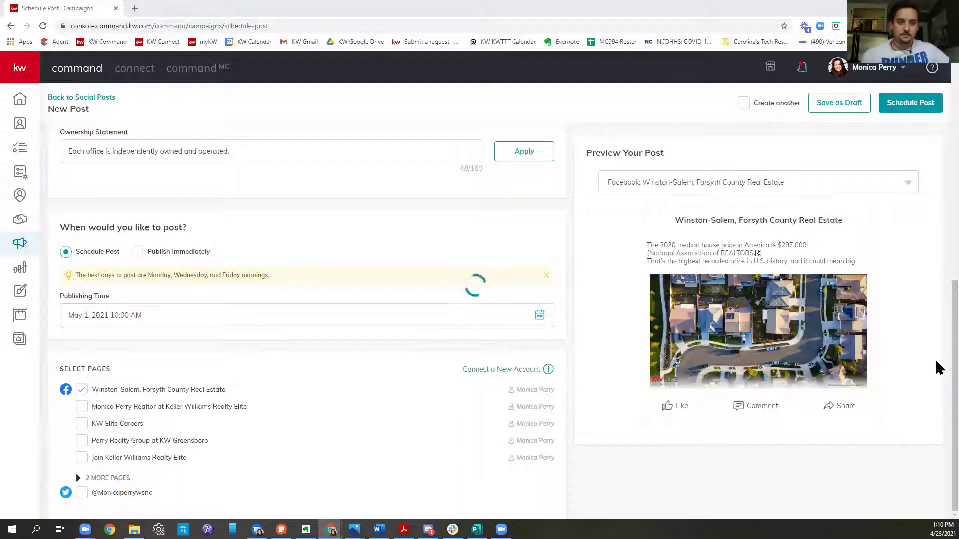
pyautogui.click(134, 10)
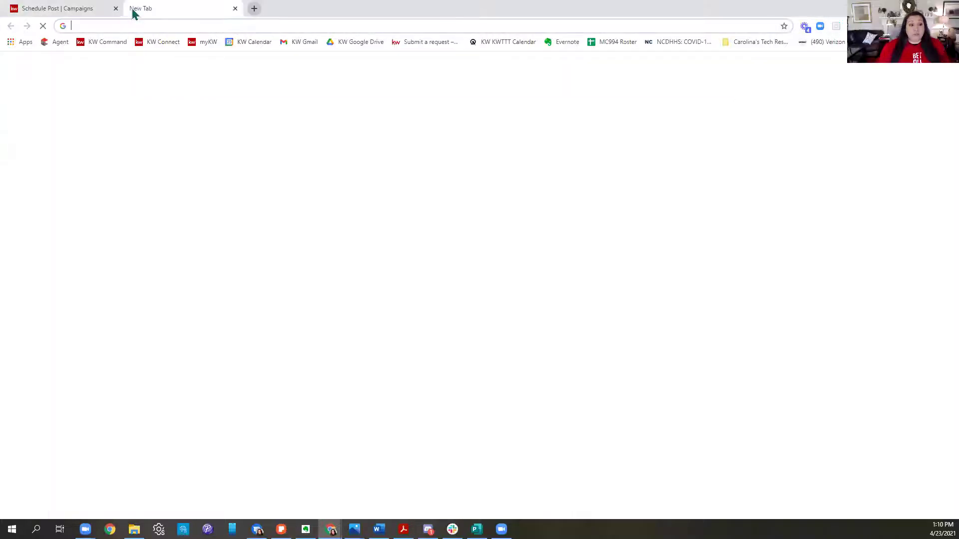
pyautogui.write('www.dfa')
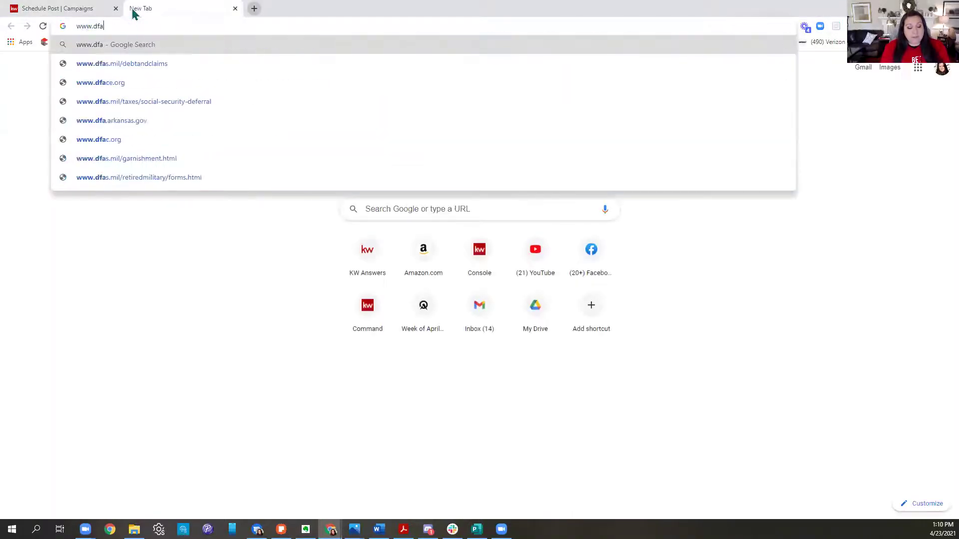
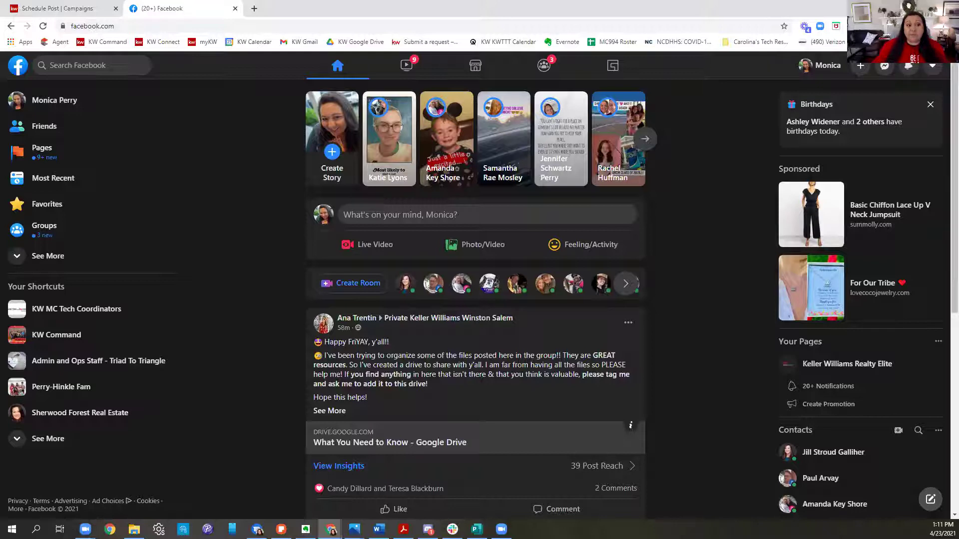
# Step: Search Facebook for 'winston' and open the Winston-Salem, Forsyth County Real Estate business page to view its posts
pyautogui.click(118, 65)
pyautogui.write('winns')
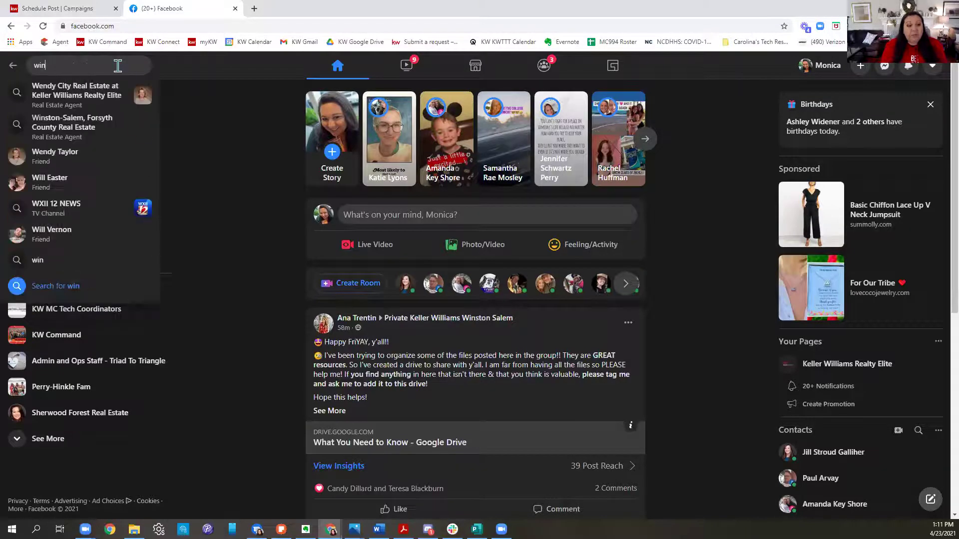
pyautogui.press('BackSpace')
pyautogui.press('BackSpace')
pyautogui.write('ston')
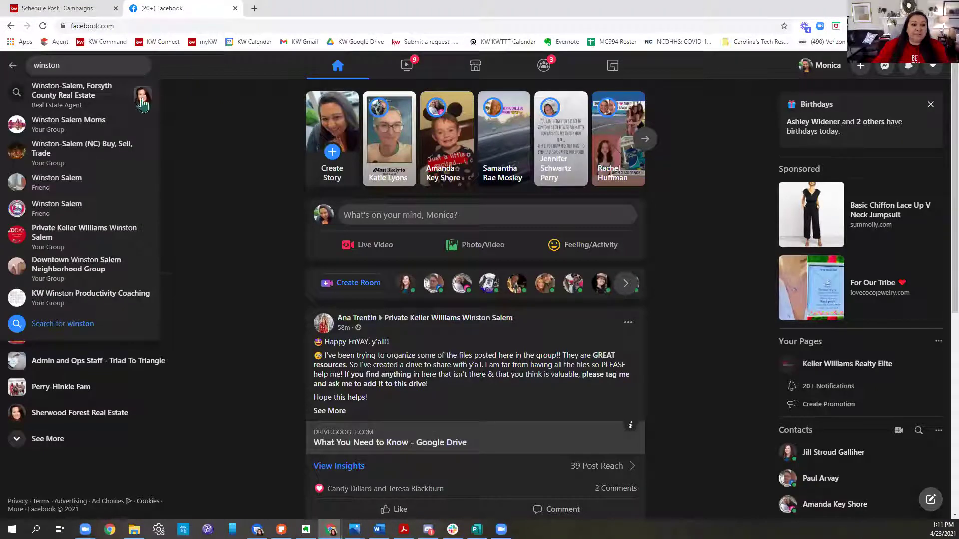
pyautogui.click(125, 100)
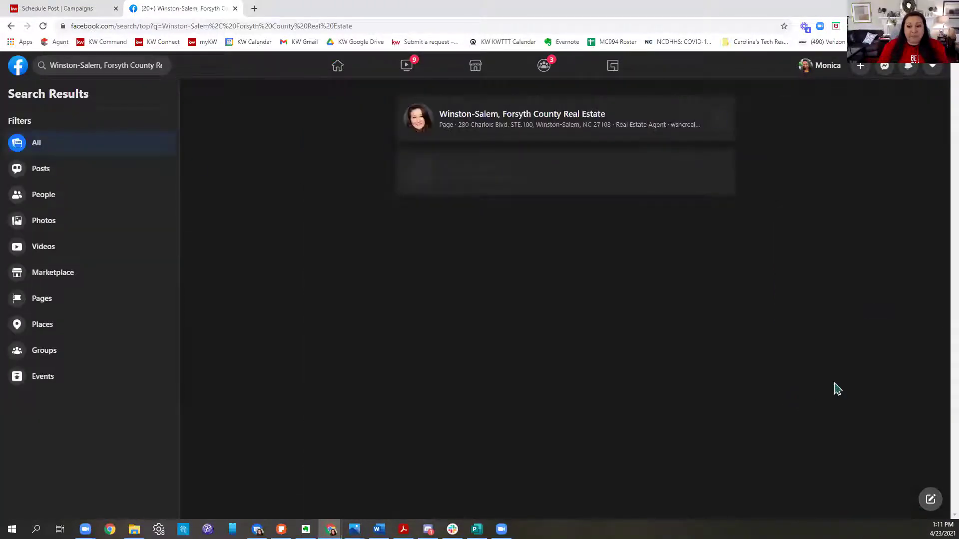
pyautogui.click(501, 129)
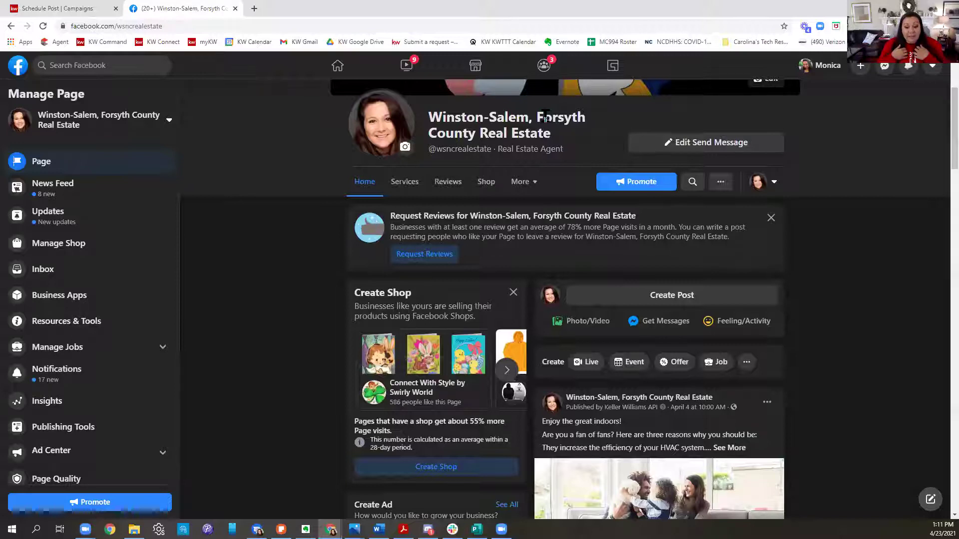
pyautogui.scroll(-3, 920, 225)
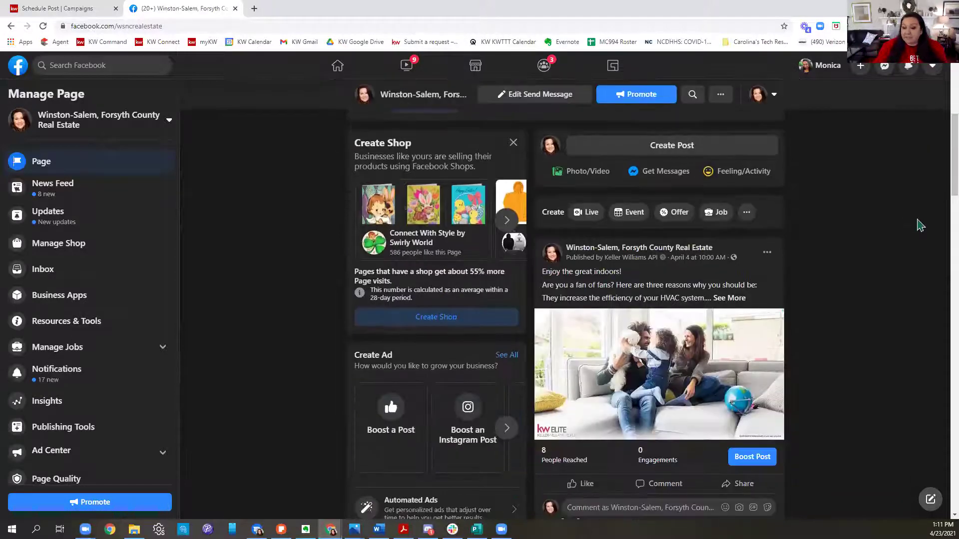
pyautogui.scroll(-2, 920, 224)
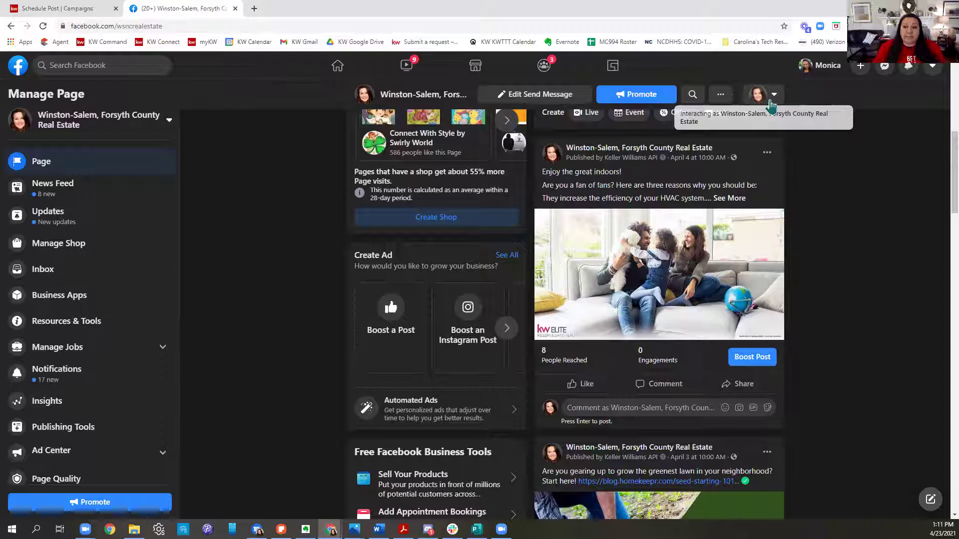
# Step: Interact as your personal profile and share the April 4 'Enjoy the great indoors!' post to News Feed
pyautogui.click(772, 103)
pyautogui.click(717, 172)
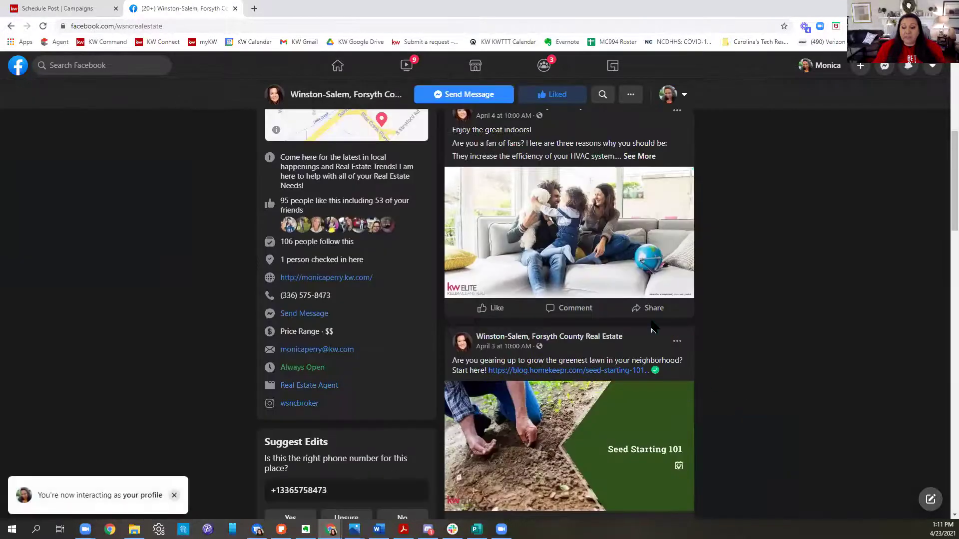
pyautogui.click(644, 310)
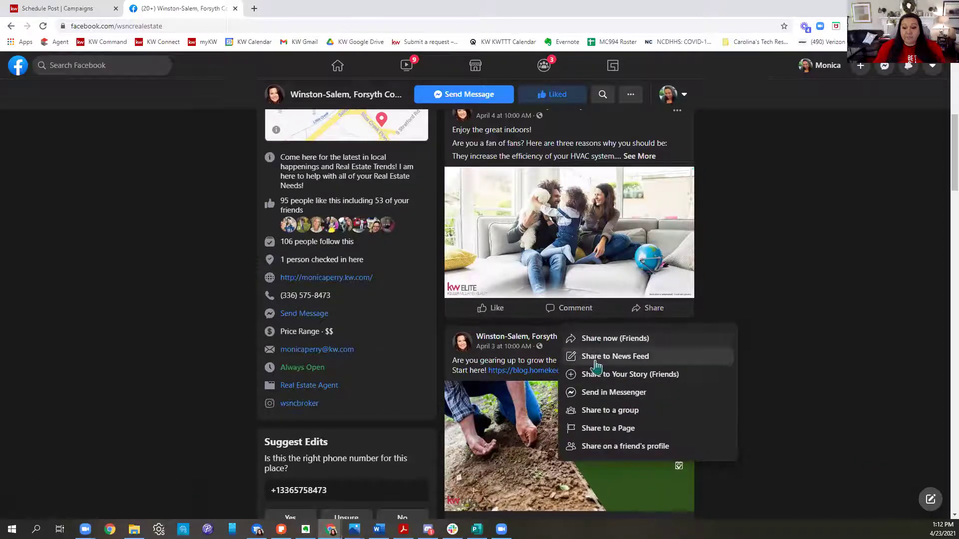
pyautogui.click(596, 357)
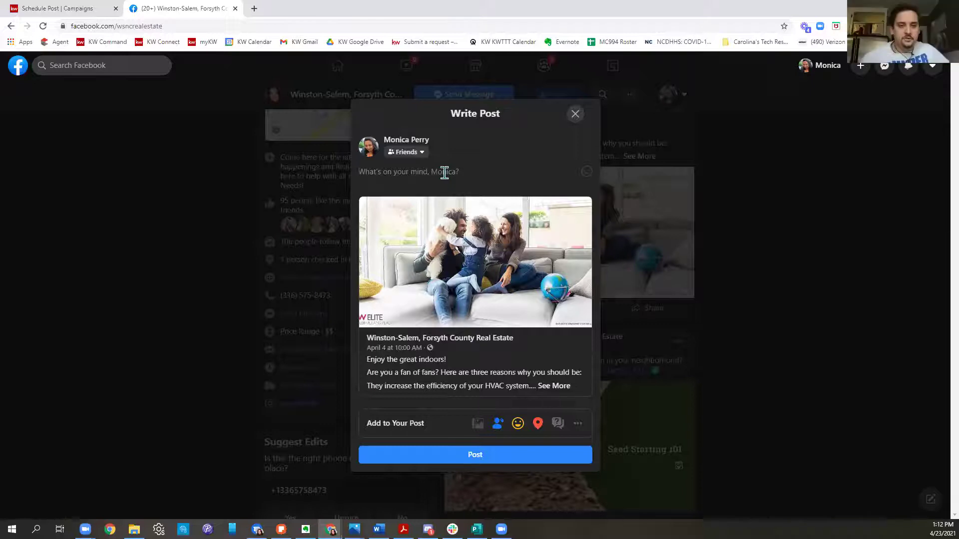
# Step: Discard the share draft and switch to interacting as the business page
pyautogui.click(575, 114)
pyautogui.click(678, 104)
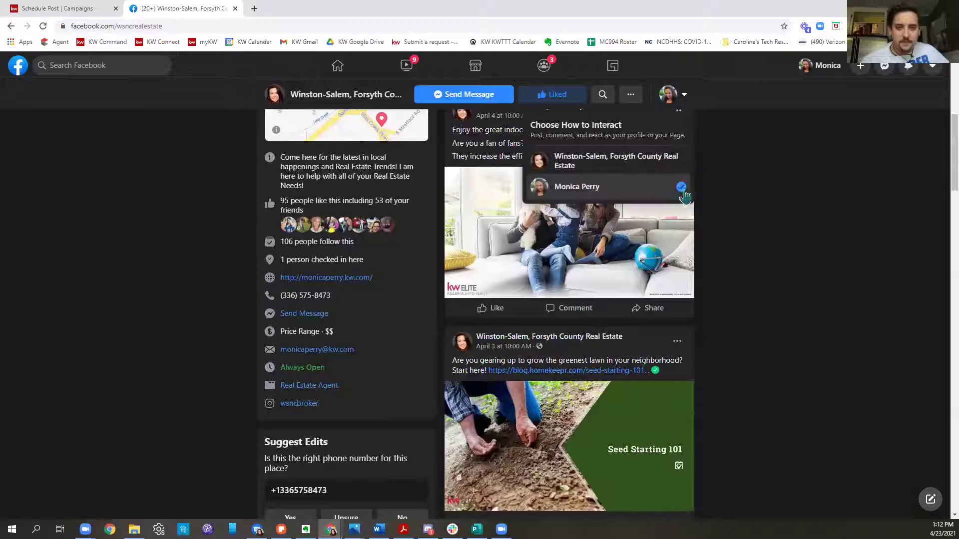
pyautogui.click(644, 168)
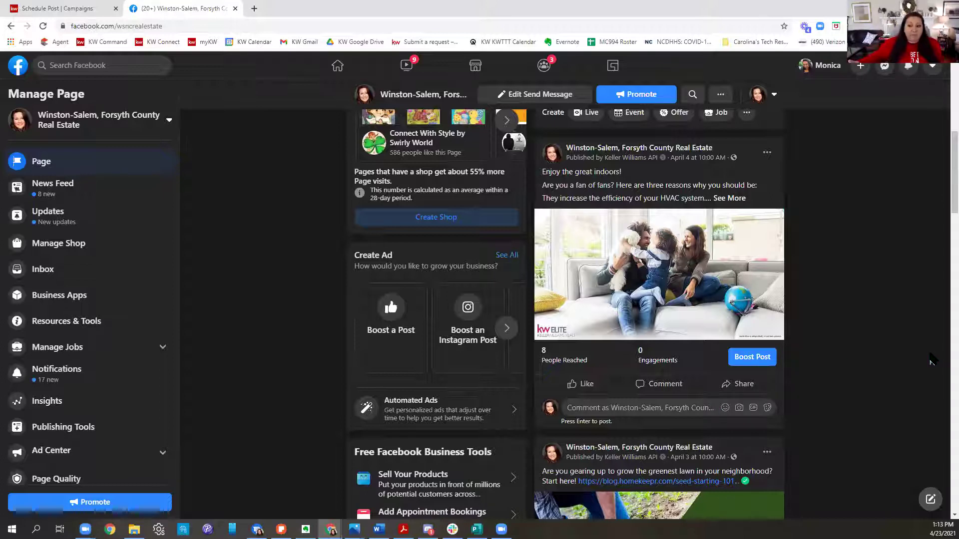
# Step: Switch back to the personal profile and bring up the April 4 post's share options
pyautogui.scroll(1, 825, 359)
pyautogui.scroll(1, 825, 359)
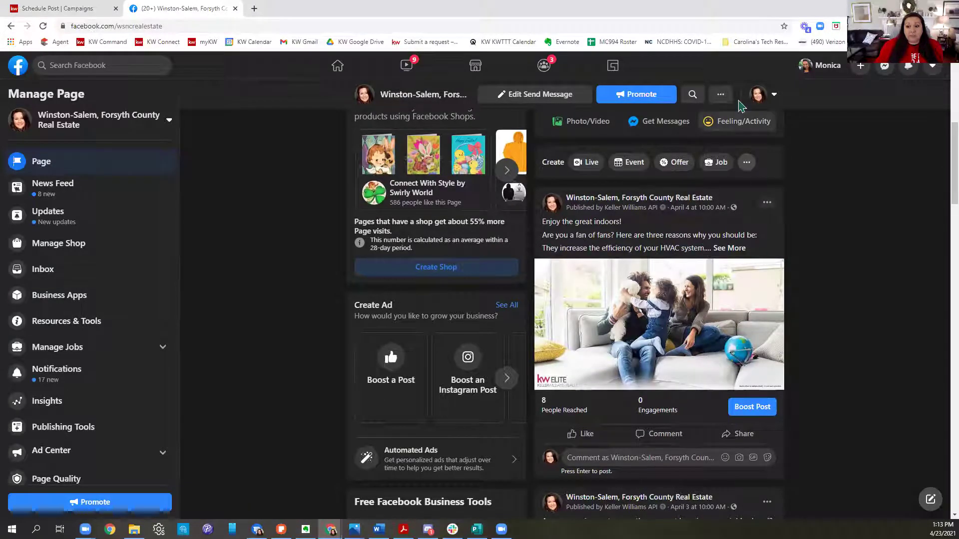
pyautogui.click(759, 98)
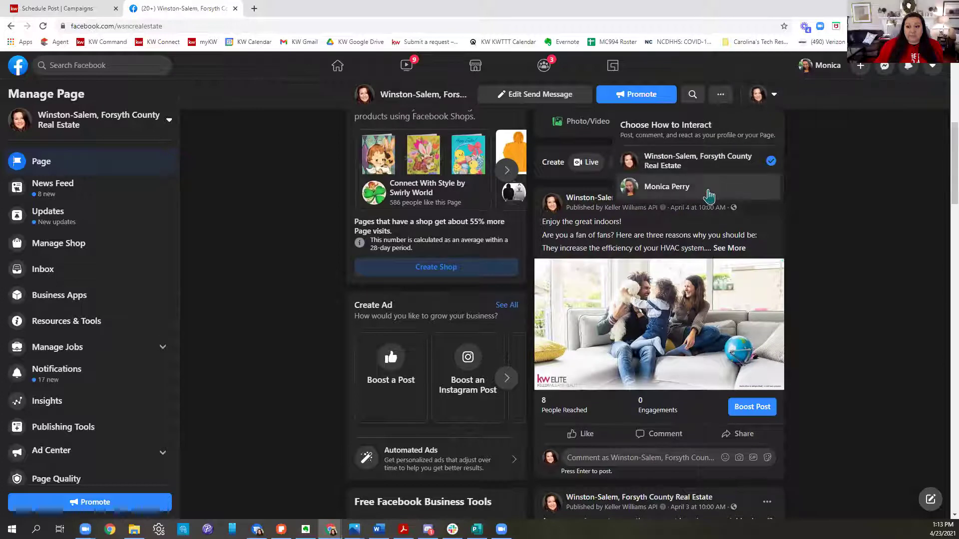
pyautogui.click(672, 192)
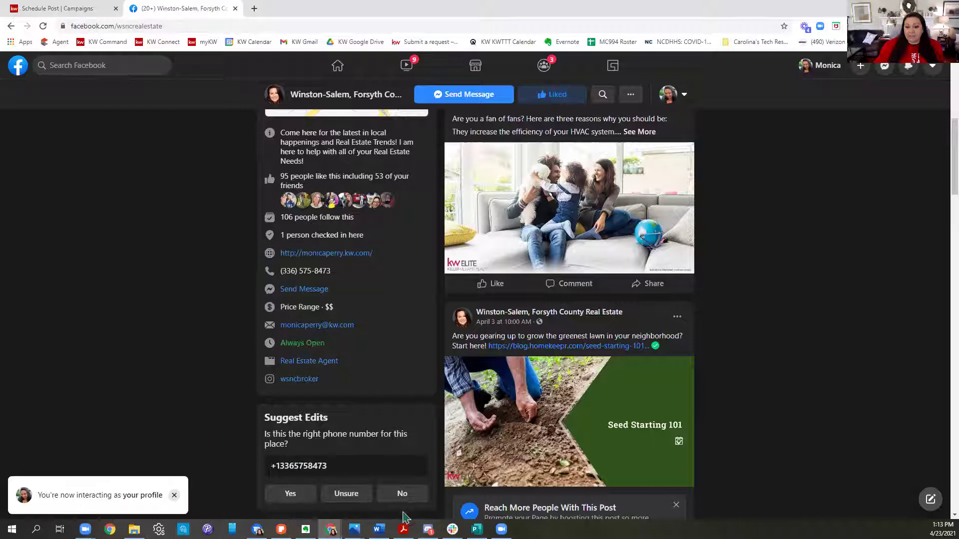
pyautogui.click(648, 283)
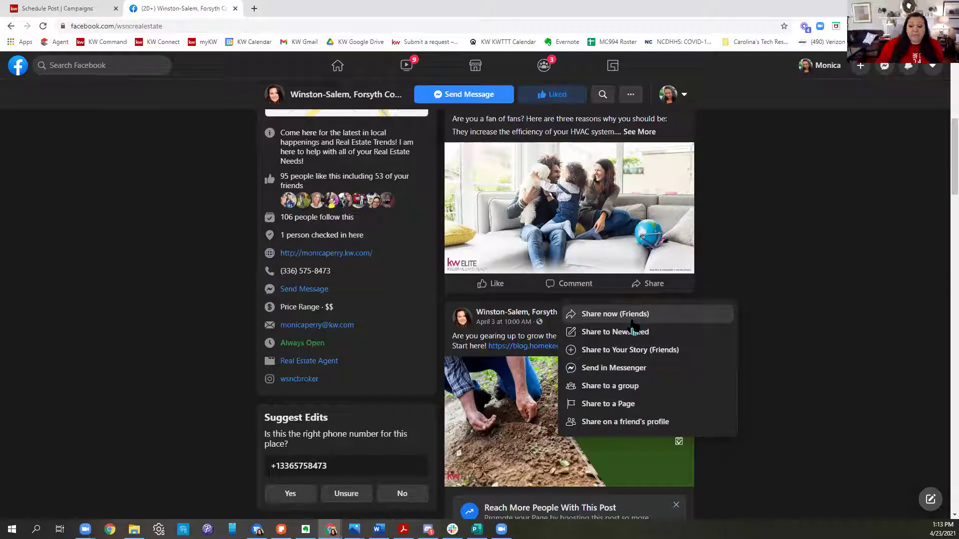
# Step: Draft a News Feed share captioned 'Come here for all of the latest in Real Estate!', then discard it
pyautogui.click(632, 331)
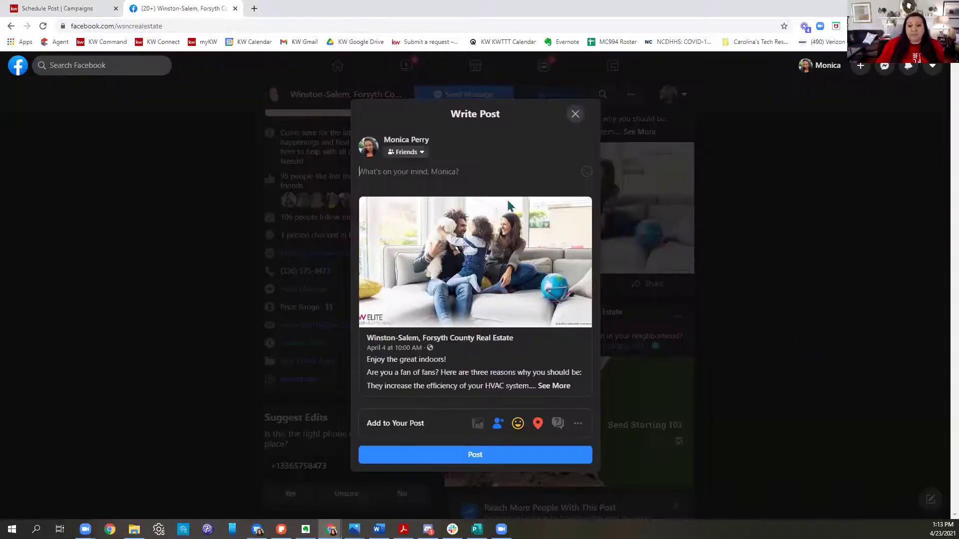
pyautogui.click(456, 172)
pyautogui.write('Co')
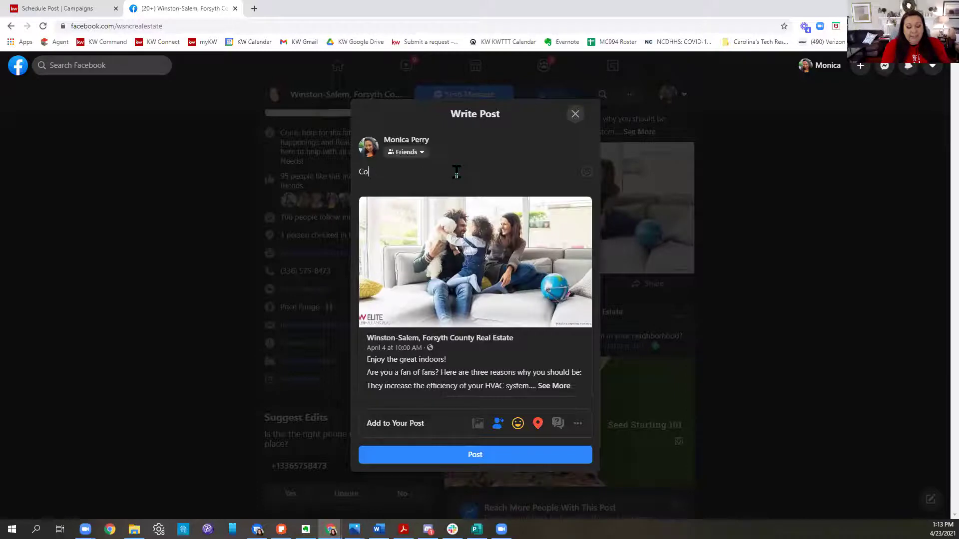
pyautogui.write('me here for all')
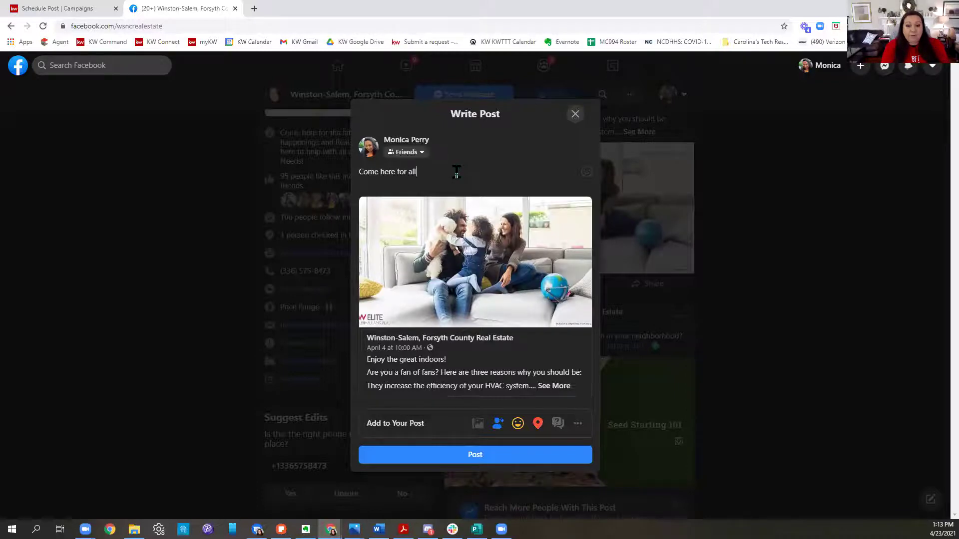
pyautogui.write(' of the late')
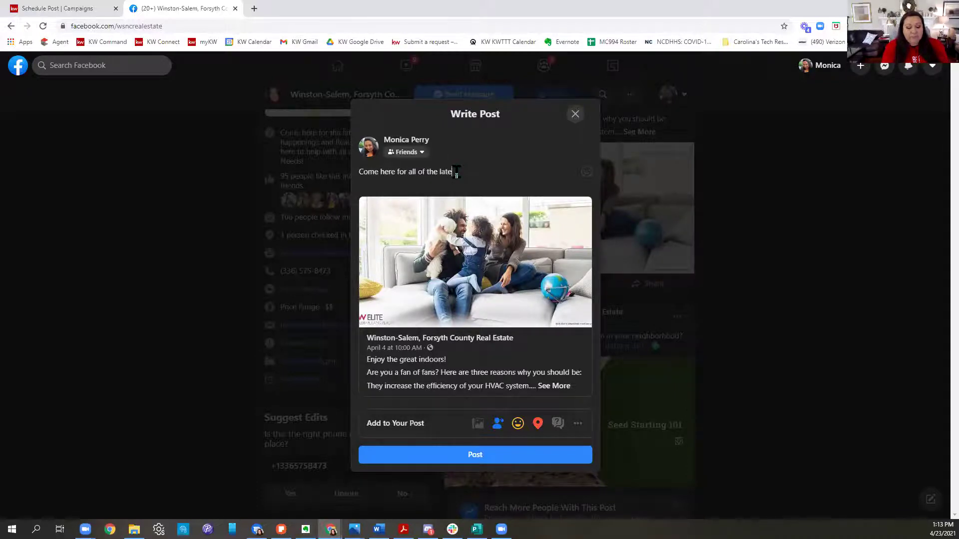
pyautogui.write('st in Real Estate!')
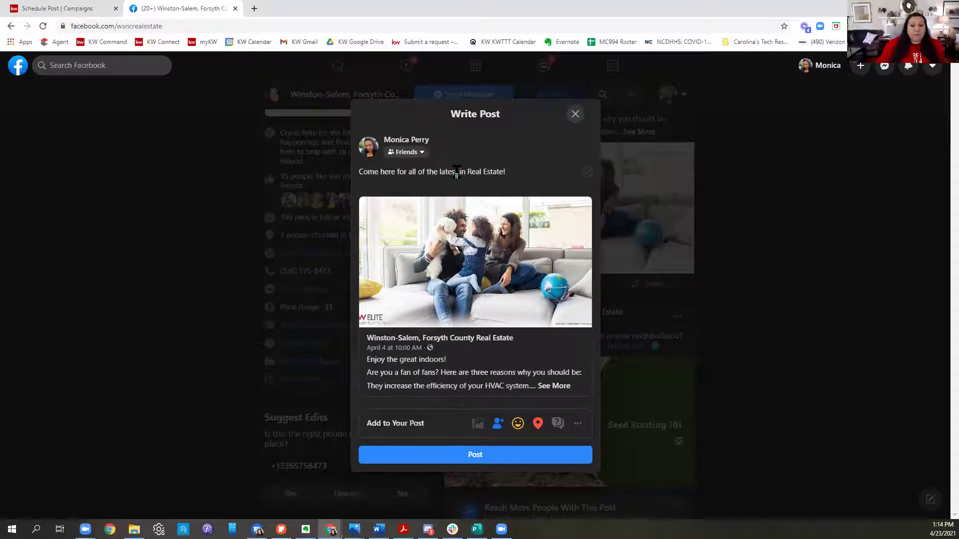
pyautogui.click(575, 114)
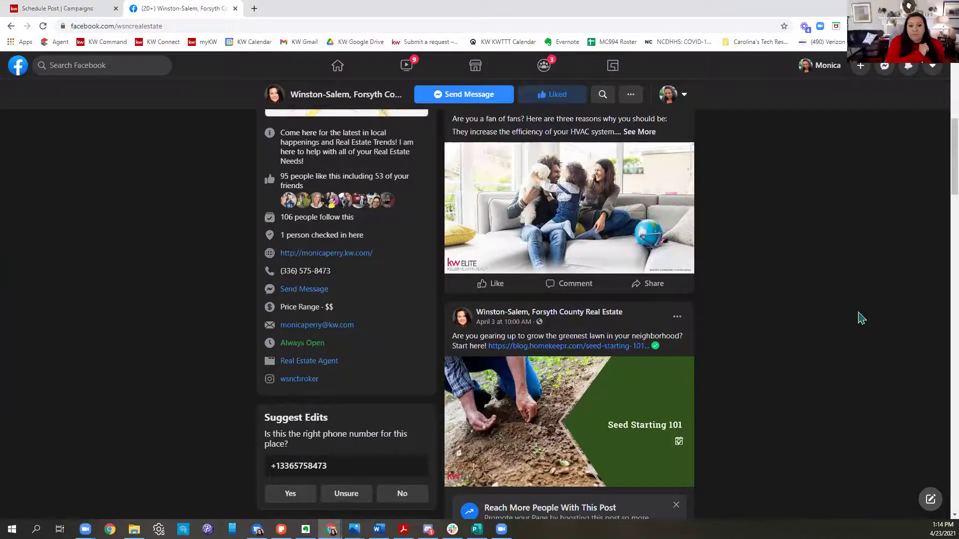
pyautogui.scroll(1, 658, 272)
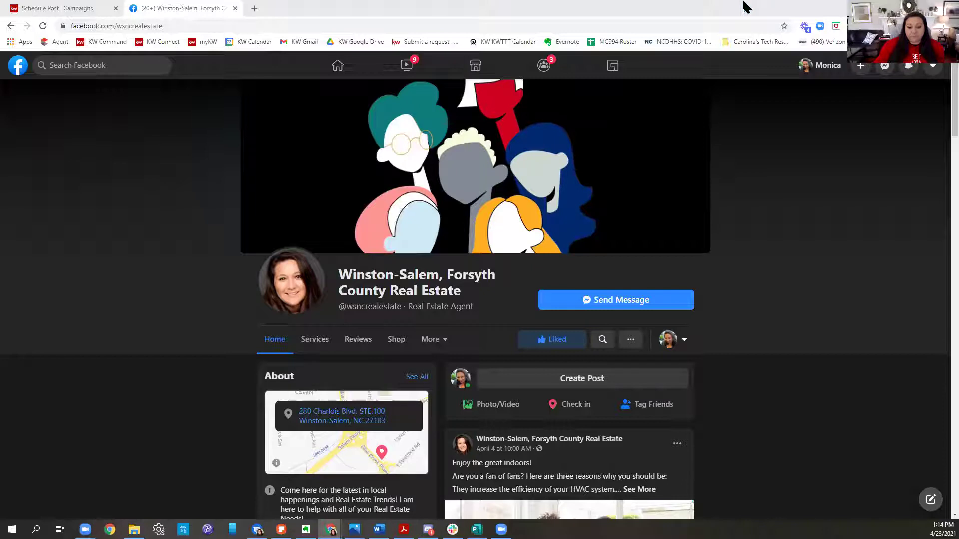
# Step: Back in KW Command, schedule the median-house-price post for May 1, 2021 at 10:00 AM and confirm
pyautogui.click(75, 10)
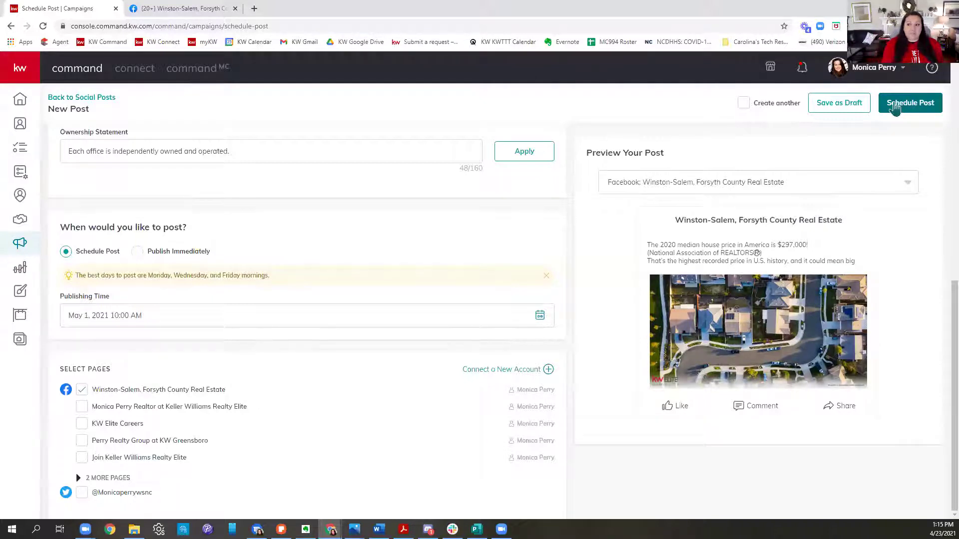
pyautogui.click(894, 106)
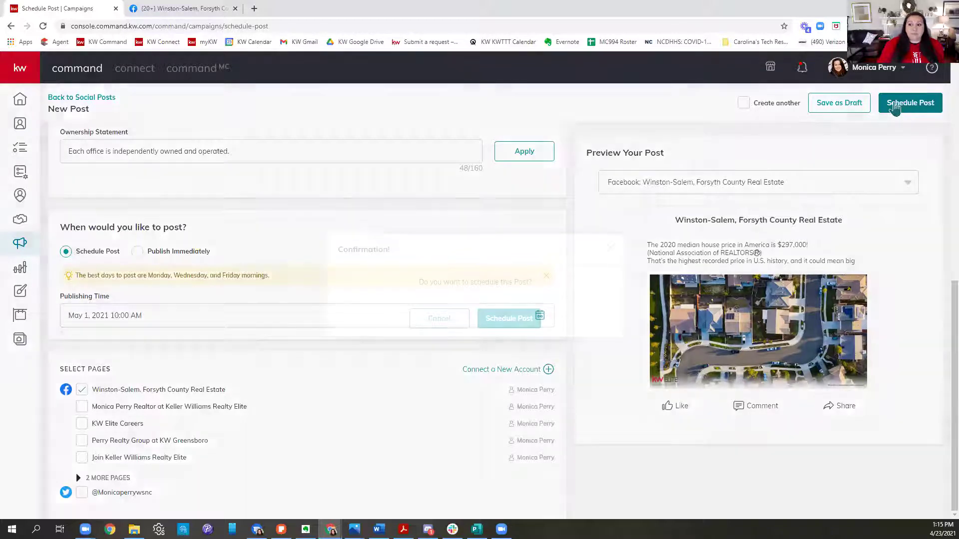
pyautogui.click(509, 322)
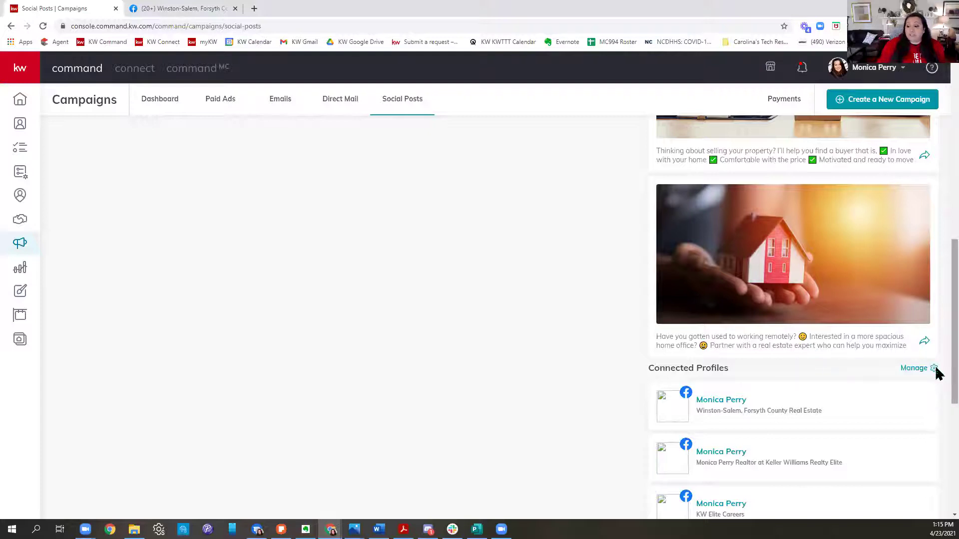
# Step: Reuse the house-in-hand post as a new post and include the ownership statement
pyautogui.click(926, 345)
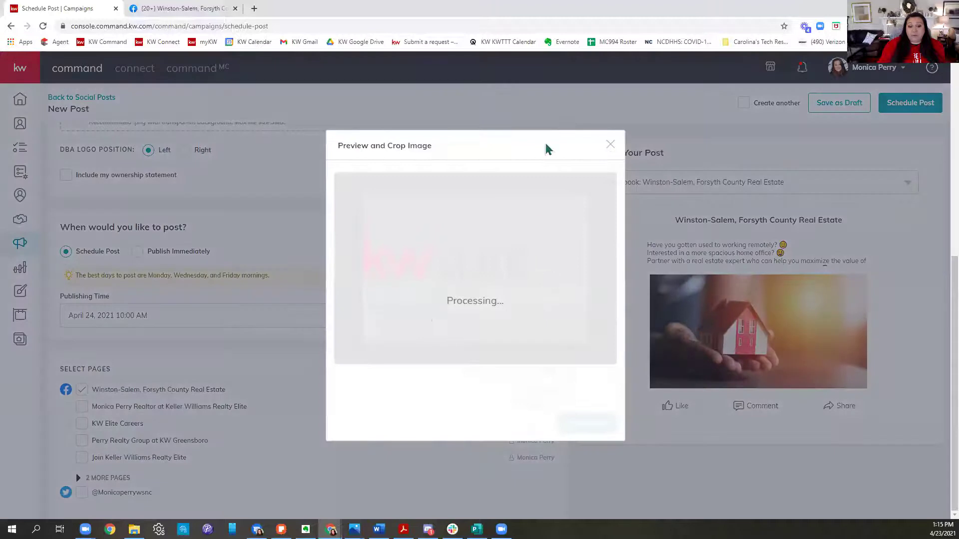
pyautogui.scroll(6, 295, 375)
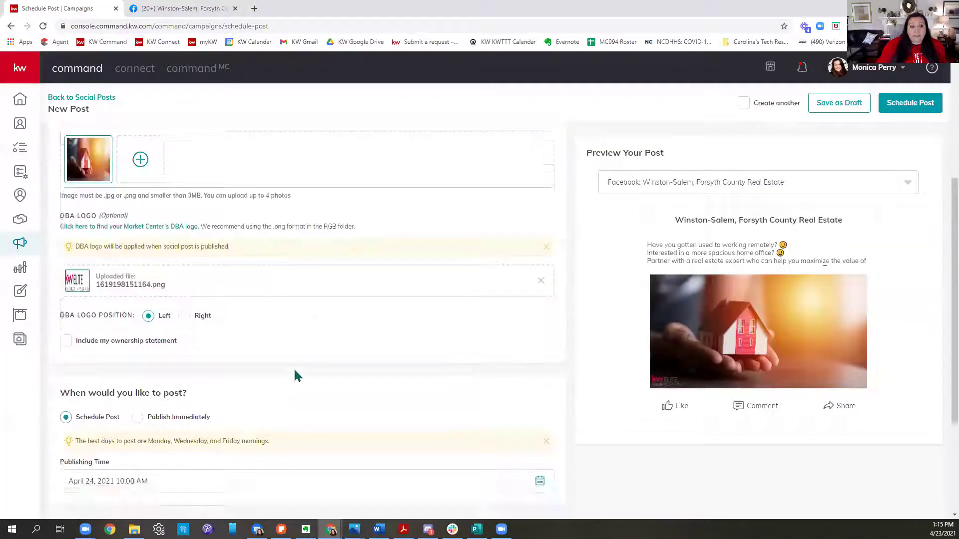
pyautogui.scroll(-3, 182, 311)
pyautogui.scroll(-1, 183, 311)
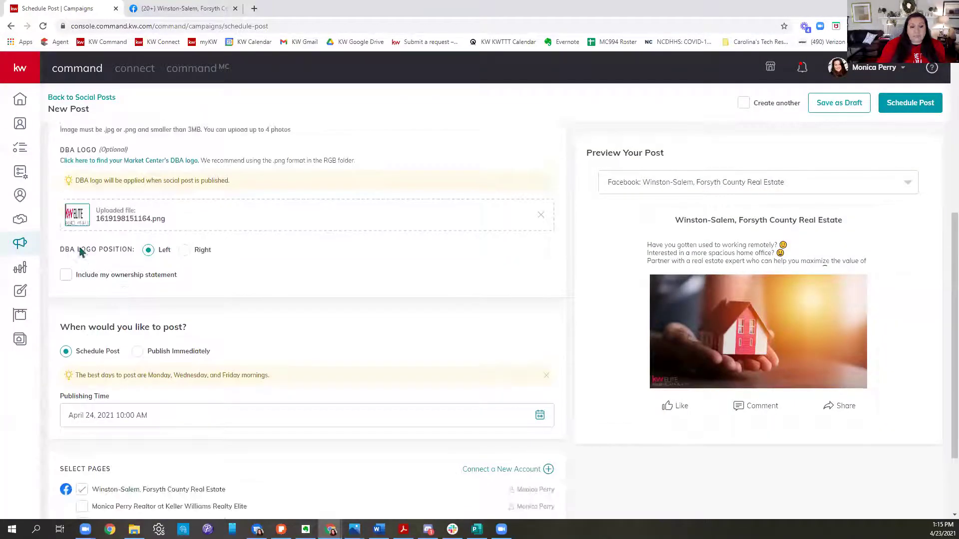
pyautogui.click(69, 274)
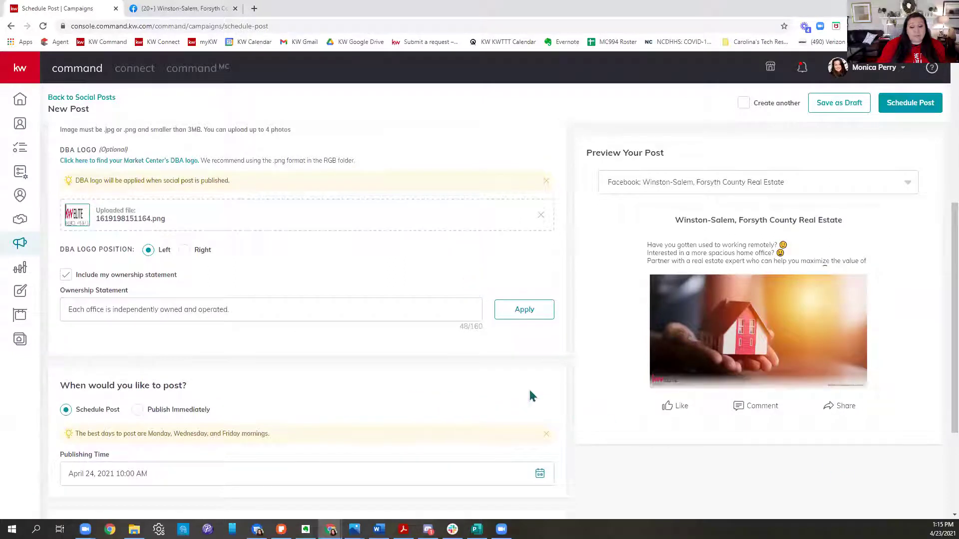
# Step: Show the publishing-date calendar advanced to May 2021
pyautogui.scroll(-3, 447, 348)
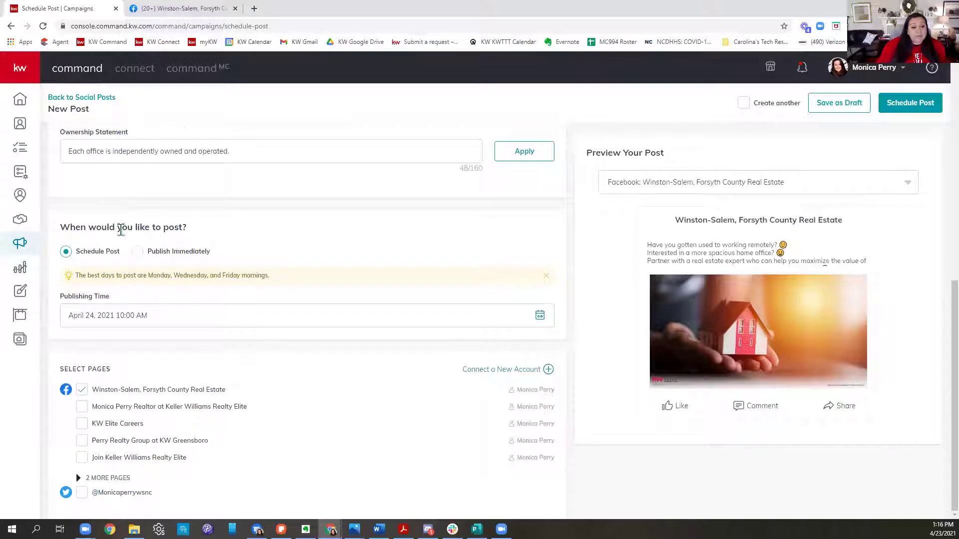
pyautogui.click(103, 320)
pyautogui.click(202, 352)
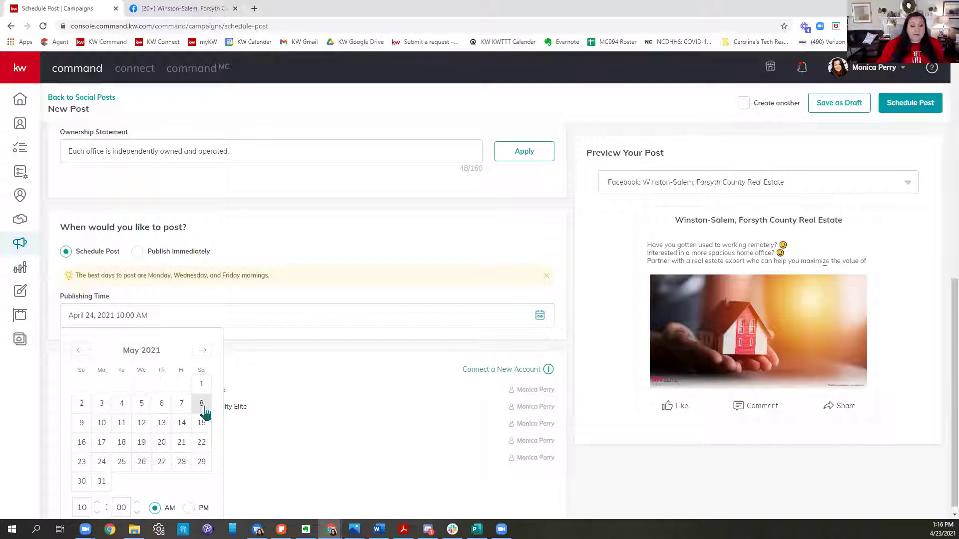
# Step: Set the publishing date to May 8, 2021 at 10:00 AM and schedule the post
pyautogui.click(203, 407)
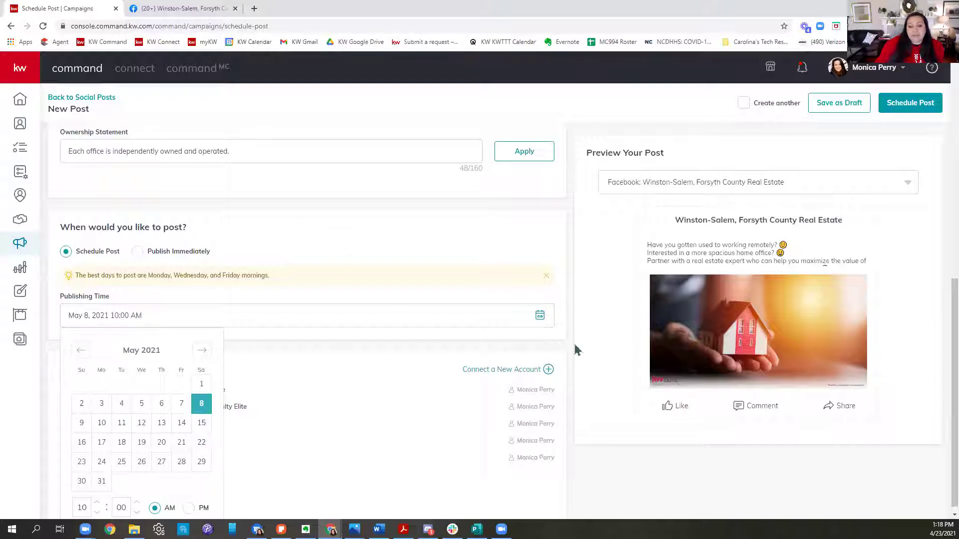
pyautogui.scroll(-1, 525, 394)
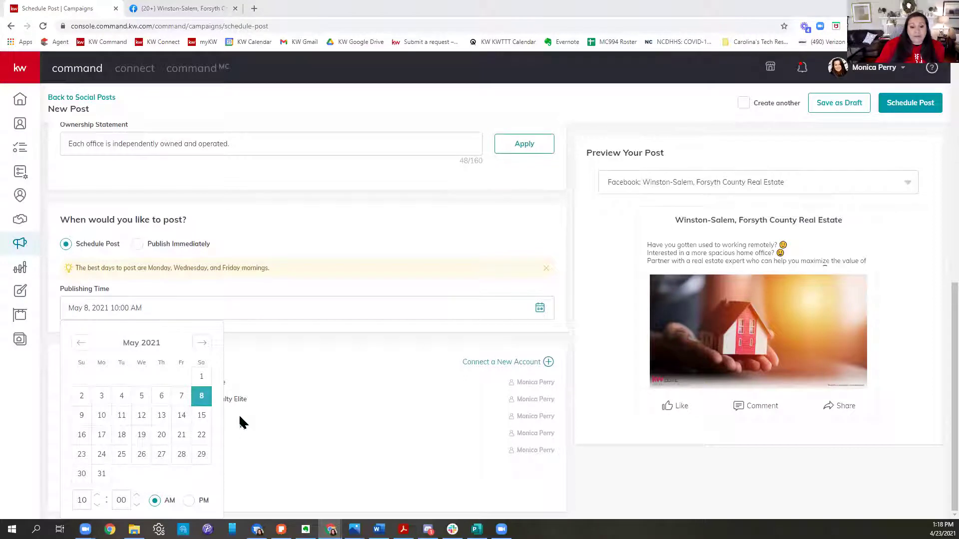
pyautogui.click(461, 469)
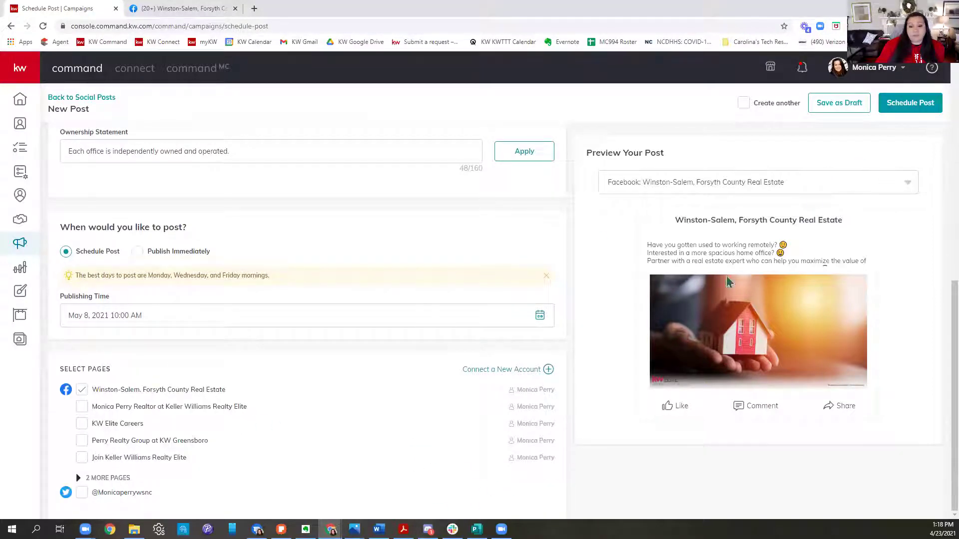
pyautogui.click(916, 105)
# Step: Confirm scheduling for May 08, 2021 and scroll up to the Live & Scheduled Posts calendar
pyautogui.click(515, 318)
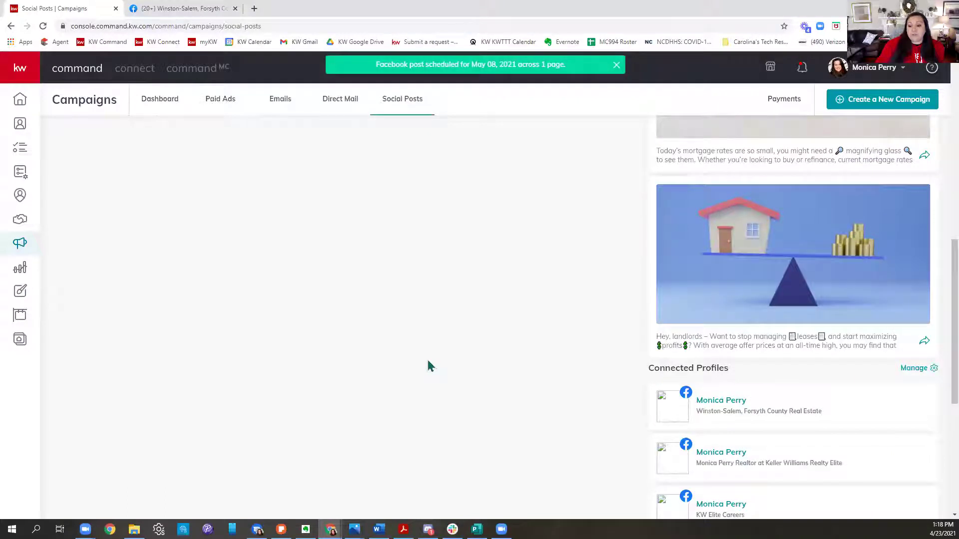
pyautogui.scroll(10, 428, 366)
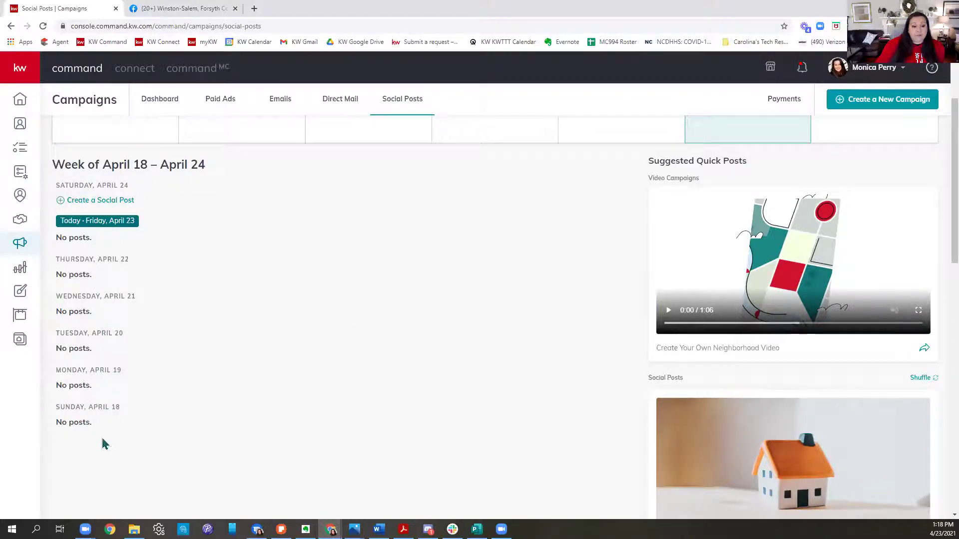
pyautogui.scroll(2, 269, 230)
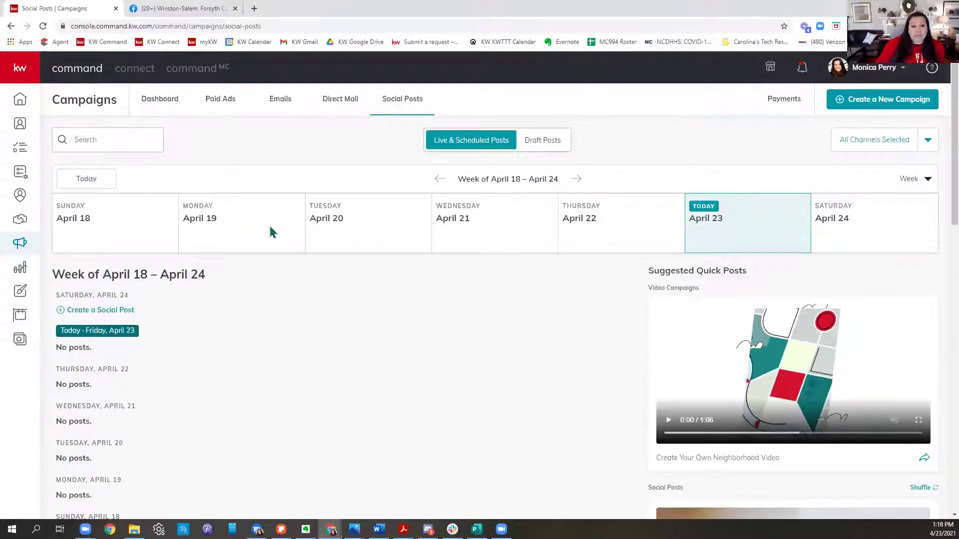
# Step: Advance the calendar to the May 02 – May 08 week, then open a new browser tab
pyautogui.click(575, 179)
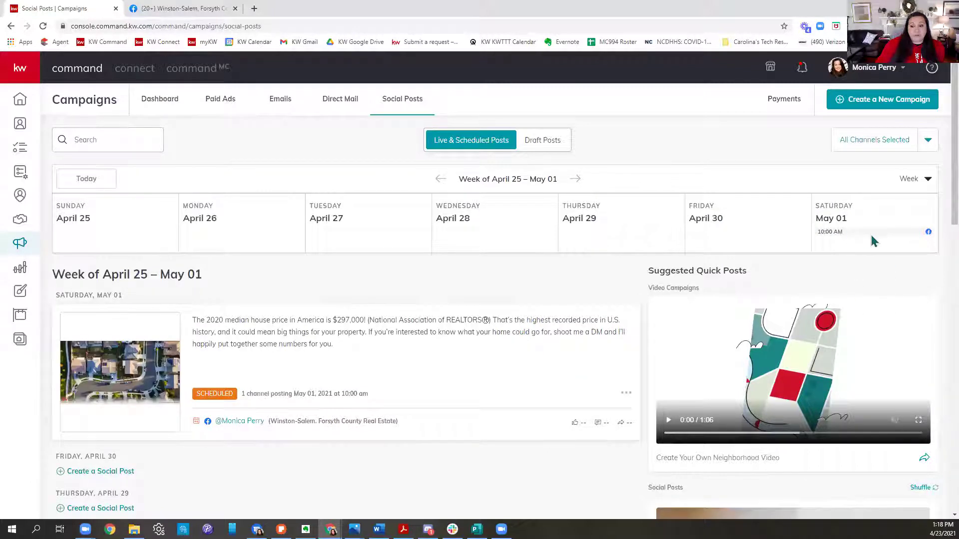
pyautogui.click(575, 178)
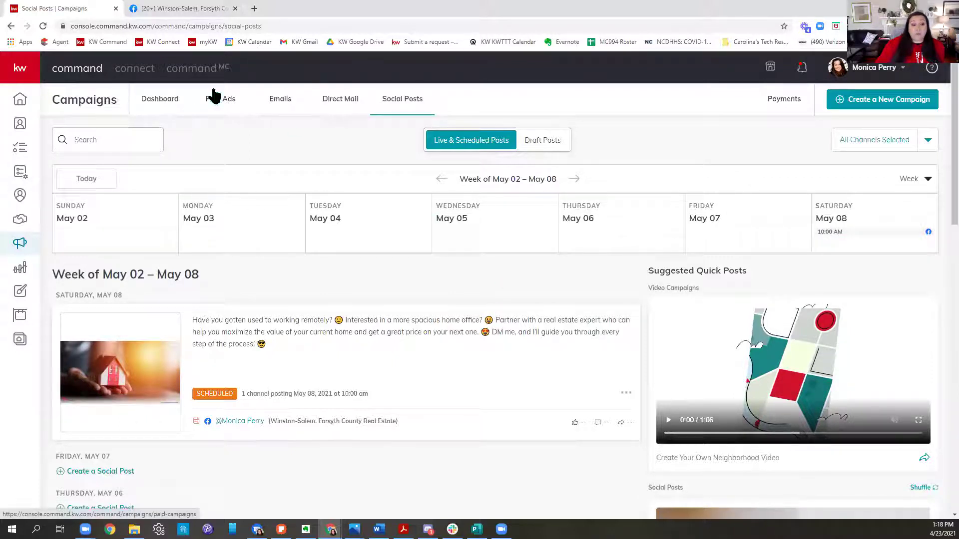
pyautogui.click(254, 8)
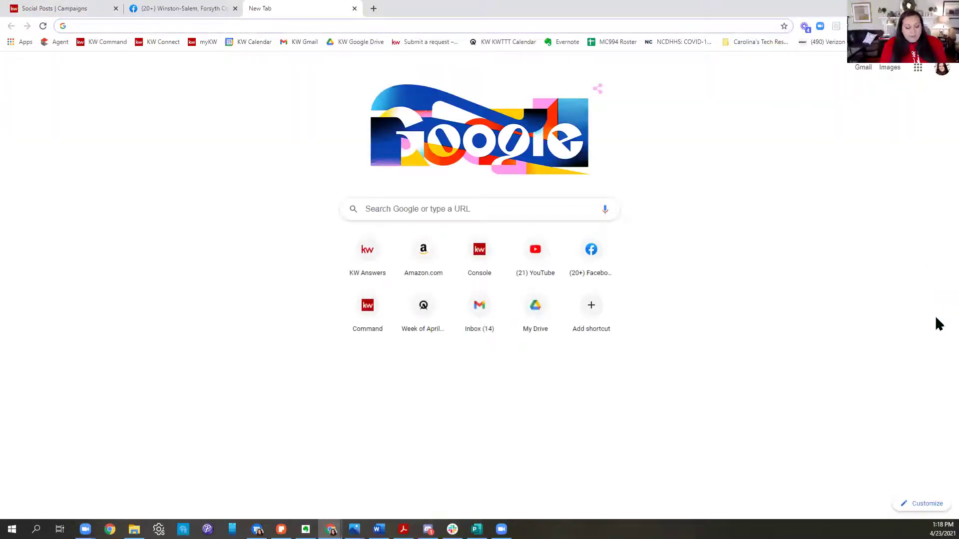
# Step: Google 'sheet pan recipes' and open The Girl on Bloor's '25 Super Easy Sheet Pan Dinners' page
pyautogui.write('sheet pan re')
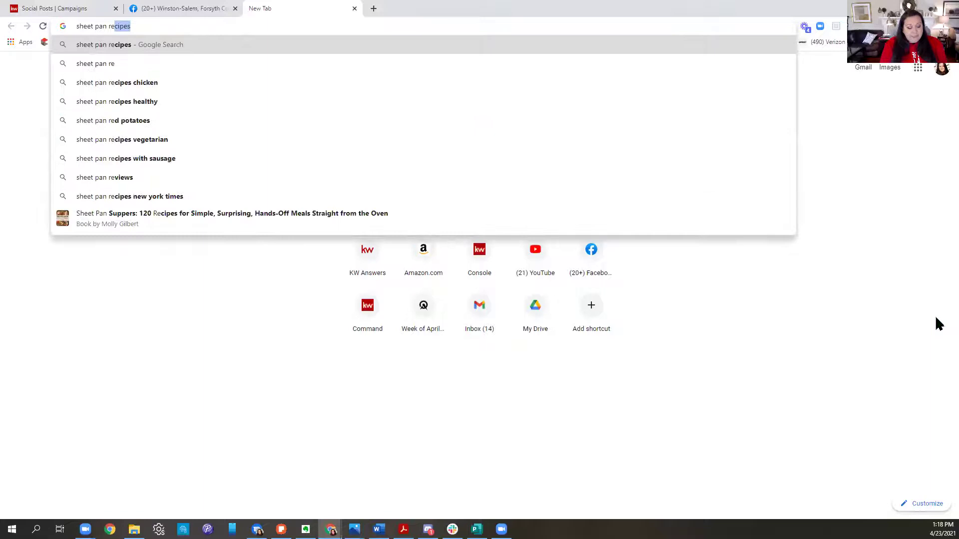
pyautogui.write('cipes')
pyautogui.press('Return')
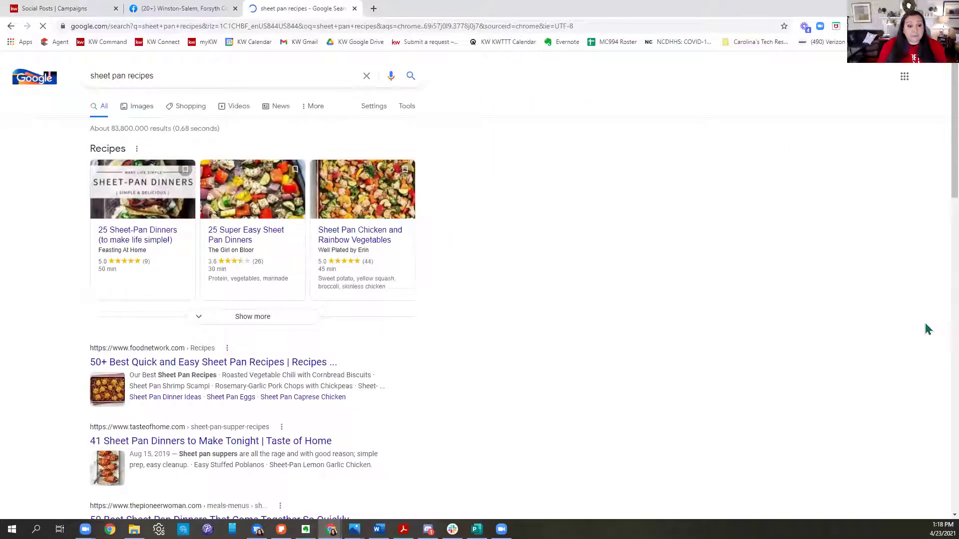
pyautogui.click(267, 239)
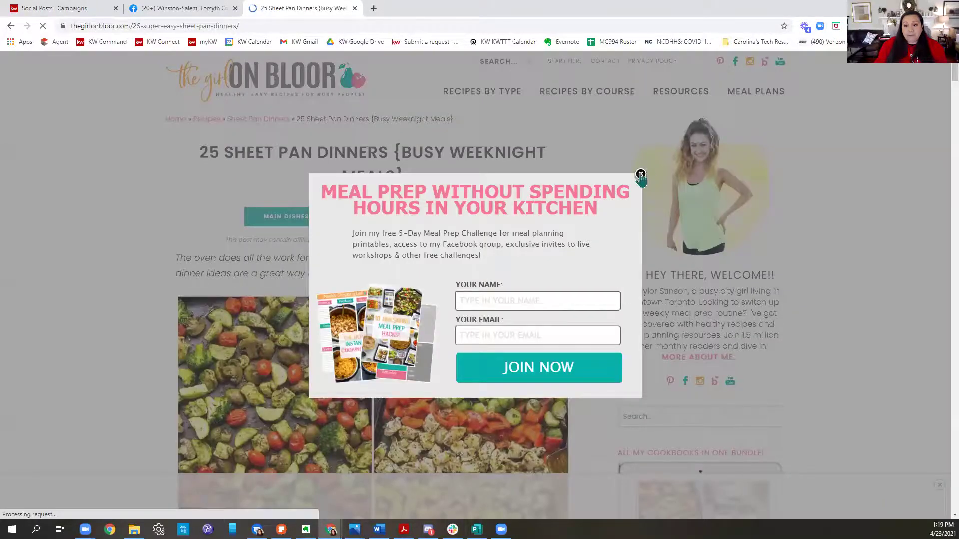
# Step: Dismiss the signup popup and save the sheet pan dinners photo to the Desktop
pyautogui.click(939, 434)
pyautogui.scroll(-1, 823, 285)
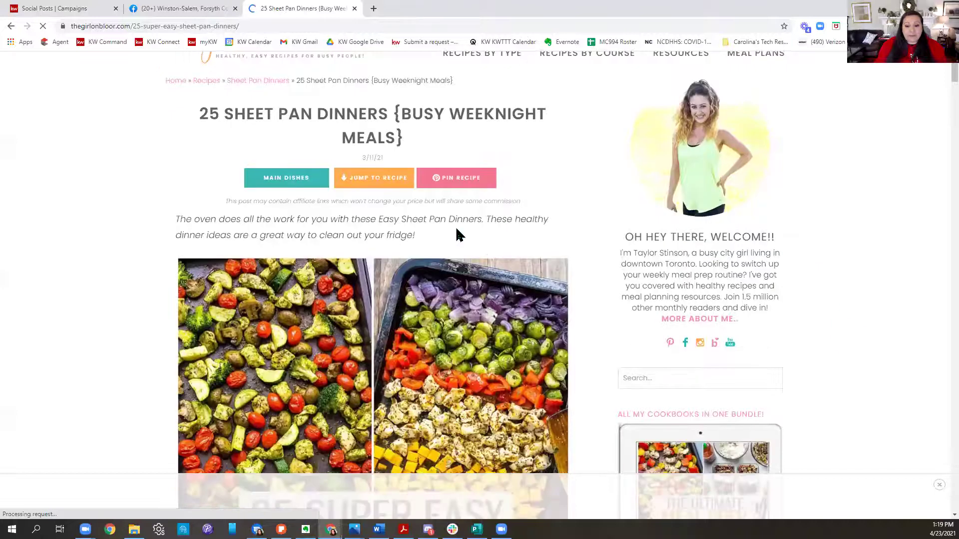
pyautogui.scroll(-3, 459, 235)
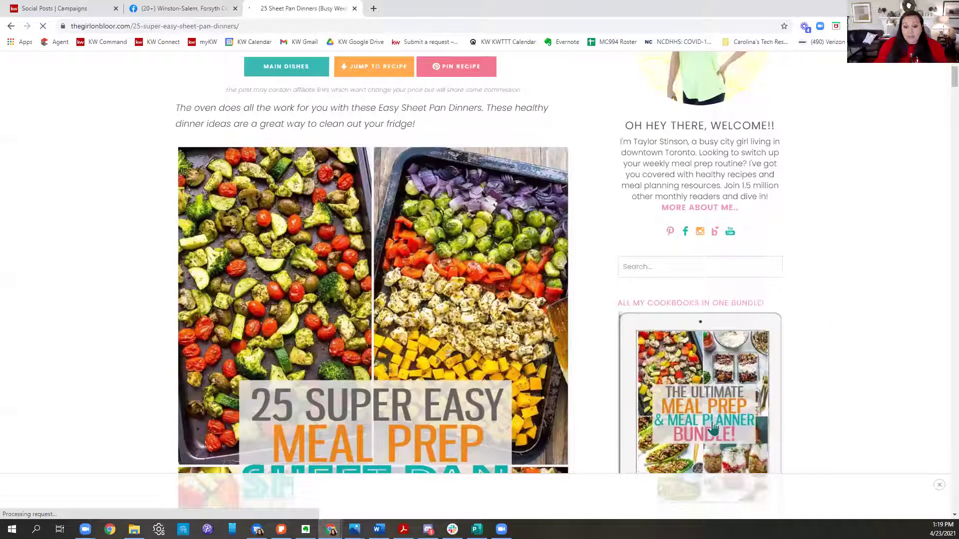
pyautogui.rightClick(442, 266)
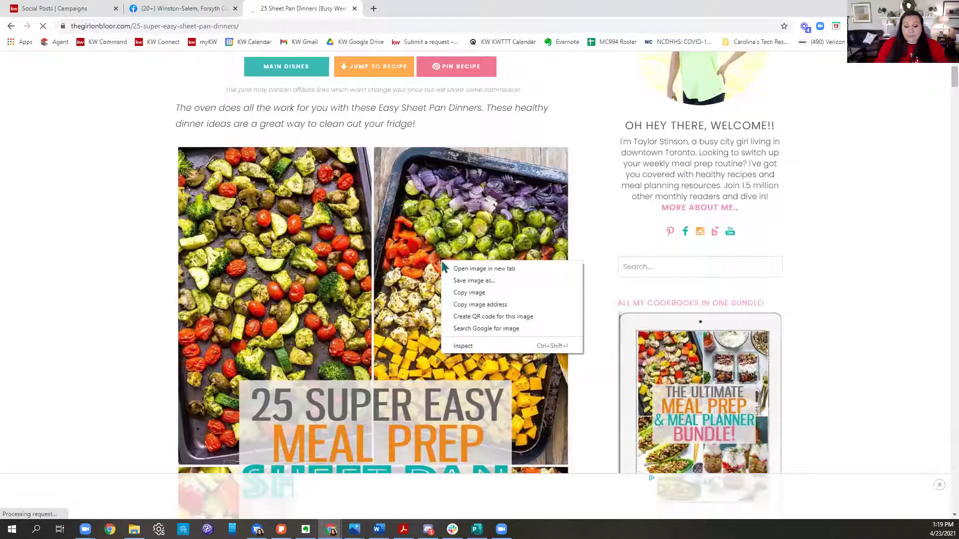
pyautogui.click(456, 281)
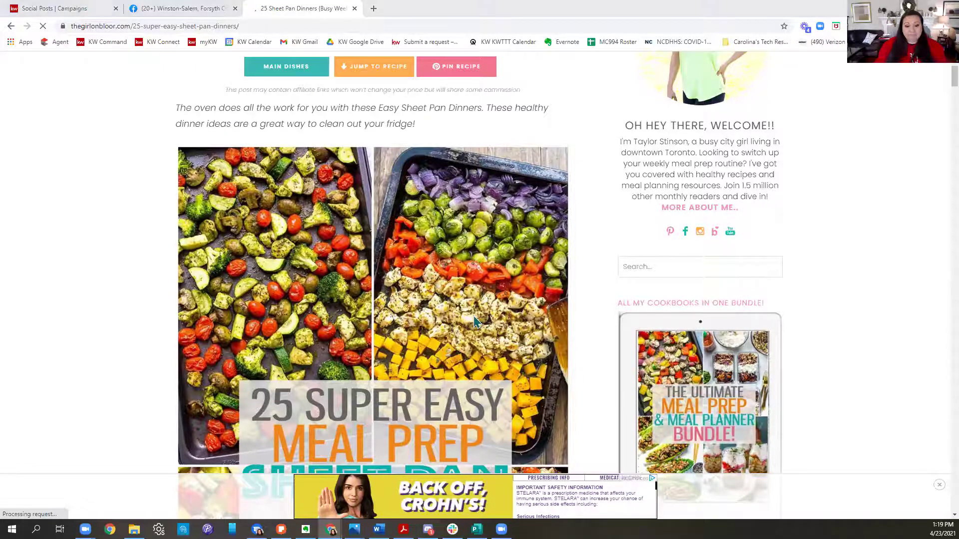
pyautogui.click(41, 90)
pyautogui.click(554, 323)
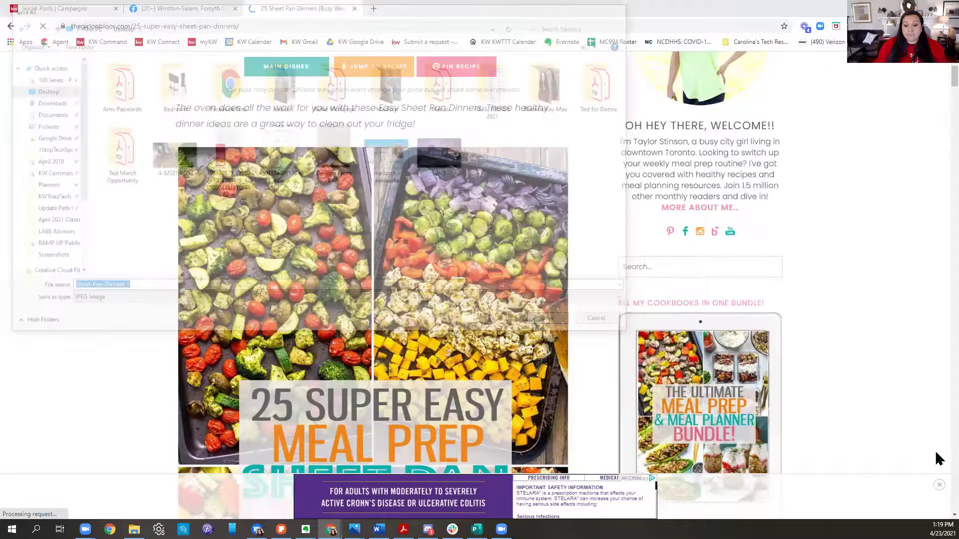
# Step: Select the recipe page's web address, then return to the Social Posts | Campaigns tab
pyautogui.click(256, 26)
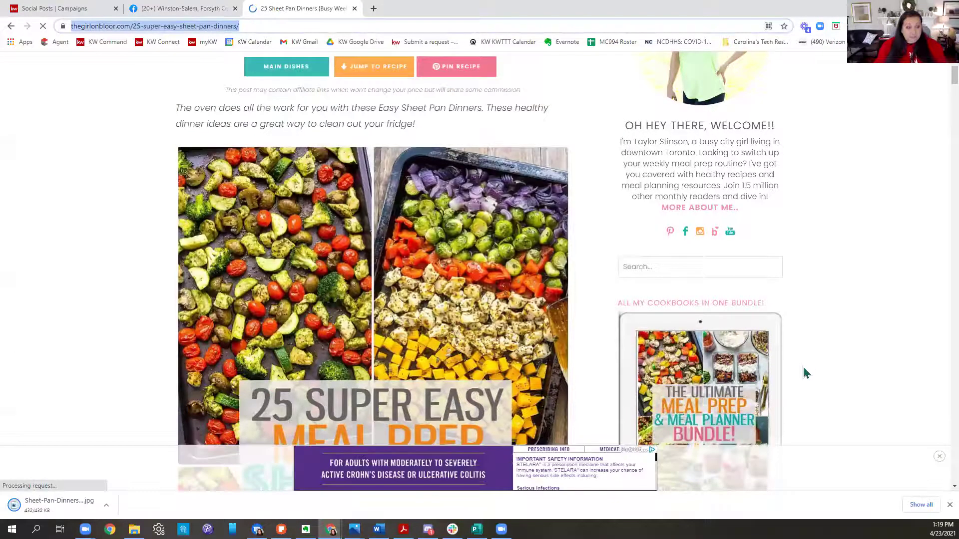
pyautogui.moveTo(288, 26); pyautogui.dragTo(132, 27)
pyautogui.click(320, 22)
pyautogui.moveTo(197, 27); pyautogui.dragTo(40, 30)
pyautogui.hotkey('ctrl', 'c')
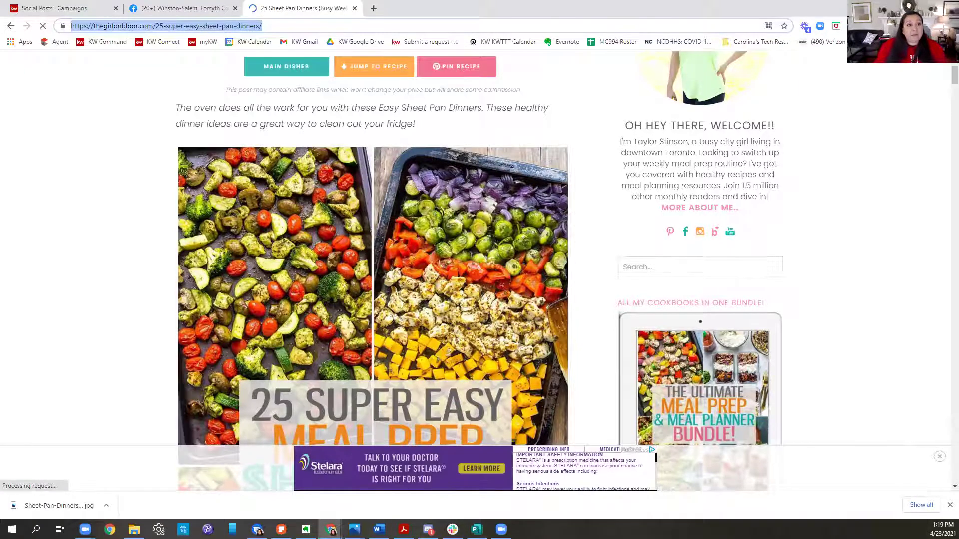
pyautogui.click(75, 8)
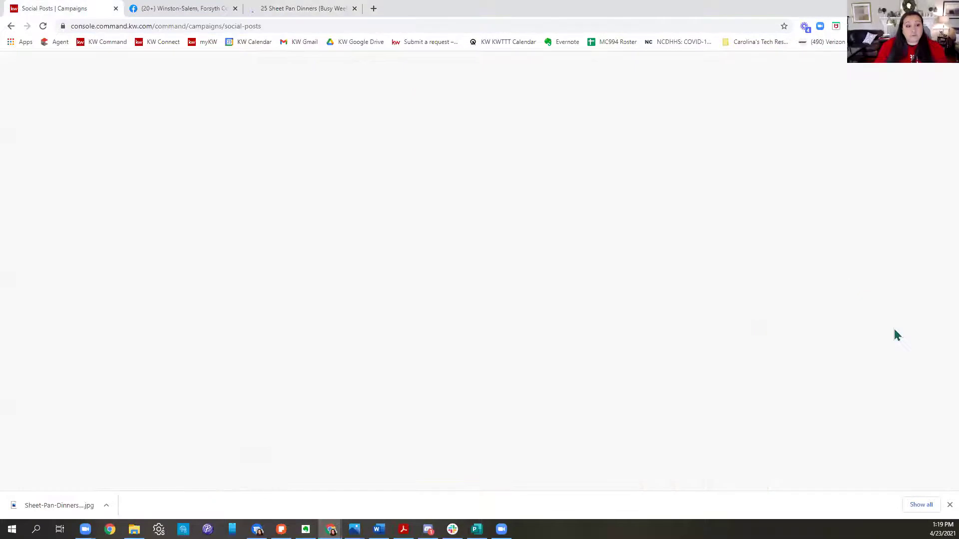
# Step: Create a new social post with the caption 'Looking for an easy hump day dinner? Check this out!'
pyautogui.click(904, 102)
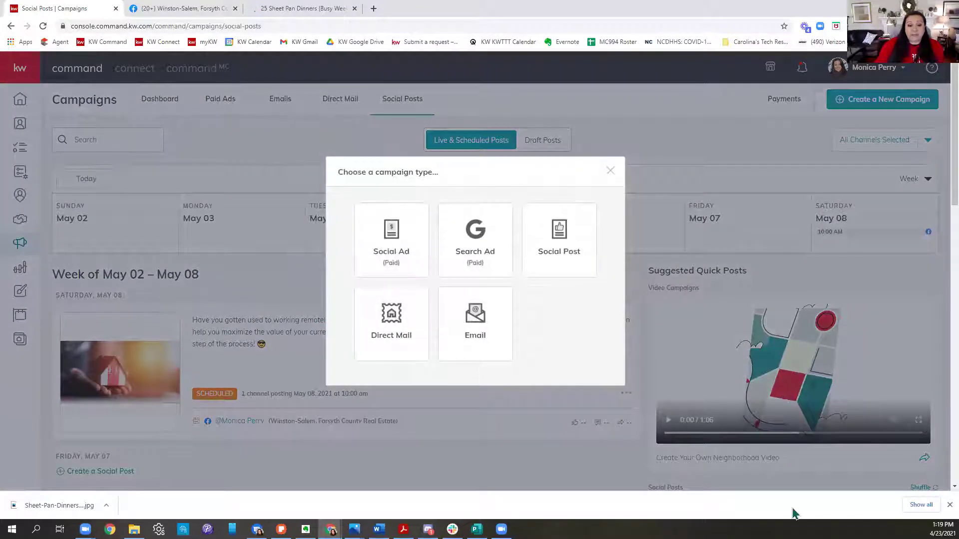
pyautogui.click(551, 259)
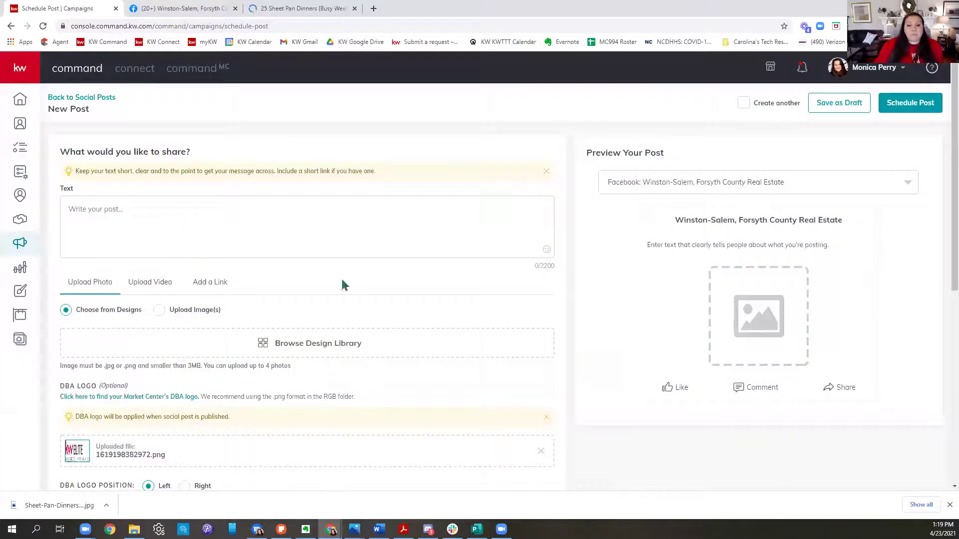
pyautogui.click(186, 222)
pyautogui.write('Look ')
pyautogui.write('ng f')
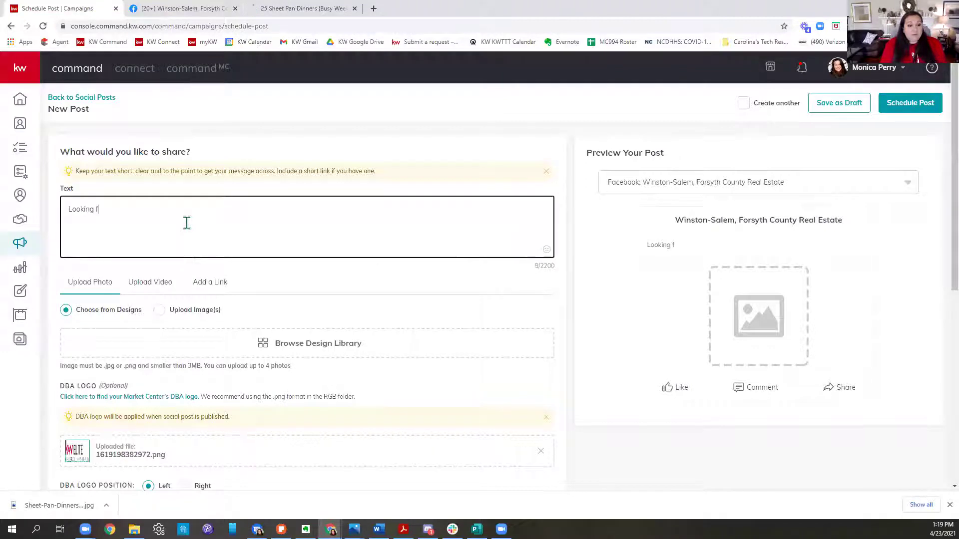
pyautogui.write('or an easy')
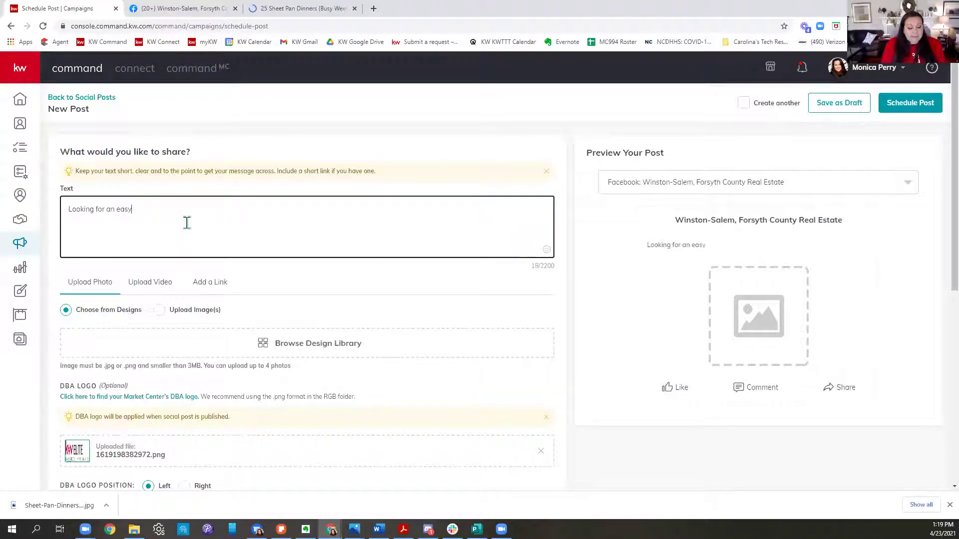
pyautogui.write(' hump day')
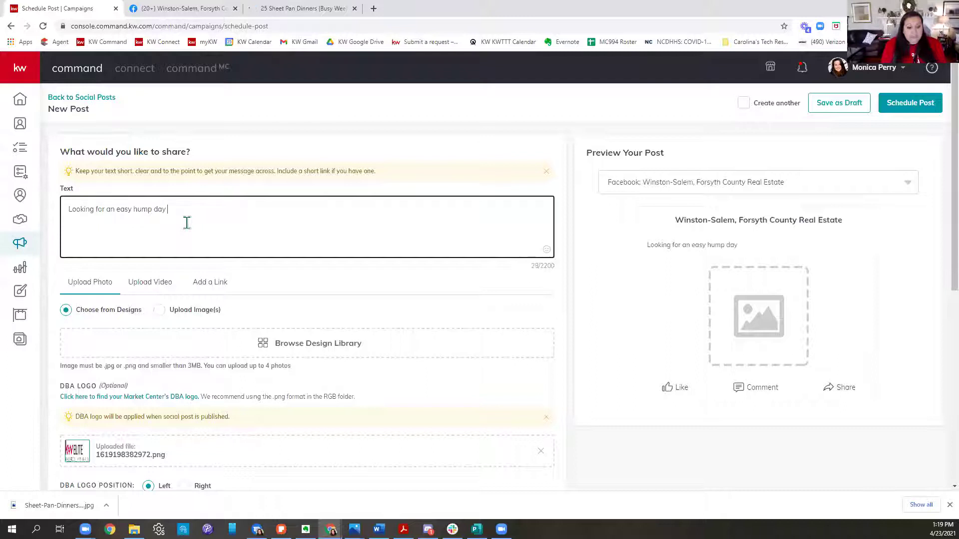
pyautogui.write(' dinner? ')
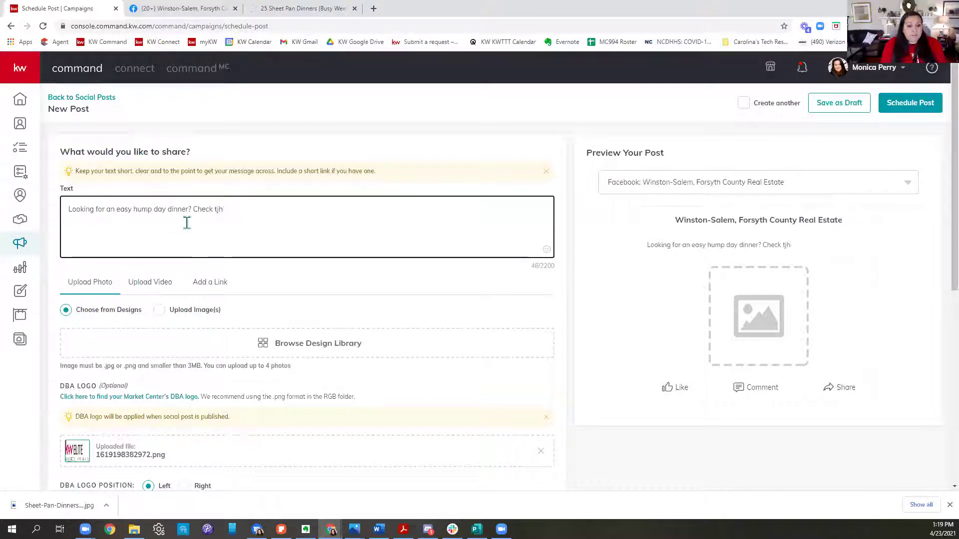
pyautogui.write('Check this out!')
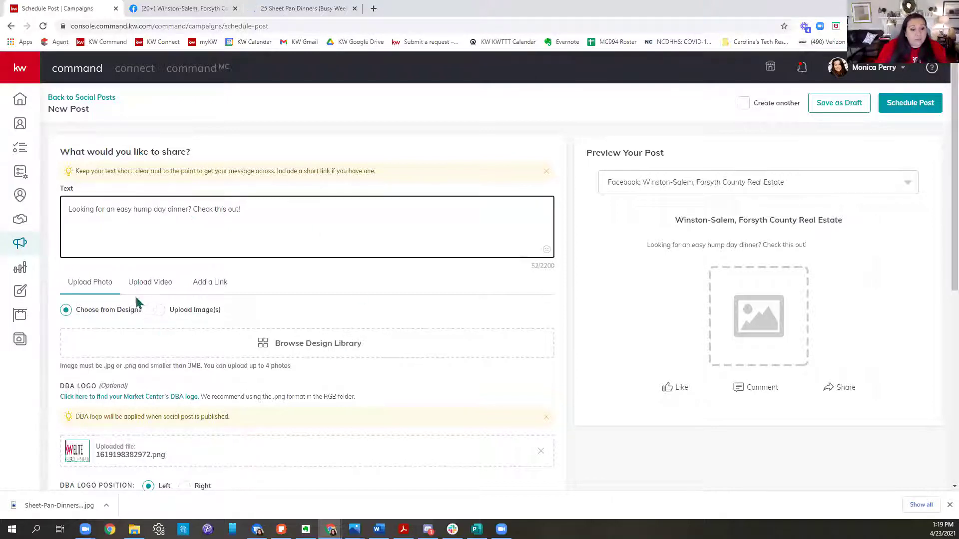
# Step: Upload Sheet-Pan-Dinners-1 from the Desktop as the post image, cropped square
pyautogui.click(276, 345)
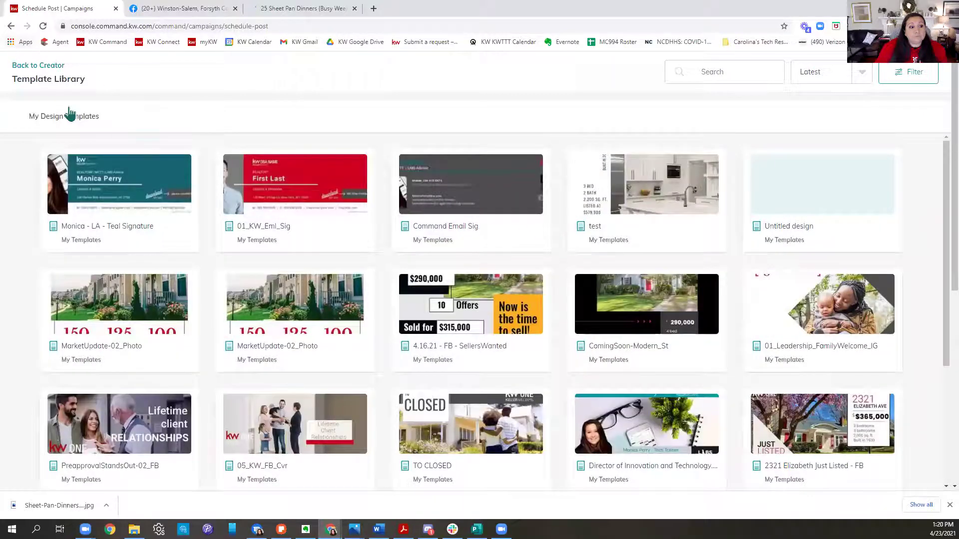
pyautogui.click(40, 66)
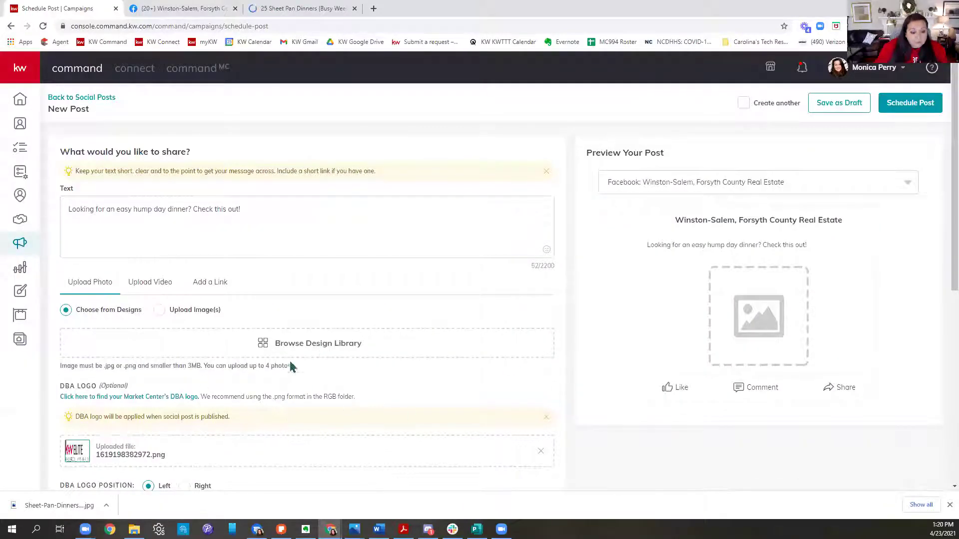
pyautogui.click(189, 316)
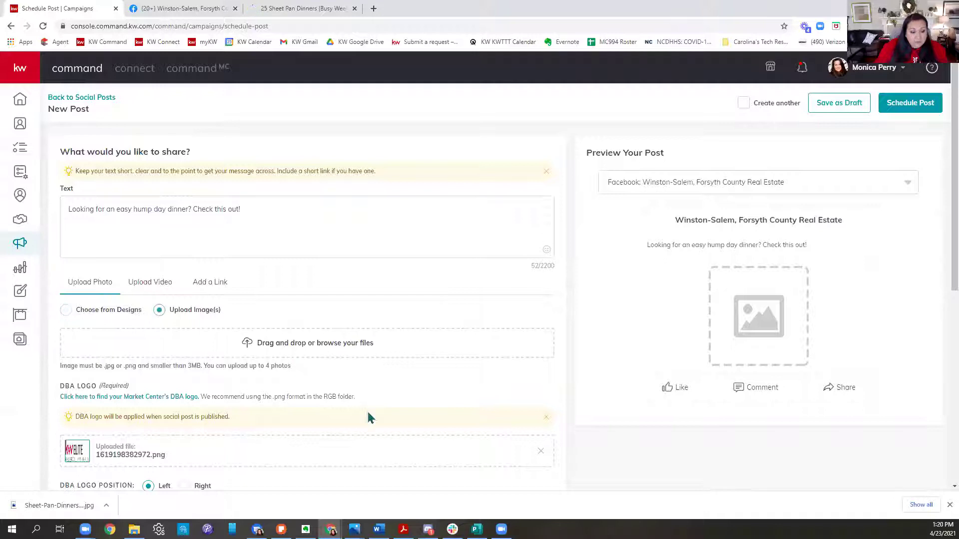
pyautogui.click(265, 344)
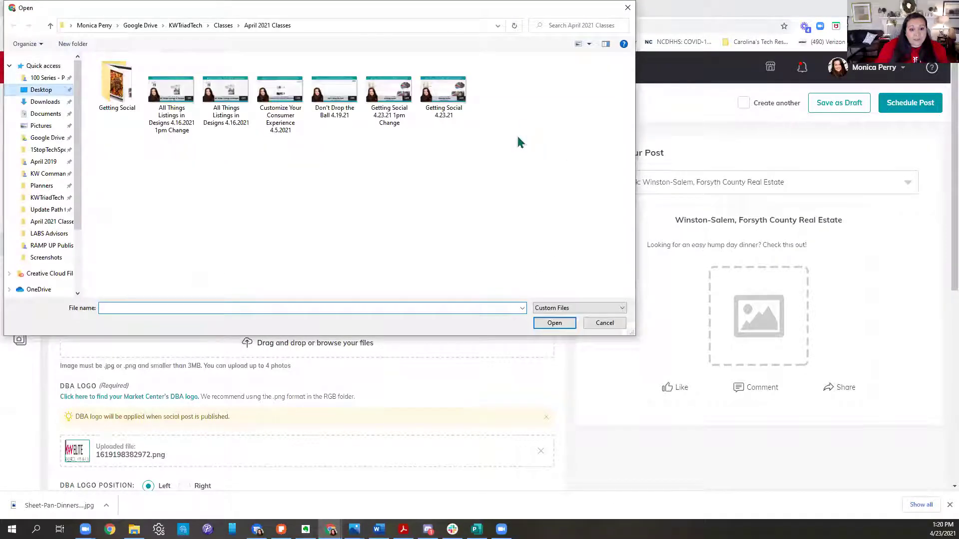
pyautogui.click(322, 230)
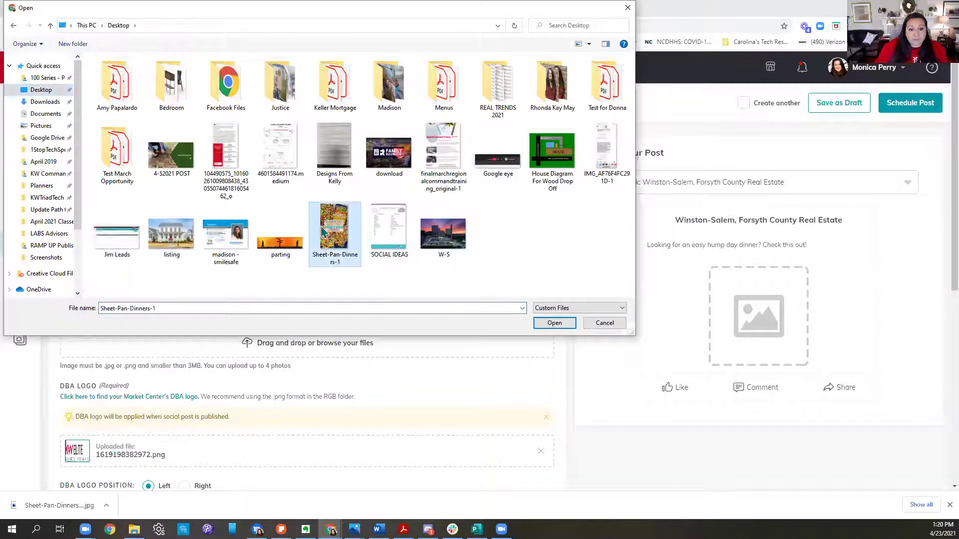
pyautogui.doubleClick(322, 231)
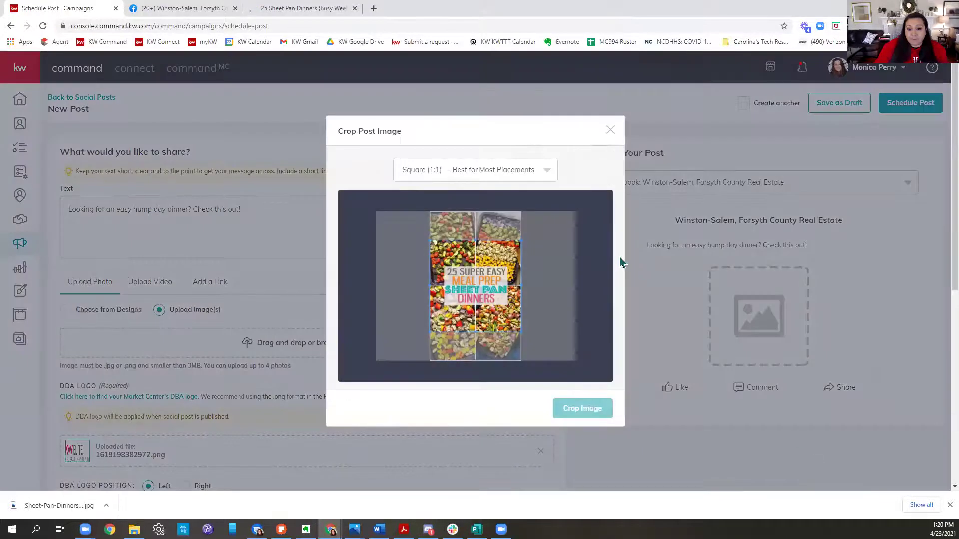
pyautogui.click(582, 409)
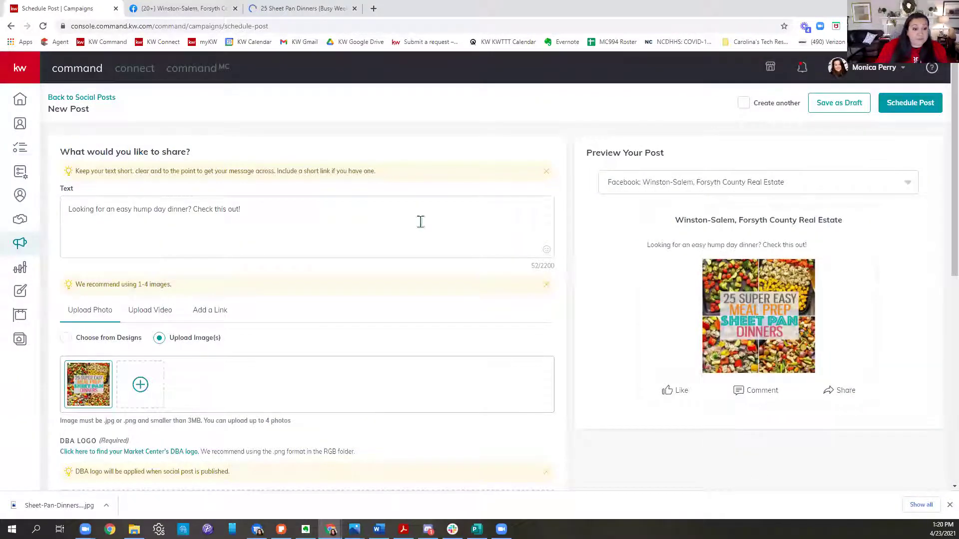
pyautogui.scroll(-1, 319, 214)
pyautogui.click(219, 259)
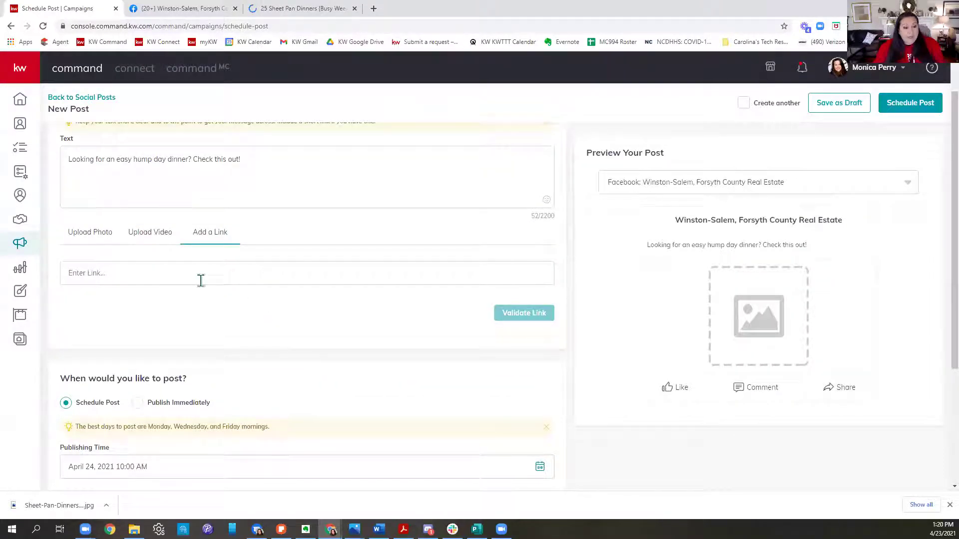
pyautogui.hotkey('ctrl', 'v')
pyautogui.click(524, 313)
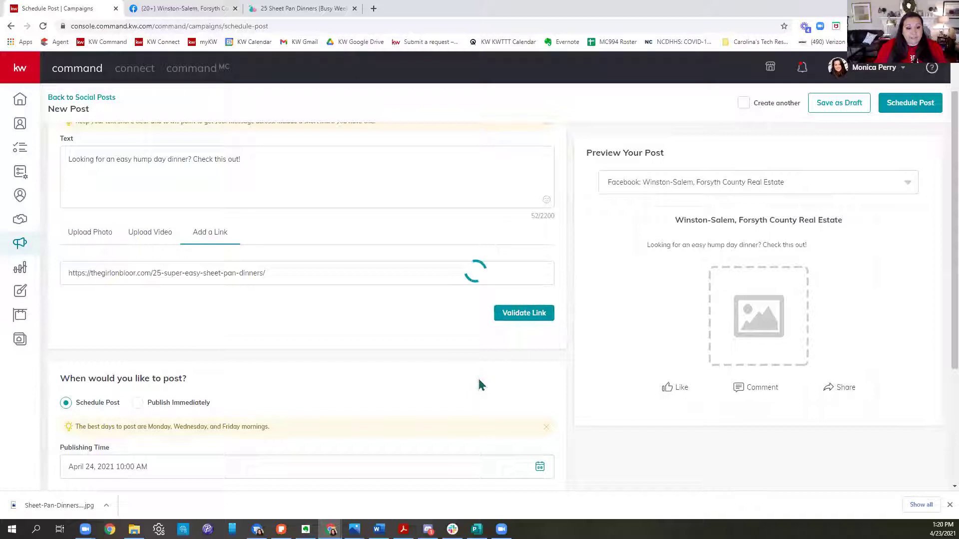
pyautogui.click(90, 232)
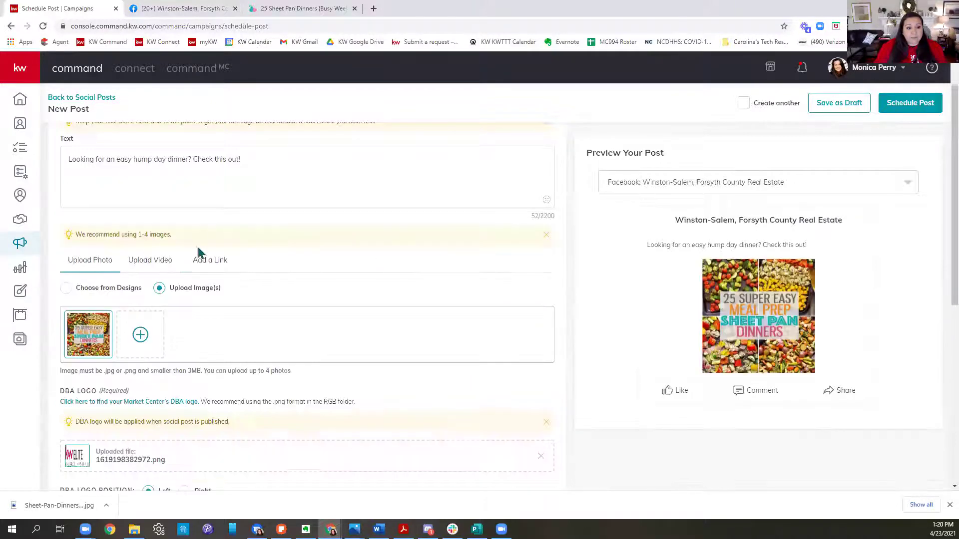
pyautogui.scroll(-2, 863, 227)
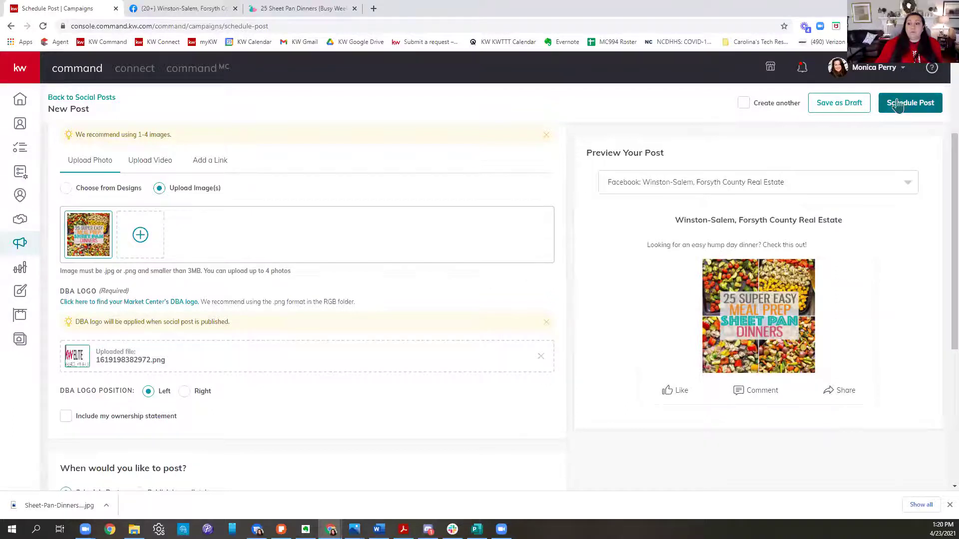
pyautogui.click(897, 105)
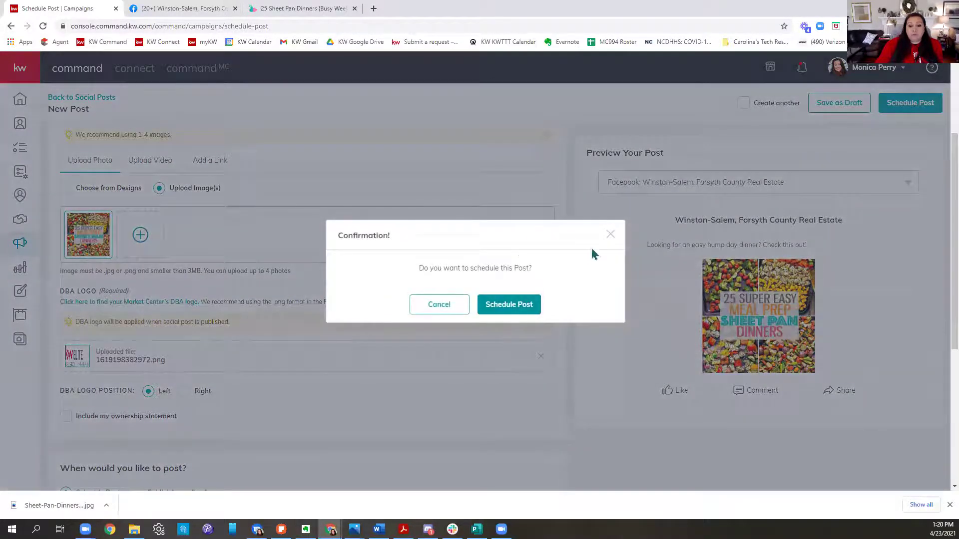
pyautogui.click(609, 236)
pyautogui.scroll(-5, 369, 255)
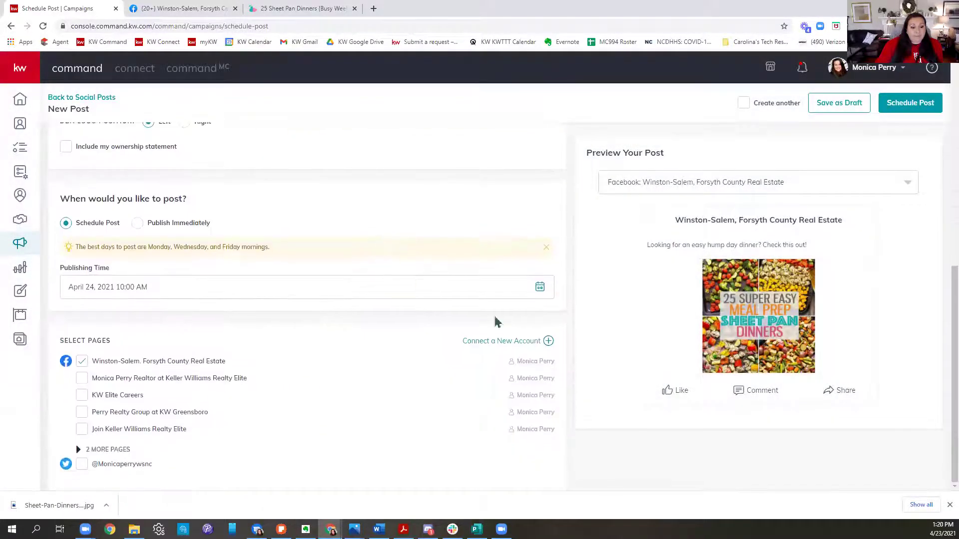
# Step: Set the post's publishing date to May 5, 2021, 10:00 AM in the calendar picker
pyautogui.click(152, 289)
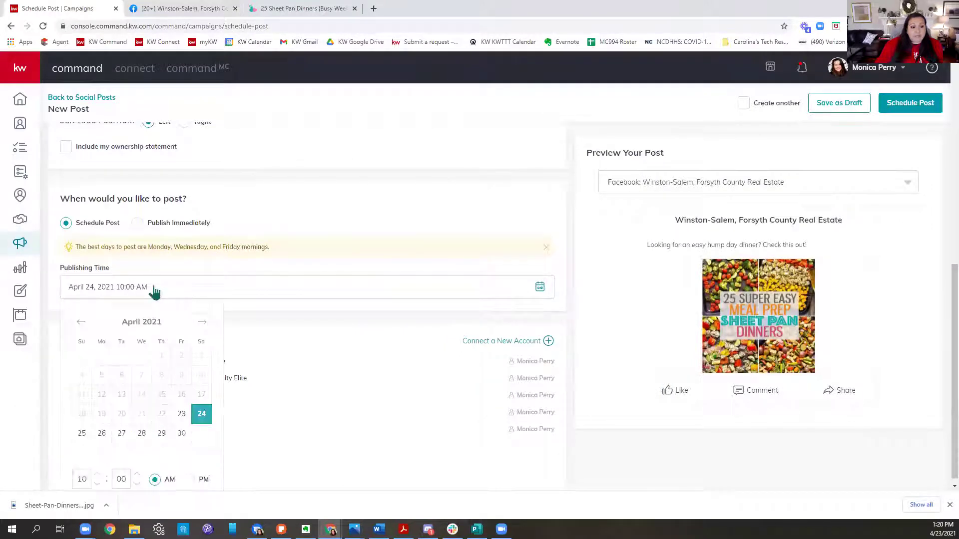
pyautogui.click(202, 322)
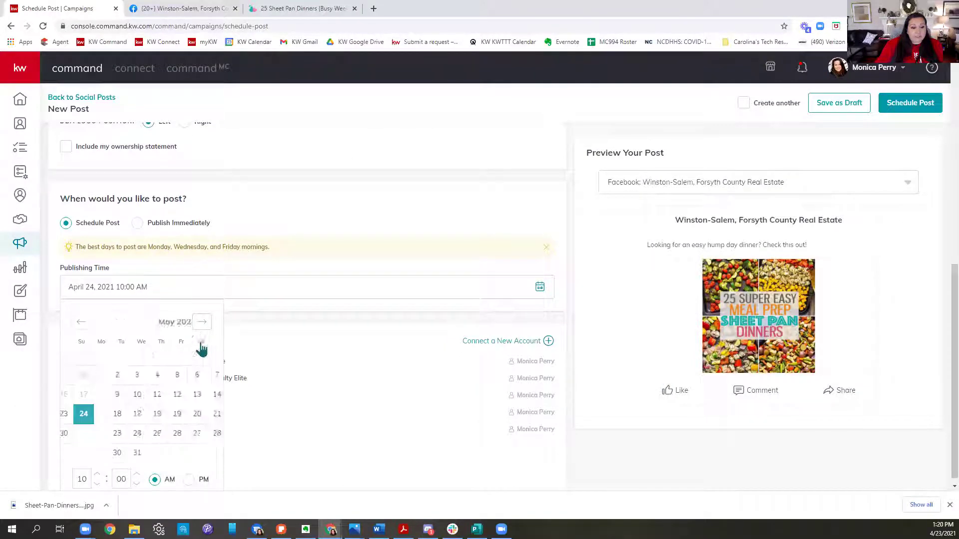
pyautogui.click(142, 375)
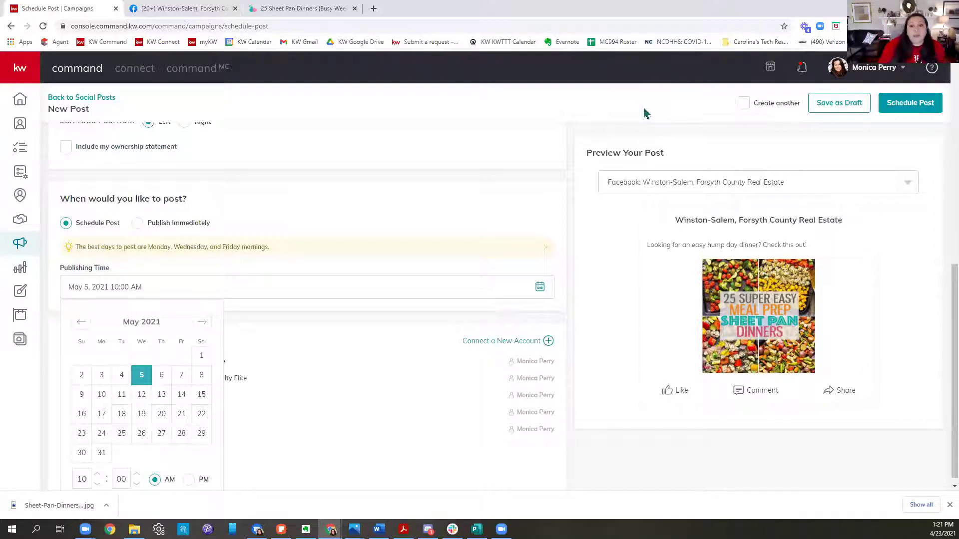
pyautogui.click(443, 115)
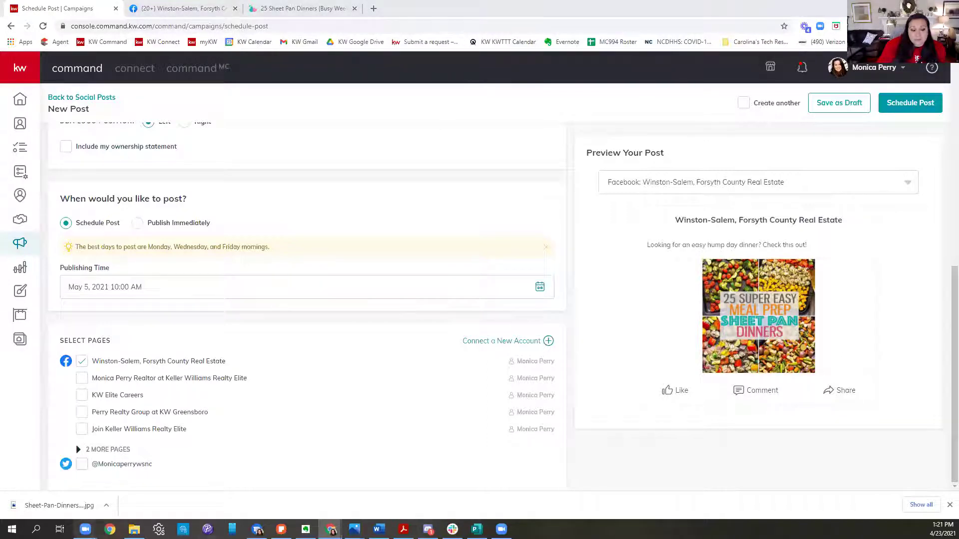
pyautogui.moveTo(85, 528)
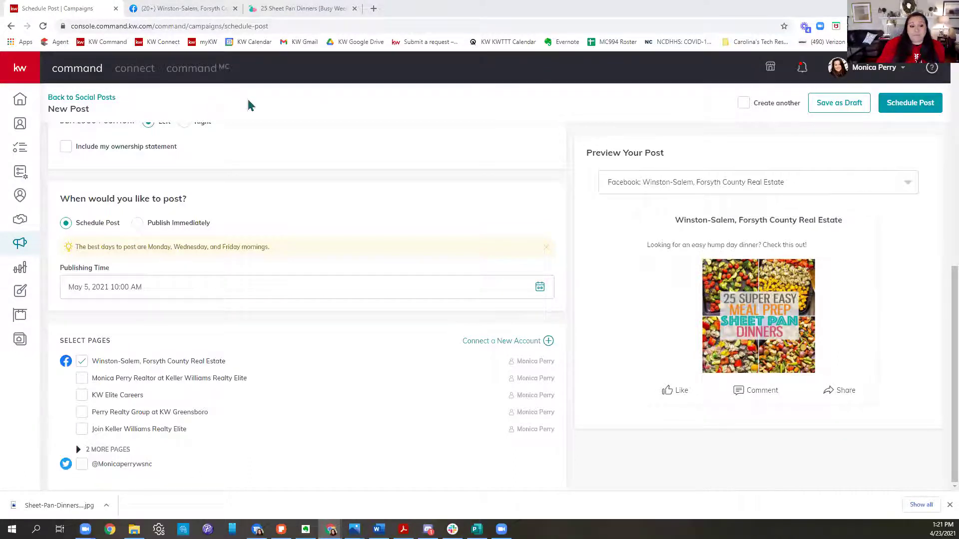
# Step: Leave the post form via Back to Social Posts to reach the Live & Scheduled Posts calendar
pyautogui.scroll(7, 357, 323)
pyautogui.scroll(2, 358, 320)
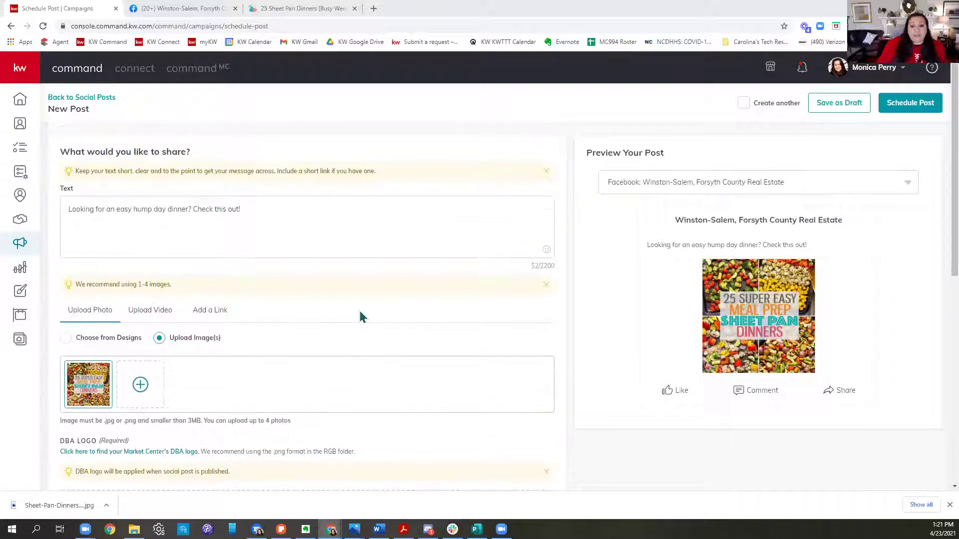
pyautogui.click(57, 98)
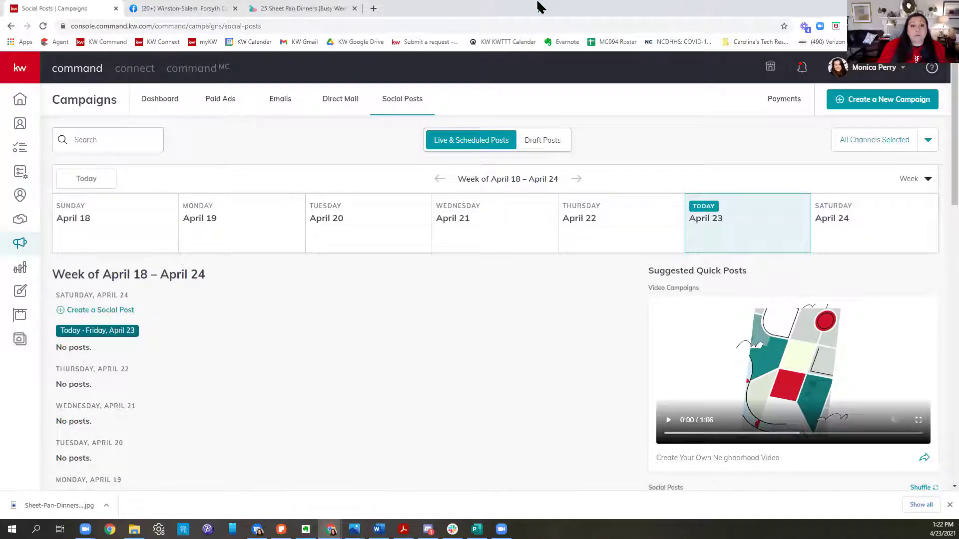
# Step: Show the desktop, then restore Chrome to the Gmail '60 Day Refinance Special' email
pyautogui.press('super+d')
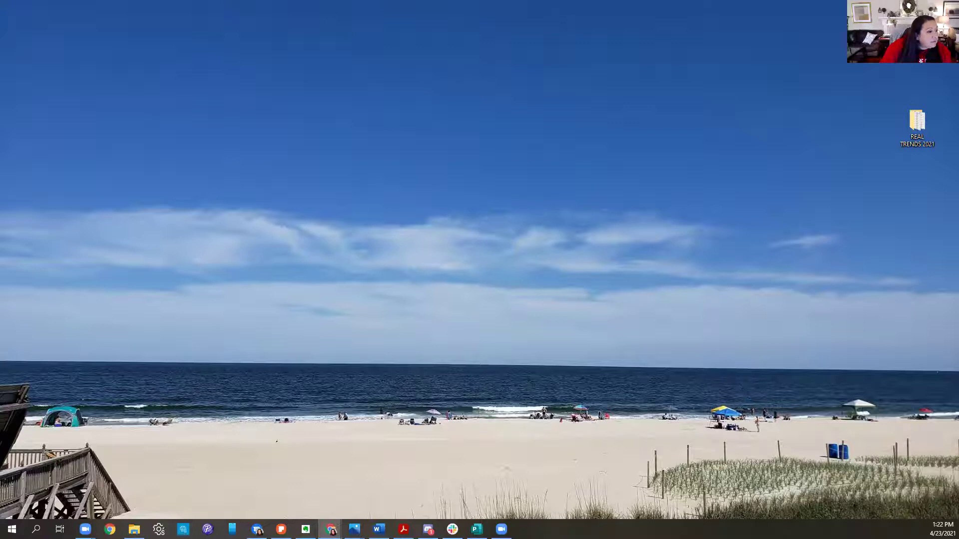
pyautogui.press('super+d')
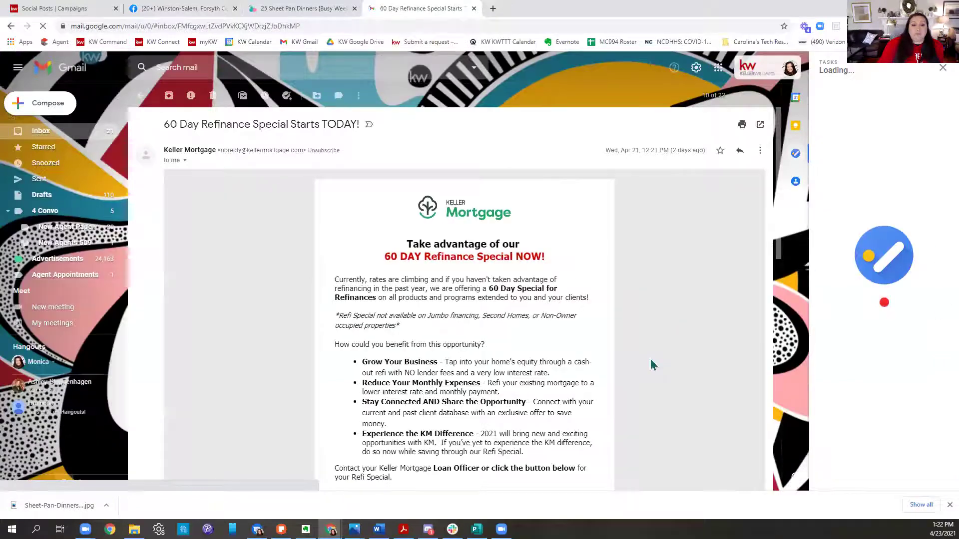
pyautogui.scroll(-2, 651, 363)
pyautogui.scroll(-2, 660, 362)
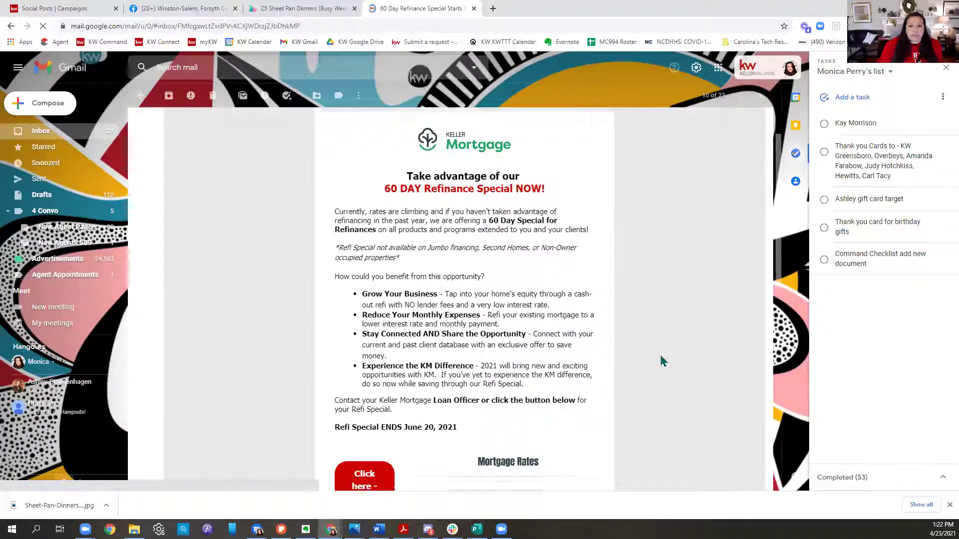
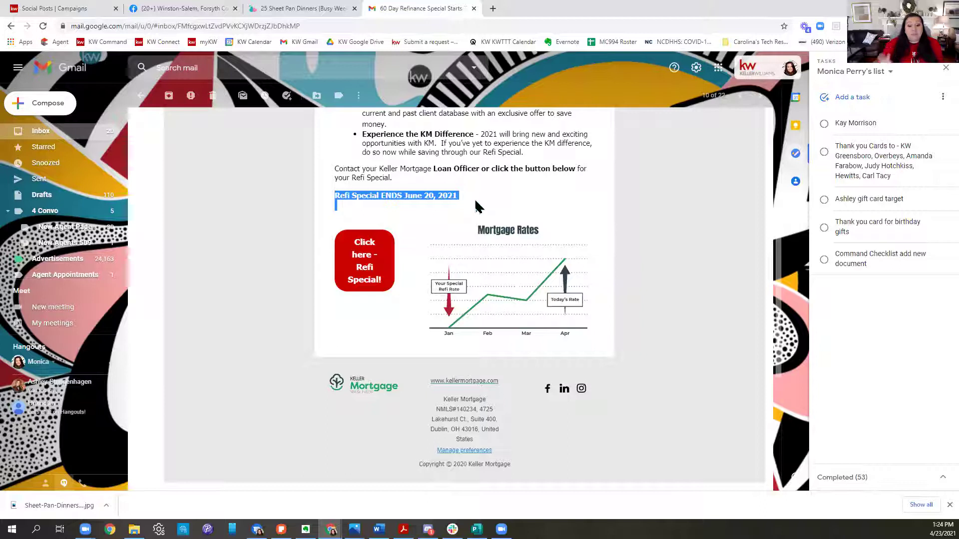
# Step: Copy the Keller Covered agent link from a new email's signature and open a blank tab
pyautogui.scroll(6, 702, 229)
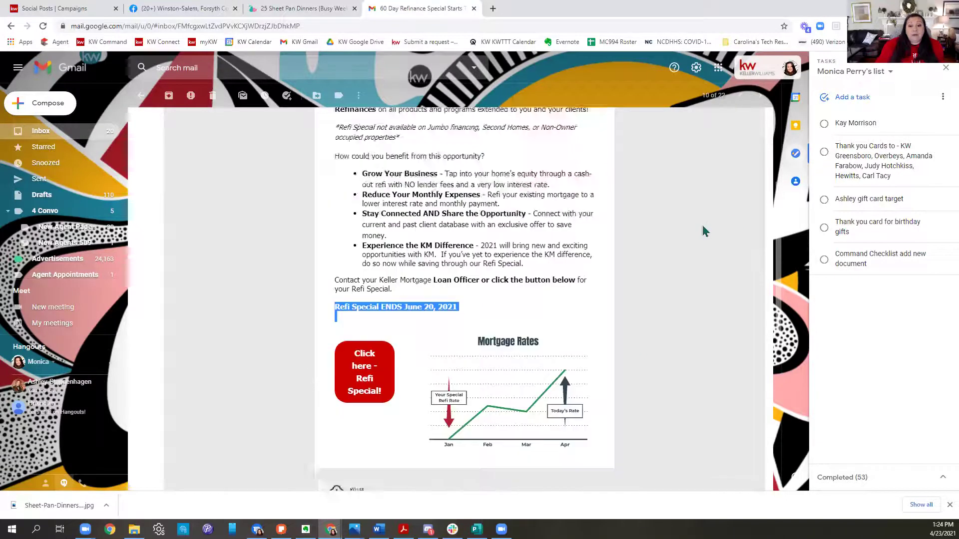
pyautogui.click(58, 113)
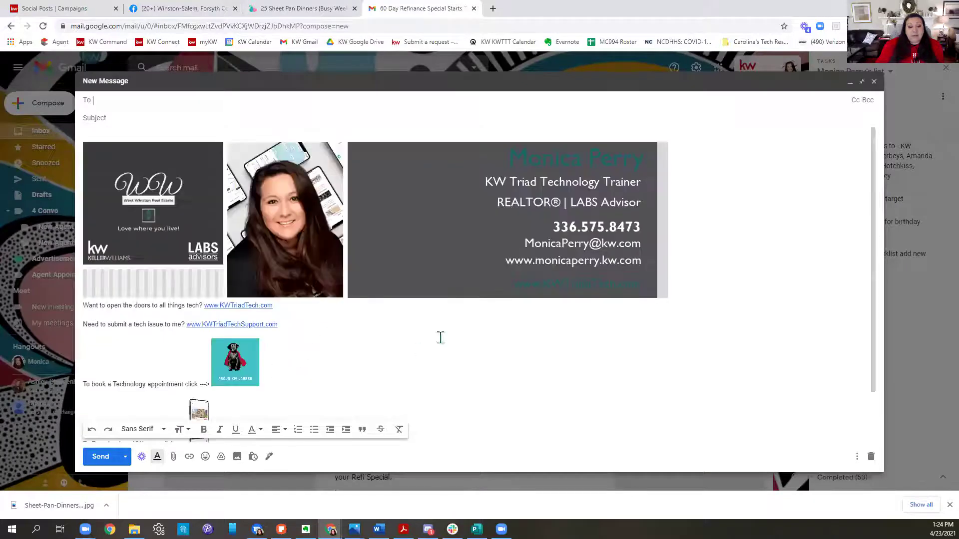
pyautogui.scroll(-2, 439, 336)
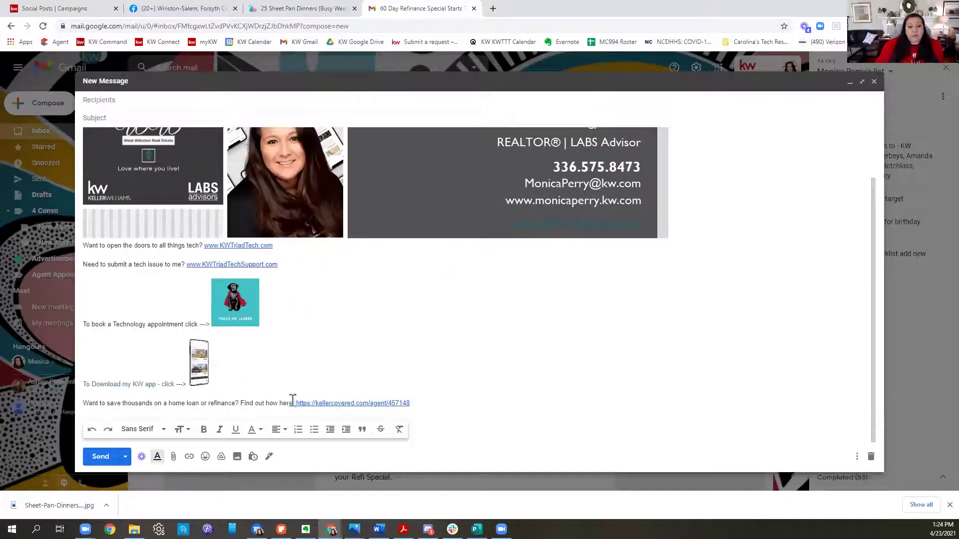
pyautogui.moveTo(295, 403); pyautogui.dragTo(430, 409)
pyautogui.hotkey('ctrl', 'c')
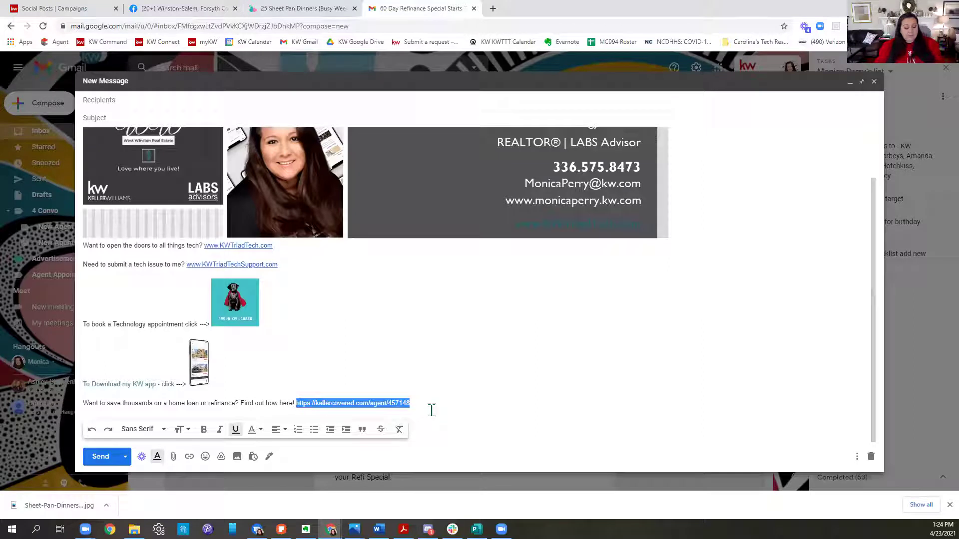
pyautogui.hotkey('ctrl', 't')
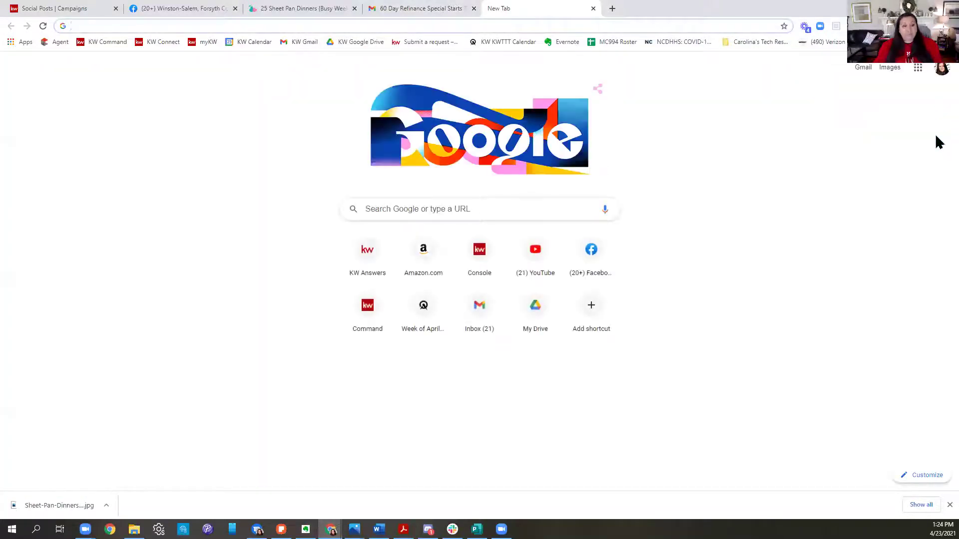
# Step: Load the Keller Covered agent savings page from the pasted link and scroll through it
pyautogui.hotkey('ctrl', 'v')
pyautogui.press('Return')
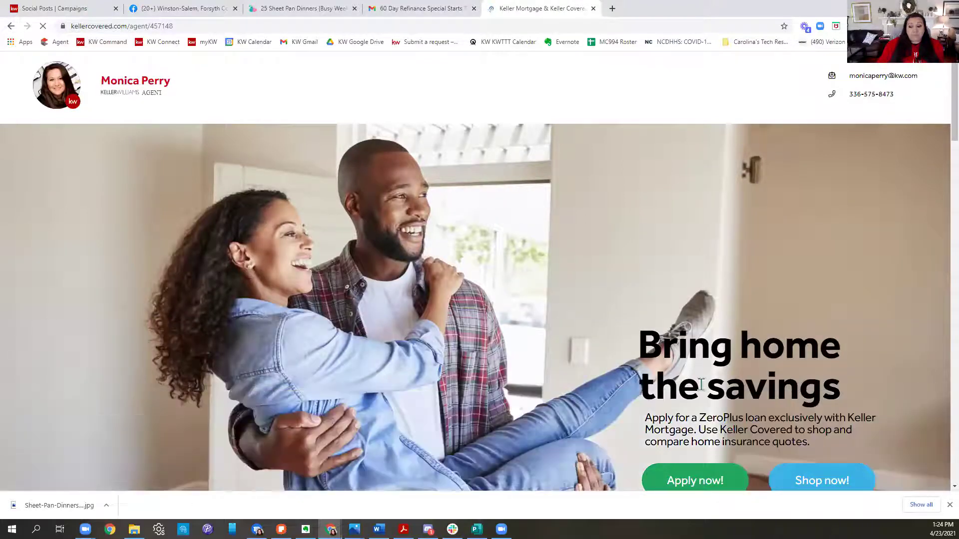
pyautogui.scroll(-3, 701, 385)
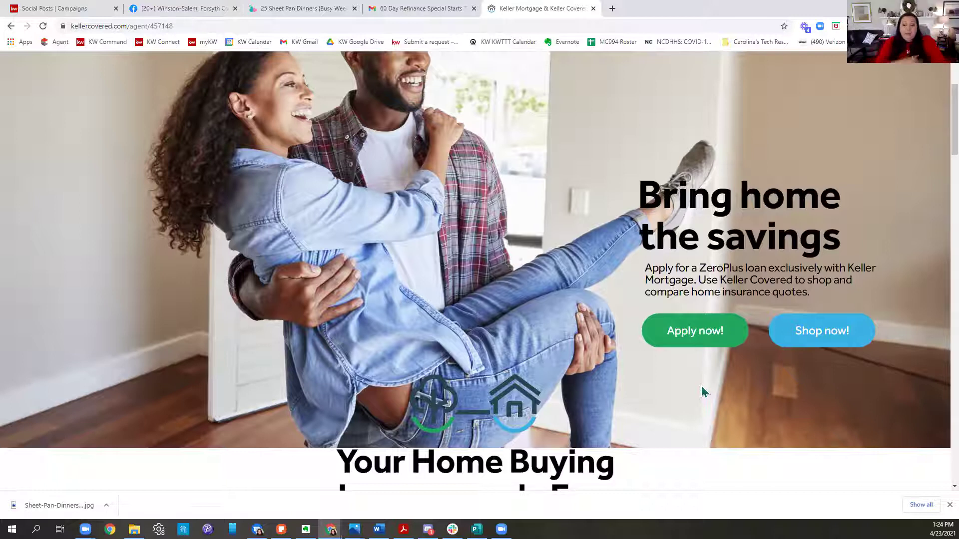
pyautogui.scroll(-15, 701, 385)
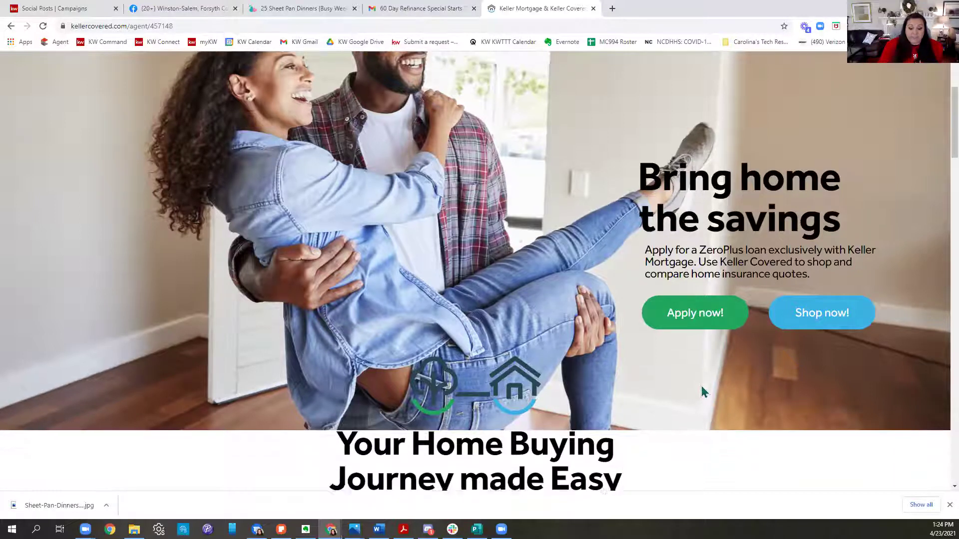
pyautogui.scroll(-15, 741, 430)
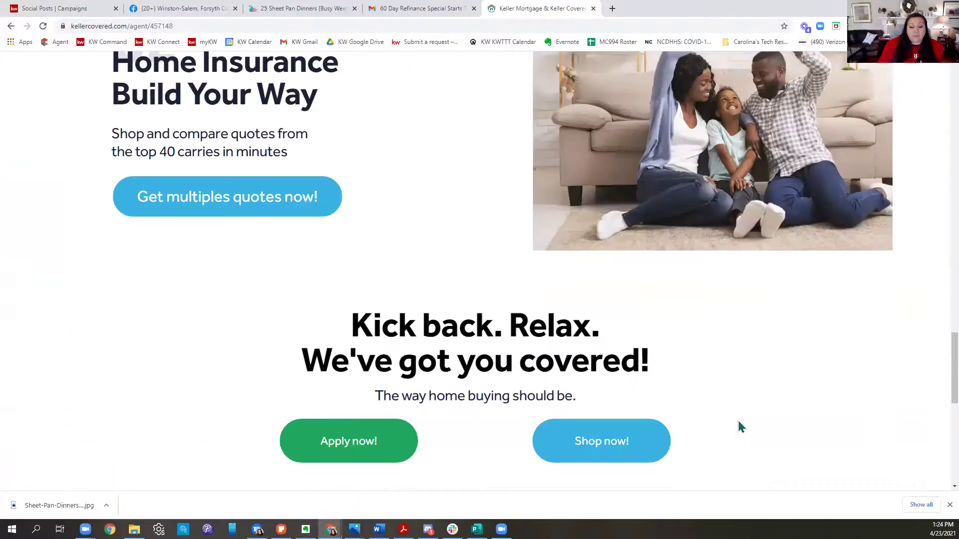
pyautogui.scroll(20, 906, 406)
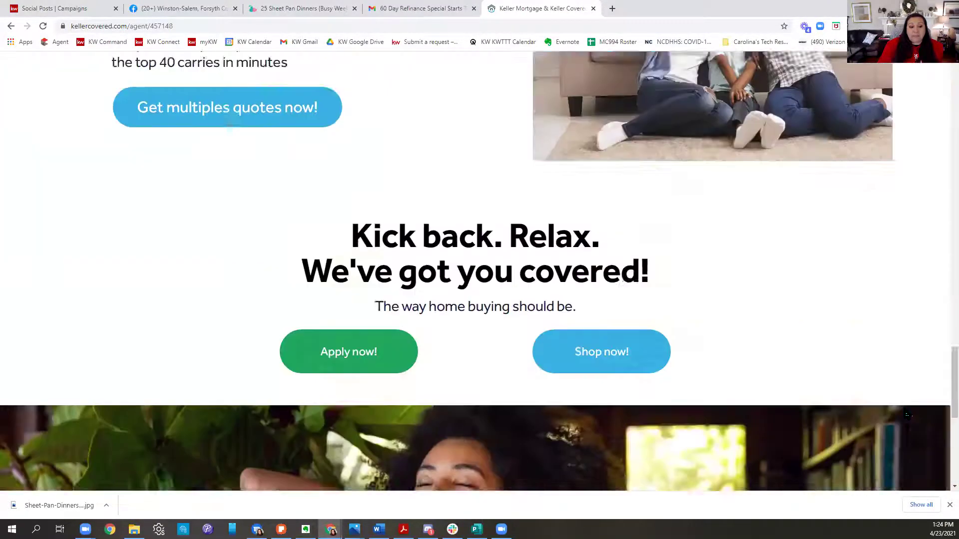
pyautogui.scroll(10, 907, 407)
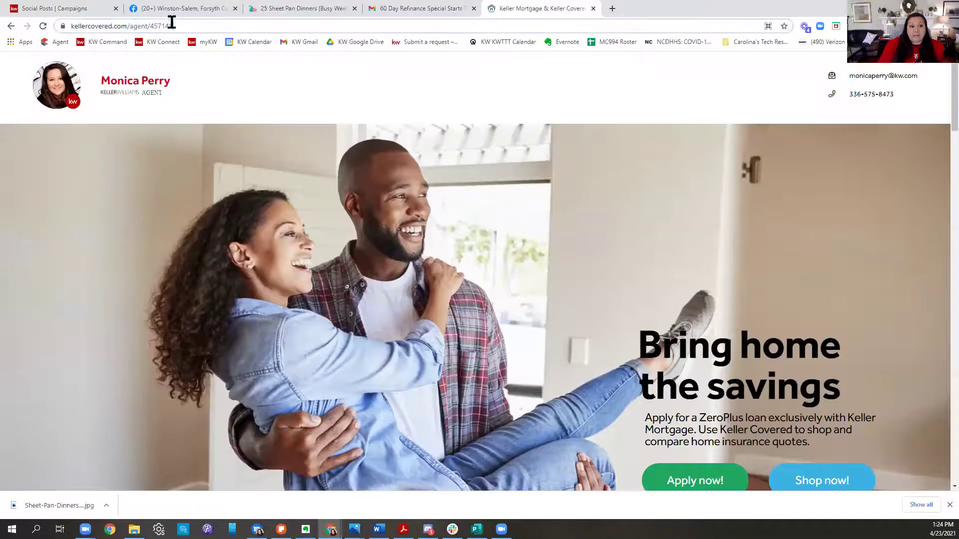
# Step: Select the agent number at the end of the address and switch to the Facebook business page
pyautogui.moveTo(173, 24); pyautogui.dragTo(151, 23)
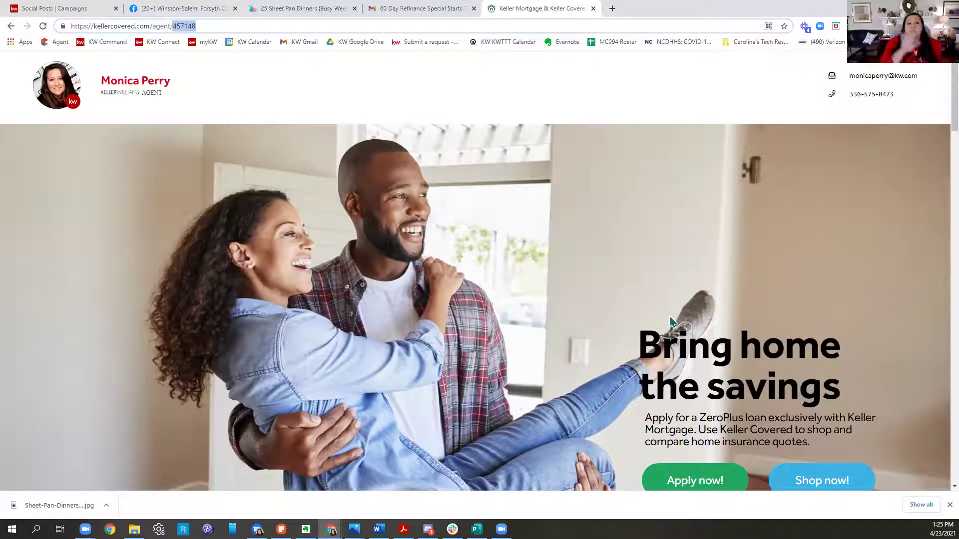
pyautogui.scroll(-1, 732, 295)
pyautogui.scroll(-3, 732, 295)
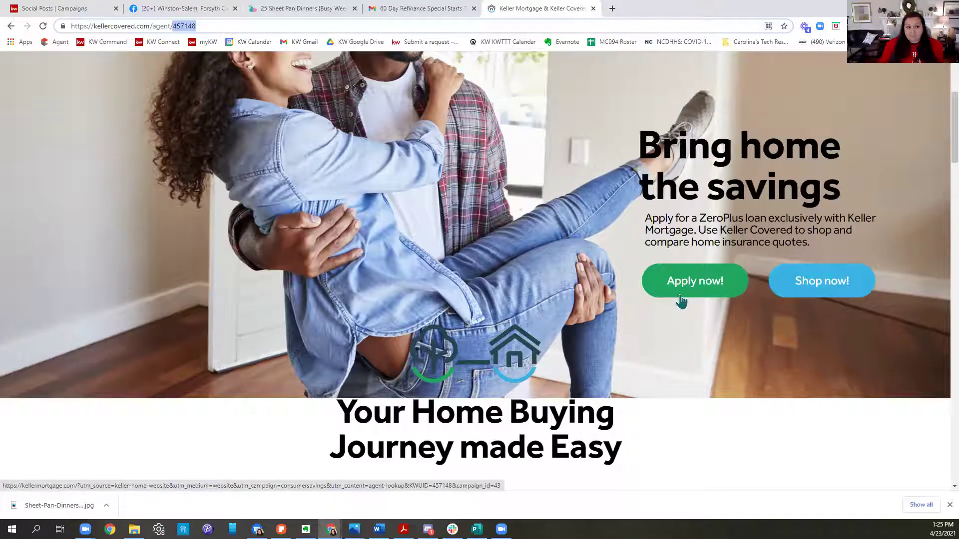
pyautogui.hotkey('ctrl', '2')
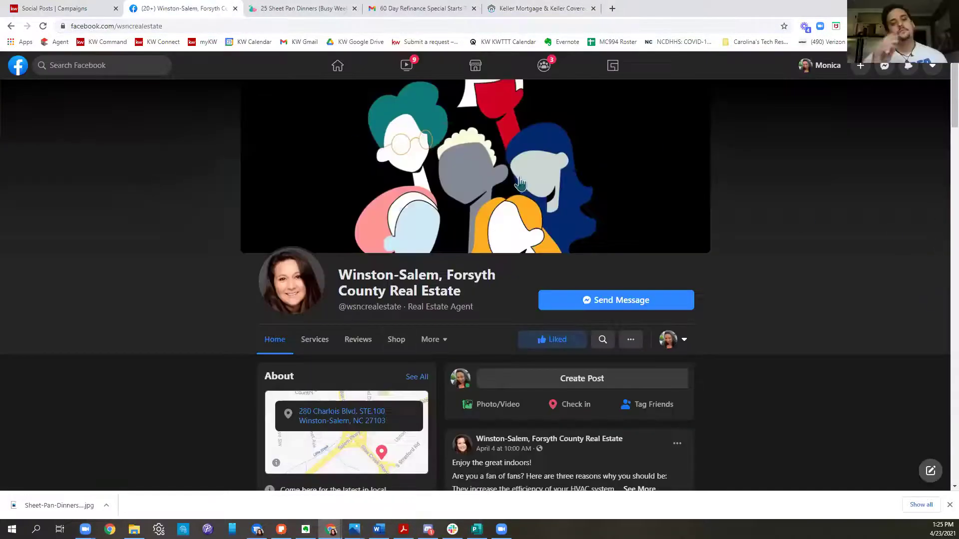
# Step: Go to the KW agent login page in the recipe tab and sign in with the saved login
pyautogui.click(53, 8)
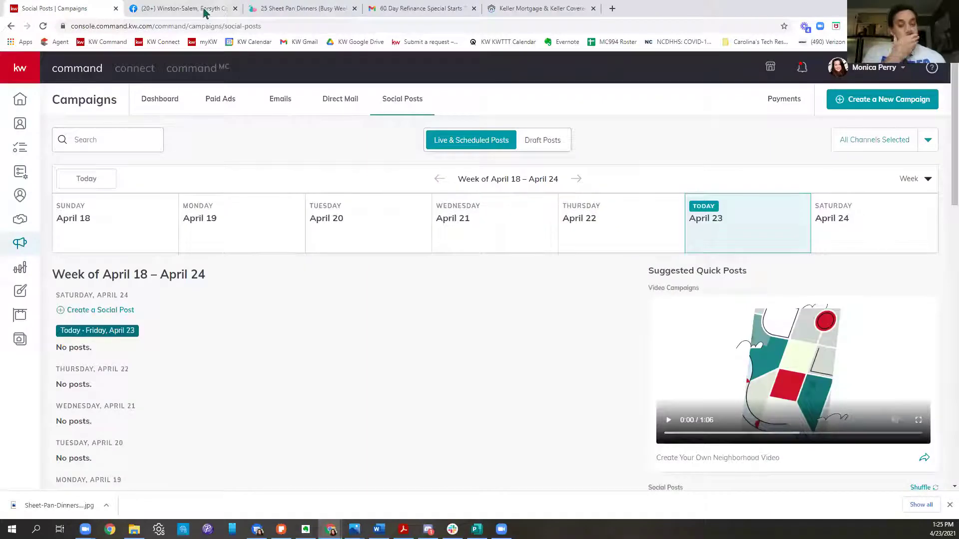
pyautogui.click(199, 10)
pyautogui.click(320, 10)
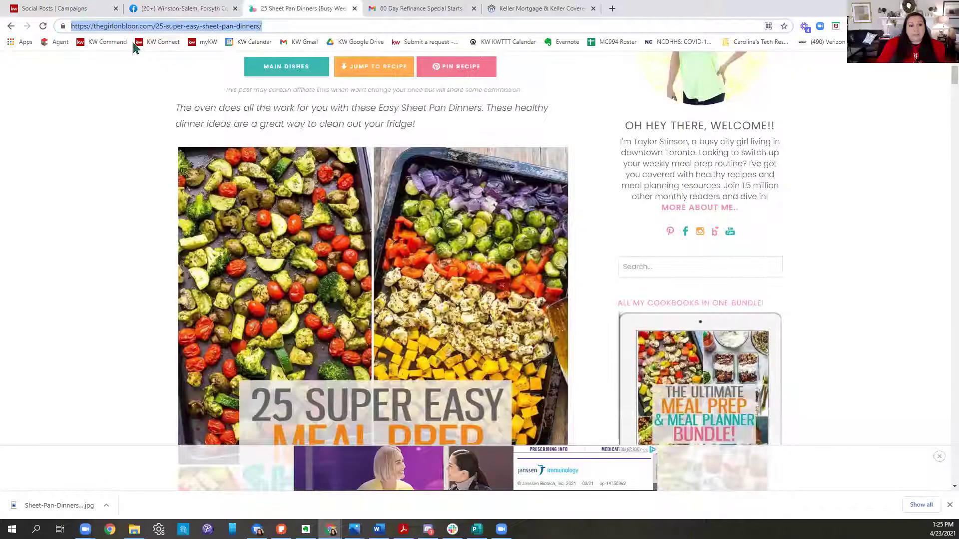
pyautogui.write('agent')
pyautogui.press('Return')
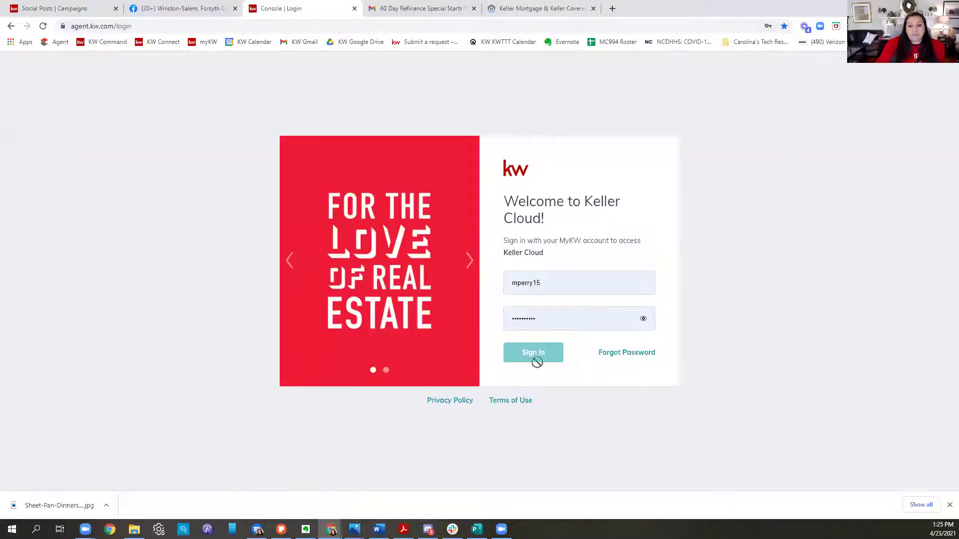
pyautogui.click(556, 318)
pyautogui.click(533, 355)
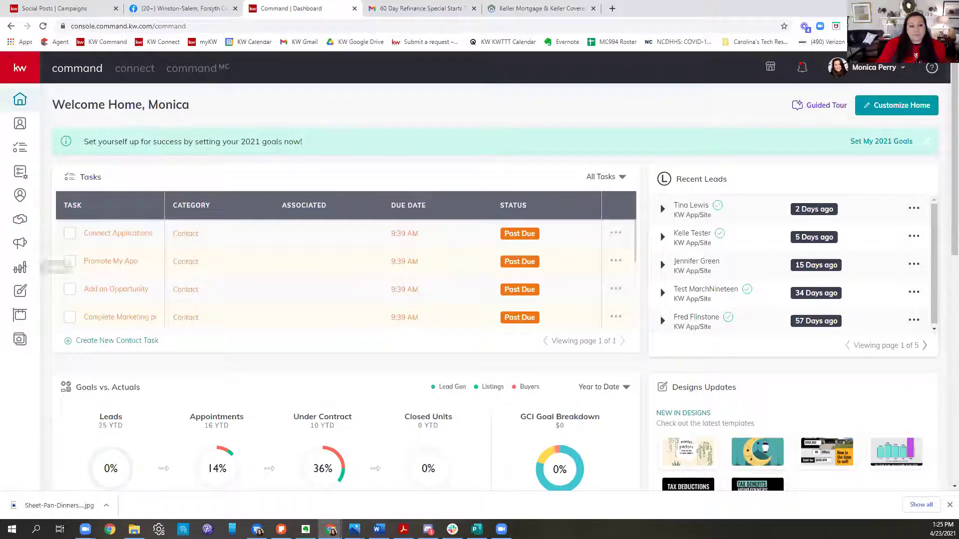
# Step: Start a new Social design from the Designs section
pyautogui.click(561, 269)
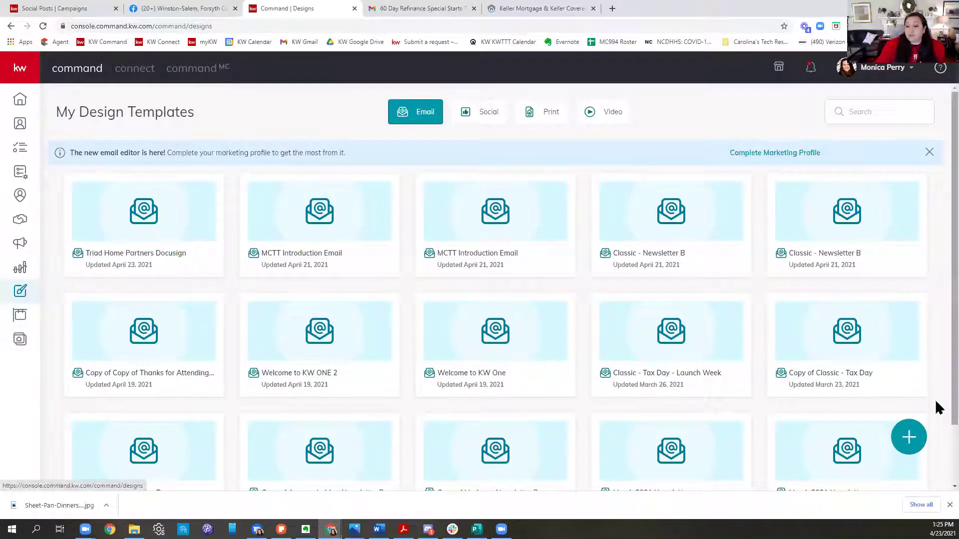
pyautogui.click(908, 438)
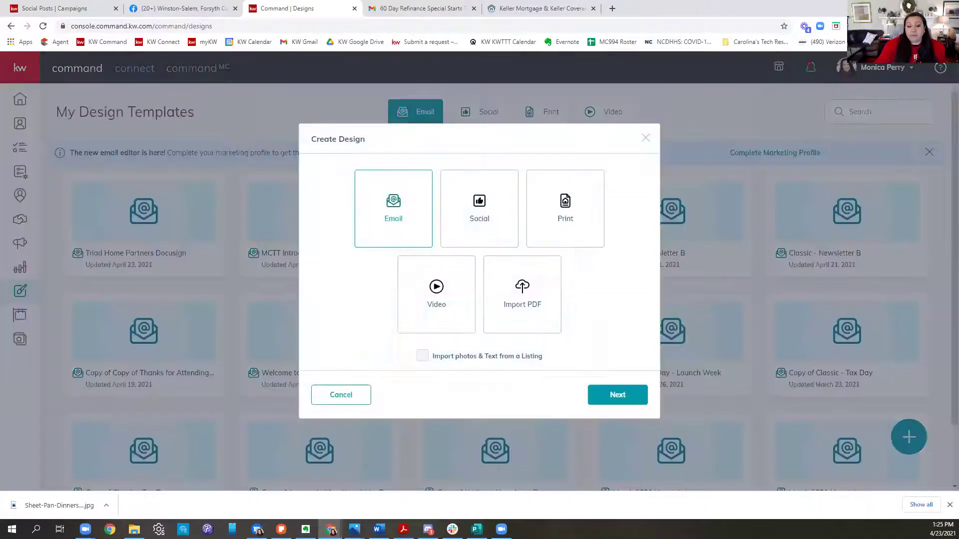
pyautogui.click(494, 191)
pyautogui.click(618, 395)
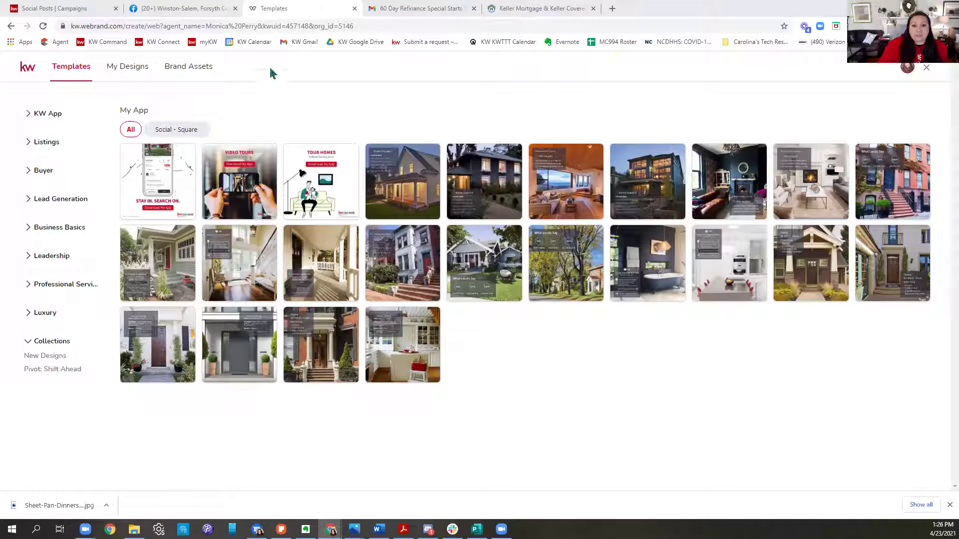
# Step: Search Google in a new tab for 'keller mortgage agent resources'
pyautogui.click(612, 9)
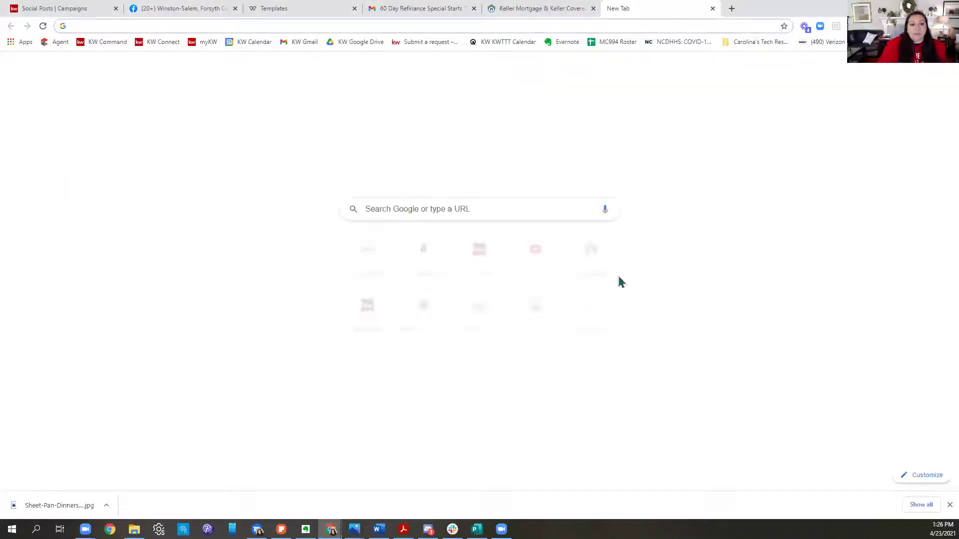
pyautogui.click(882, 42)
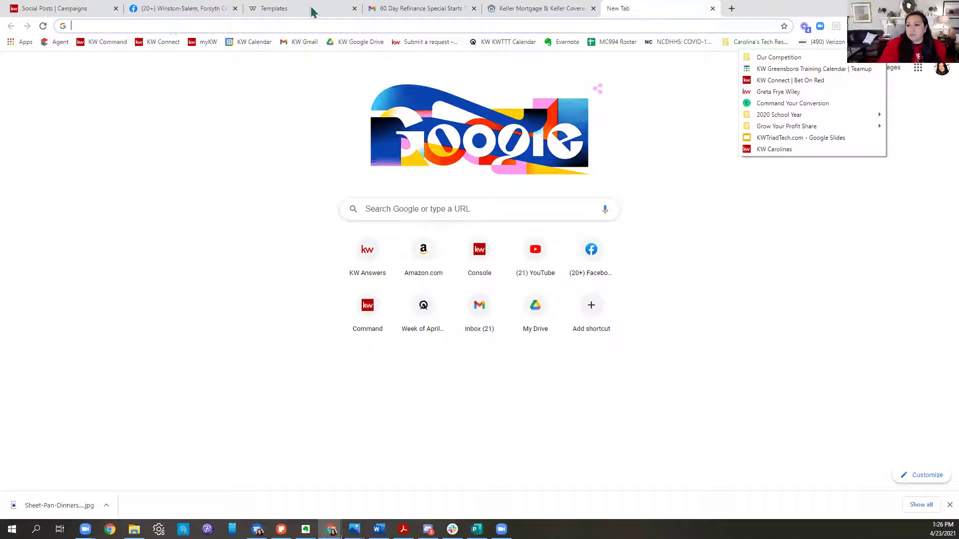
pyautogui.click(706, 25)
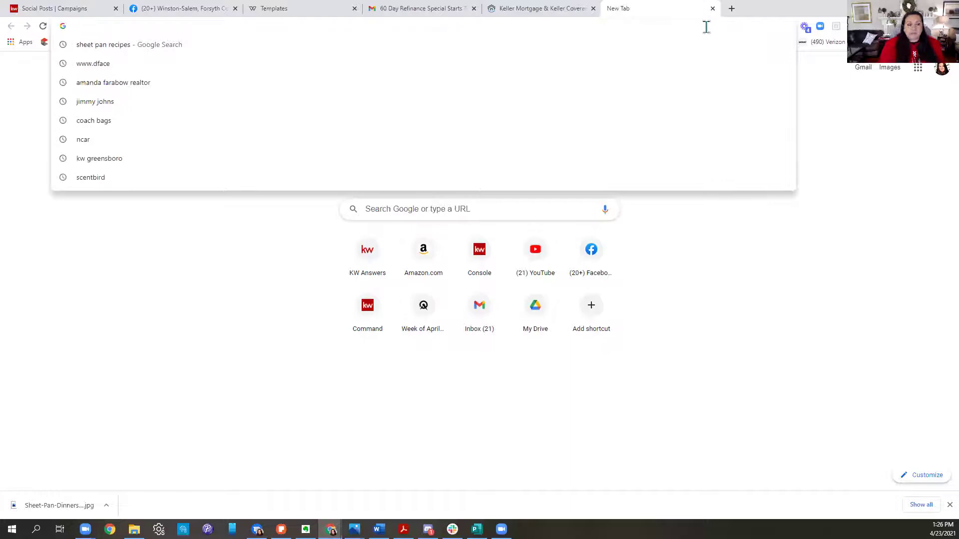
pyautogui.write('keller mort')
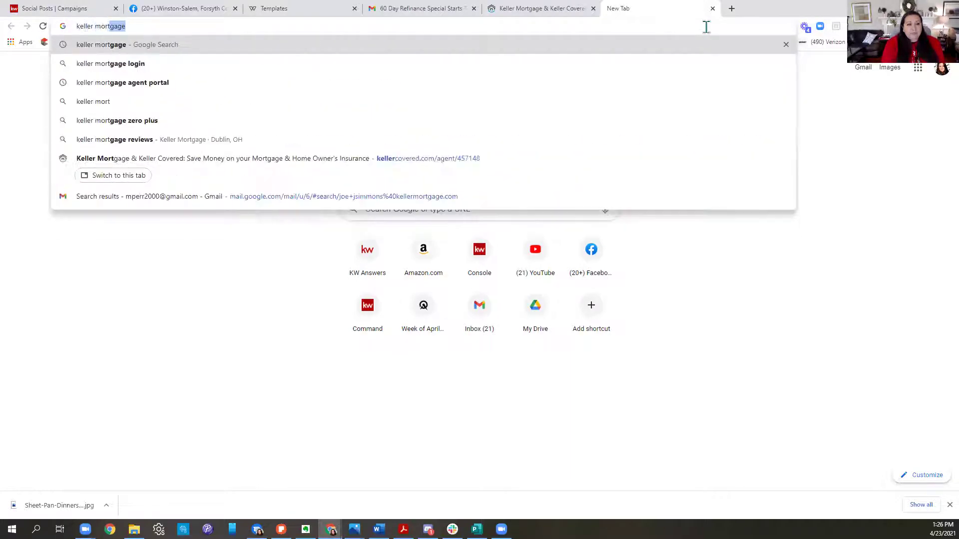
pyautogui.write('gage agent')
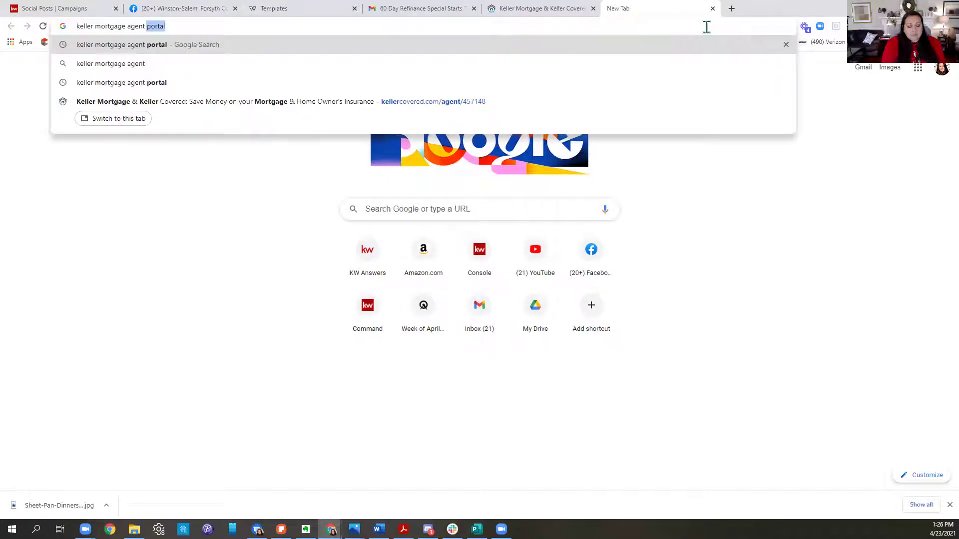
pyautogui.write('resources')
pyautogui.press('Return')
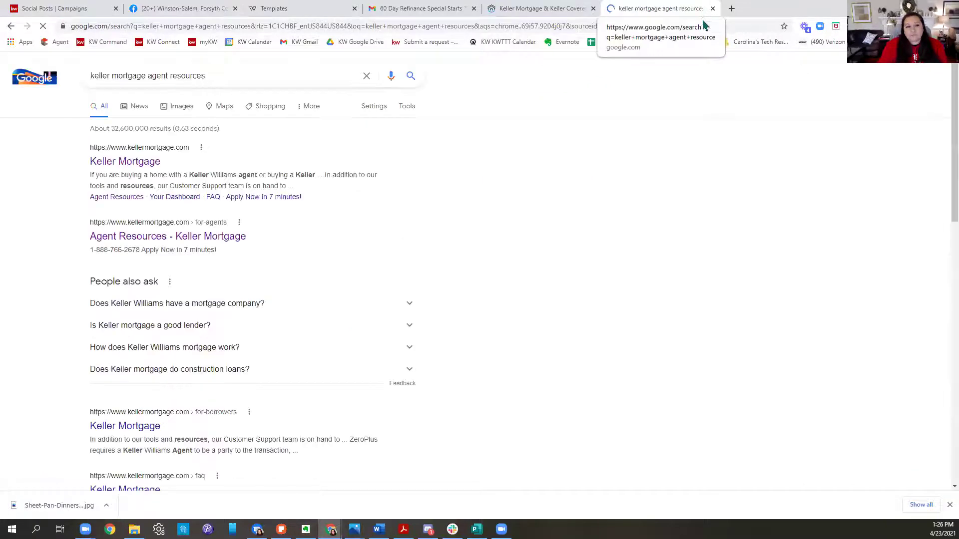
# Step: Open the Agent Resources - Keller Mortgage result and log in to the agent portal
pyautogui.click(173, 239)
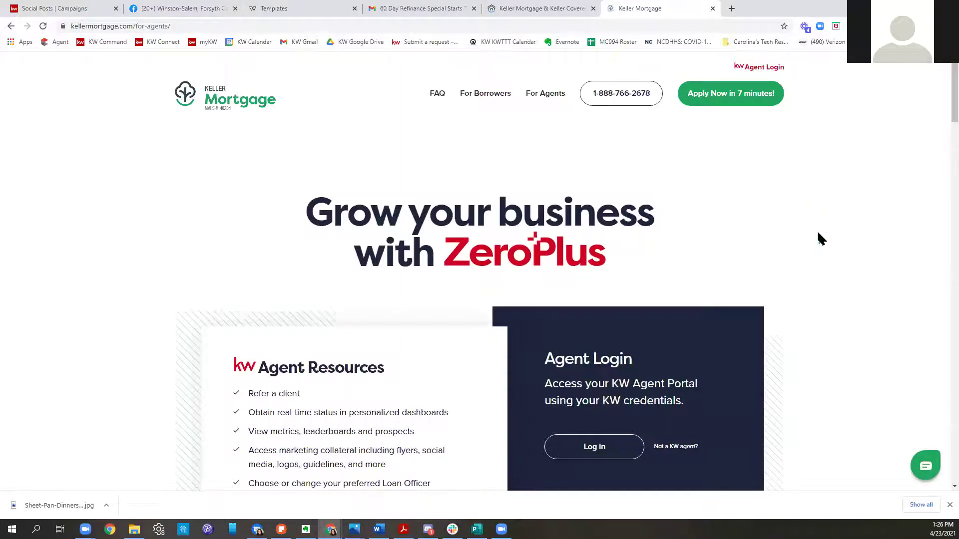
pyautogui.scroll(-3, 818, 238)
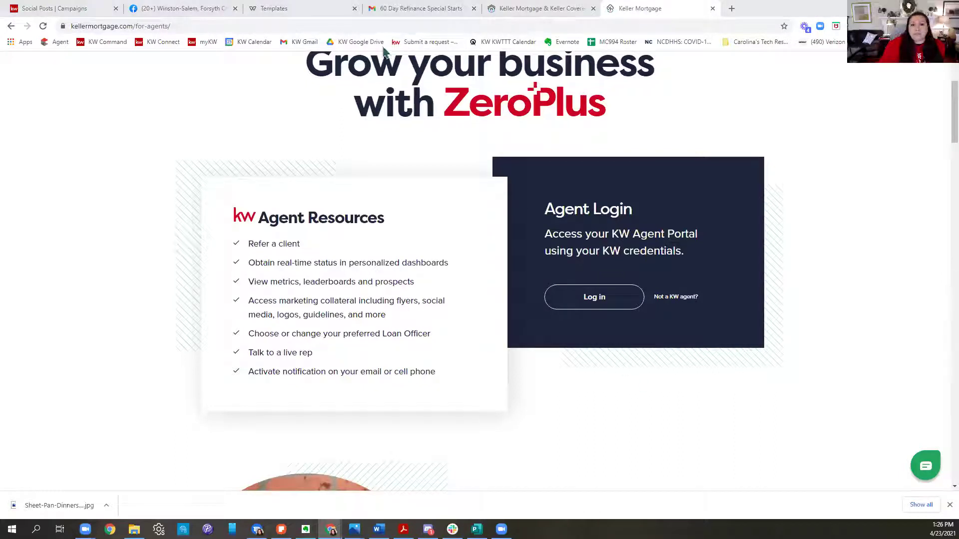
pyautogui.click(207, 28)
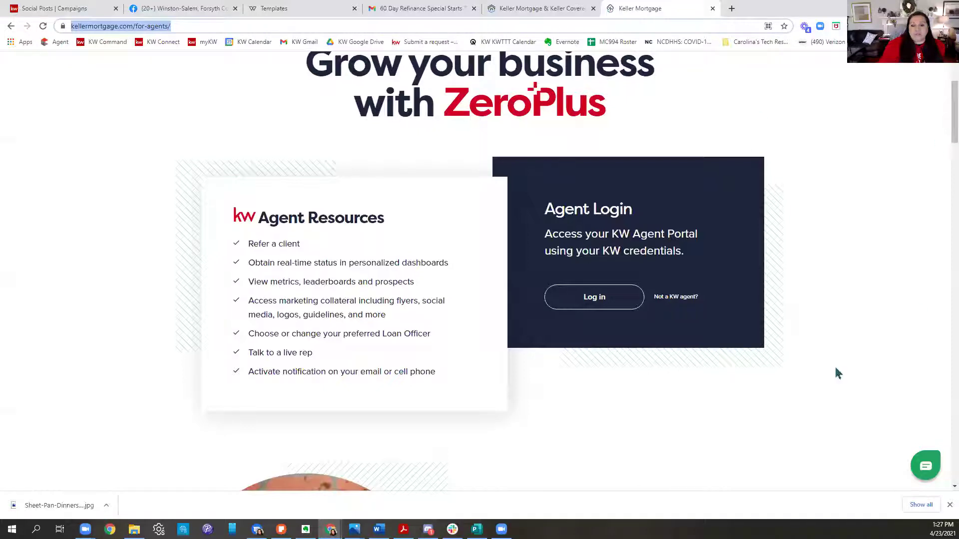
pyautogui.click(595, 300)
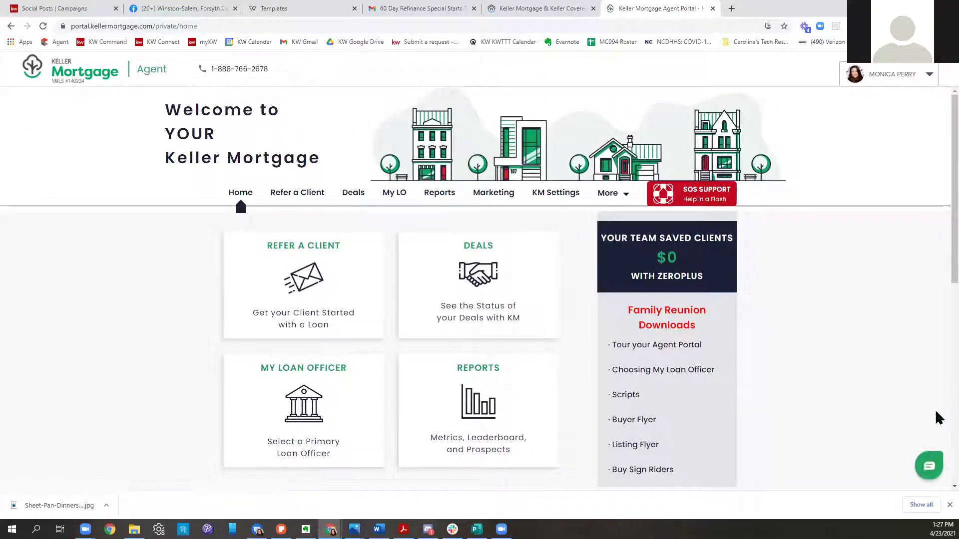
# Step: Copy My Personal KM Link from KM Settings, then return to the social posts calendar
pyautogui.scroll(-4, 818, 444)
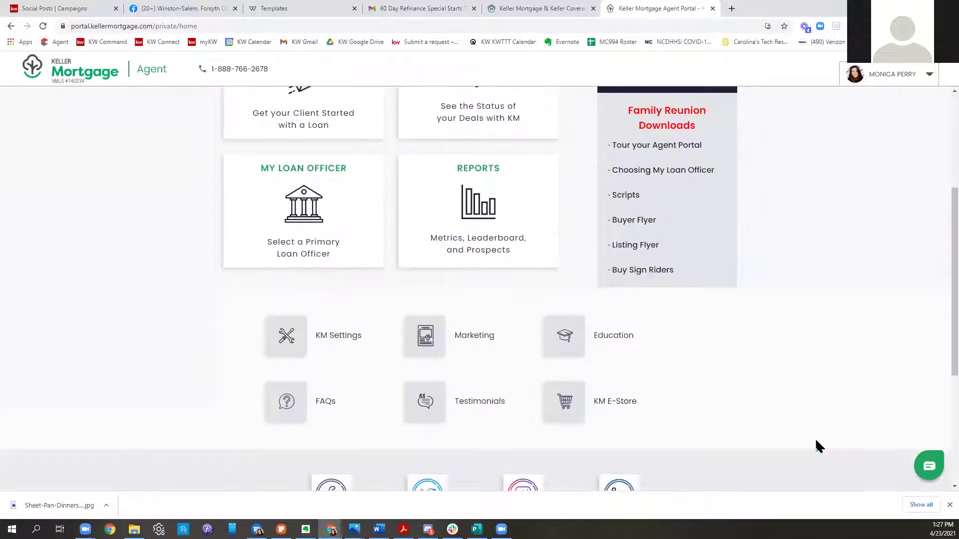
pyautogui.scroll(-5, 817, 446)
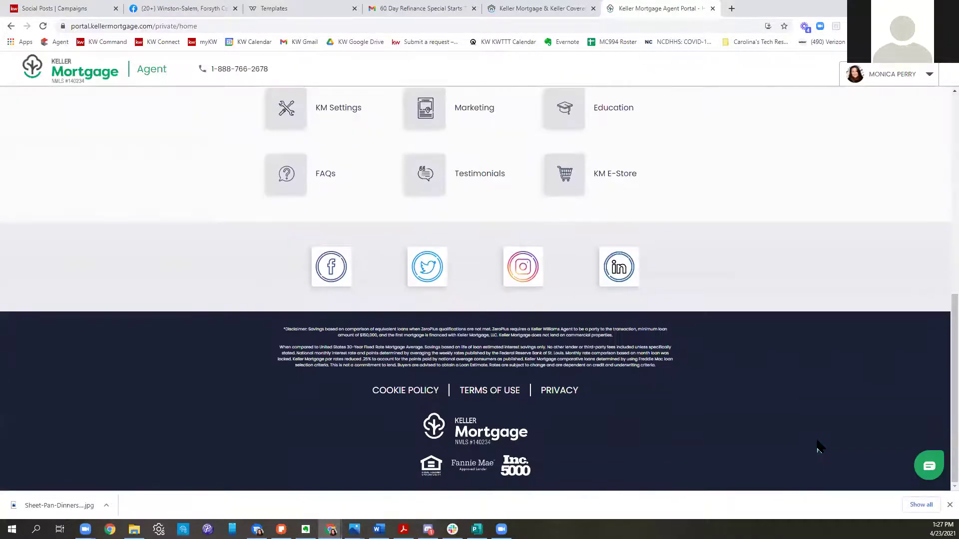
pyautogui.click(949, 504)
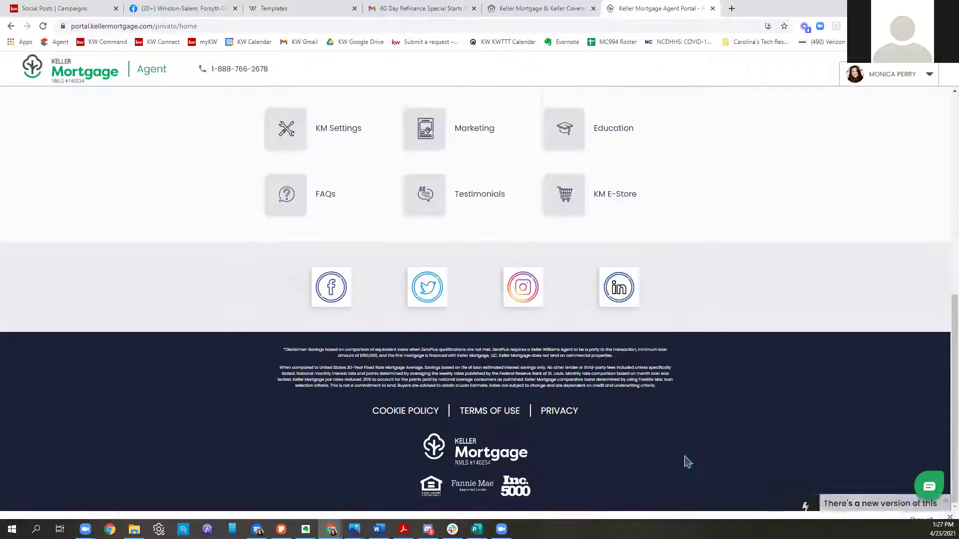
pyautogui.scroll(3, 713, 443)
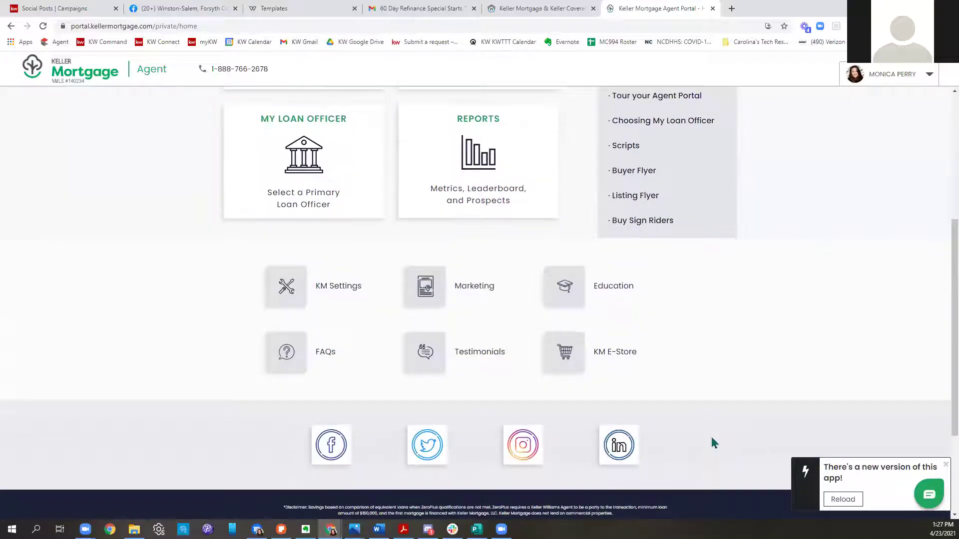
pyautogui.scroll(5, 713, 443)
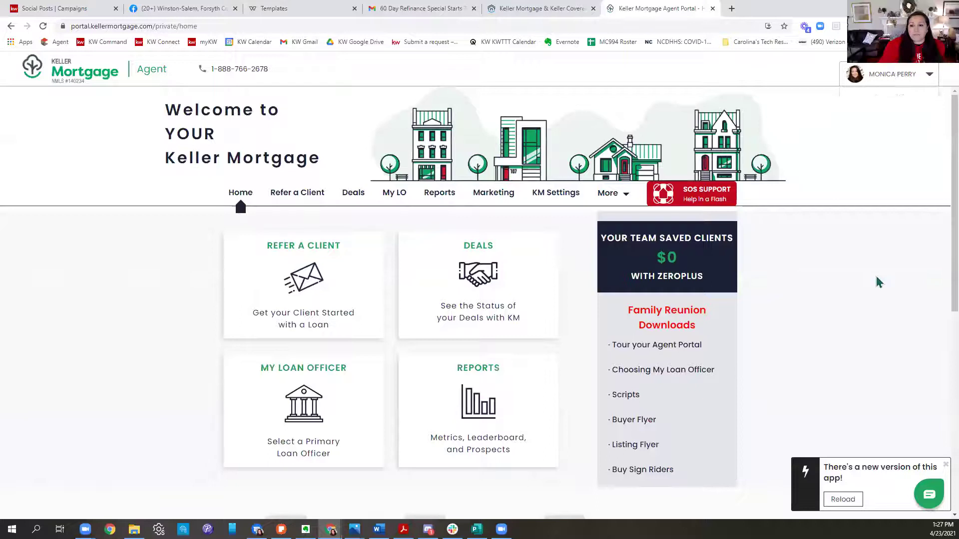
pyautogui.click(556, 195)
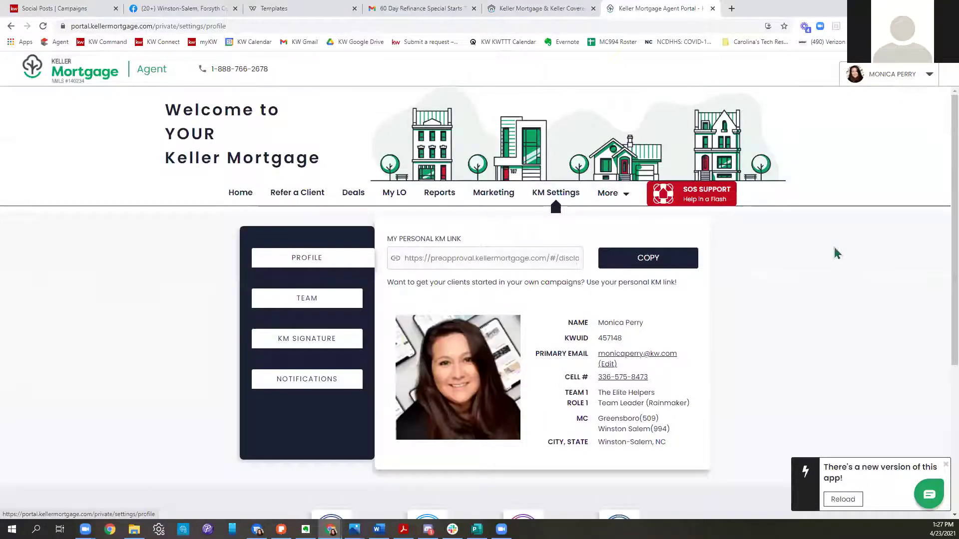
pyautogui.scroll(-2, 824, 272)
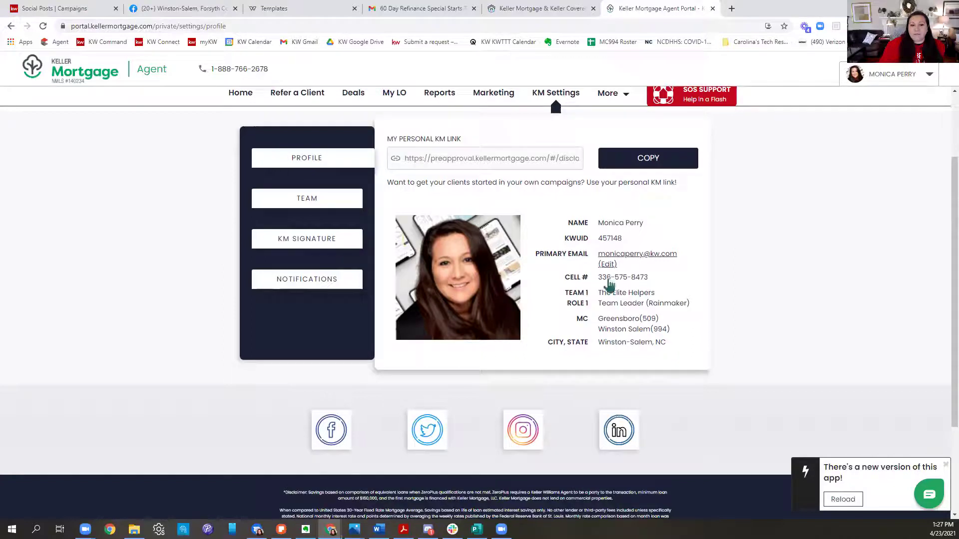
pyautogui.scroll(2, 609, 285)
pyautogui.click(639, 267)
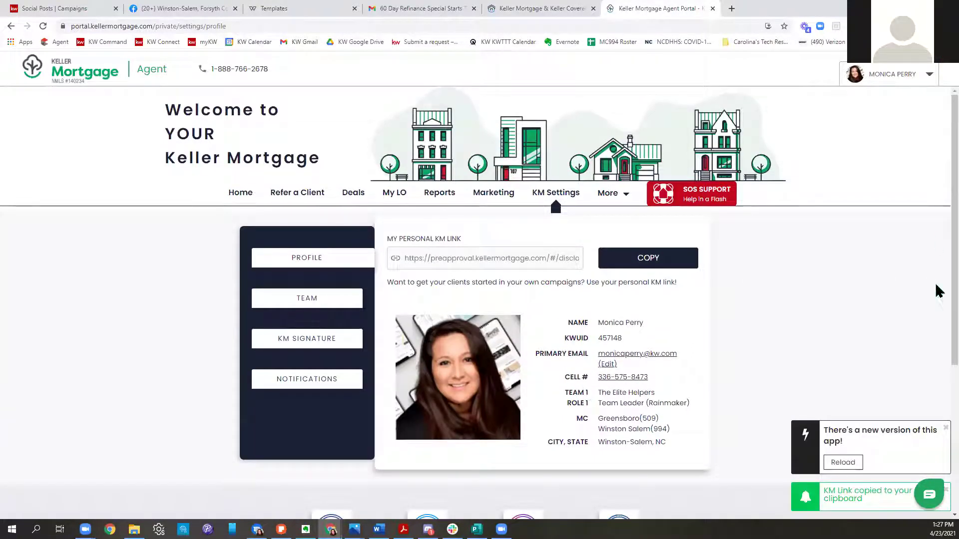
pyautogui.click(75, 9)
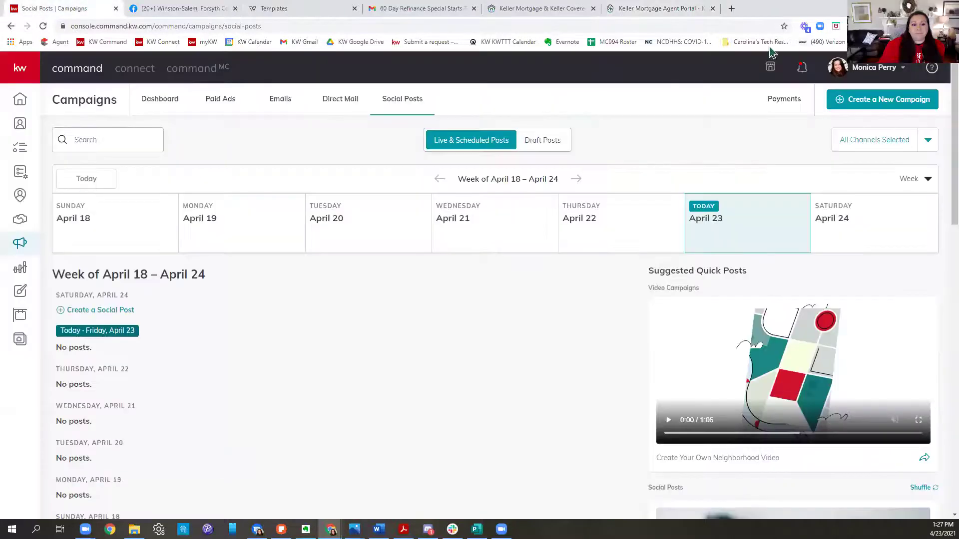
# Step: Show the Buyer > Keller Mortgage templates in the design templates gallery
pyautogui.click(279, 8)
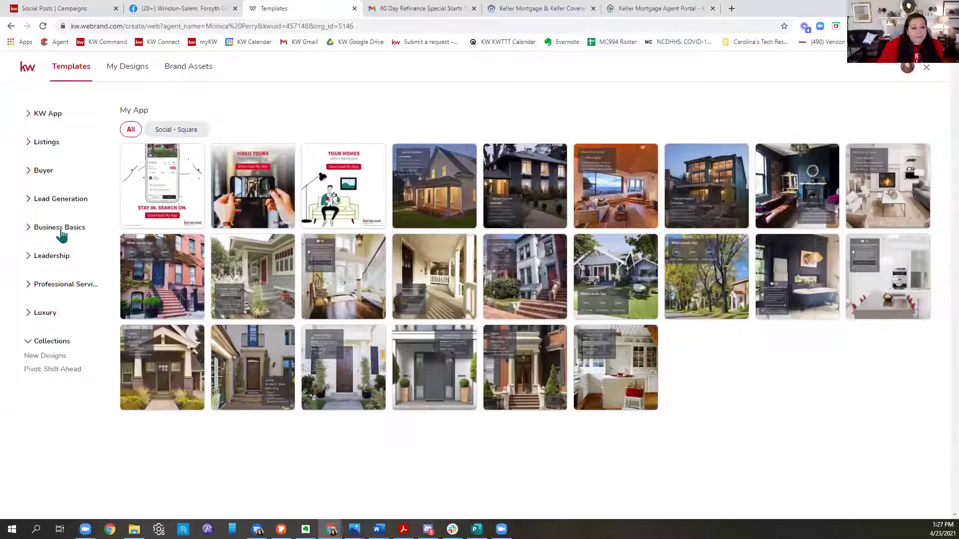
pyautogui.click(29, 203)
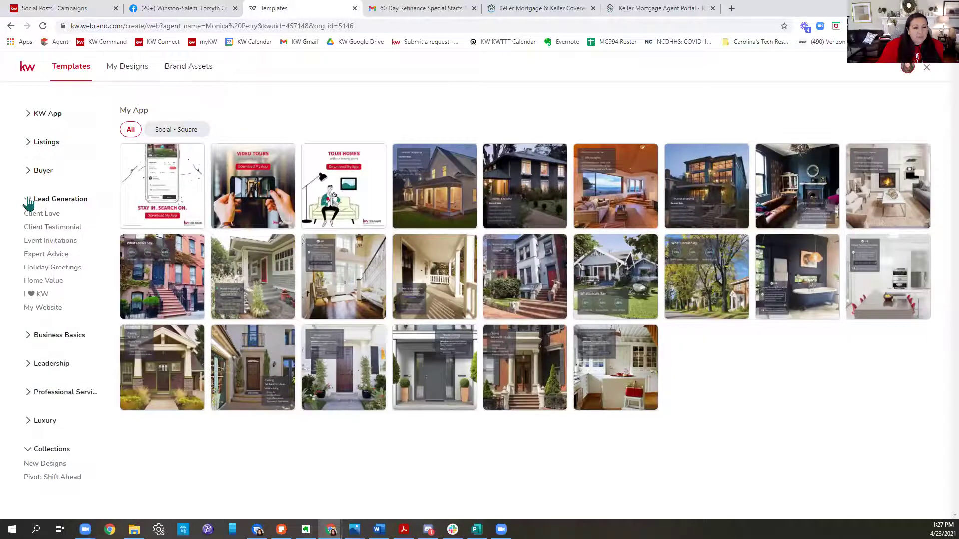
pyautogui.click(27, 171)
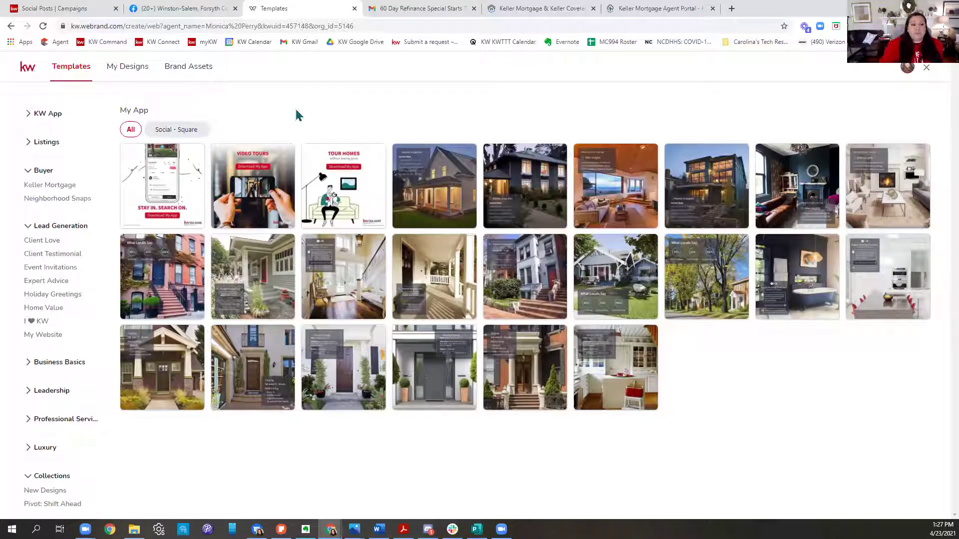
pyautogui.click(52, 187)
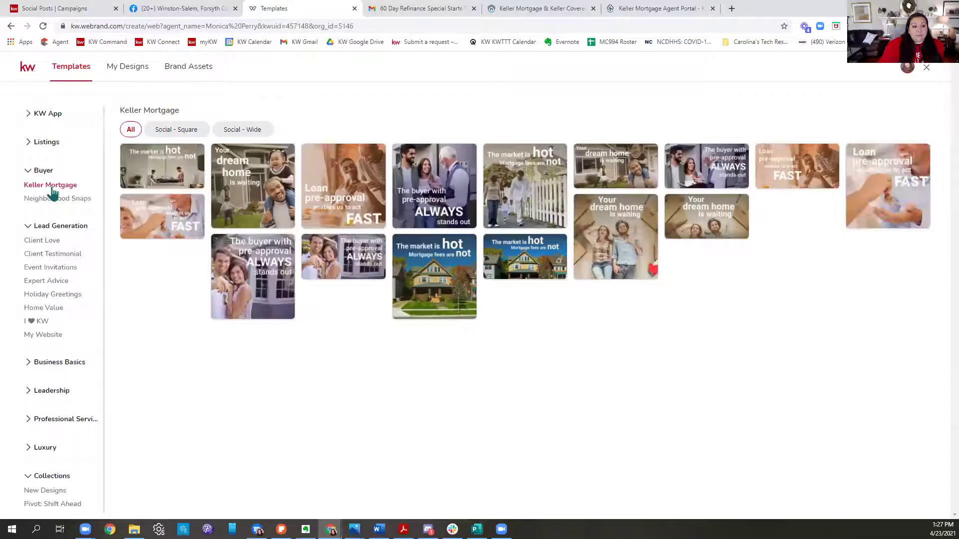
# Step: Start a design from 'The market is hot, Mortgage fees are not' and name it KM POST 4/23/21
pyautogui.moveTo(367, 198)
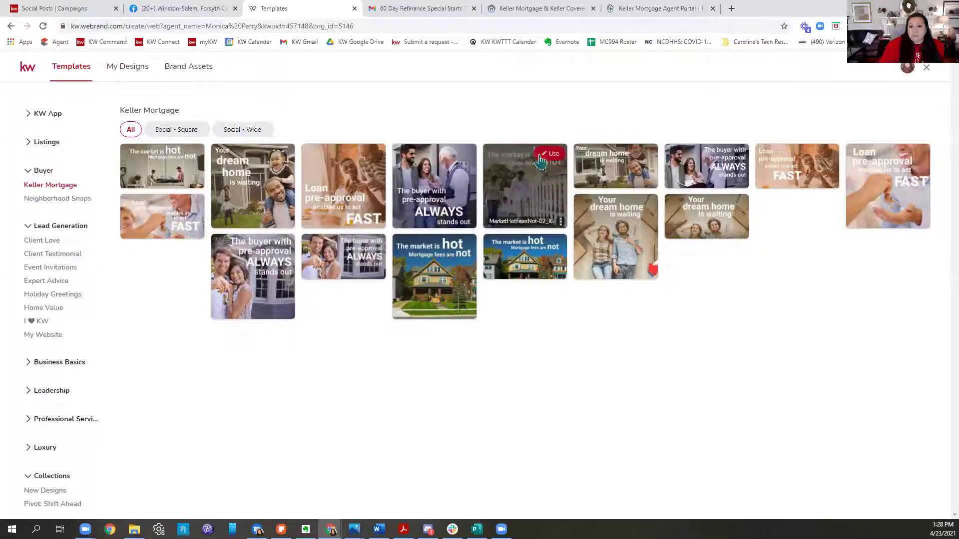
pyautogui.click(564, 169)
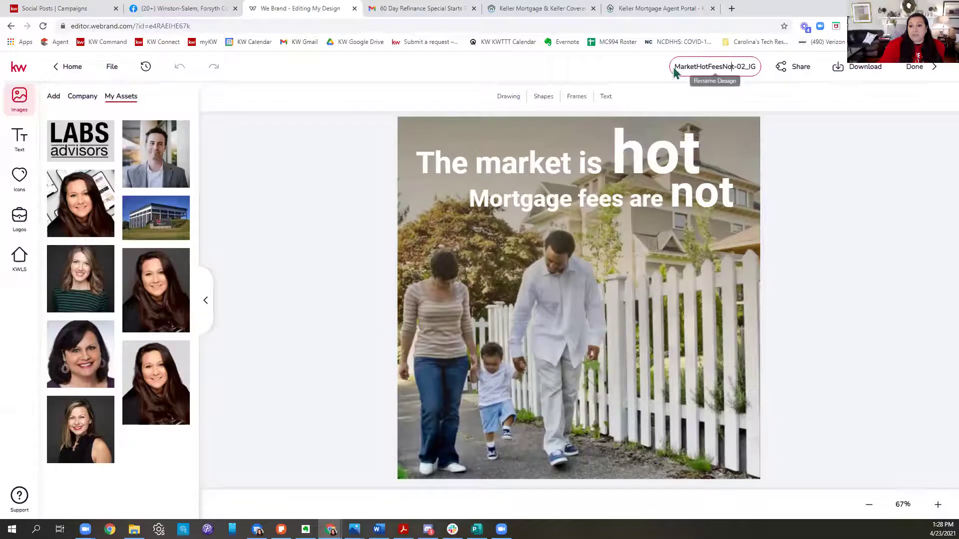
pyautogui.moveTo(677, 67); pyautogui.dragTo(798, 79)
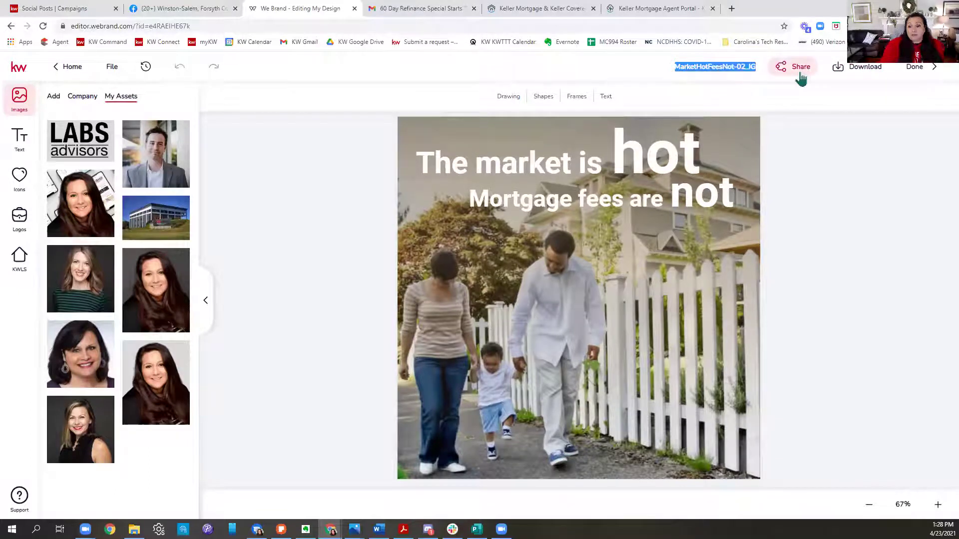
pyautogui.write('KM')
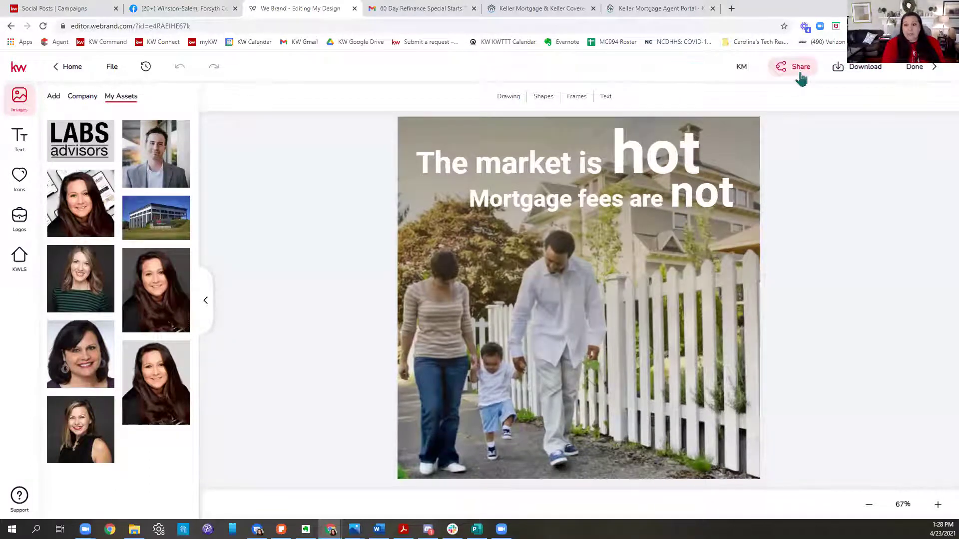
pyautogui.write(' POST')
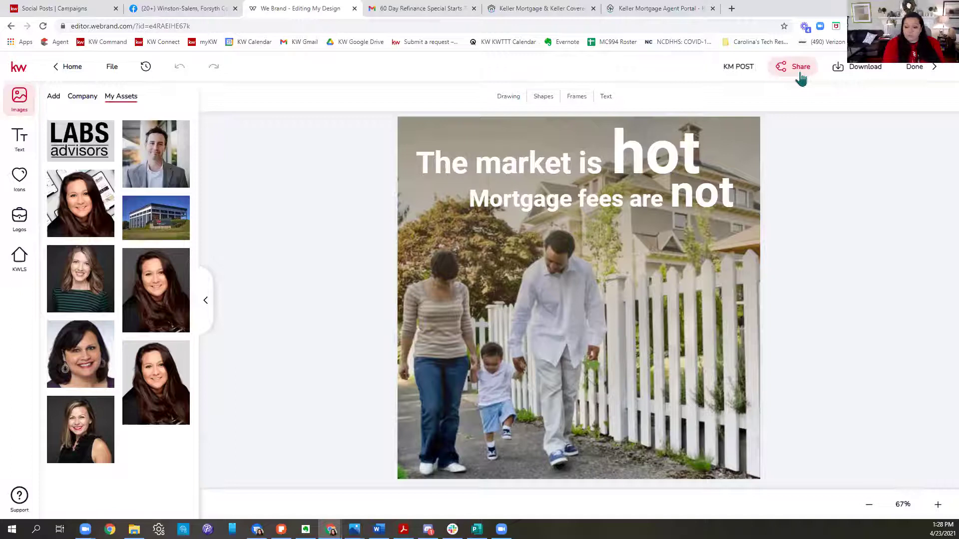
pyautogui.write(' 4/23/21')
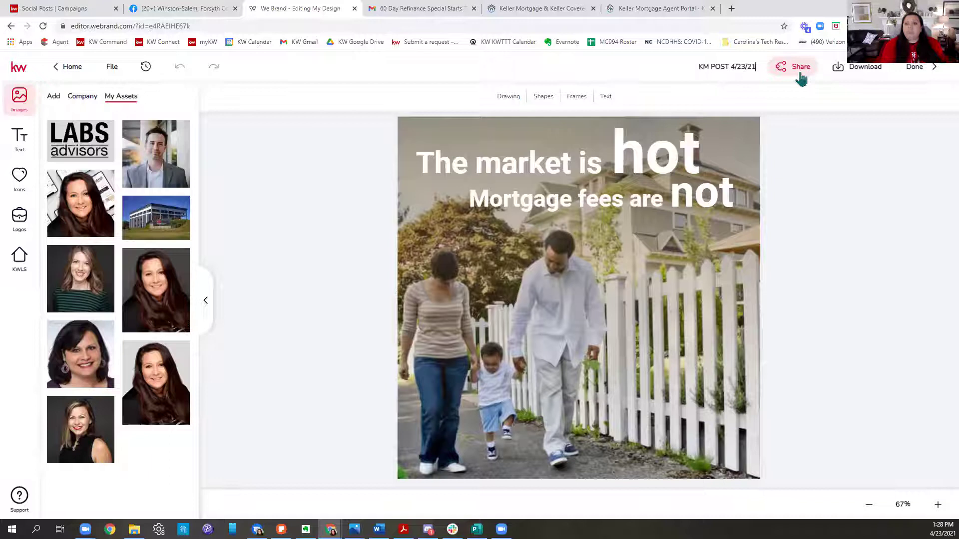
# Step: Download the design as a PNG, close the editor, and return to the social posts calendar
pyautogui.click(857, 66)
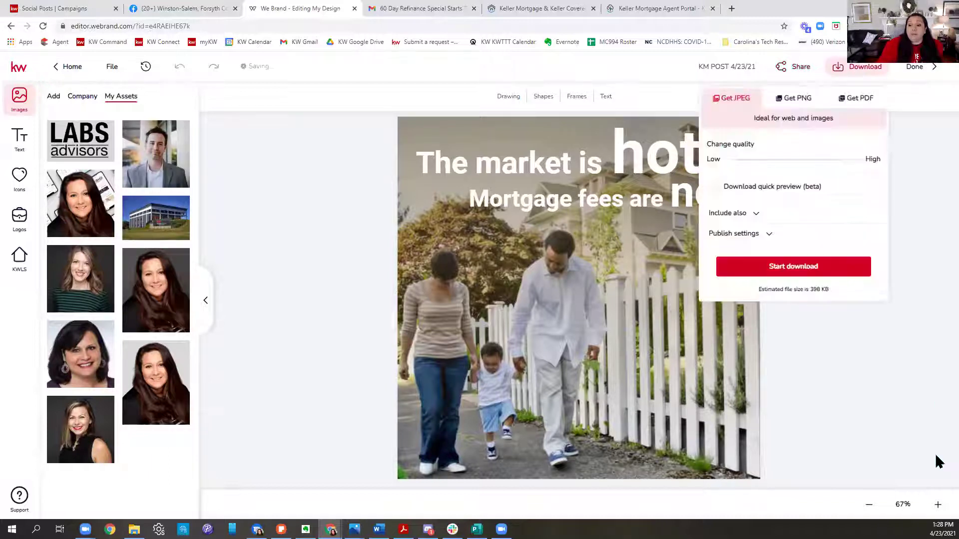
pyautogui.click(814, 102)
pyautogui.click(844, 254)
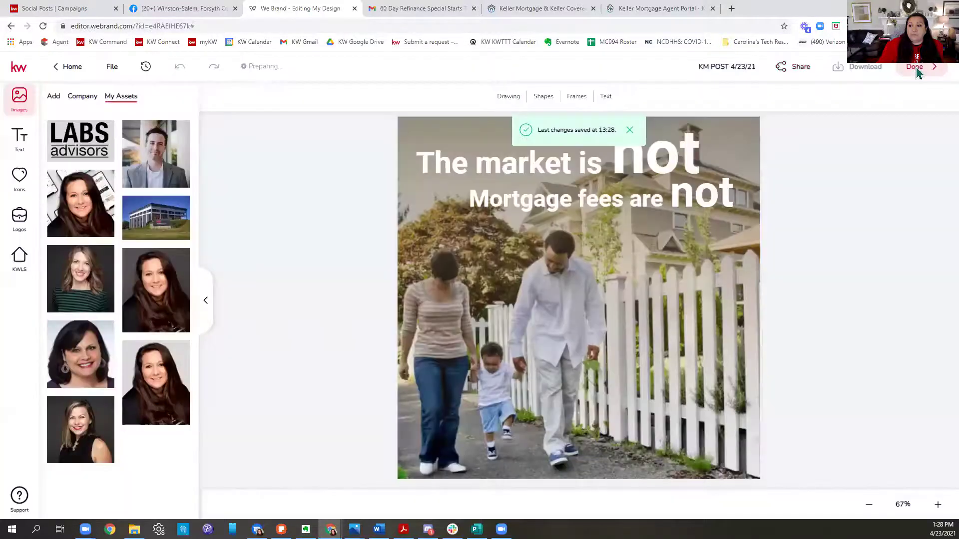
pyautogui.click(916, 70)
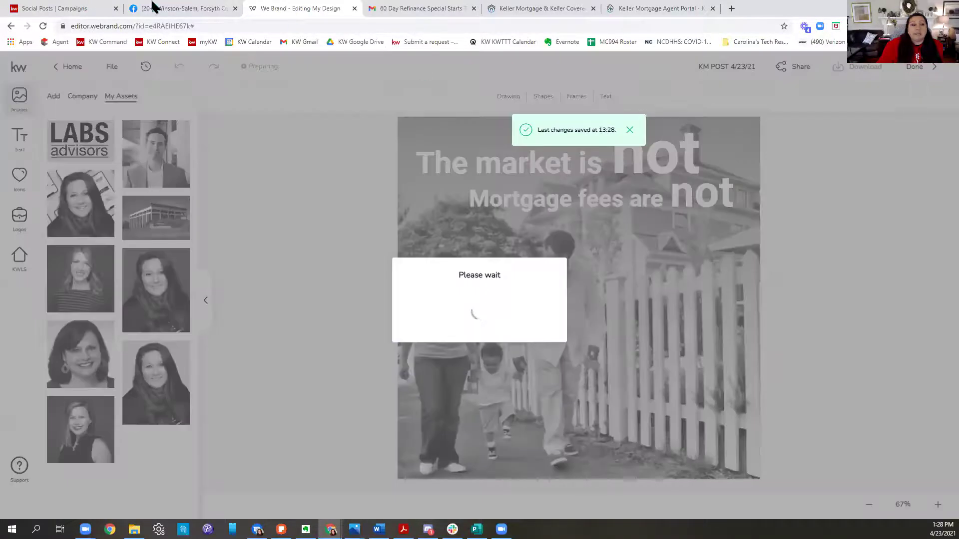
pyautogui.click(60, 9)
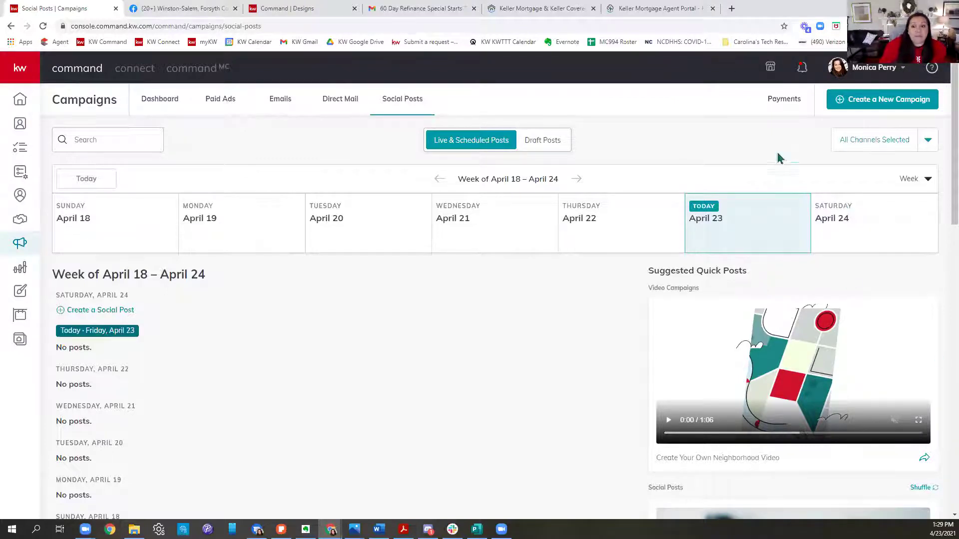
# Step: Start a new Social Post campaign from the social posts calendar
pyautogui.click(289, 9)
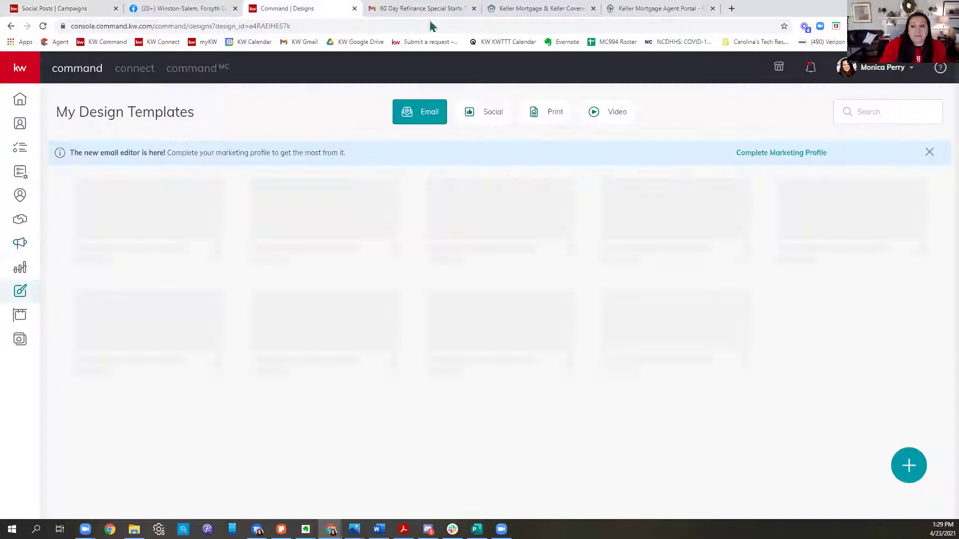
pyautogui.click(63, 9)
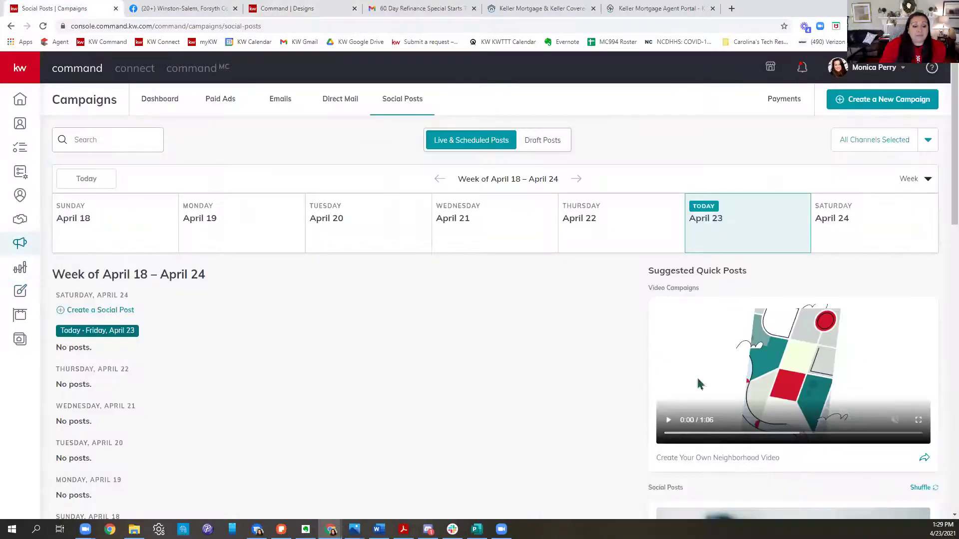
pyautogui.click(908, 102)
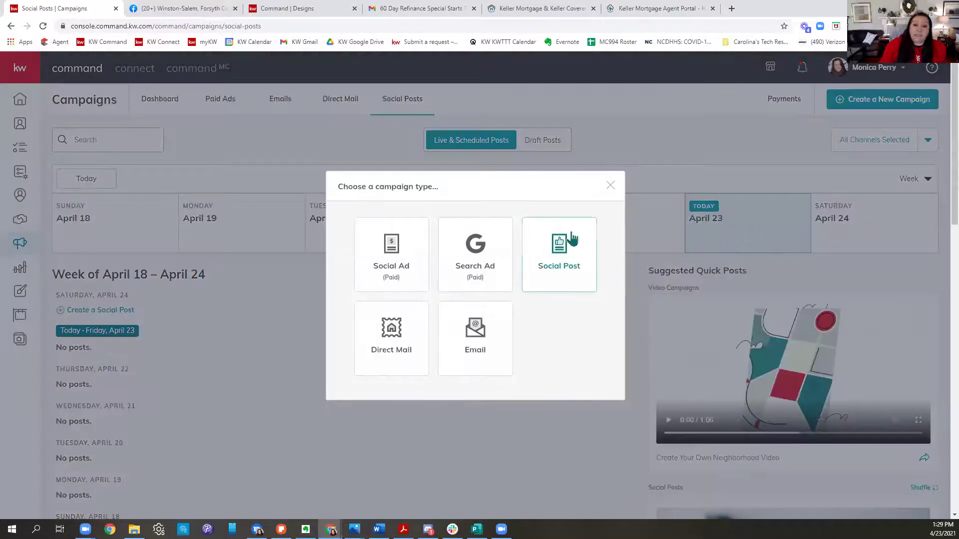
pyautogui.click(569, 242)
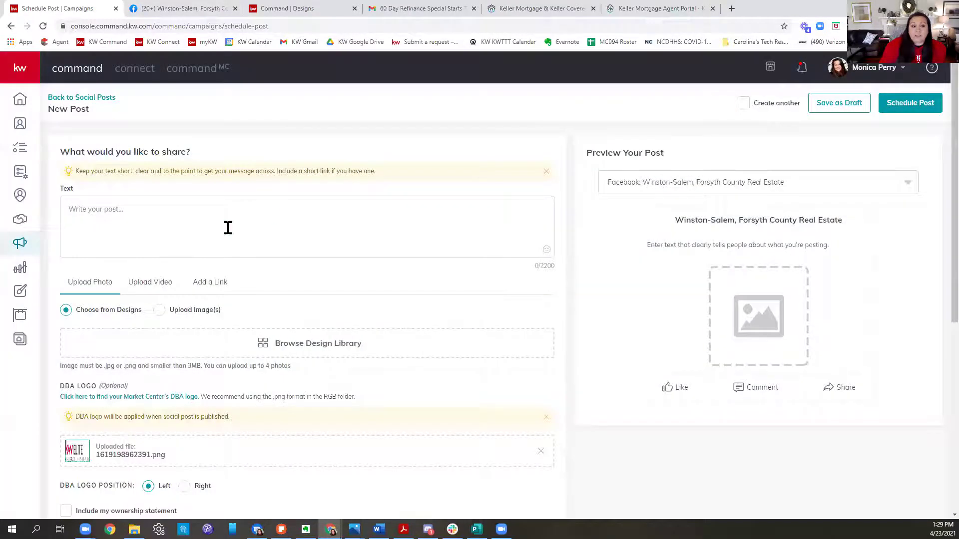
# Step: Write 'Check out Keller Mortgage! Save thousands....' and paste the KM pre-approval link
pyautogui.click(228, 227)
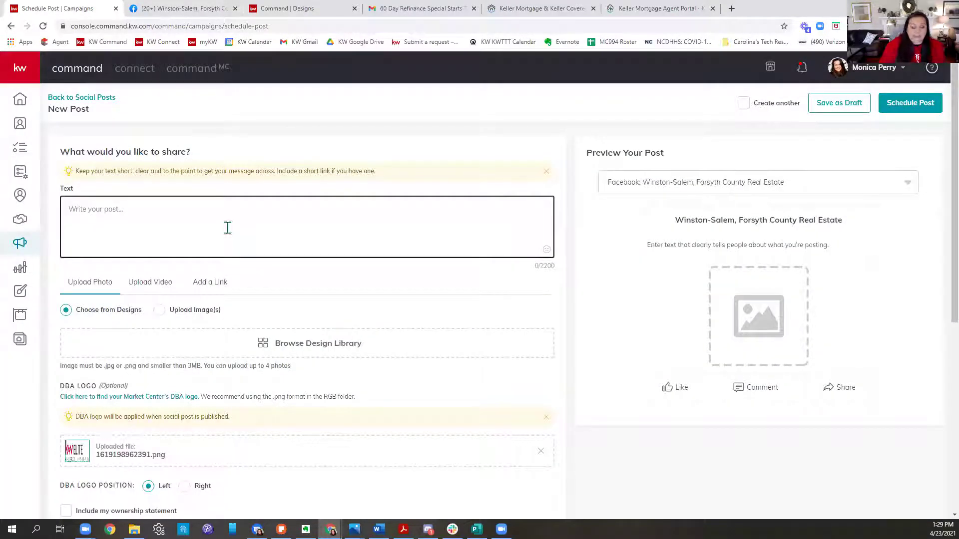
pyautogui.write('Check out')
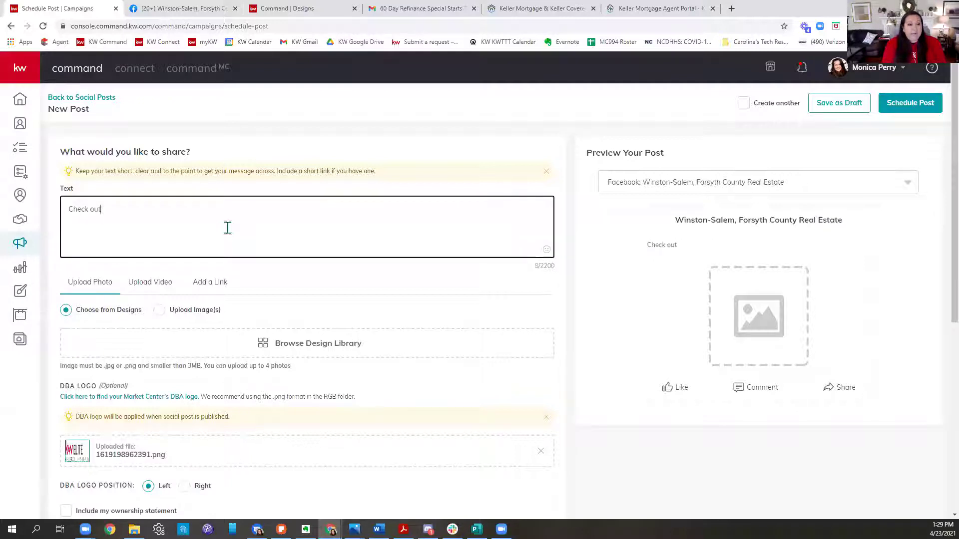
pyautogui.write(' Keller Mortgha')
pyautogui.write('ave thousands.....')
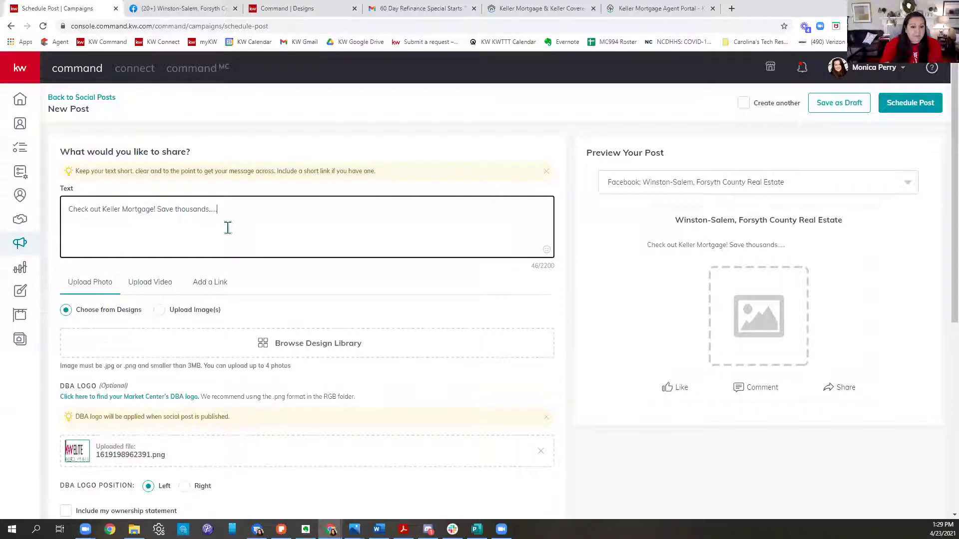
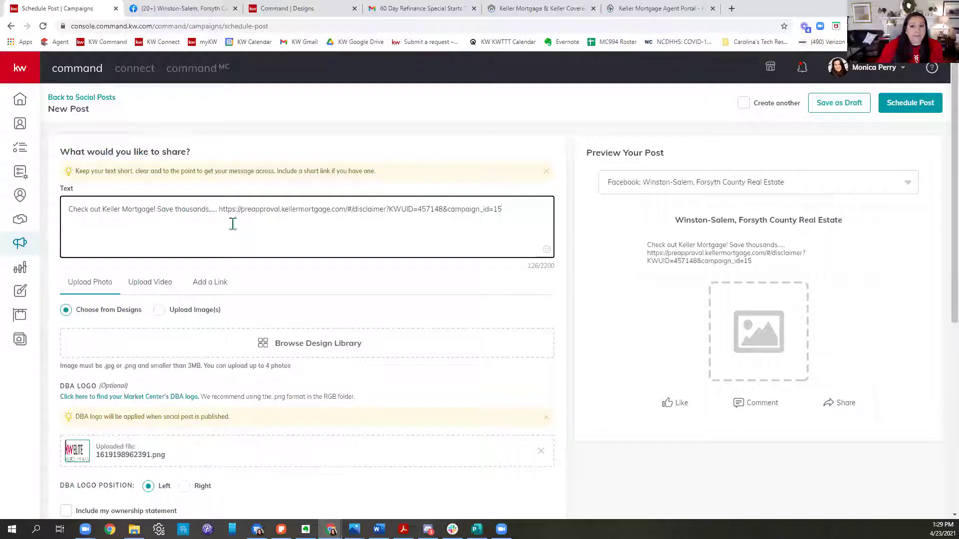
# Step: Copy the Keller Covered agent page address, then select the pre-approval link in the post text
pyautogui.click(537, 8)
pyautogui.scroll(1, 799, 140)
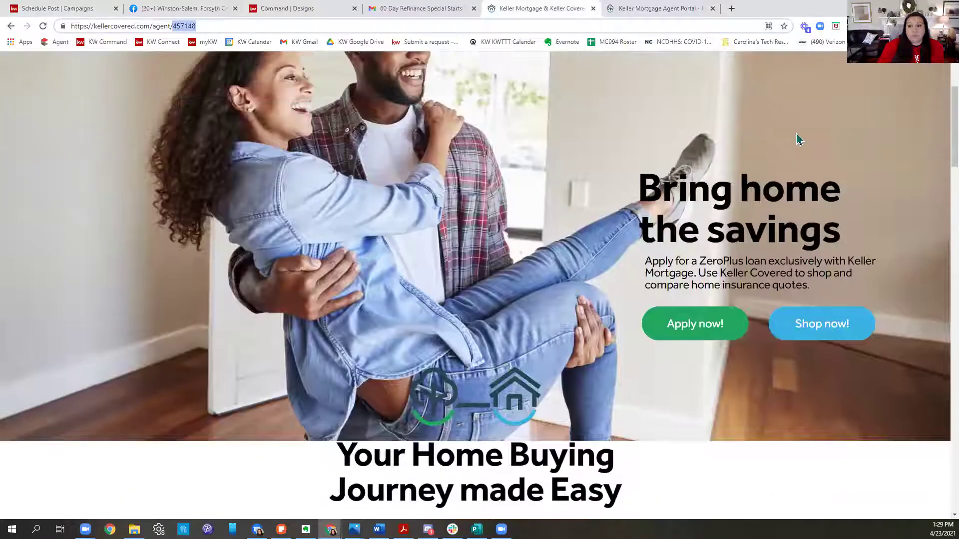
pyautogui.scroll(3, 799, 140)
pyautogui.moveTo(281, 26); pyautogui.dragTo(70, 26)
pyautogui.hotkey('ctrl', 'c')
pyautogui.click(70, 26)
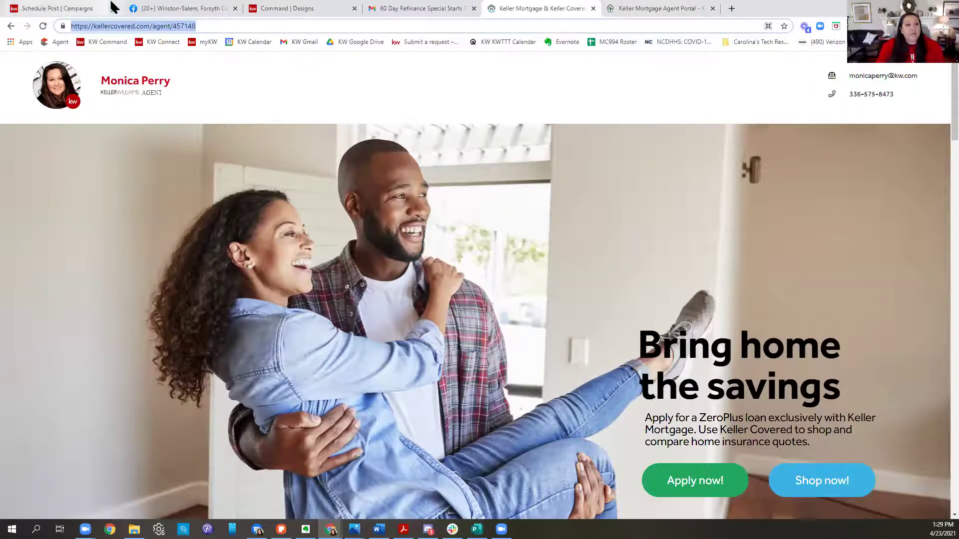
pyautogui.click(74, 9)
pyautogui.moveTo(501, 208); pyautogui.dragTo(217, 202)
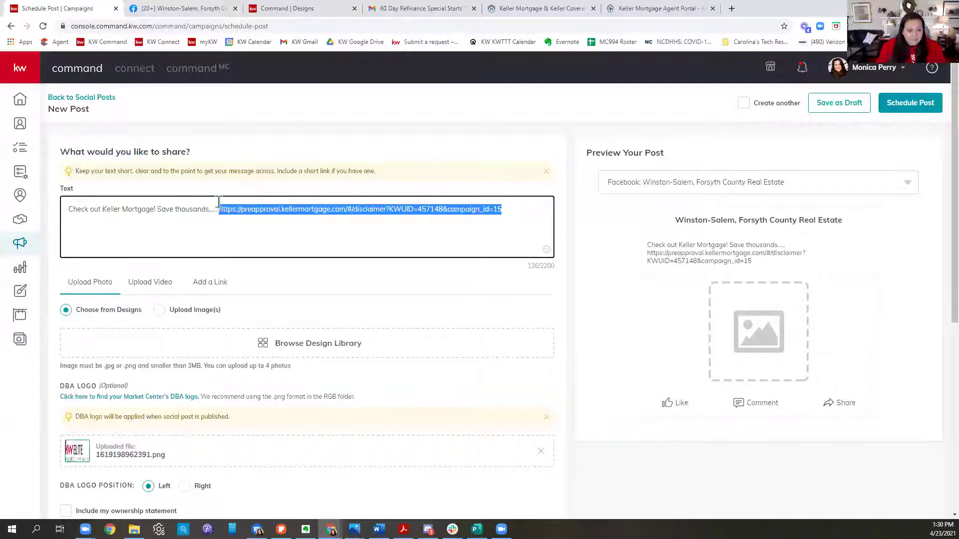
# Step: Replace the old preapproval URL with the Keller Covered agent link and pick a saved design
pyautogui.hotkey('ctrl', 'v')
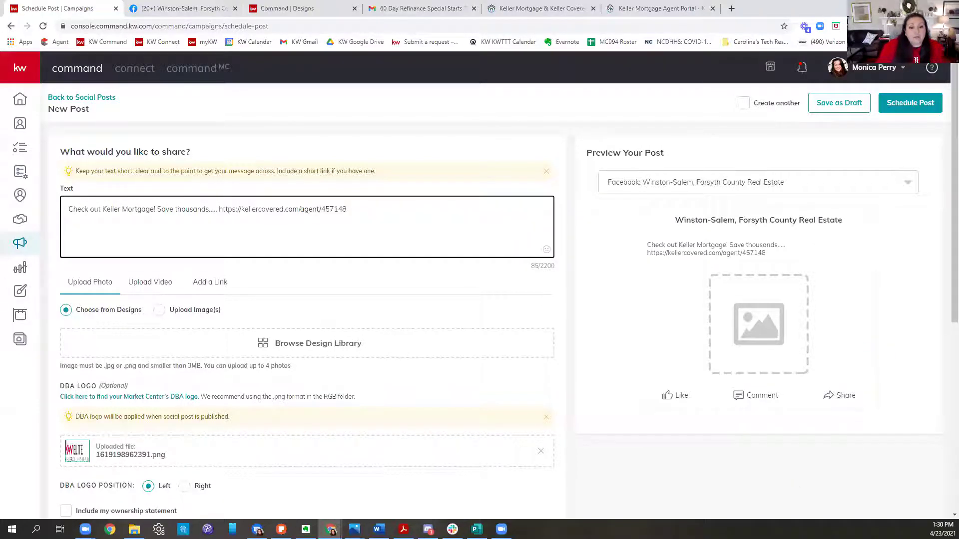
pyautogui.scroll(-1, 389, 244)
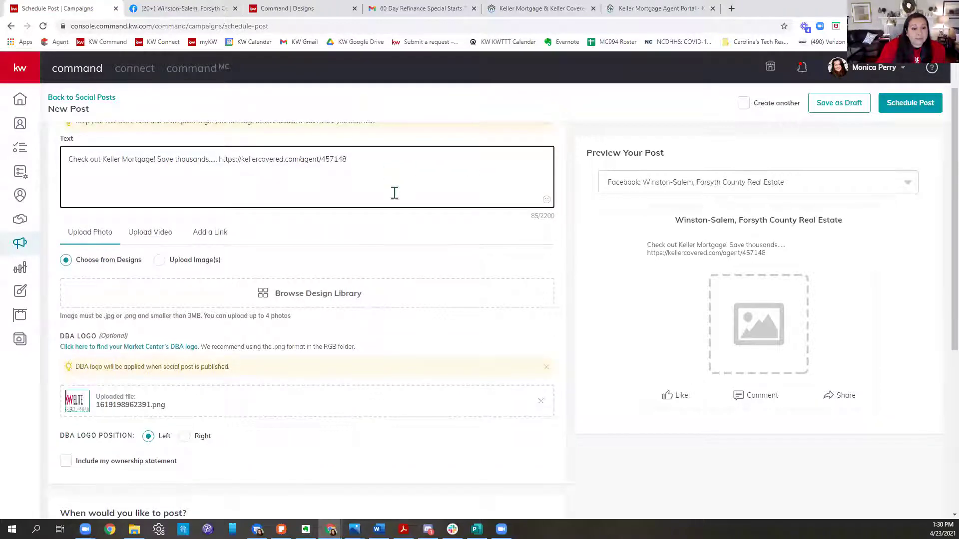
pyautogui.click(315, 299)
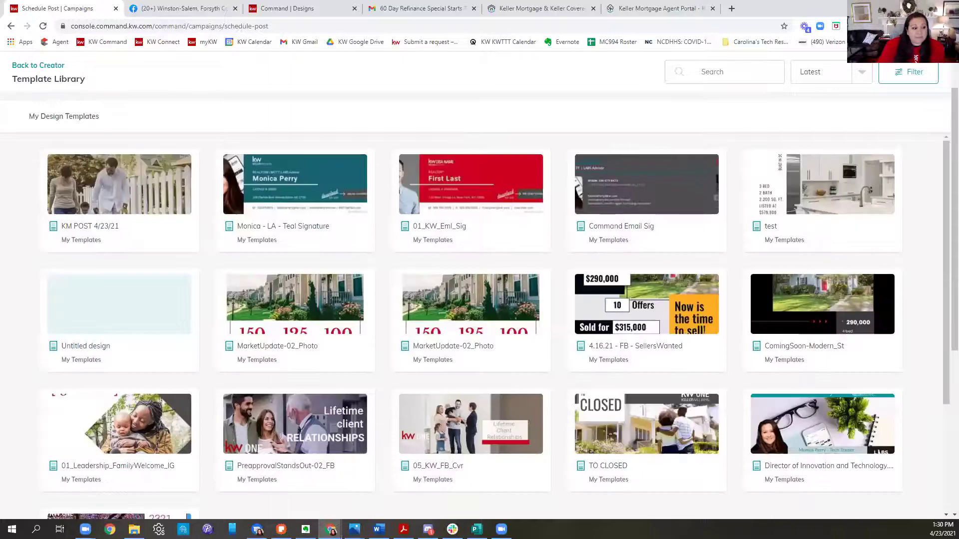
pyautogui.click(106, 201)
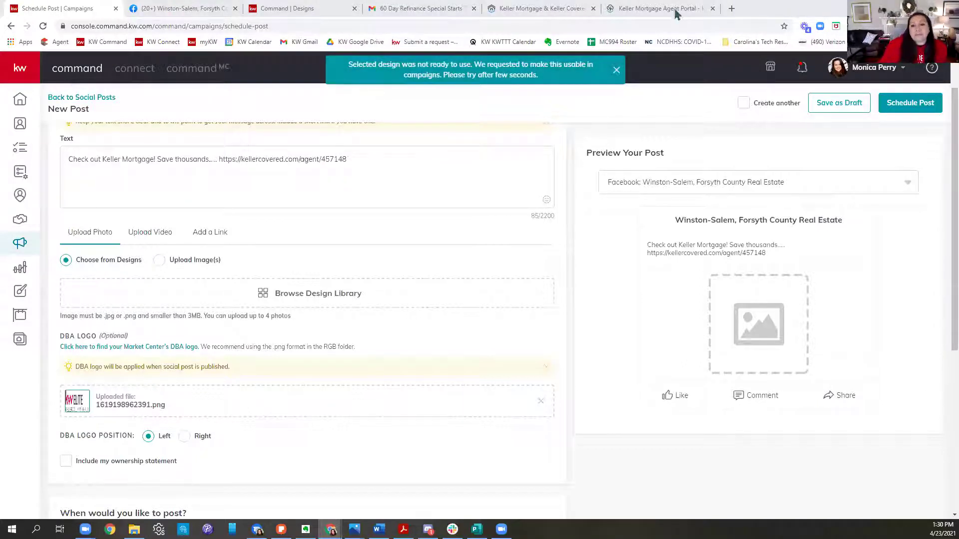
# Step: Refresh the saved designs page, return to the post form and reopen the Design Library
pyautogui.click(290, 8)
pyautogui.click(45, 25)
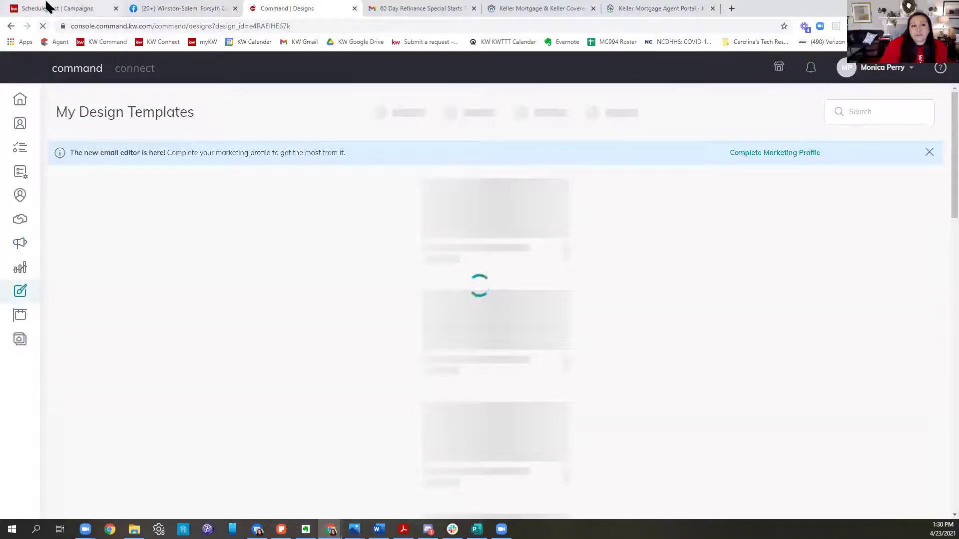
pyautogui.click(47, 8)
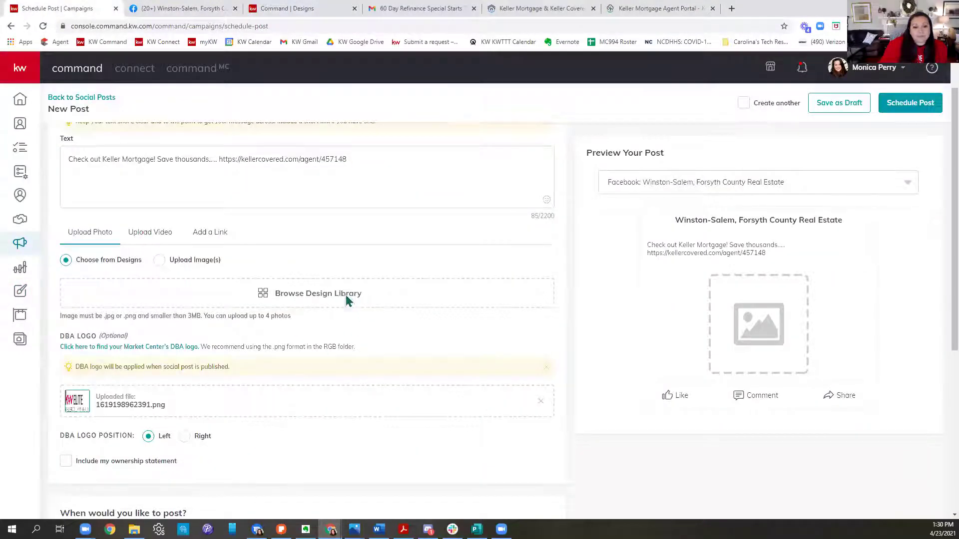
pyautogui.click(345, 294)
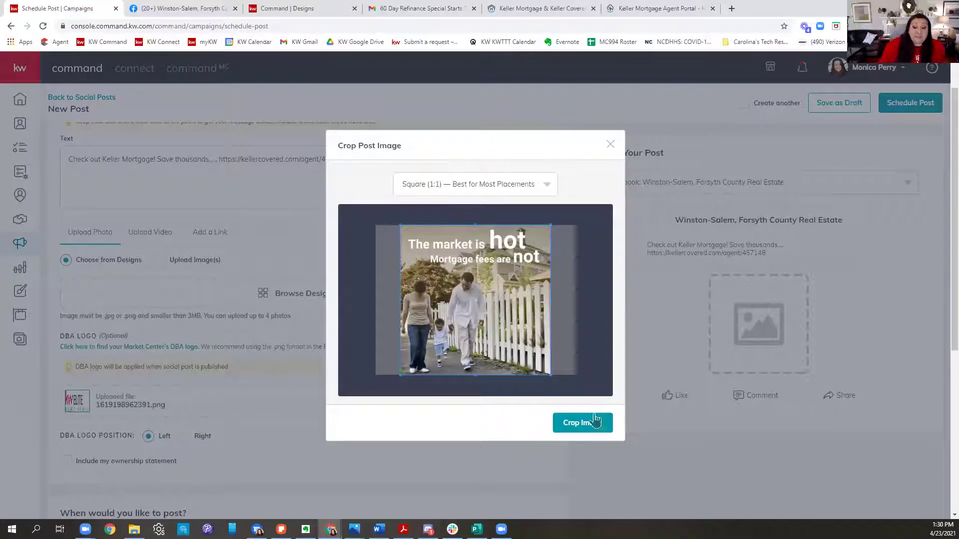
# Step: Attach the KM POST 4/23/21 graphic with a Square (1:1) crop and try scheduling the post
pyautogui.click(582, 425)
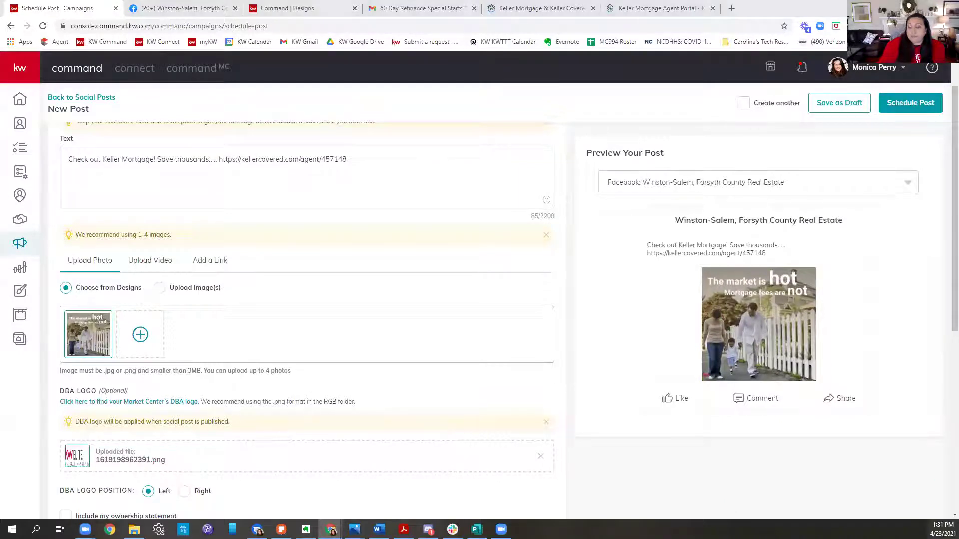
pyautogui.click(909, 111)
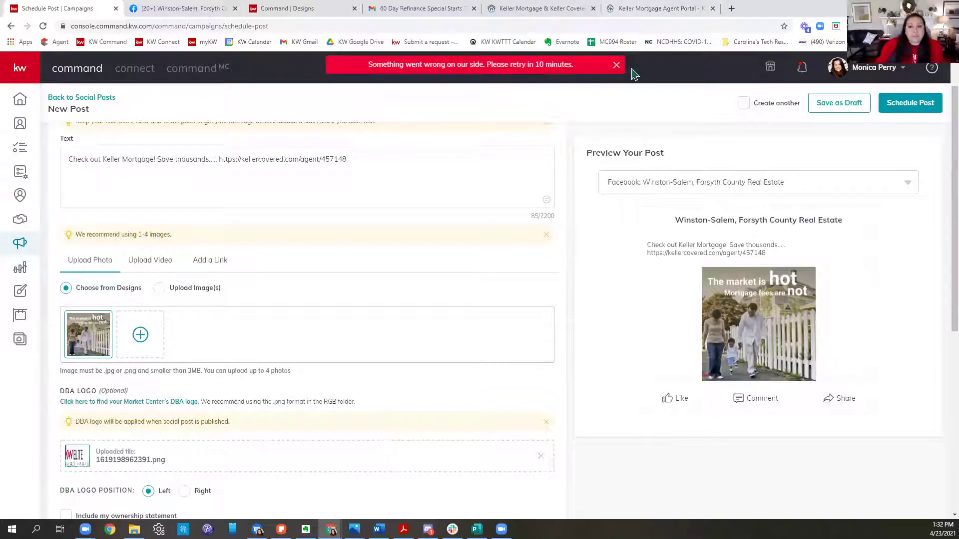
# Step: Dismiss the error and set the publishing date to May 3, 2021
pyautogui.click(616, 65)
pyautogui.scroll(-7, 394, 389)
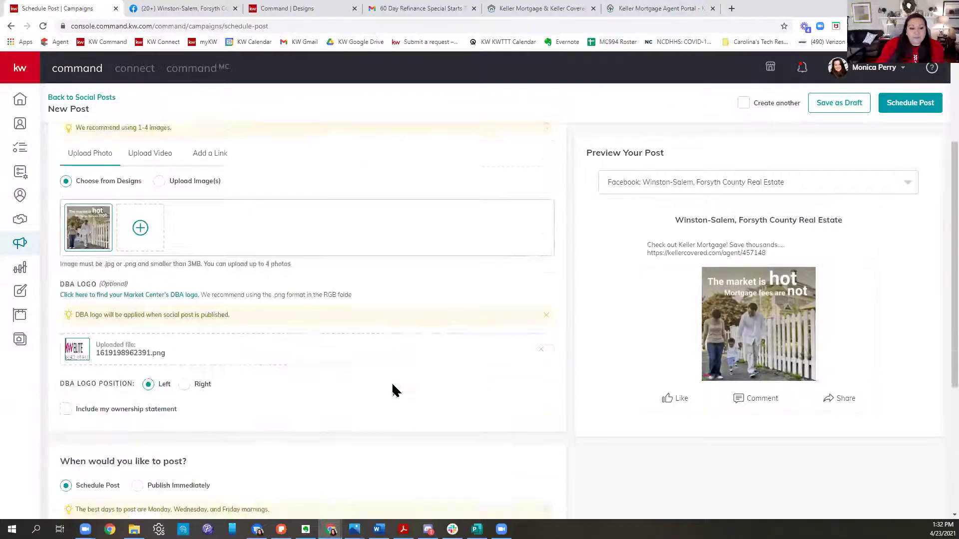
pyautogui.click(170, 316)
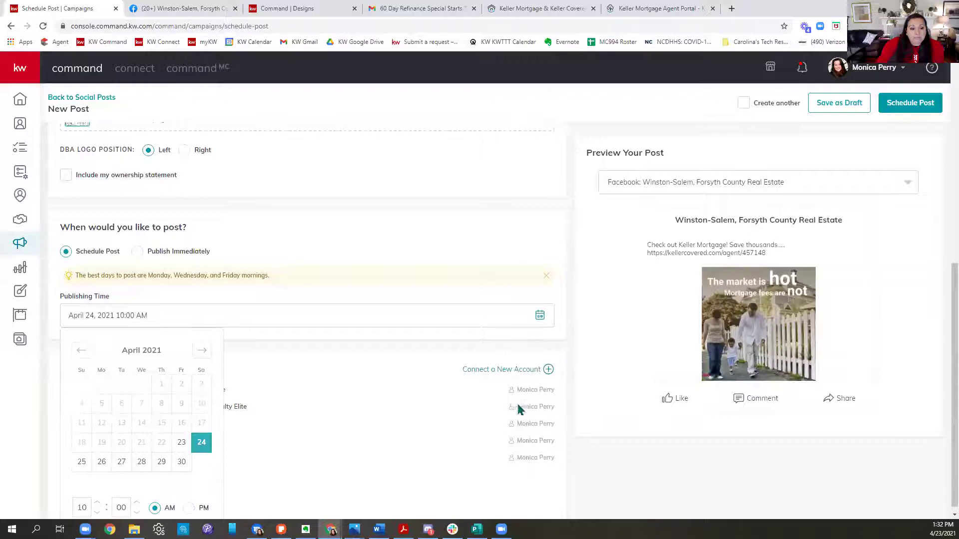
pyautogui.click(82, 462)
pyautogui.scroll(-1, 524, 350)
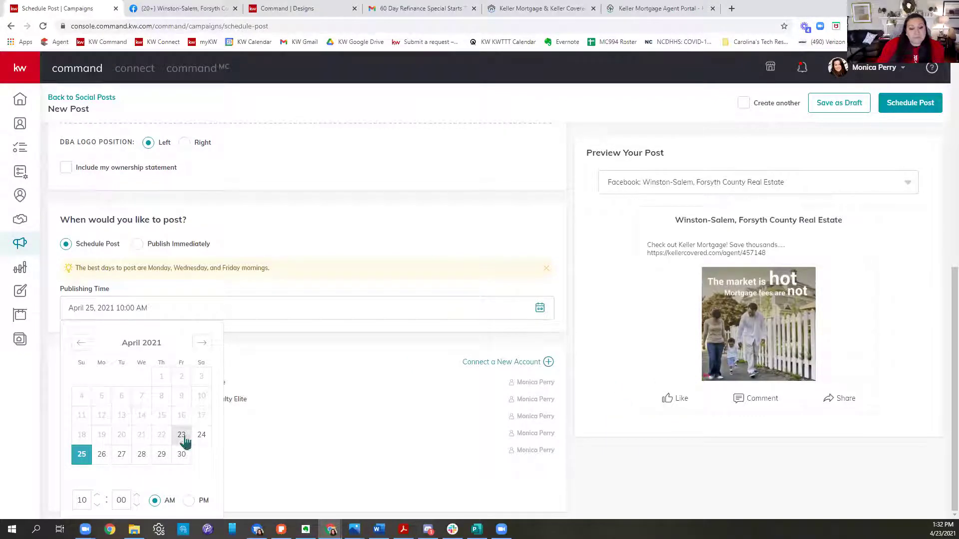
pyautogui.click(202, 343)
pyautogui.click(102, 397)
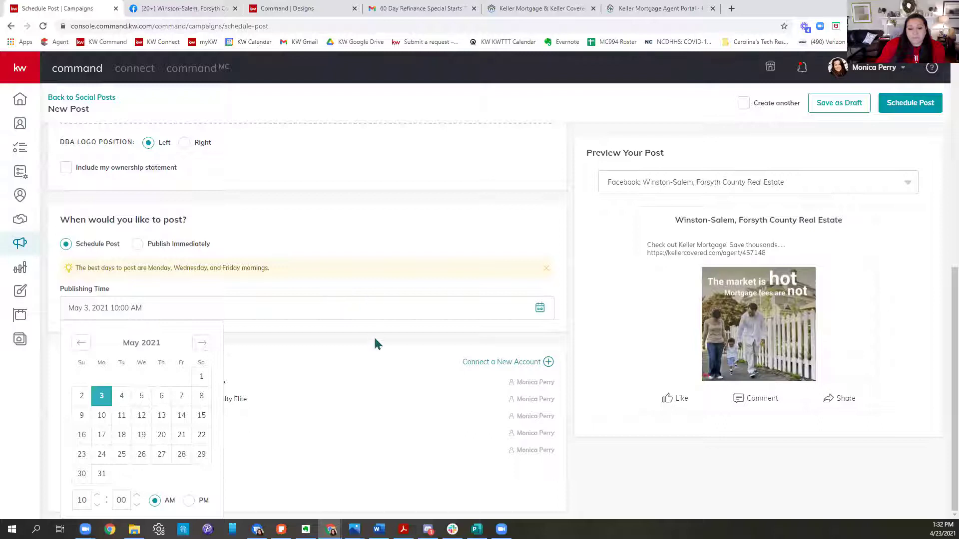
pyautogui.click(398, 346)
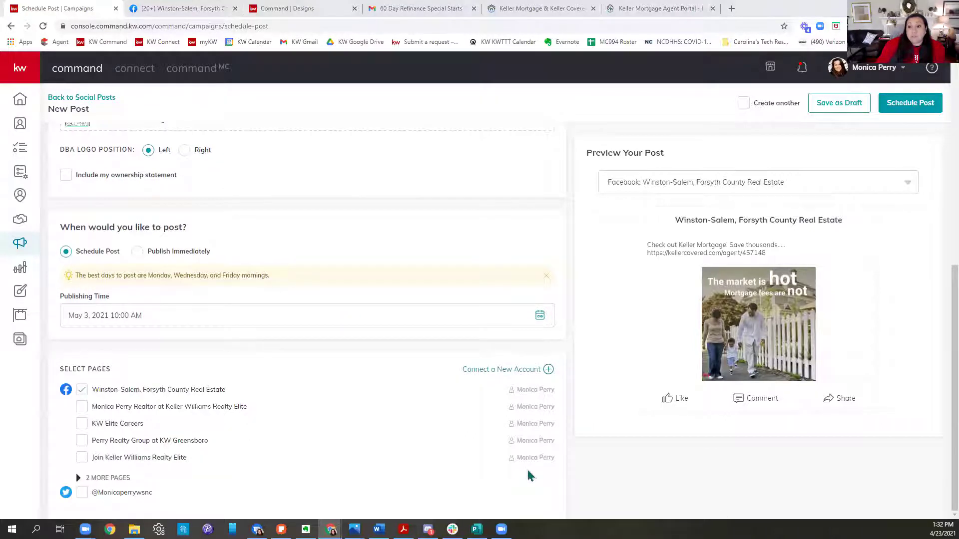
# Step: Schedule the Facebook post for May 3, 2021 and confirm the scheduling
pyautogui.click(902, 111)
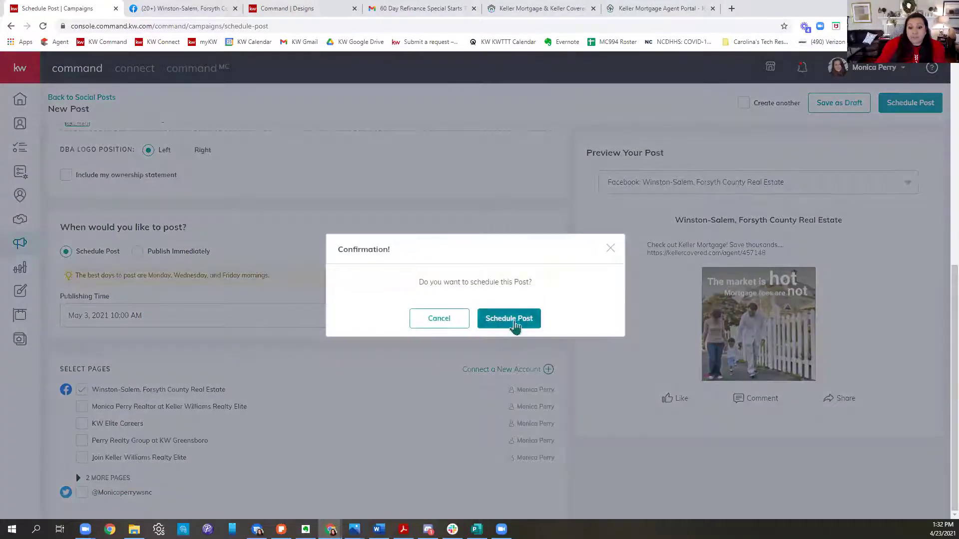
pyautogui.click(514, 323)
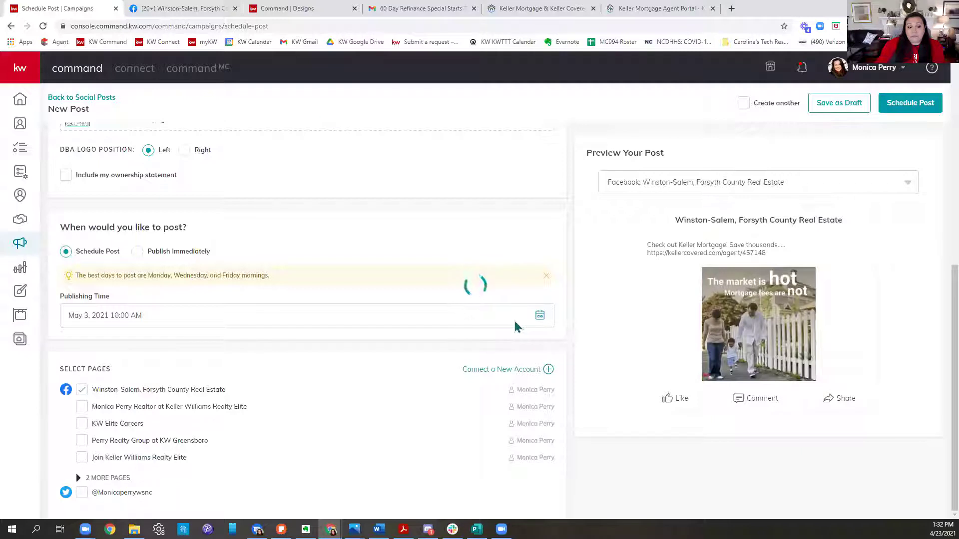
pyautogui.click(732, 9)
# Step: Search Google for 'national days' and browse the National Day Calendar overview
pyautogui.write('national daysa')
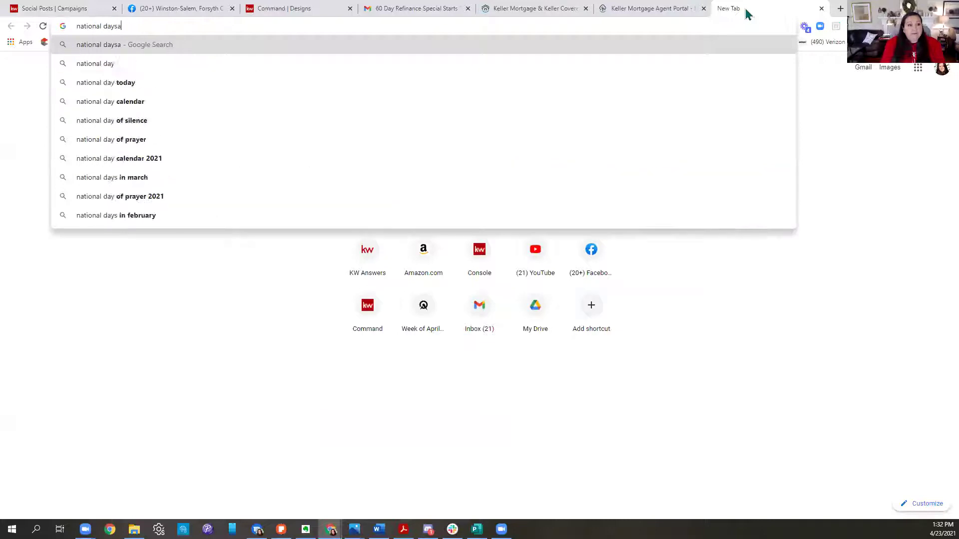
pyautogui.press('BackSpace')
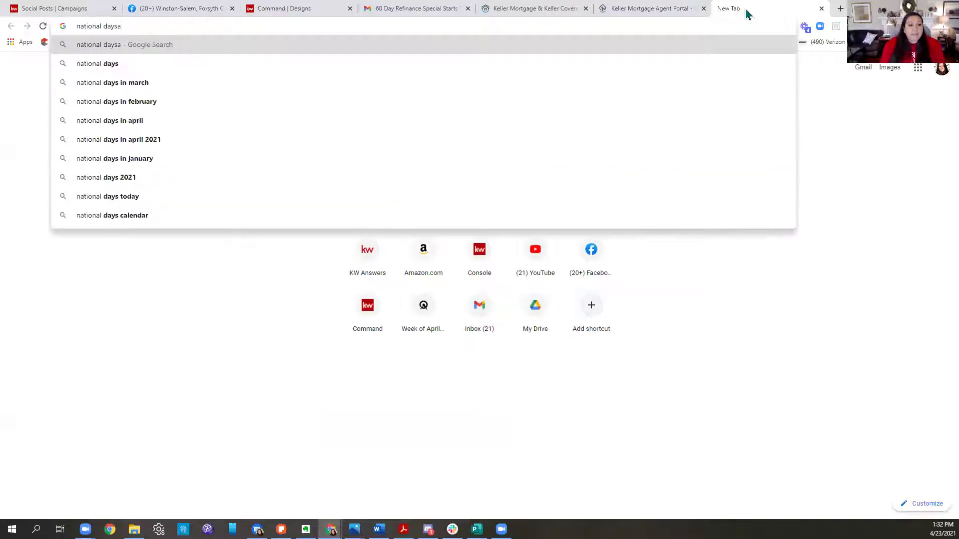
pyautogui.press('Return')
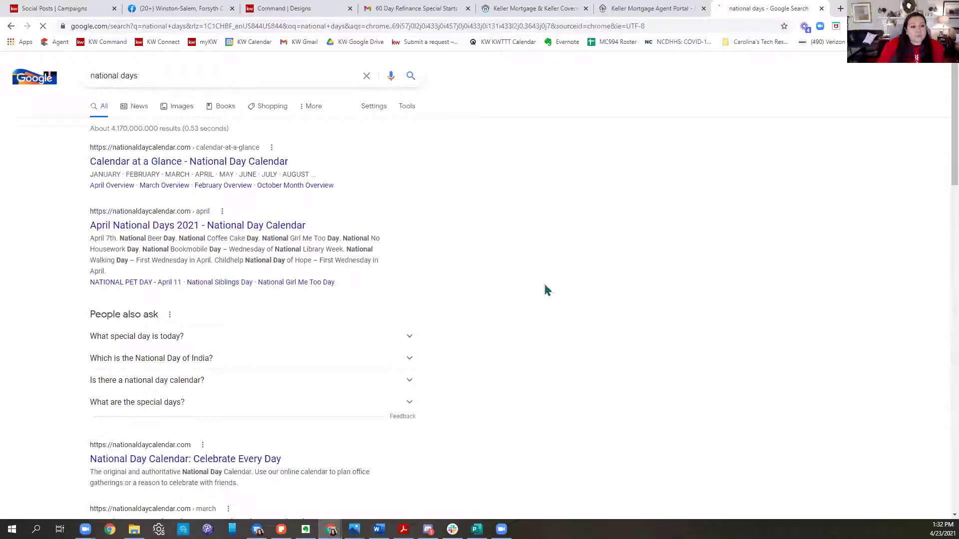
pyautogui.click(188, 171)
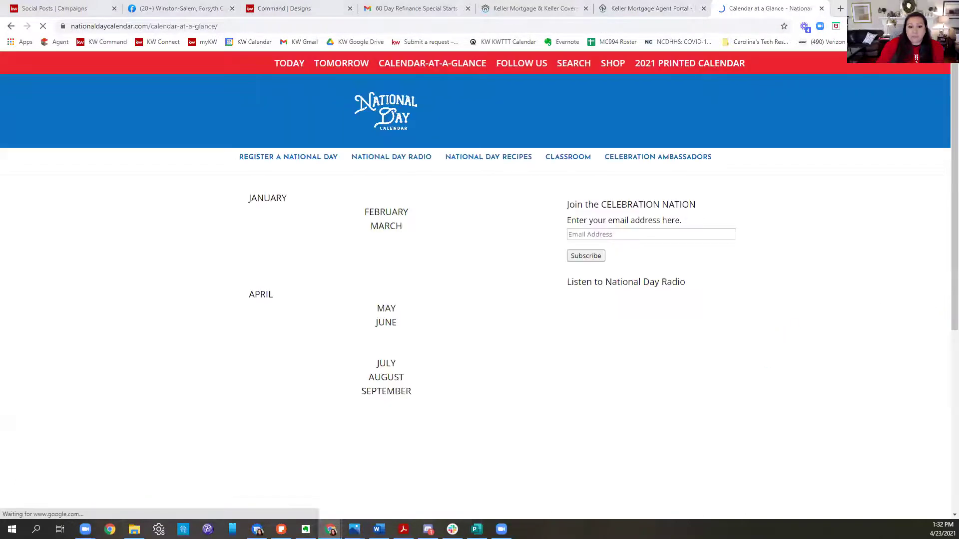
pyautogui.scroll(-3, 445, 285)
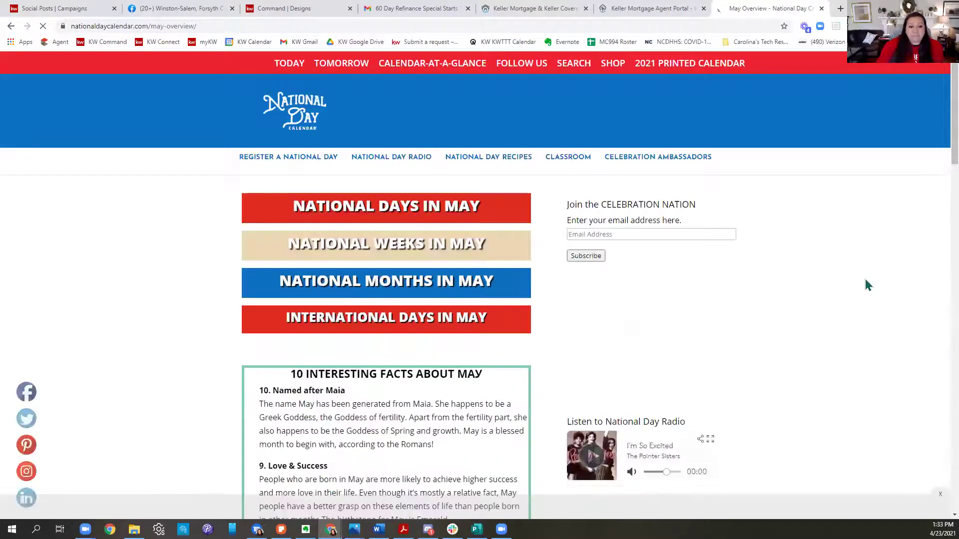
pyautogui.scroll(-10, 508, 277)
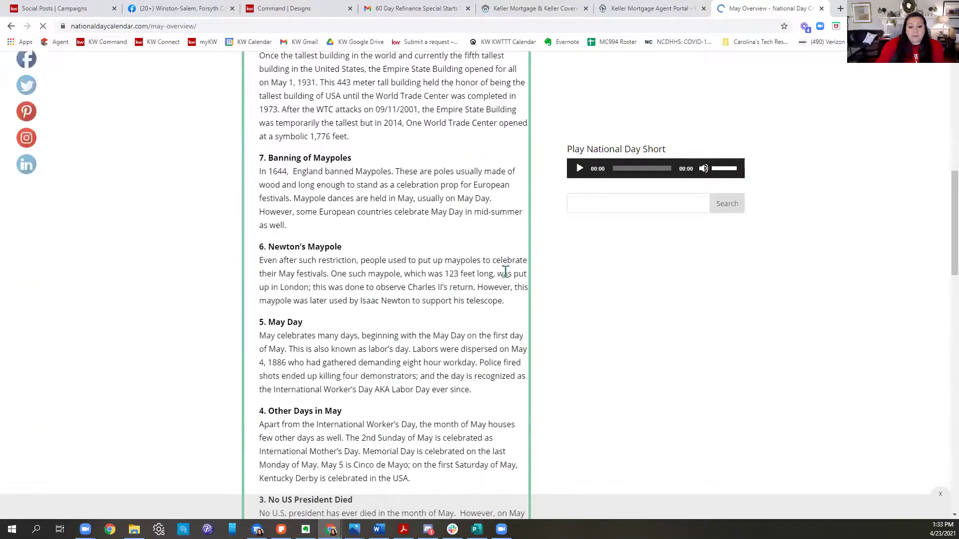
pyautogui.scroll(-5, 506, 273)
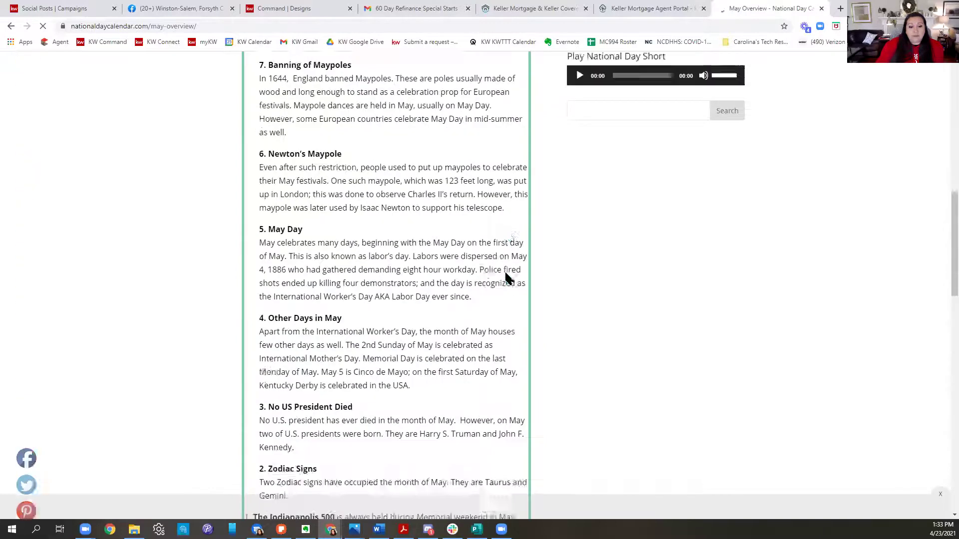
pyautogui.scroll(7, 506, 276)
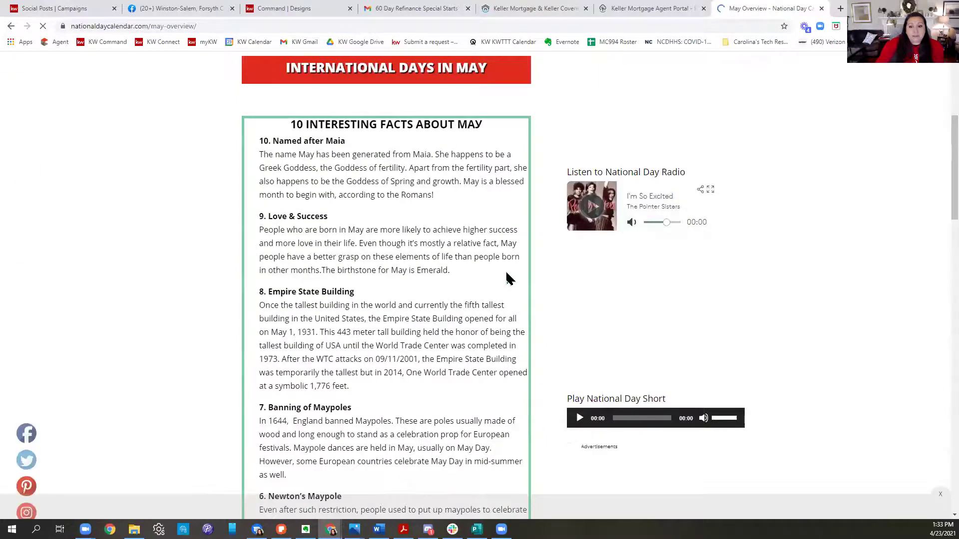
pyautogui.scroll(5, 508, 278)
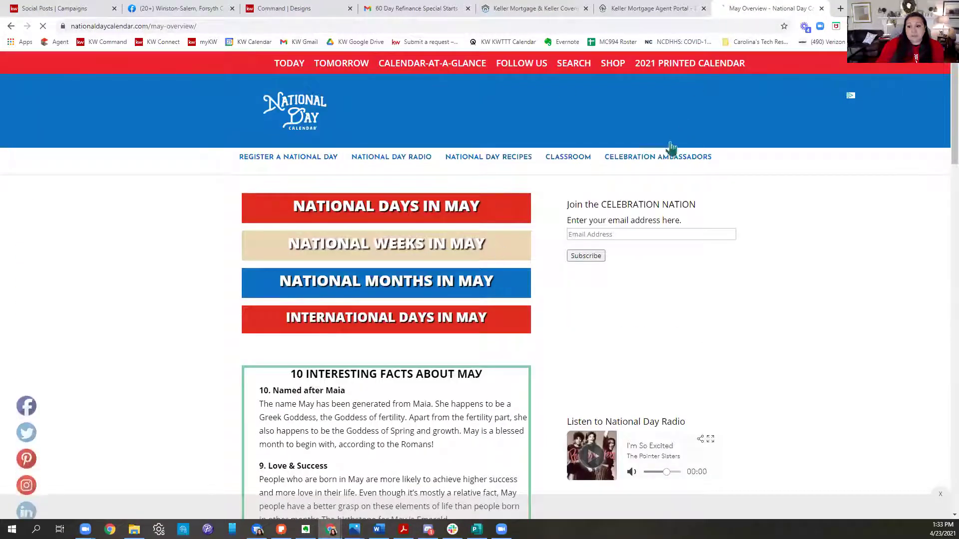
# Step: Look over the National Day Calendar 2021 printed calendar store page
pyautogui.click(687, 72)
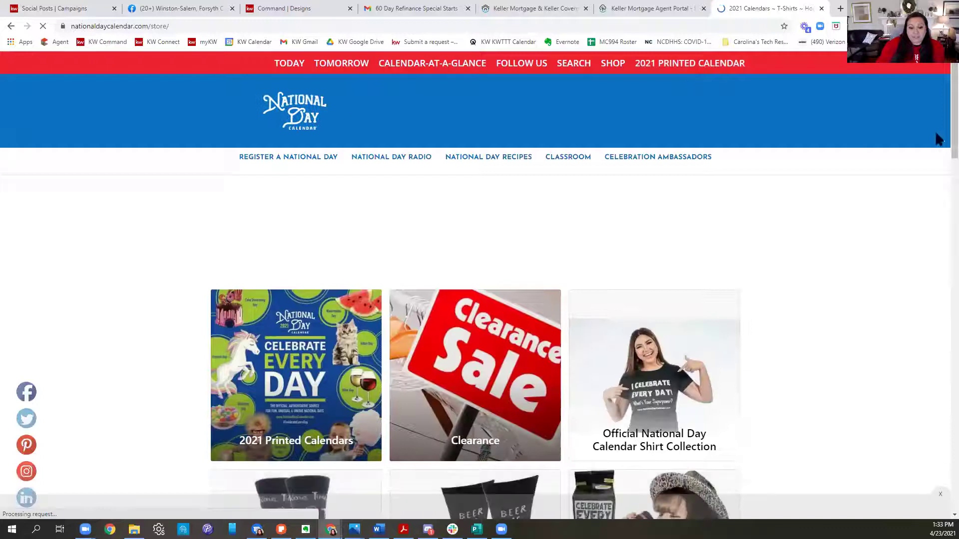
pyautogui.scroll(-5, 927, 148)
pyautogui.scroll(5, 918, 128)
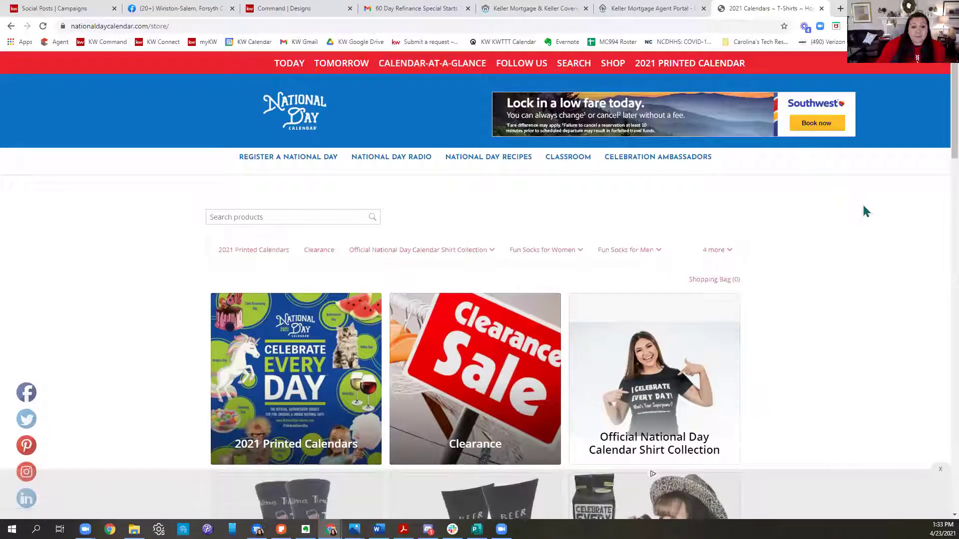
pyautogui.scroll(-10, 866, 212)
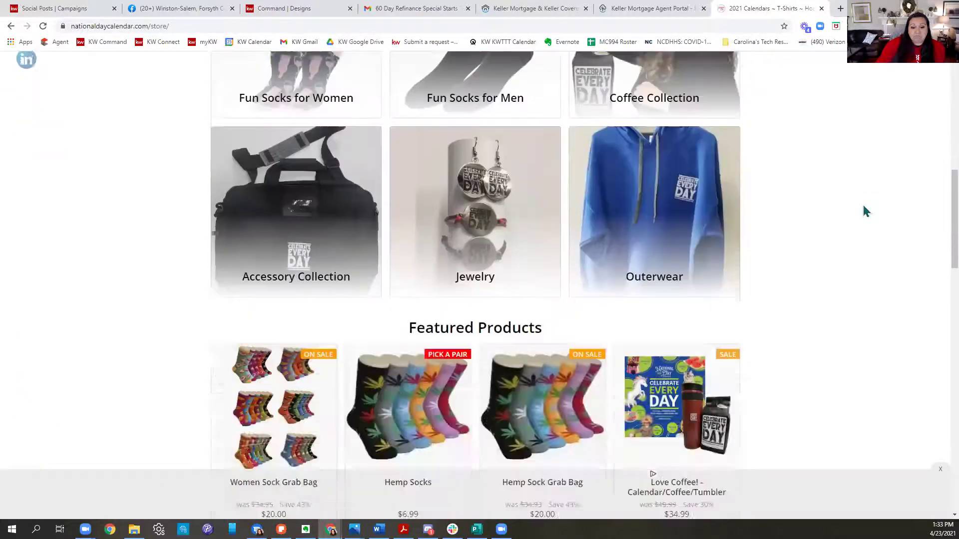
pyautogui.scroll(-15, 866, 211)
pyautogui.scroll(10, 863, 210)
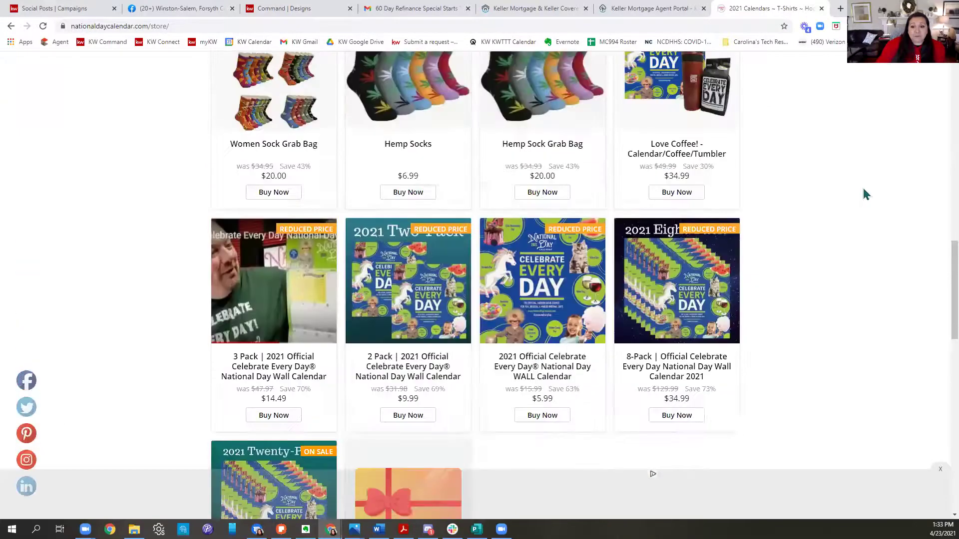
pyautogui.scroll(15, 866, 194)
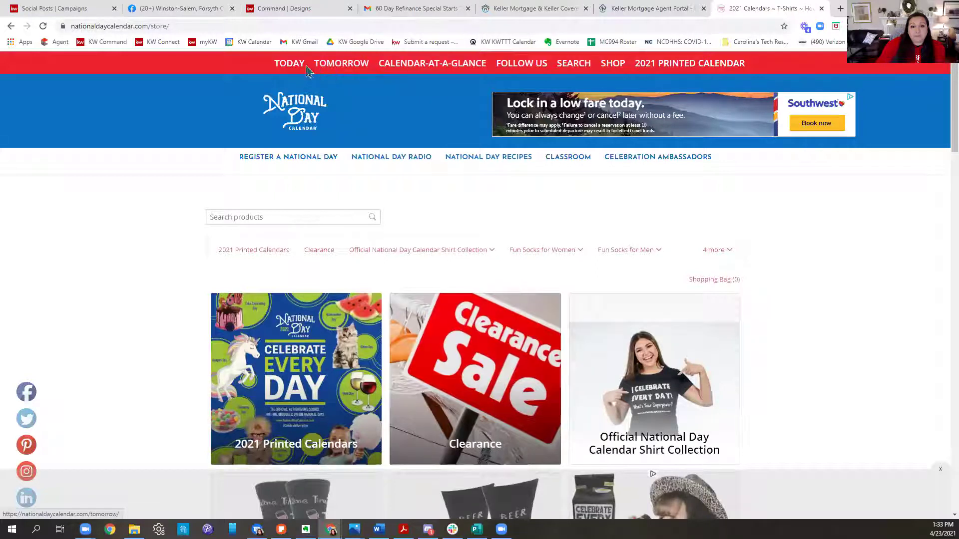
# Step: Review tomorrow's Saturday, April 24th celebrations and open National Pool Opening Day
pyautogui.click(344, 64)
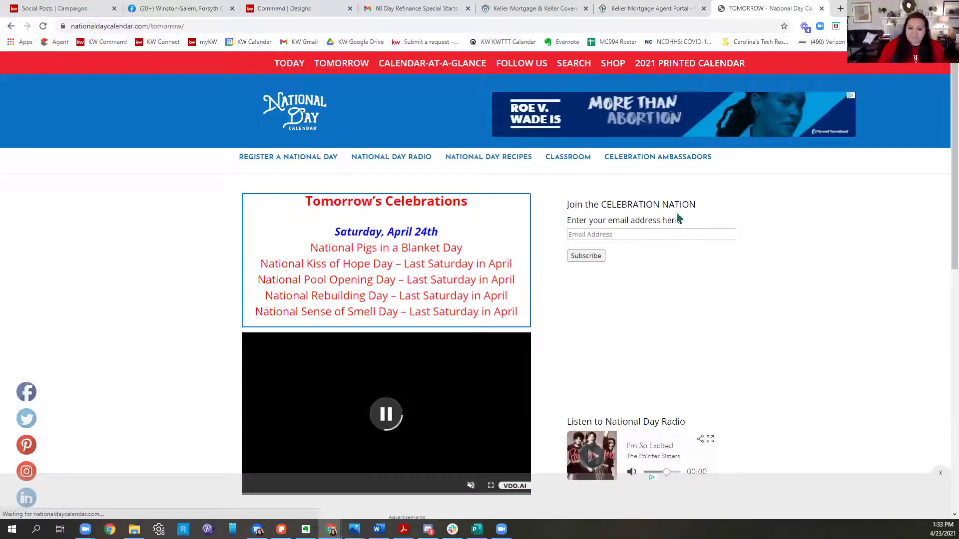
pyautogui.scroll(-1, 812, 297)
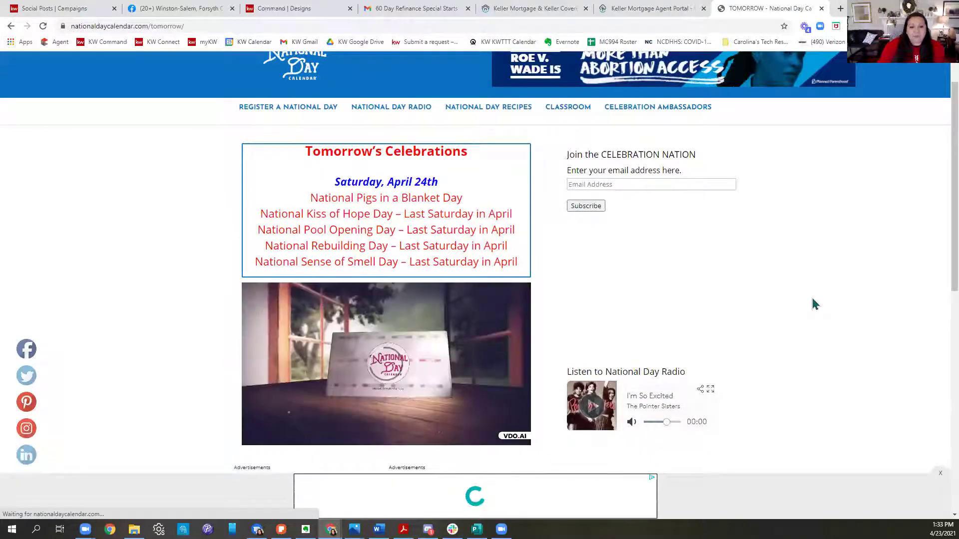
pyautogui.scroll(-5, 813, 303)
pyautogui.scroll(6, 383, 300)
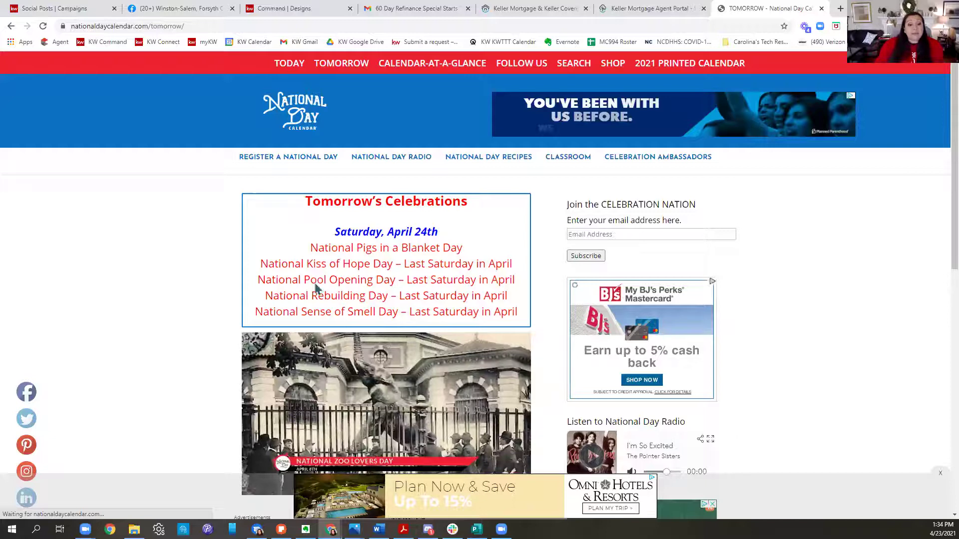
pyautogui.click(458, 290)
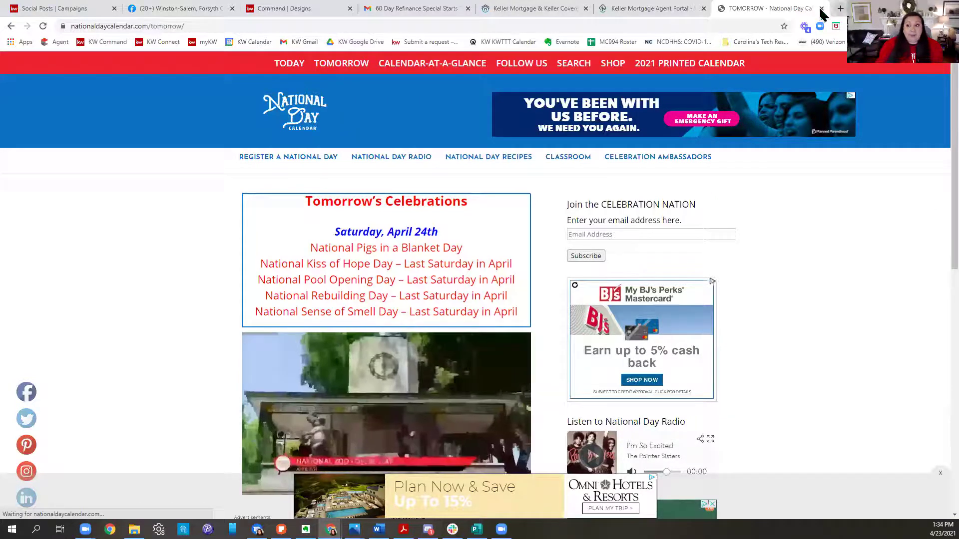
# Step: Close the National Day Calendar tab and switch to the Winston-Salem real estate Facebook page
pyautogui.hotkey('ctrl', 'w')
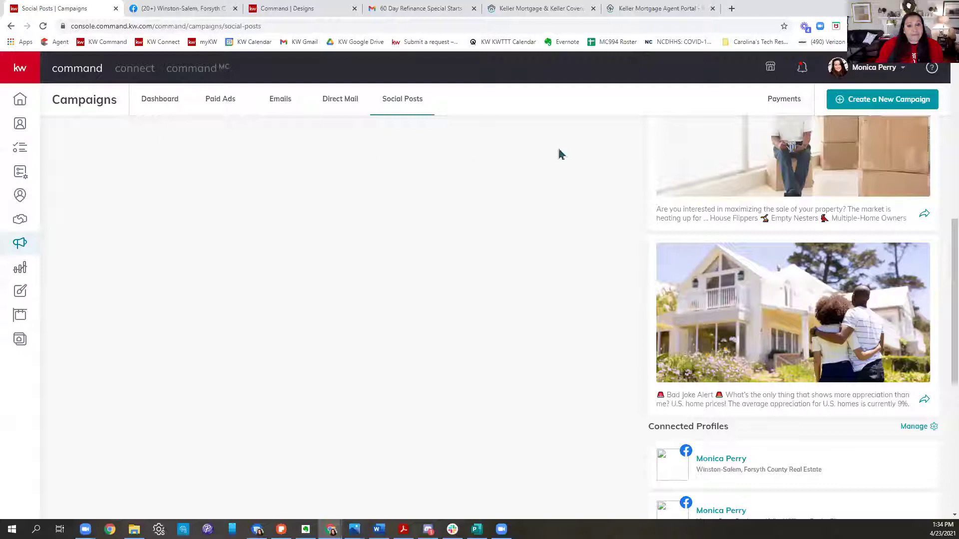
pyautogui.scroll(6, 844, 335)
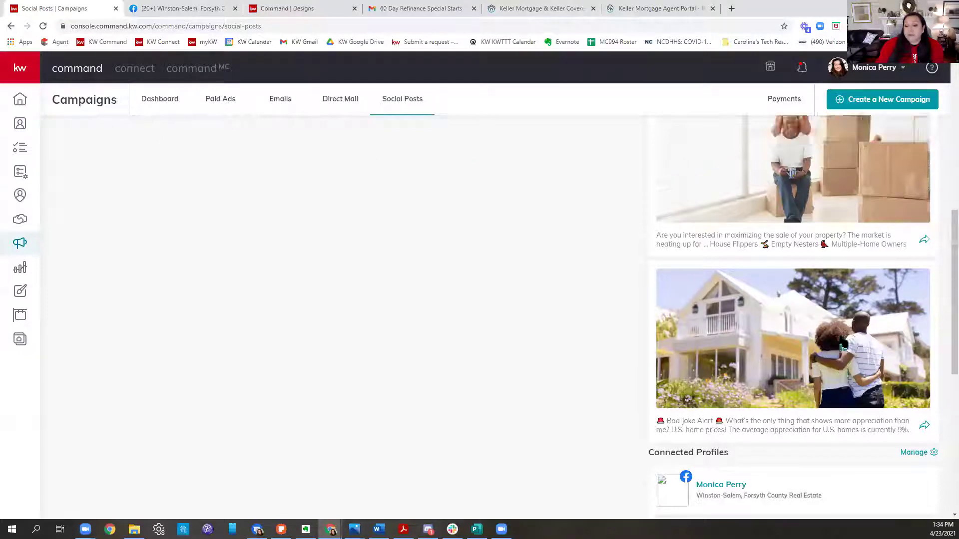
pyautogui.scroll(-12, 845, 335)
pyautogui.scroll(6, 692, 460)
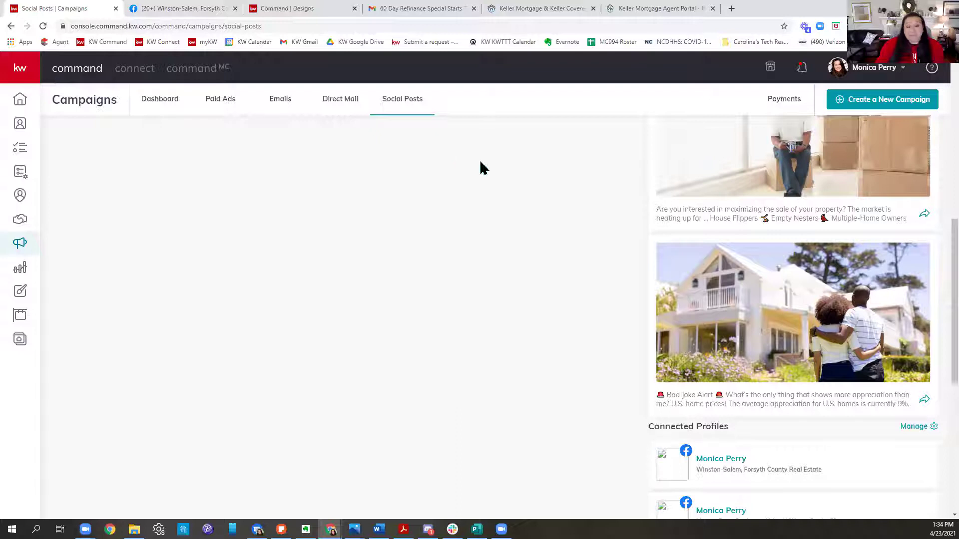
pyautogui.scroll(4, 858, 317)
pyautogui.scroll(5, 918, 334)
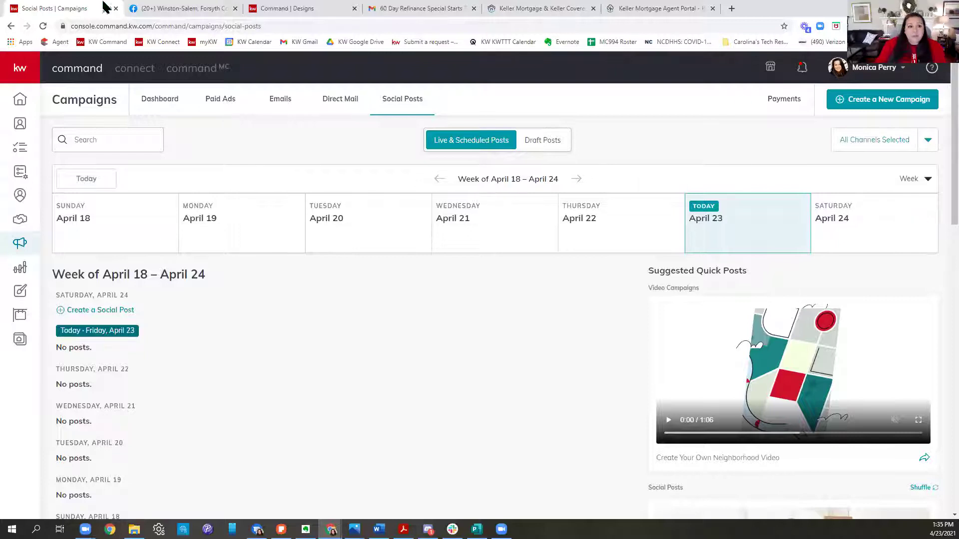
pyautogui.click(210, 9)
pyautogui.scroll(-9, 798, 321)
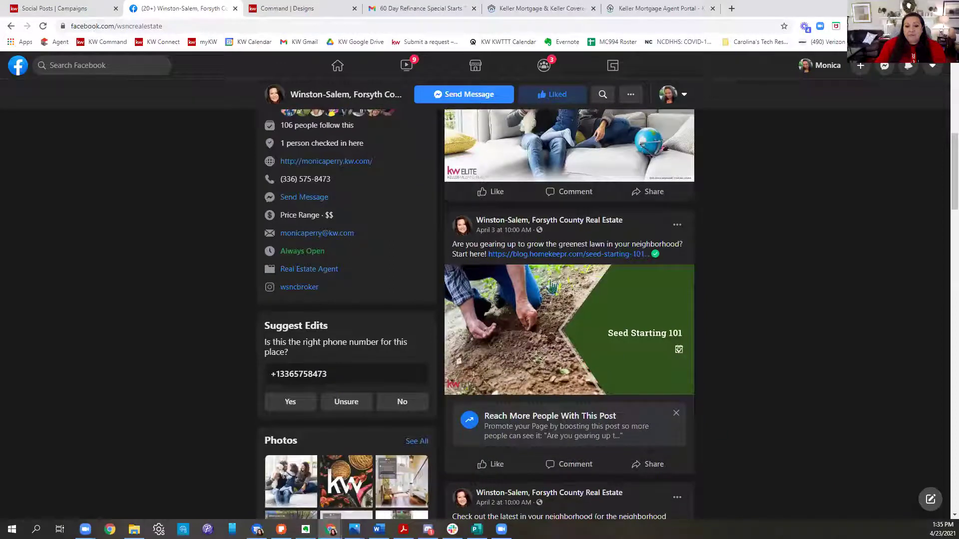
# Step: Follow the April 3 post's link to HomeKeepr's Seed Starting 101 article and read it
pyautogui.click(585, 254)
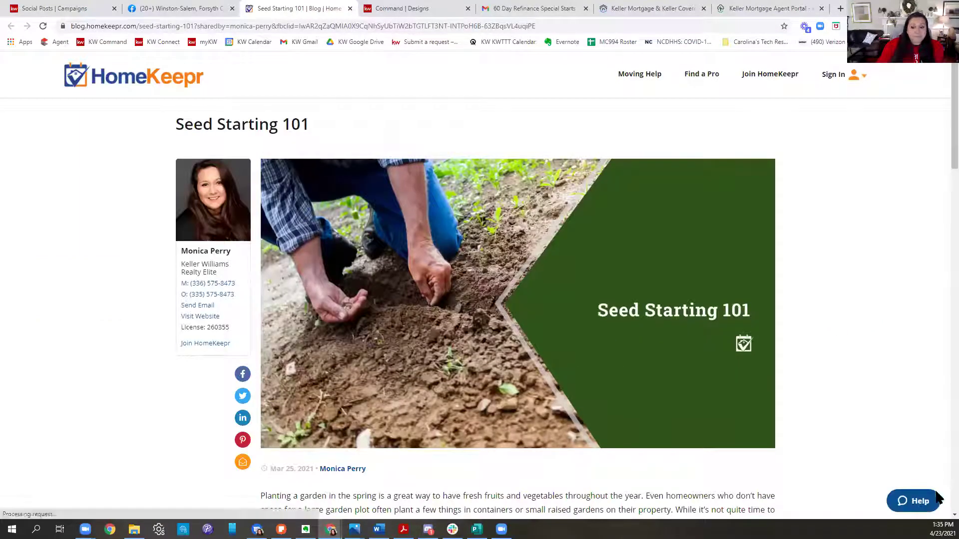
pyautogui.scroll(-4, 931, 435)
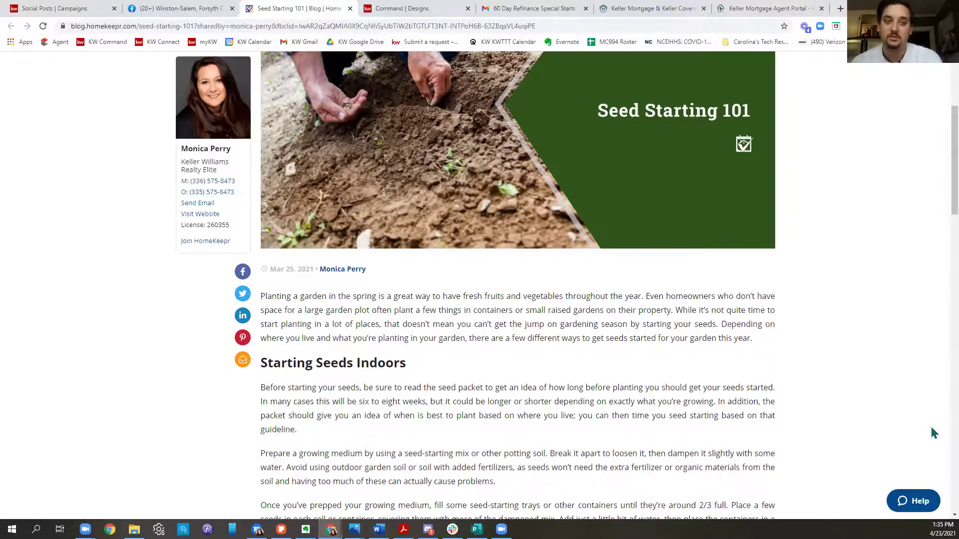
pyautogui.scroll(4, 874, 471)
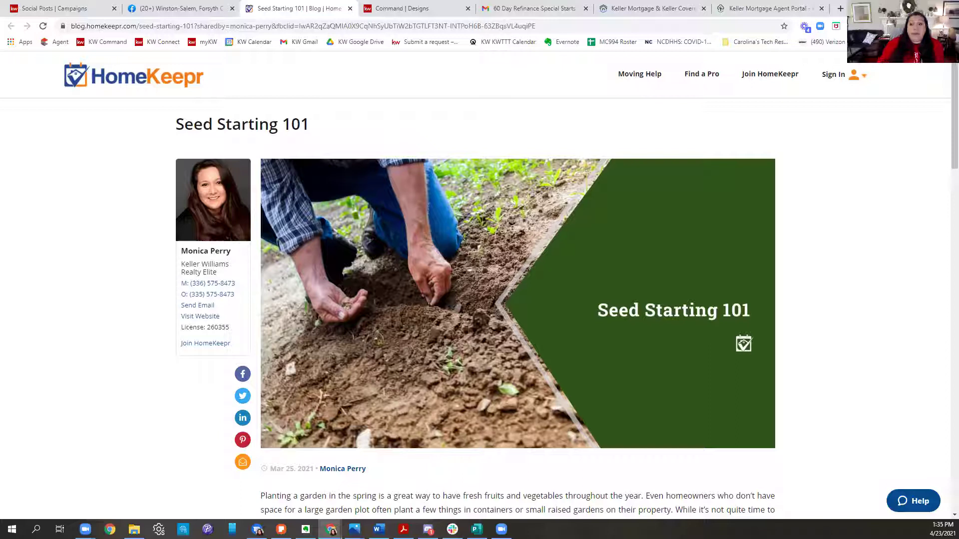
# Step: Go to the agent's kw.com website and open its blog page from the name menu
pyautogui.click(840, 8)
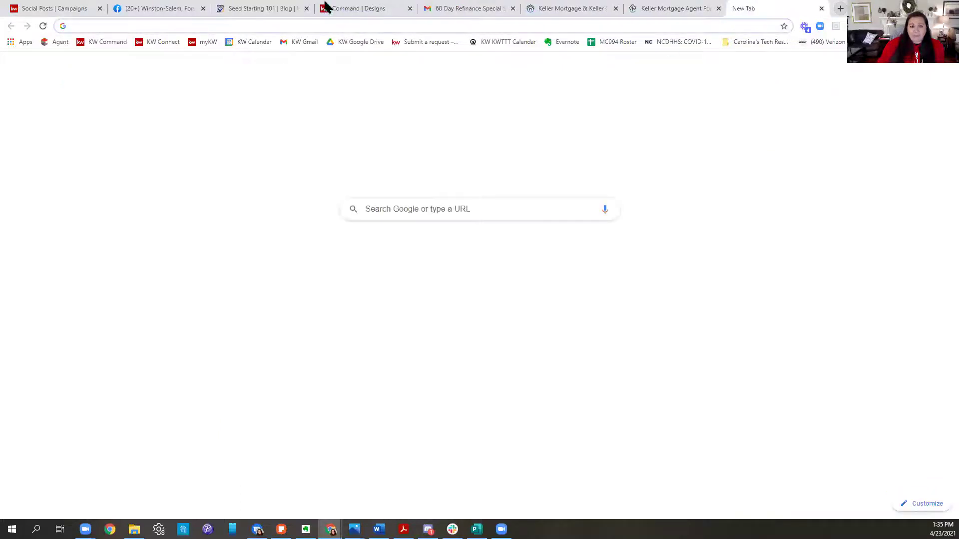
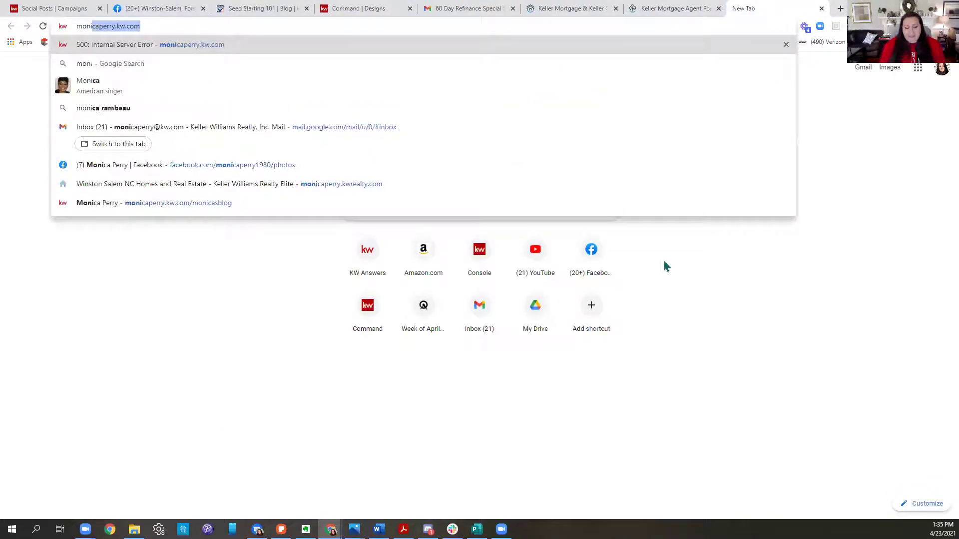
pyautogui.press('Return')
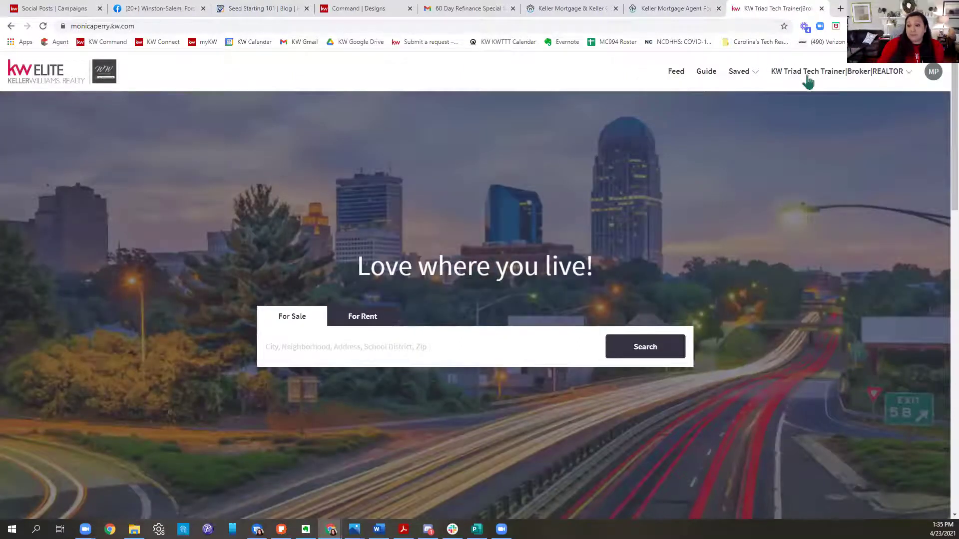
pyautogui.click(865, 74)
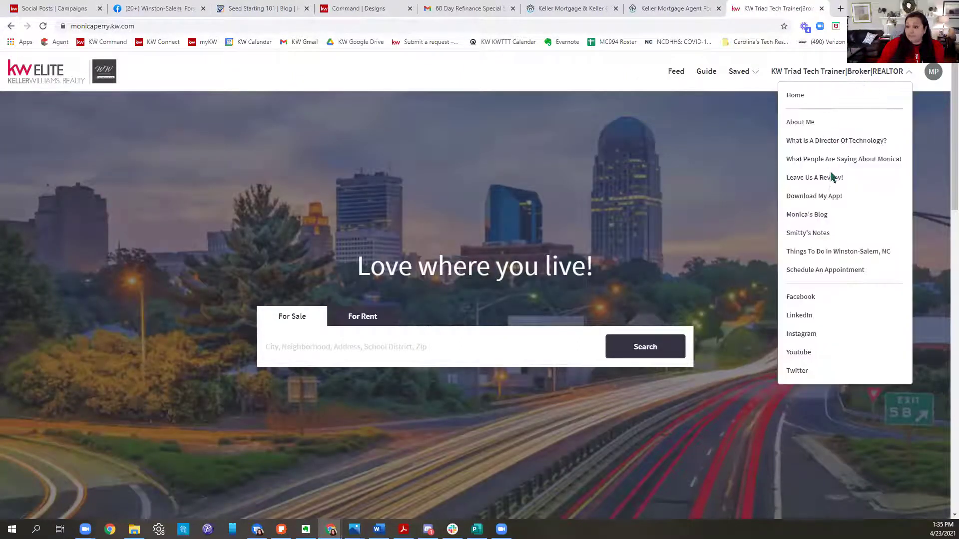
pyautogui.click(818, 216)
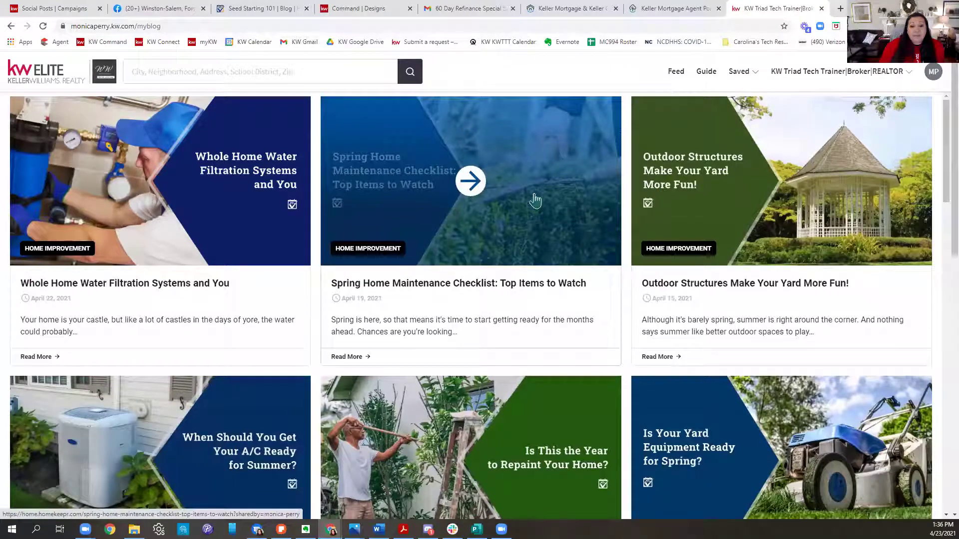
# Step: Open Spring Home Maintenance Checklist in a new tab and browse the blog listing
pyautogui.click(472, 183)
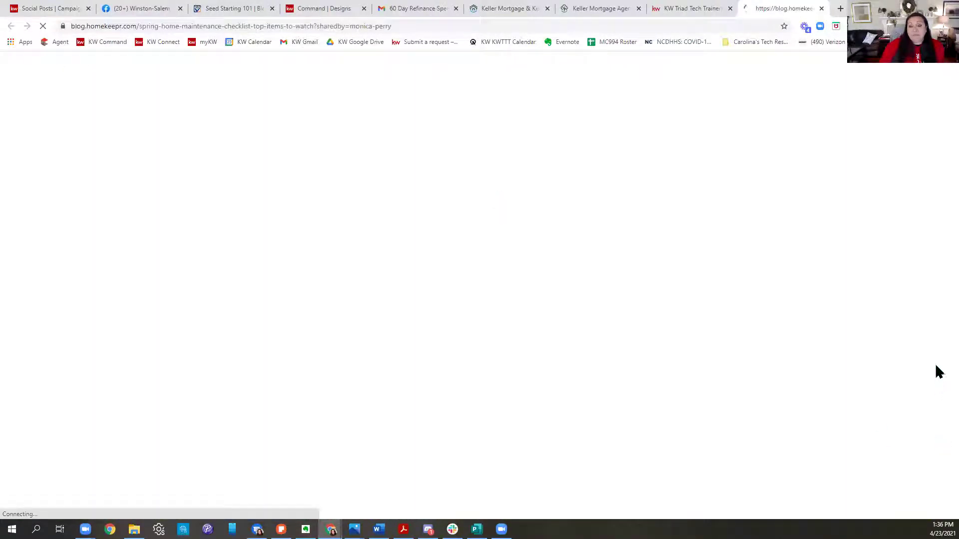
pyautogui.click(690, 9)
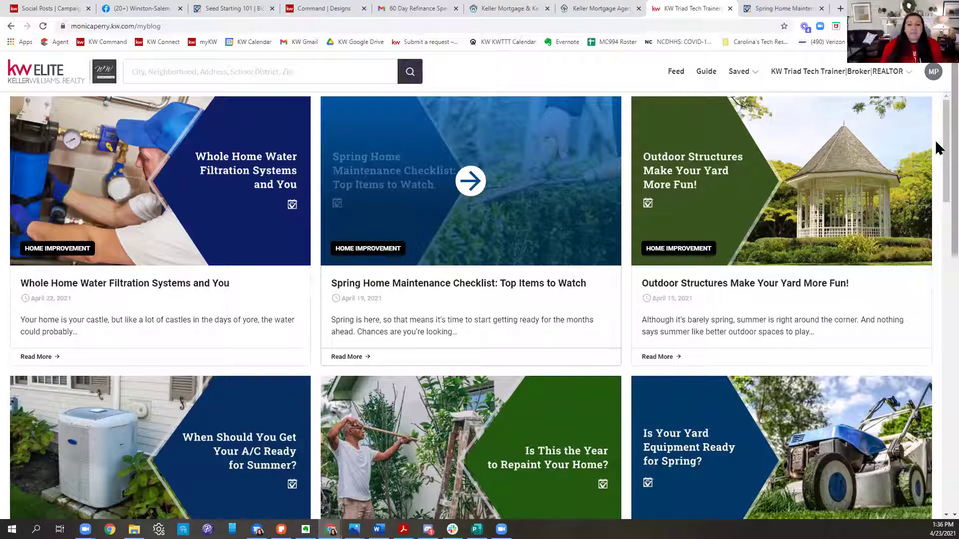
pyautogui.scroll(-10, 937, 148)
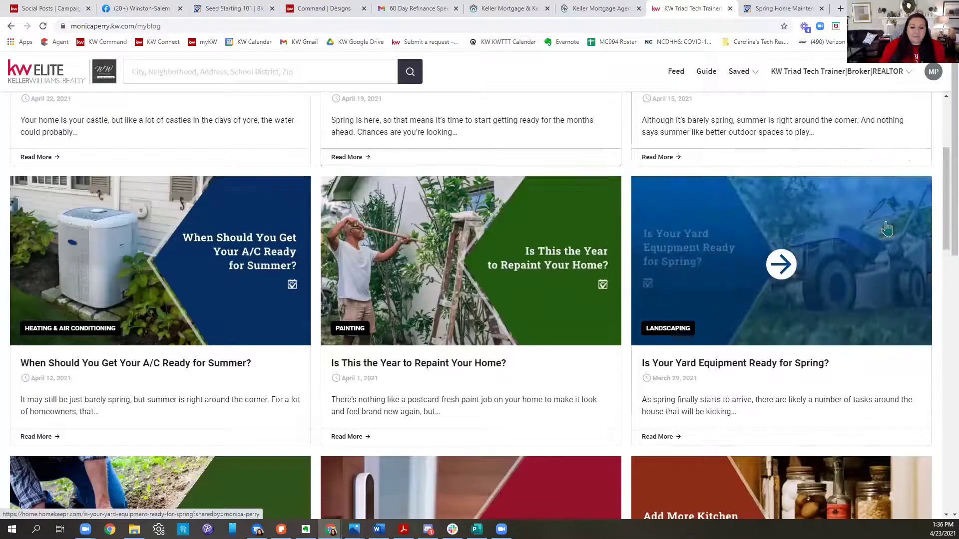
pyautogui.scroll(-4, 887, 228)
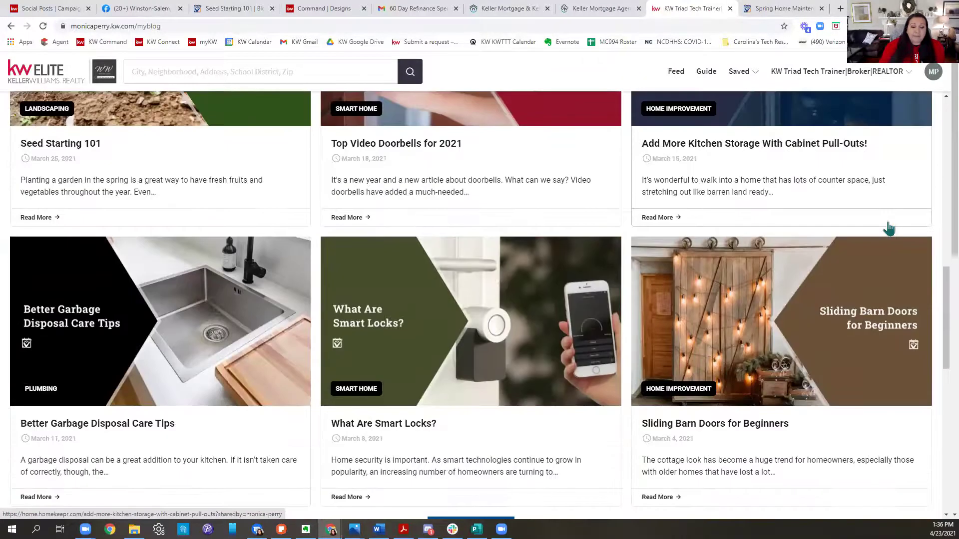
pyautogui.scroll(-7, 888, 230)
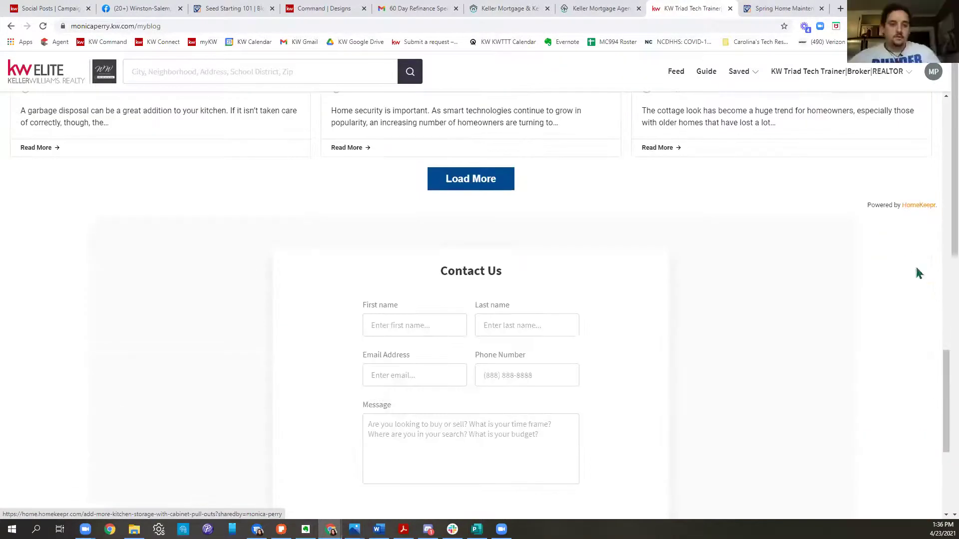
pyautogui.scroll(4, 920, 272)
pyautogui.scroll(15, 936, 325)
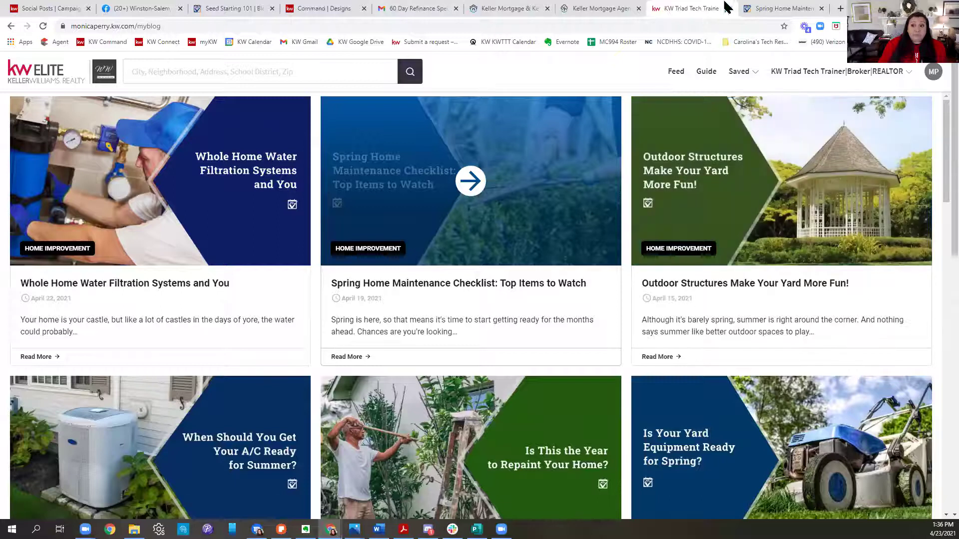
pyautogui.click(594, 12)
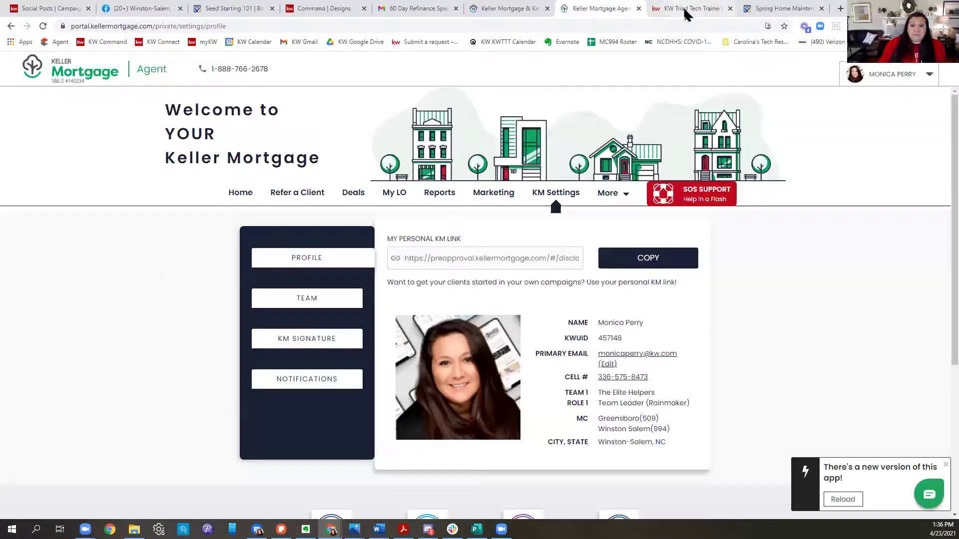
pyautogui.click(689, 9)
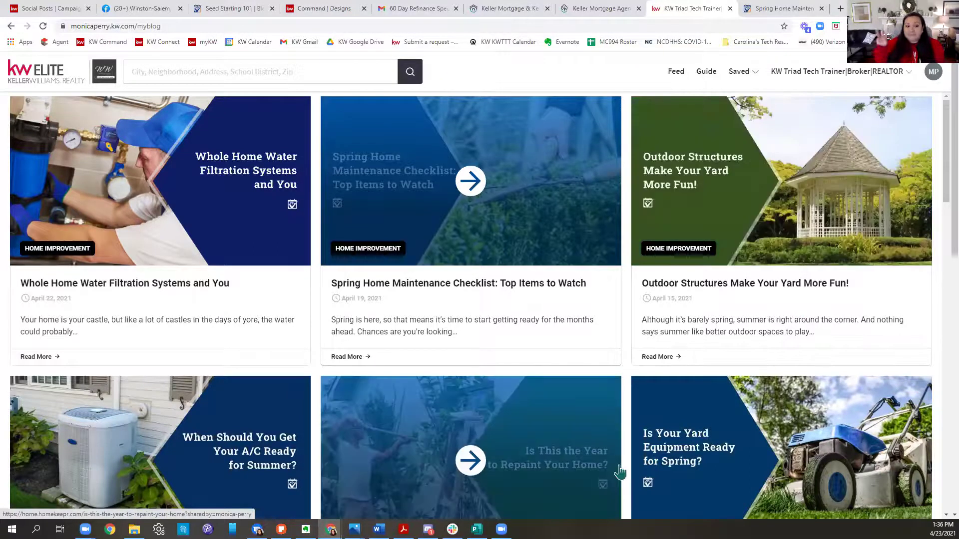
# Step: Read the Spring Home Maintenance article and check the KW Command design templates
pyautogui.click(769, 8)
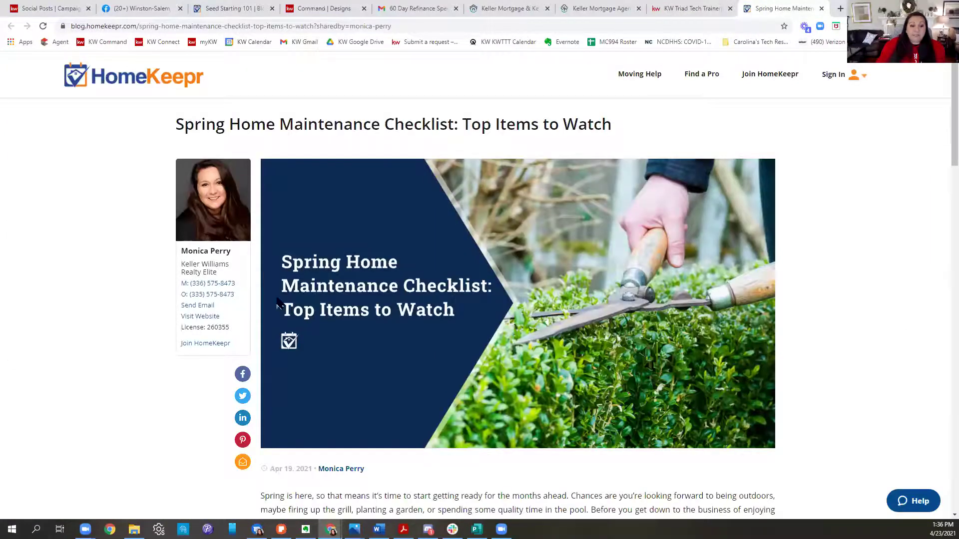
pyautogui.scroll(-10, 895, 241)
pyautogui.scroll(-15, 831, 300)
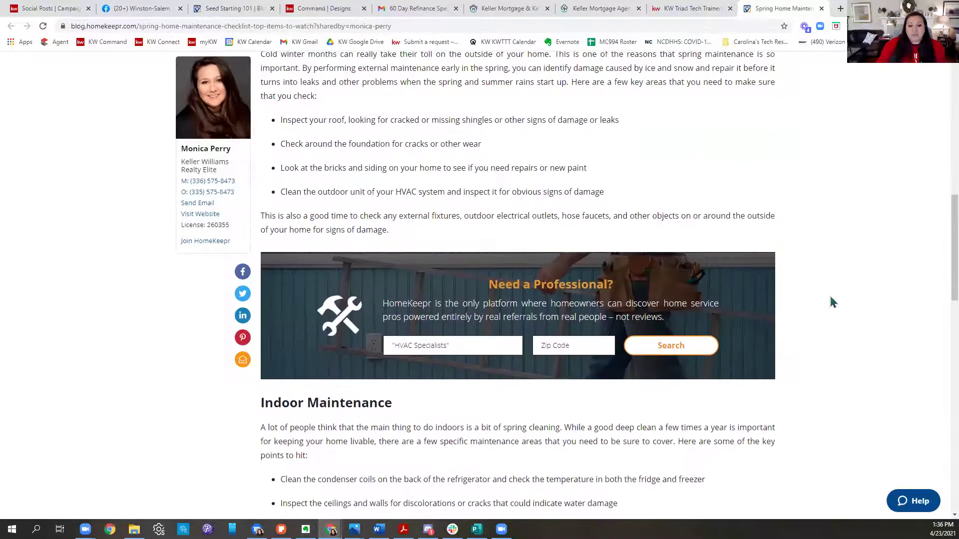
pyautogui.scroll(-4, 857, 318)
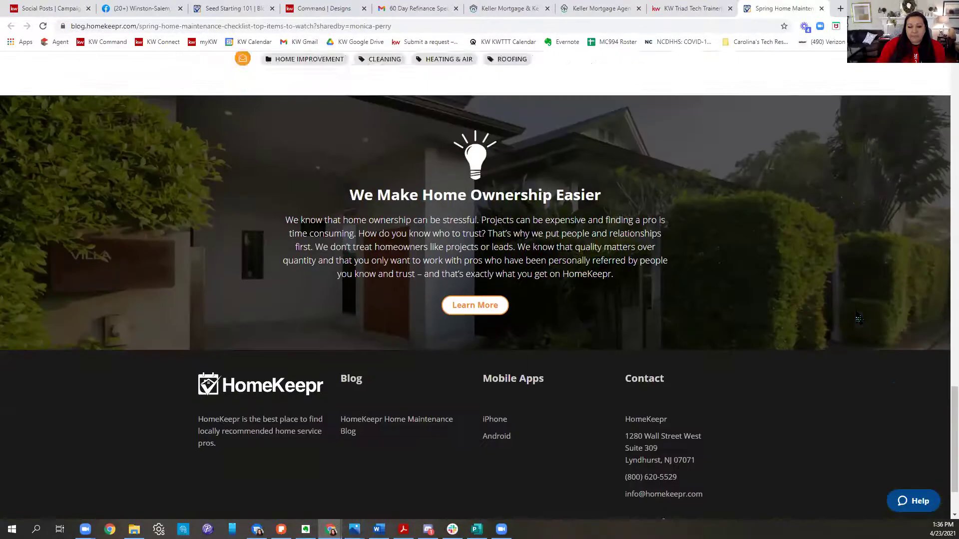
pyautogui.scroll(20, 860, 306)
pyautogui.scroll(7, 868, 290)
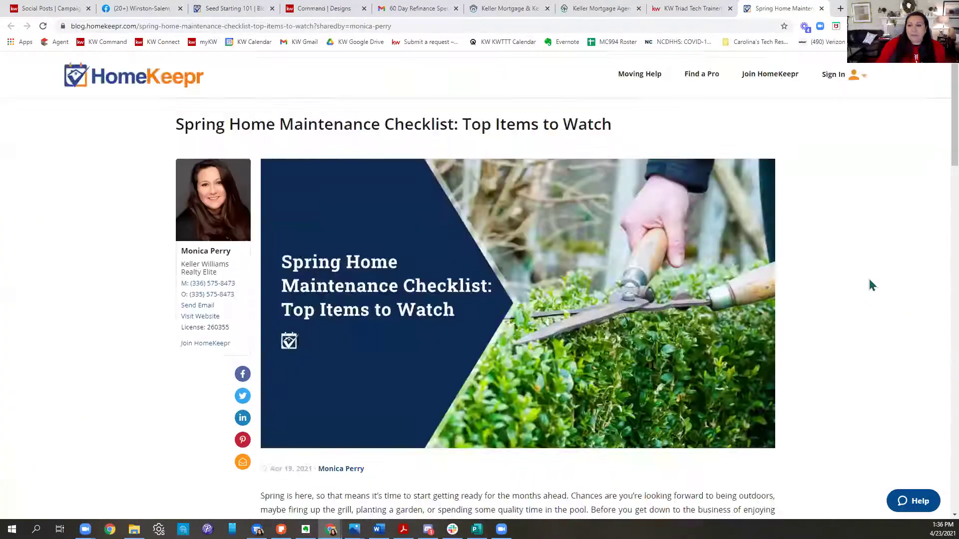
pyautogui.click(348, 16)
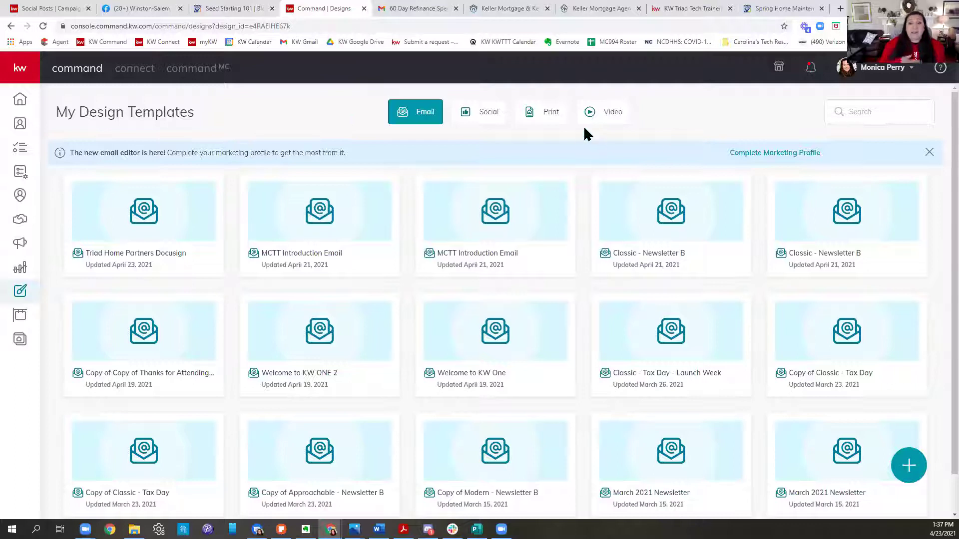
# Step: Scroll the agent's HomeKeepr blog listing again and switch to the Facebook business page
pyautogui.click(751, 9)
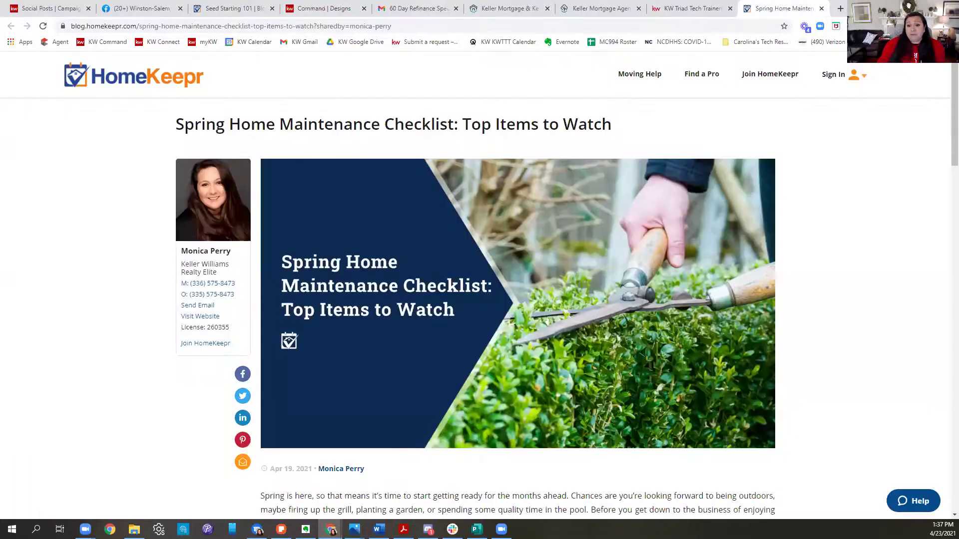
pyautogui.click(691, 9)
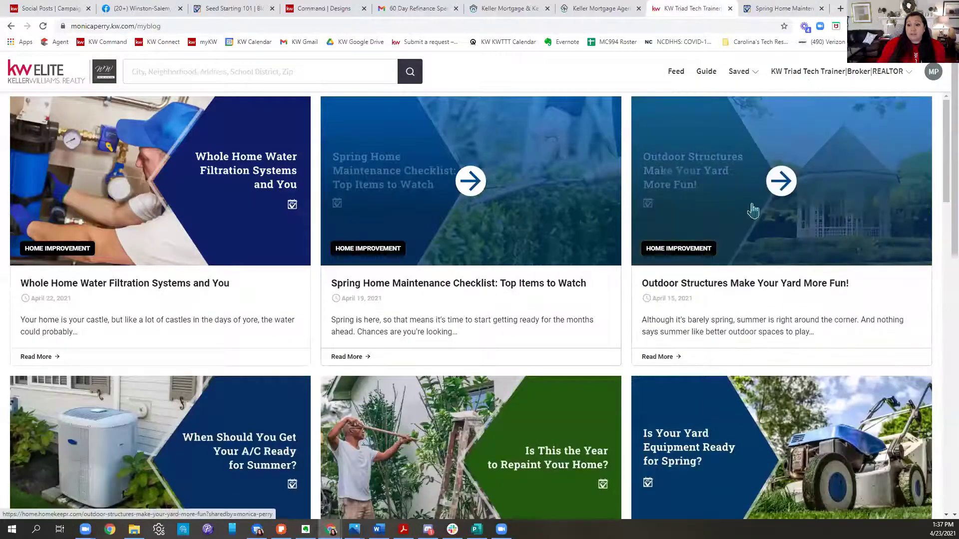
pyautogui.scroll(-1, 877, 336)
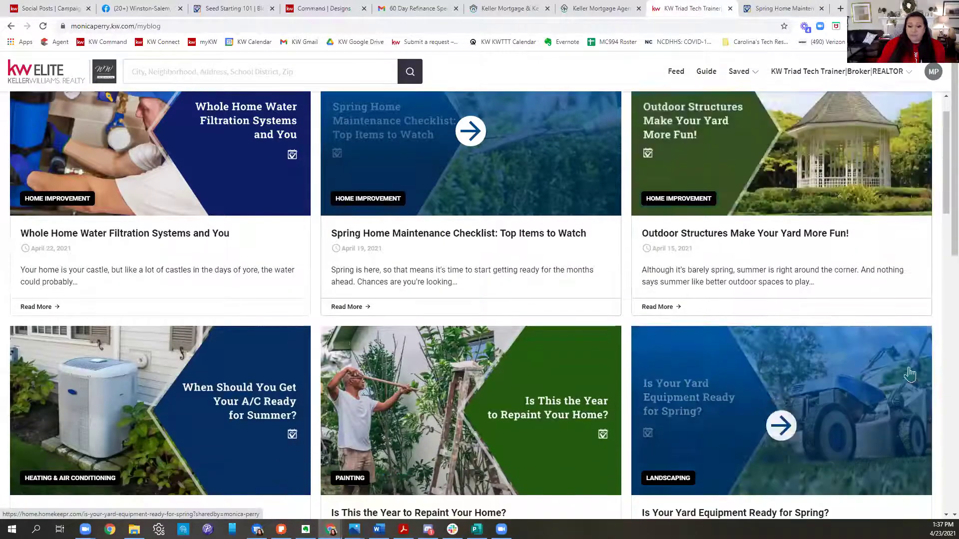
pyautogui.scroll(-4, 894, 354)
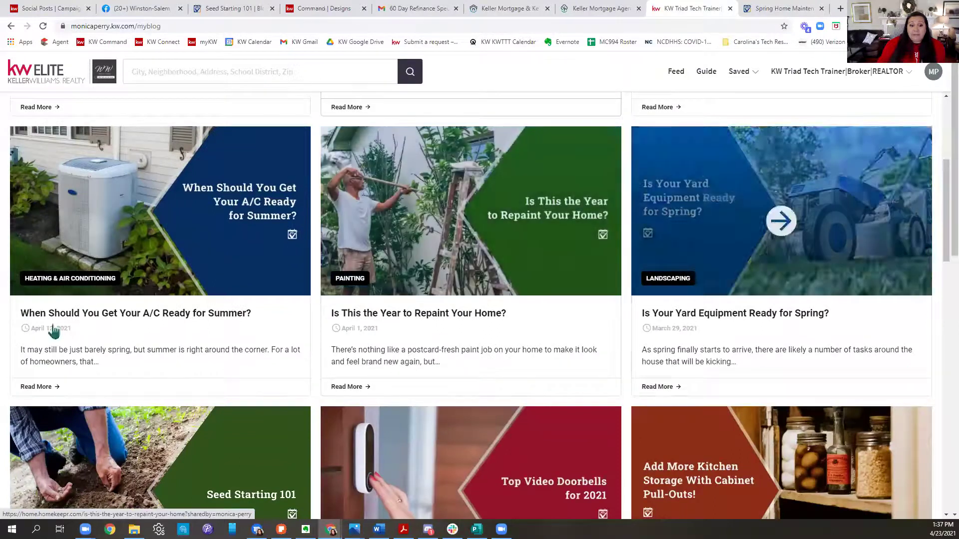
pyautogui.scroll(4, 188, 269)
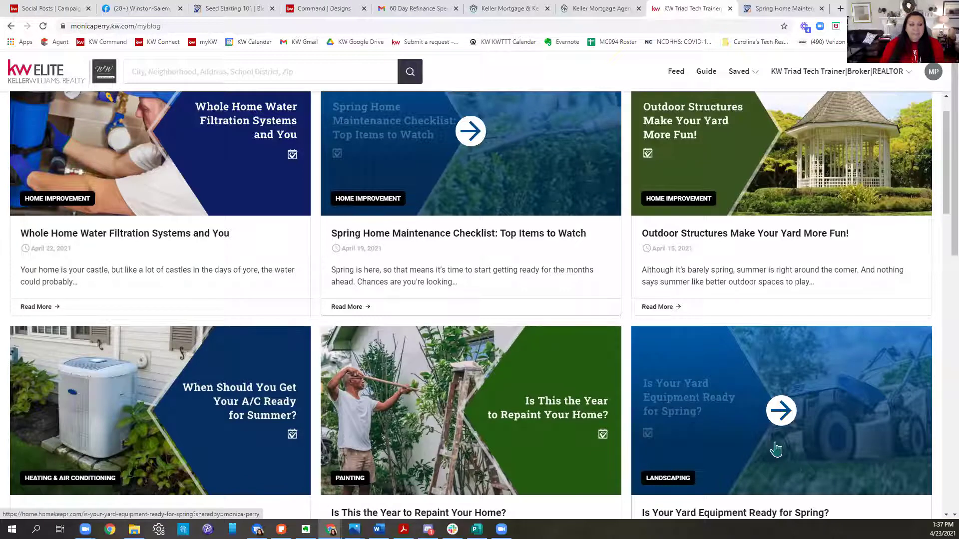
pyautogui.scroll(-5, 734, 436)
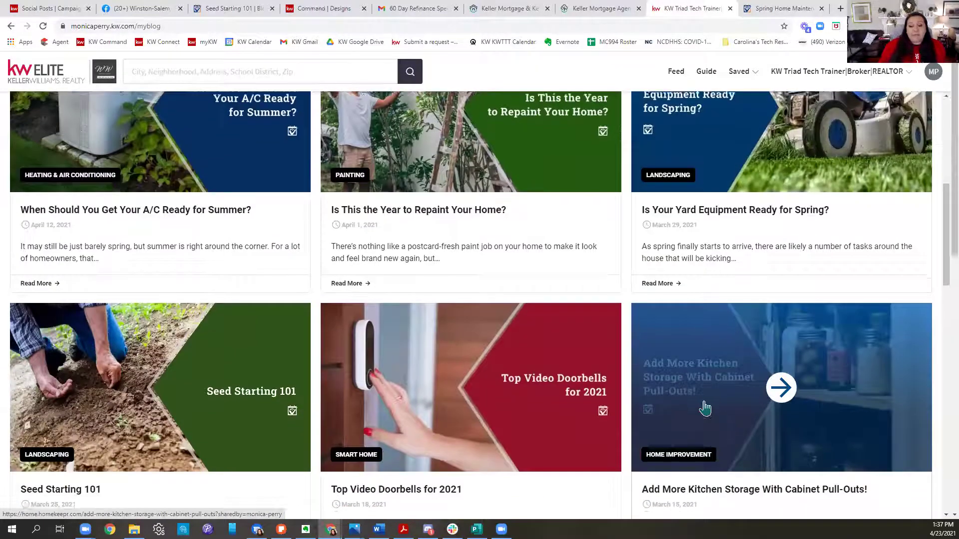
pyautogui.scroll(-5, 935, 453)
pyautogui.scroll(7, 938, 459)
pyautogui.scroll(4, 938, 464)
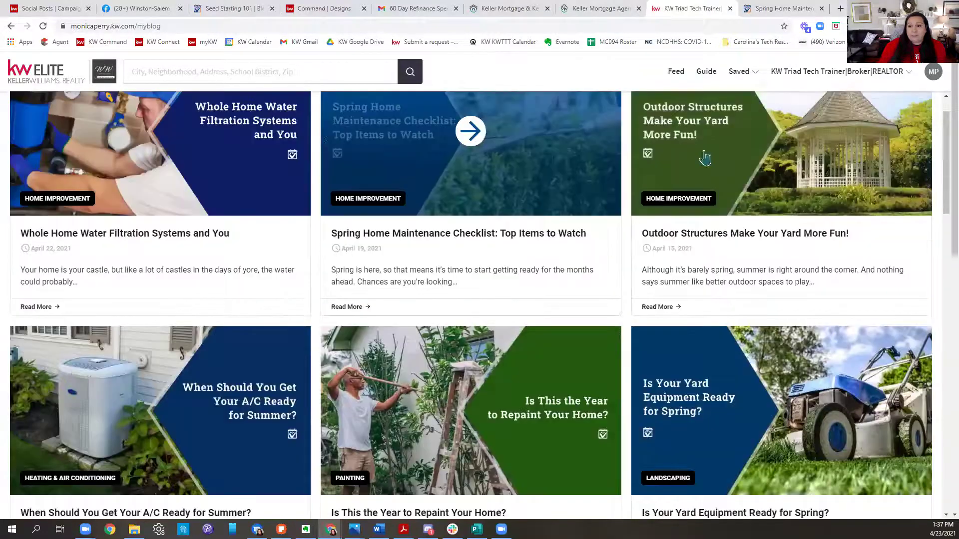
pyautogui.click(125, 11)
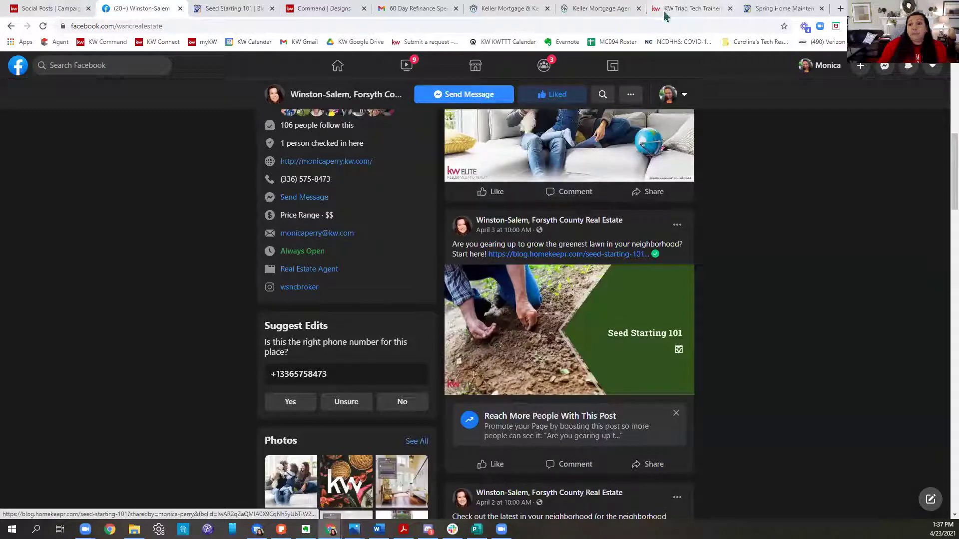
pyautogui.click(603, 9)
# Step: Save the Repaint Your Home article's image to the Desktop as PAINT2-1536x864 and select its URL
pyautogui.click(670, 10)
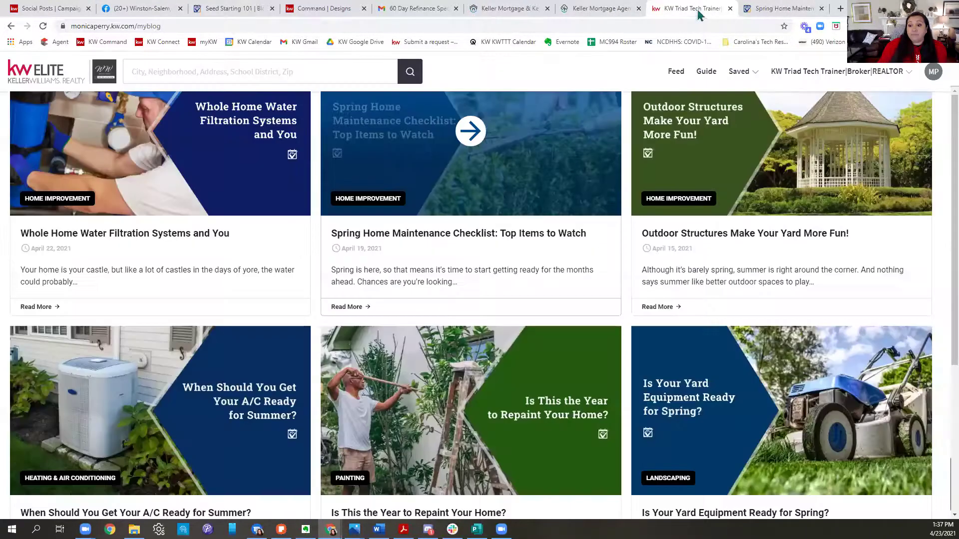
pyautogui.click(562, 435)
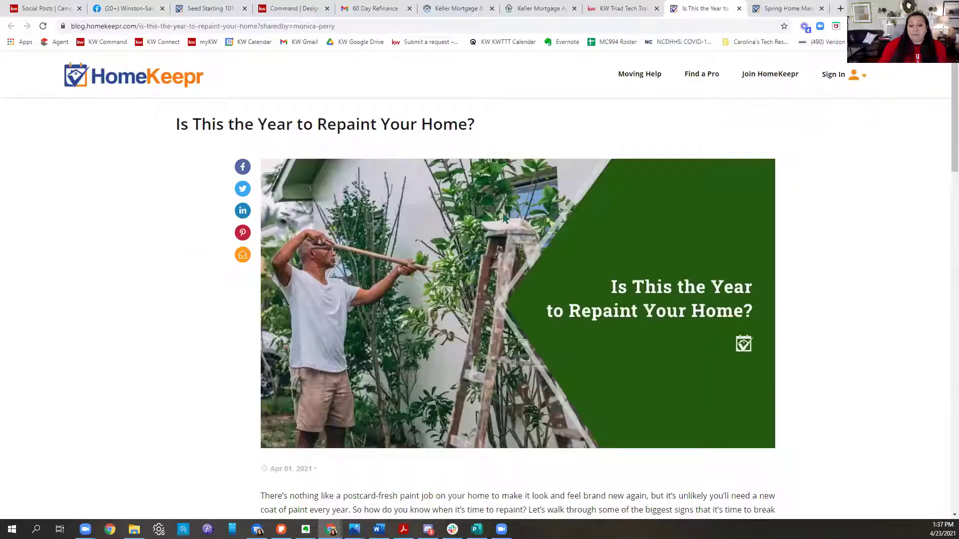
pyautogui.rightClick(431, 265)
pyautogui.click(460, 290)
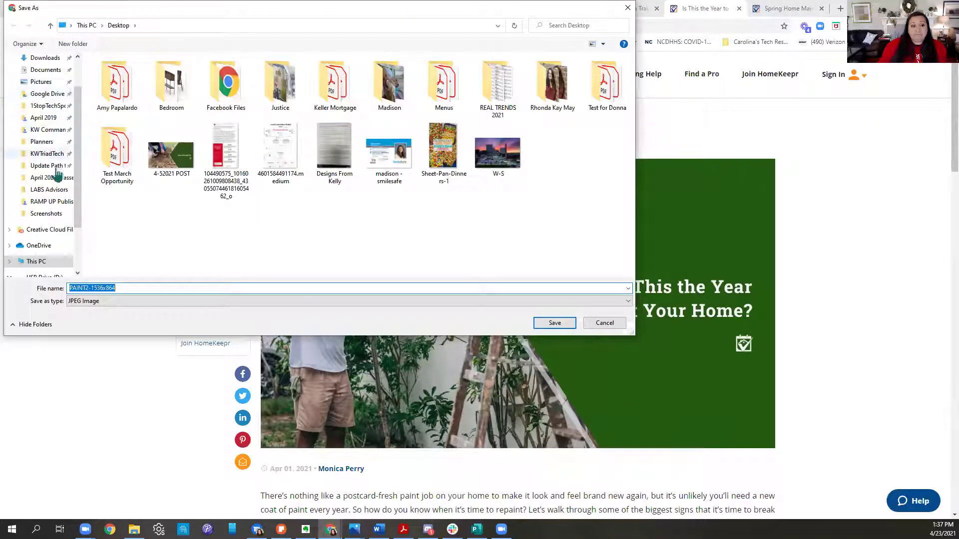
pyautogui.scroll(2, 38, 75)
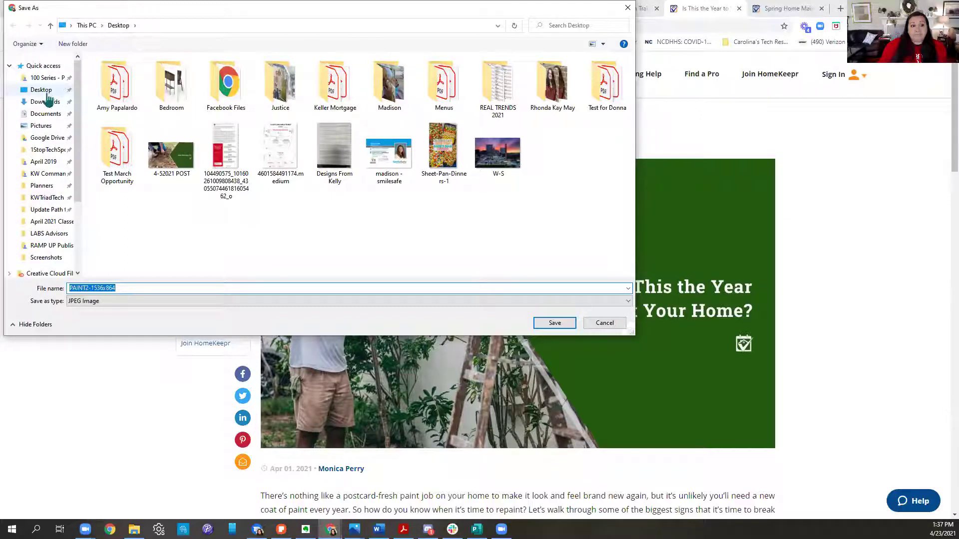
pyautogui.click(41, 90)
pyautogui.click(554, 323)
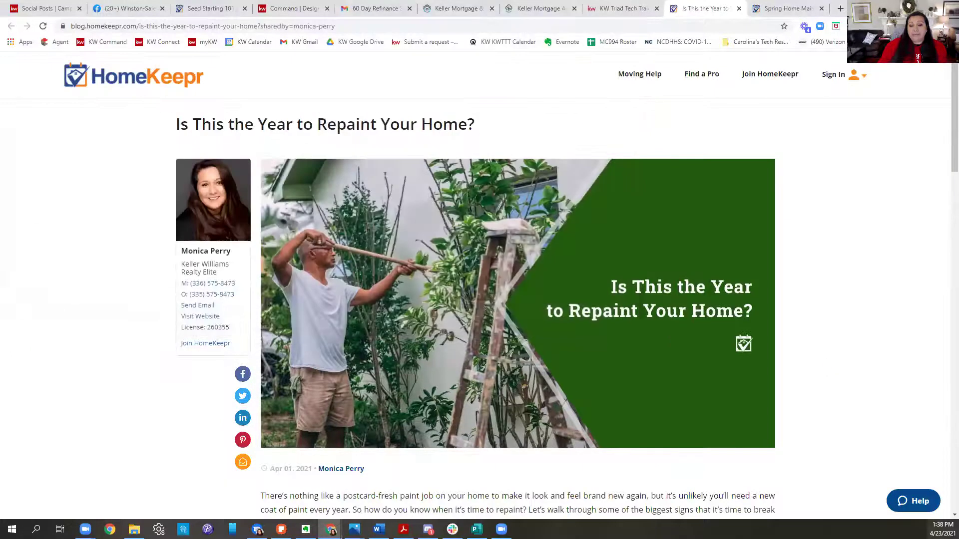
pyautogui.click(364, 24)
pyautogui.hotkey('ctrl', 'c')
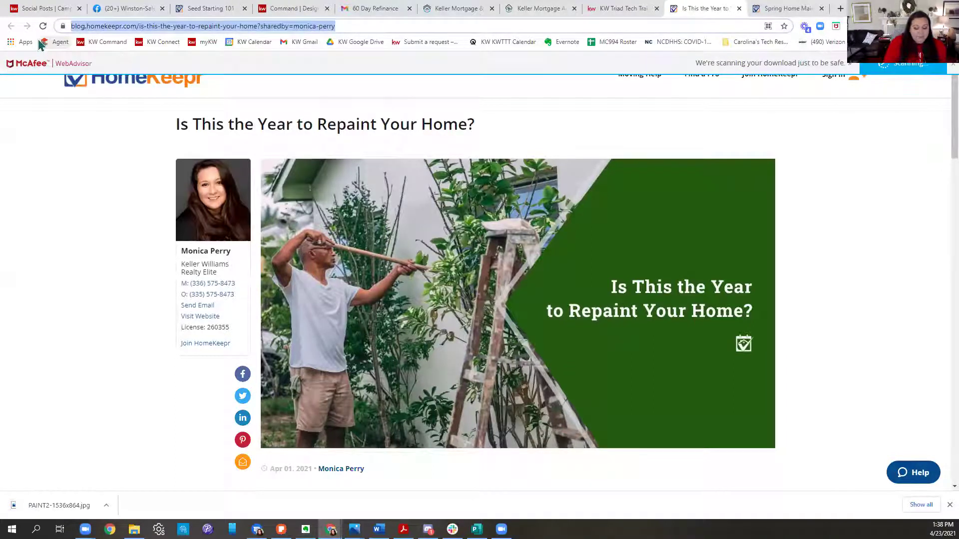
# Step: Start a new Facebook social post captioned 'Is this the year to paint your house?'
pyautogui.click(45, 8)
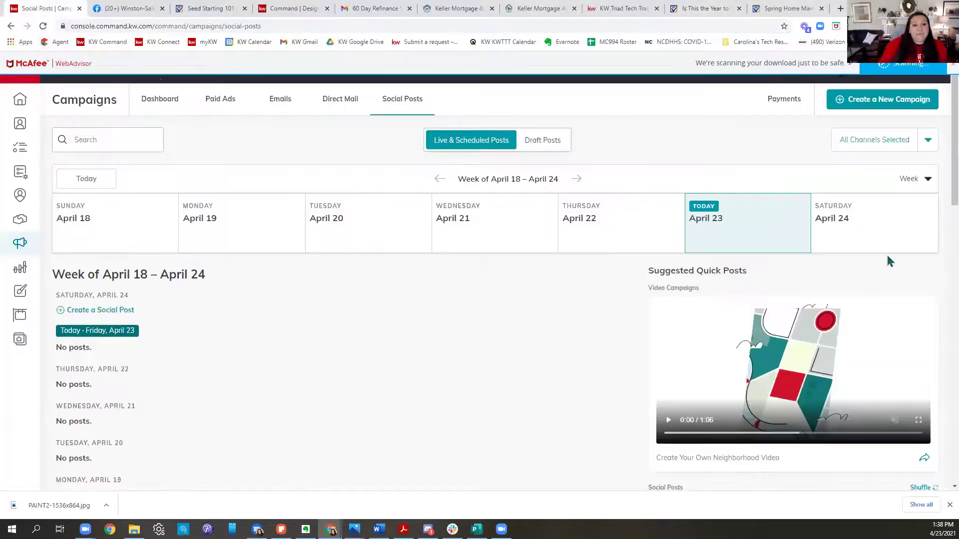
pyautogui.click(923, 100)
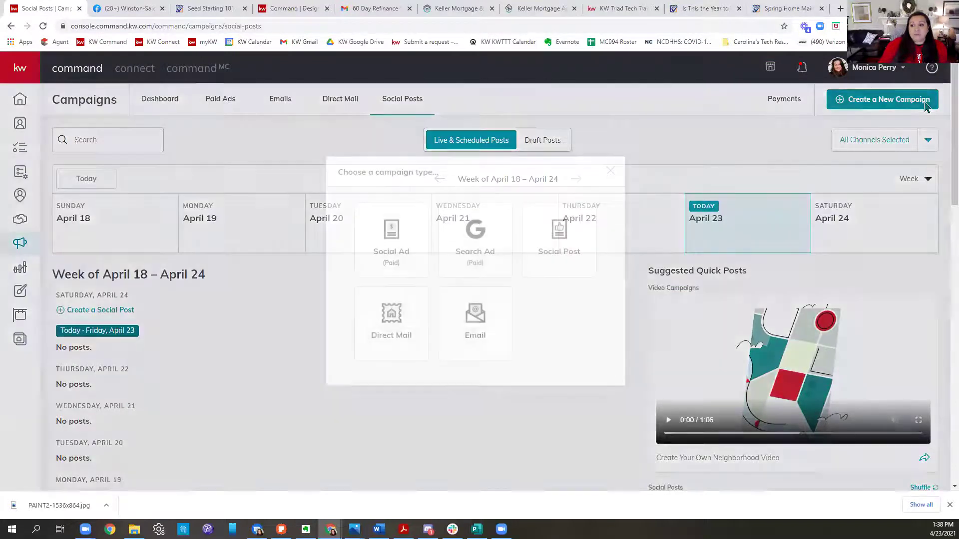
pyautogui.click(560, 258)
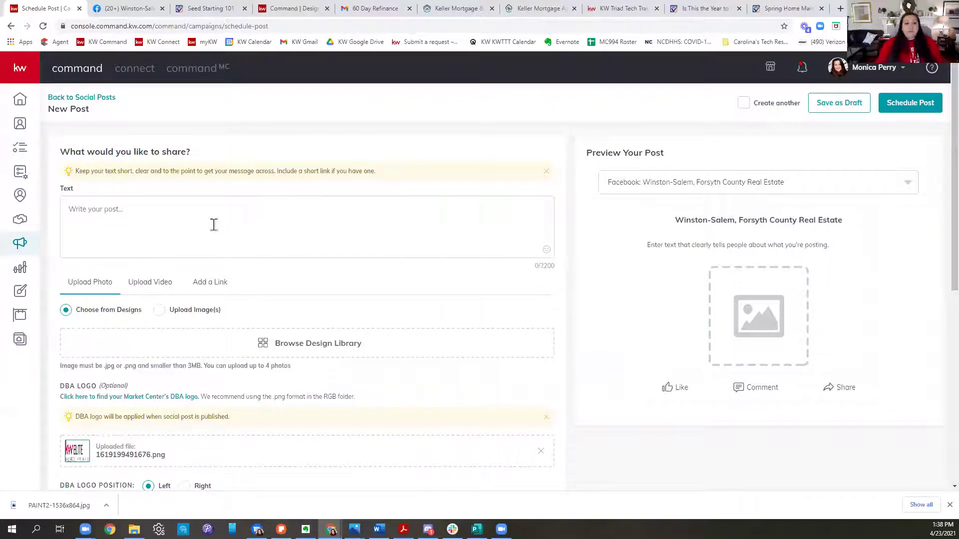
pyautogui.click(213, 223)
pyautogui.write('Is this the year to paint ')
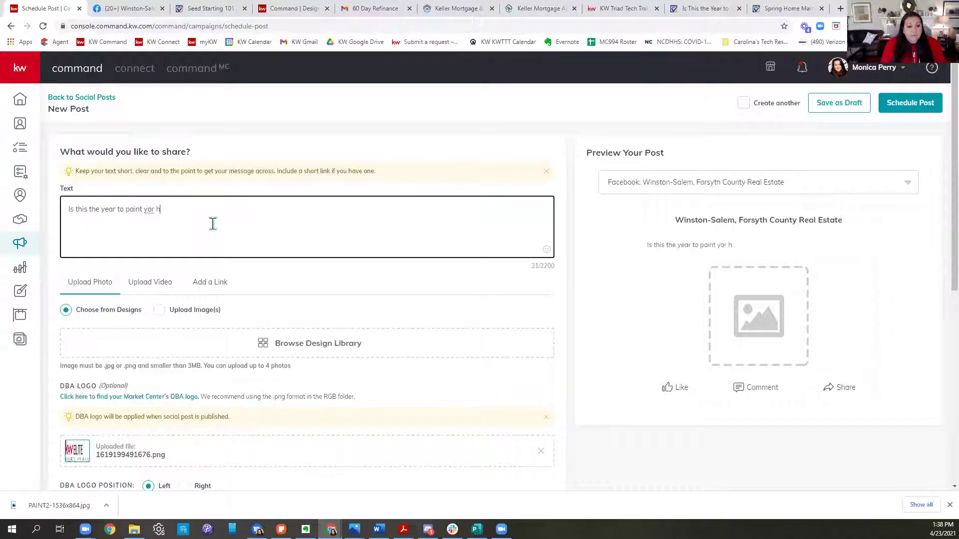
pyautogui.write('your hoiuse?')
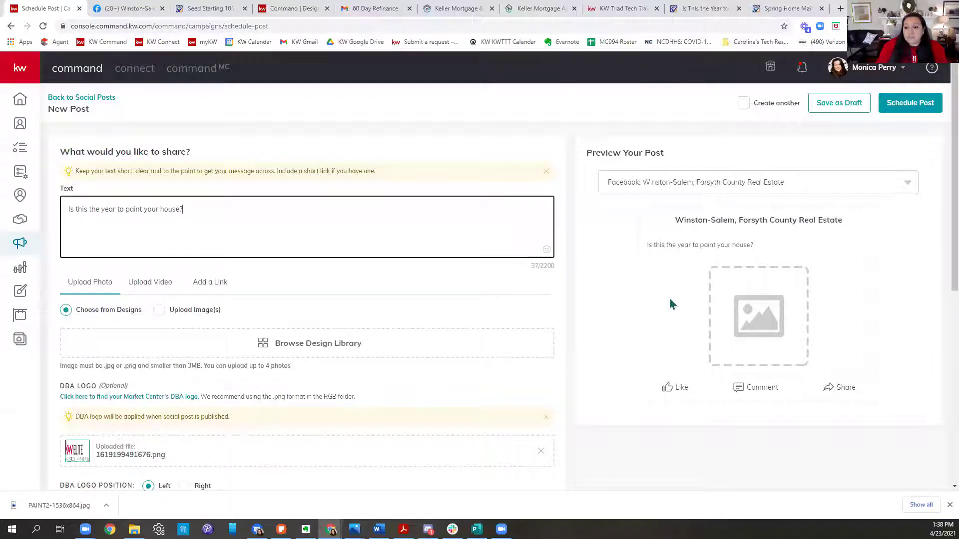
# Step: Check the design library, then choose to upload an image from the computer instead
pyautogui.click(335, 344)
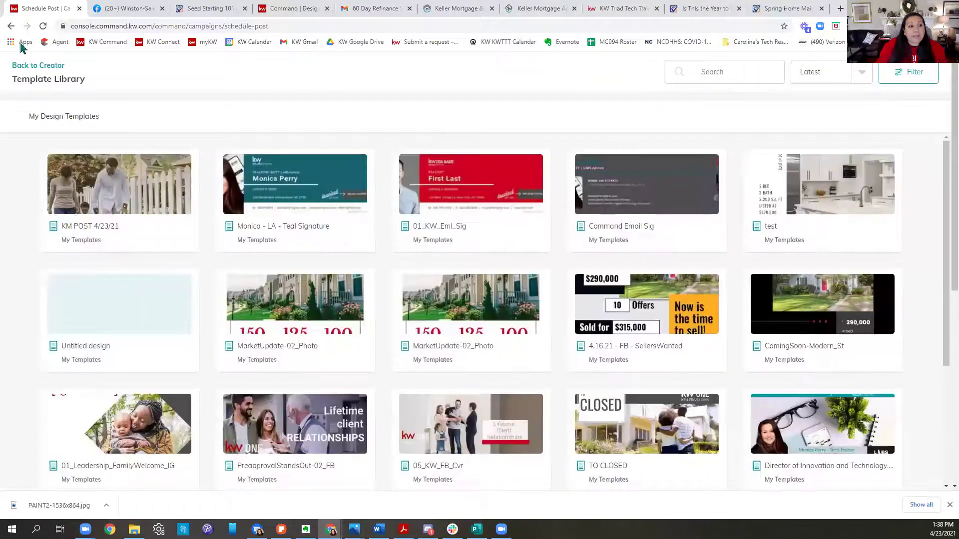
pyautogui.click(34, 66)
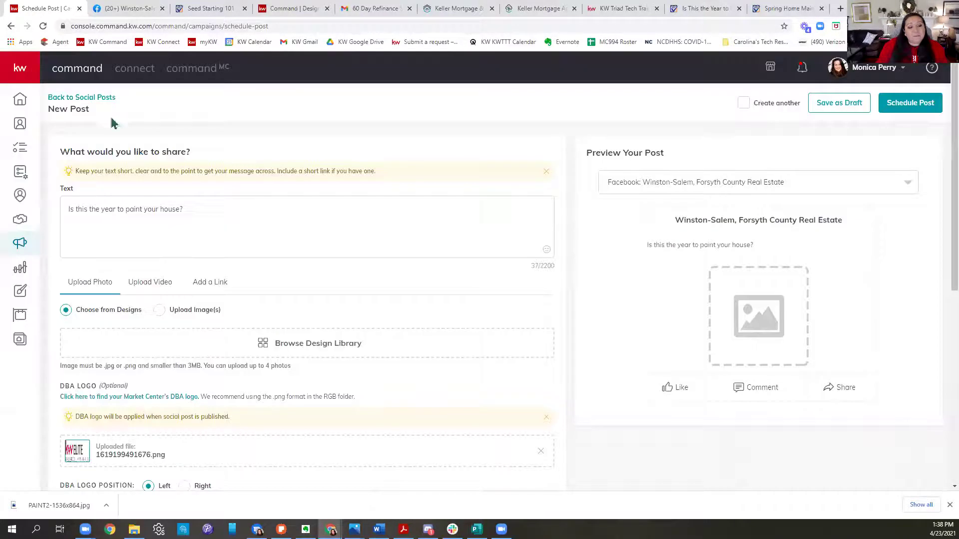
pyautogui.click(158, 310)
# Step: Attach the PAINT2-1536x864 image to the post and crop it to Wide (1.91:1)
pyautogui.click(328, 348)
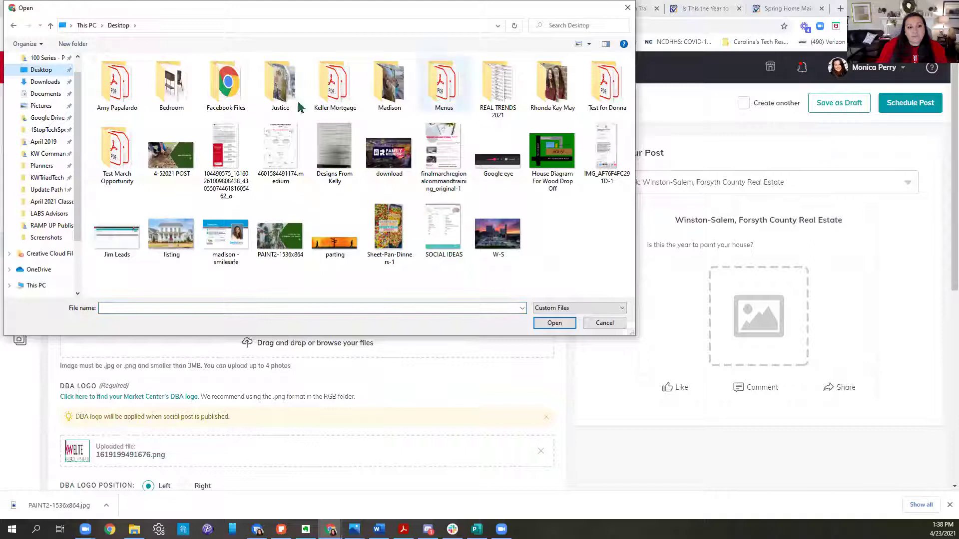
pyautogui.doubleClick(294, 248)
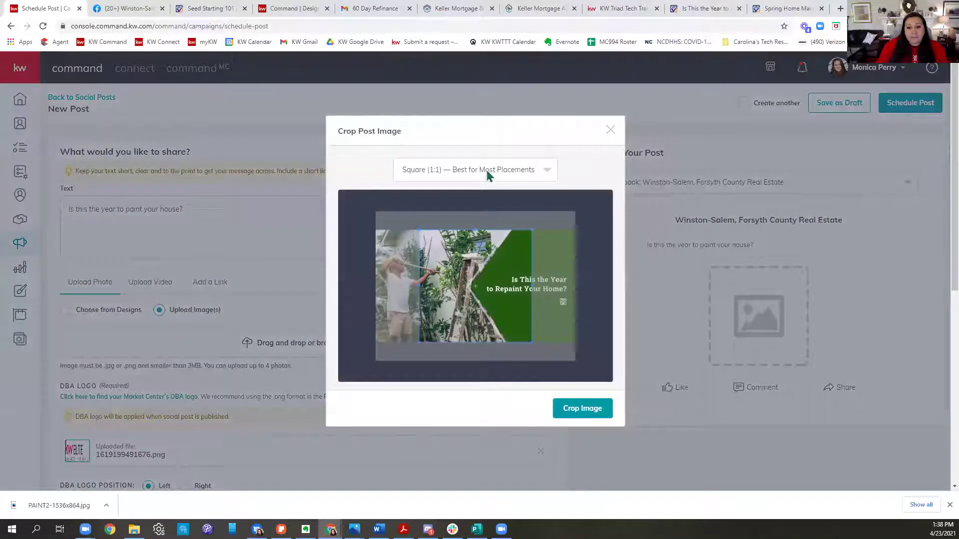
pyautogui.click(487, 173)
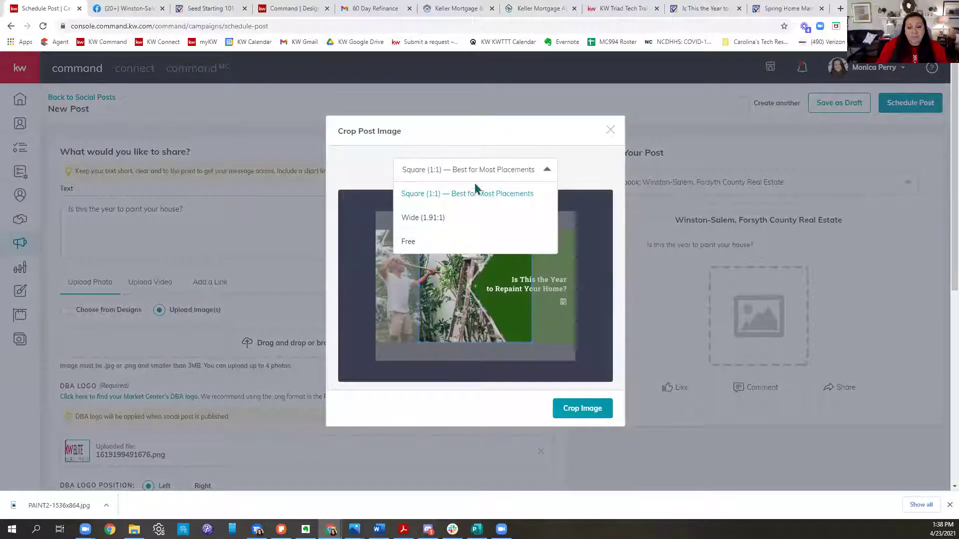
pyautogui.click(433, 219)
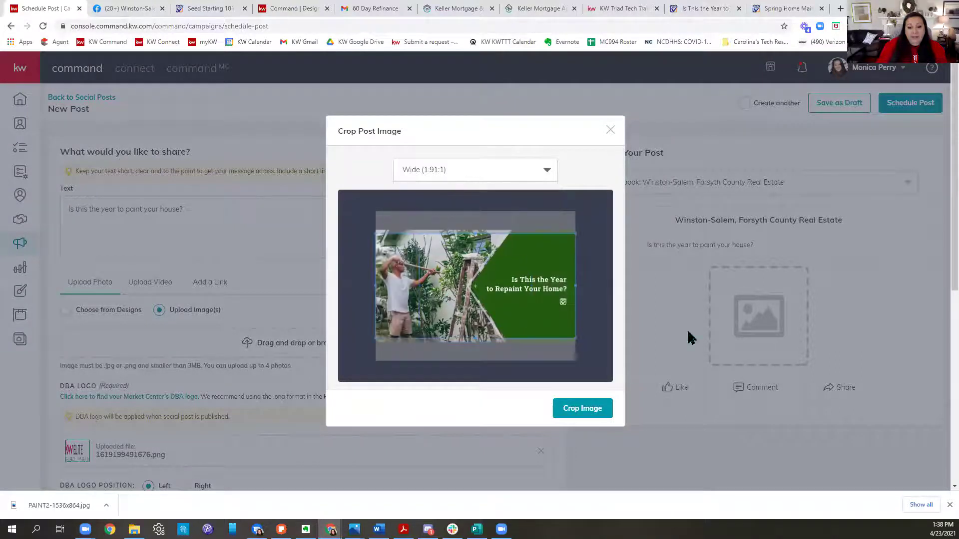
pyautogui.click(601, 408)
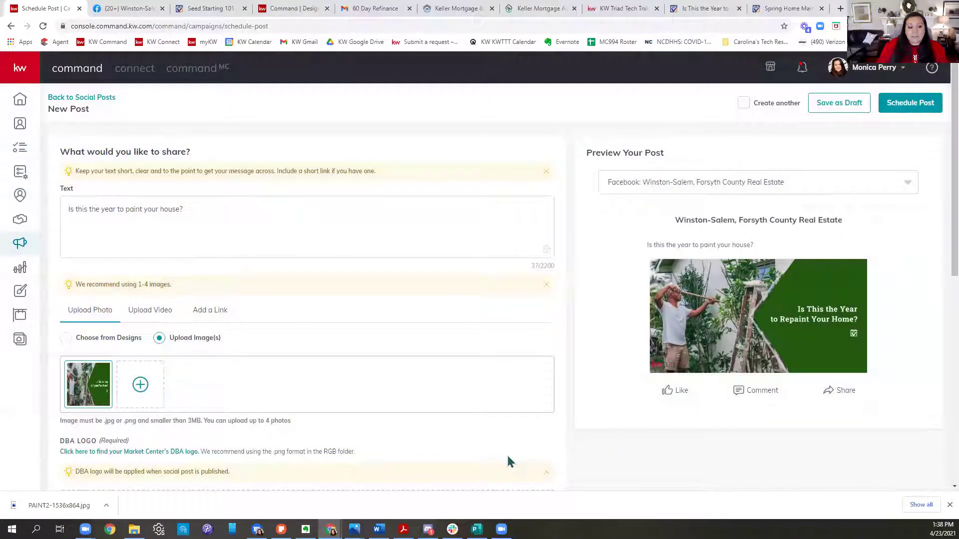
# Step: Add 'Check out this article!' and paste the HomeKeepr article link into the post text
pyautogui.click(292, 211)
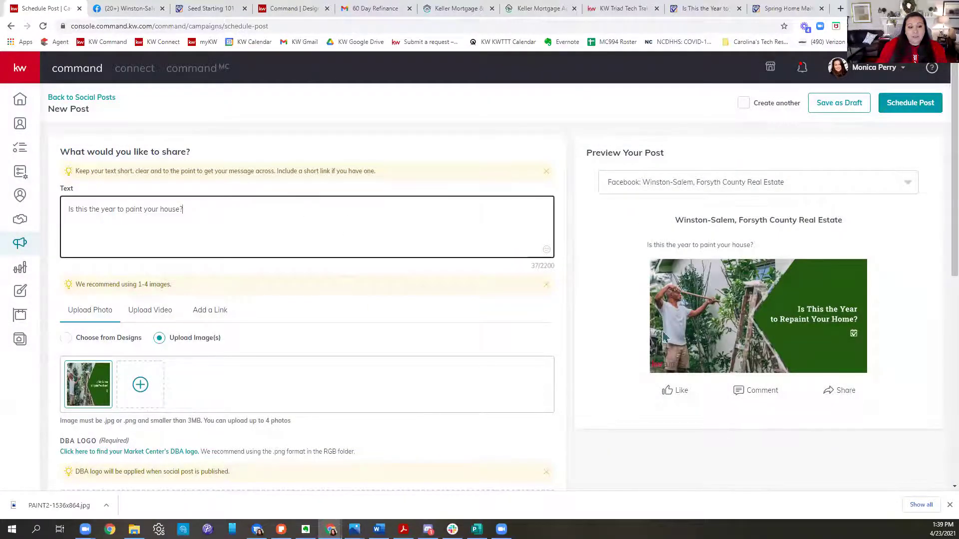
pyautogui.write('Check out this article!')
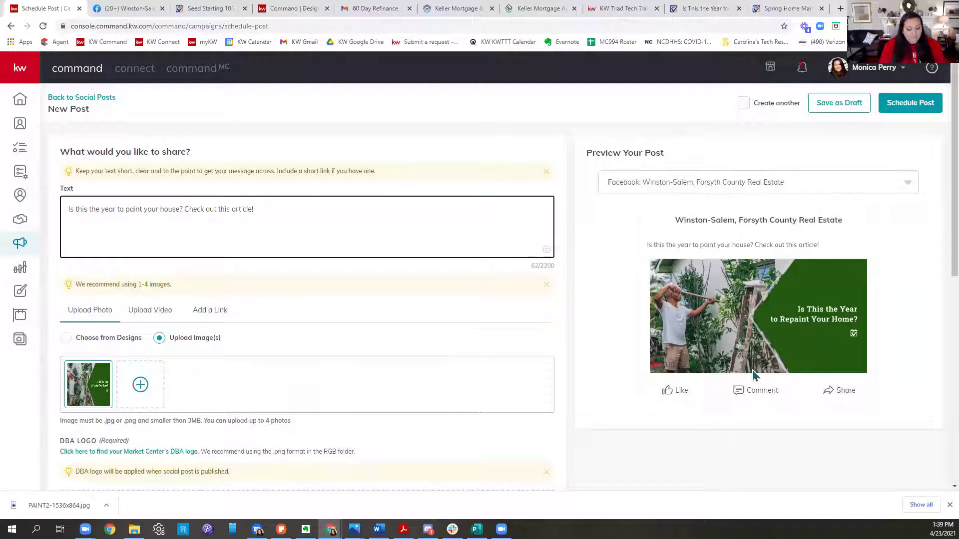
pyautogui.hotkey('ctrl', 'v')
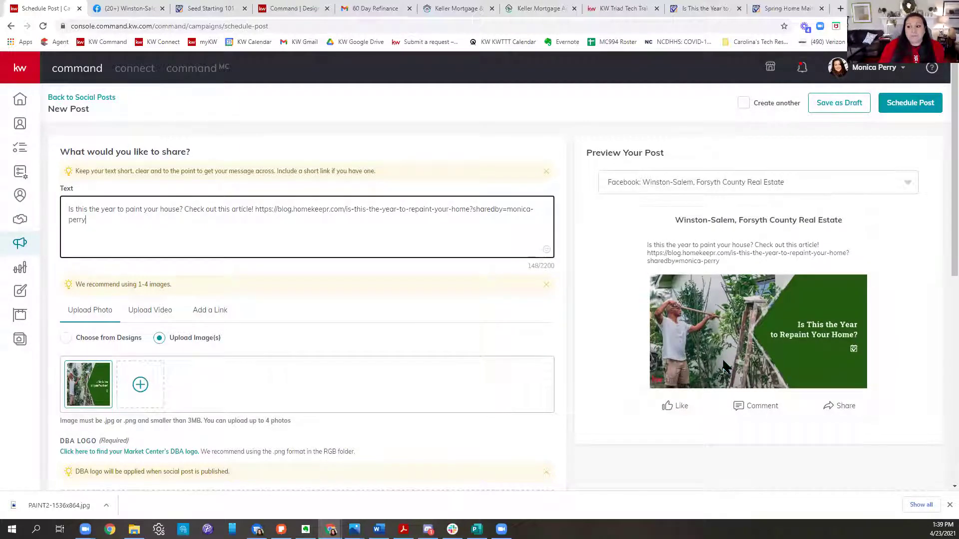
# Step: Set the post's publishing date to May 4, 2021 with the hour at 08
pyautogui.click(905, 107)
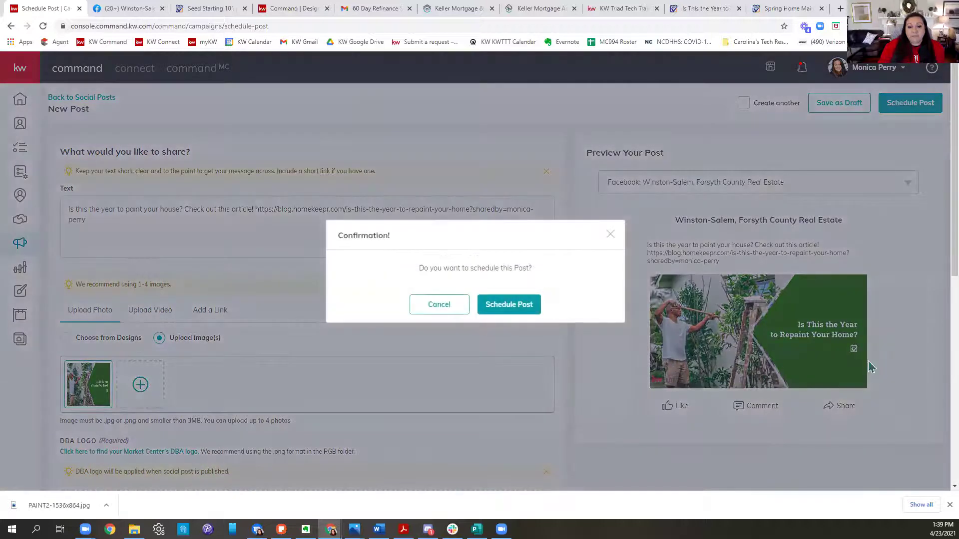
pyautogui.click(610, 234)
pyautogui.scroll(-4, 202, 368)
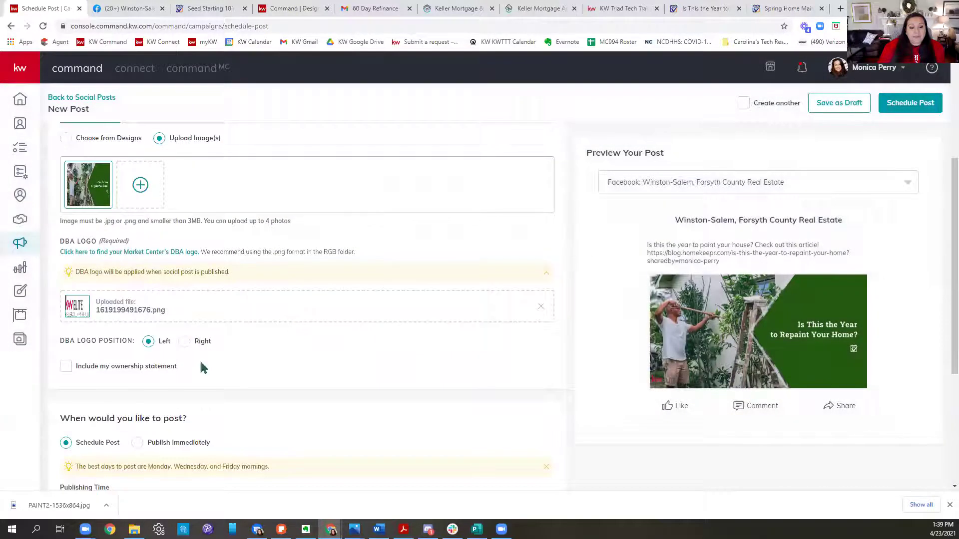
pyautogui.scroll(-4, 370, 265)
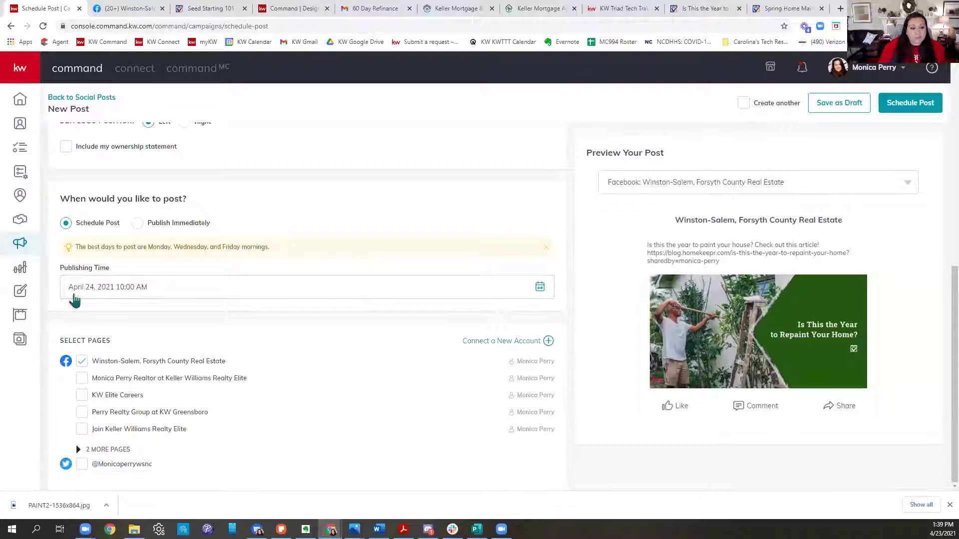
pyautogui.click(75, 297)
pyautogui.click(203, 323)
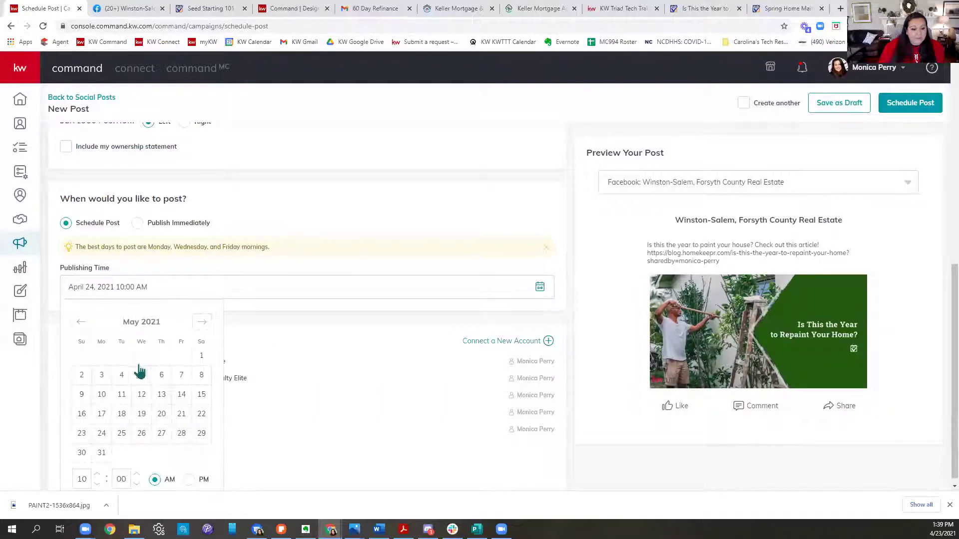
pyautogui.click(121, 377)
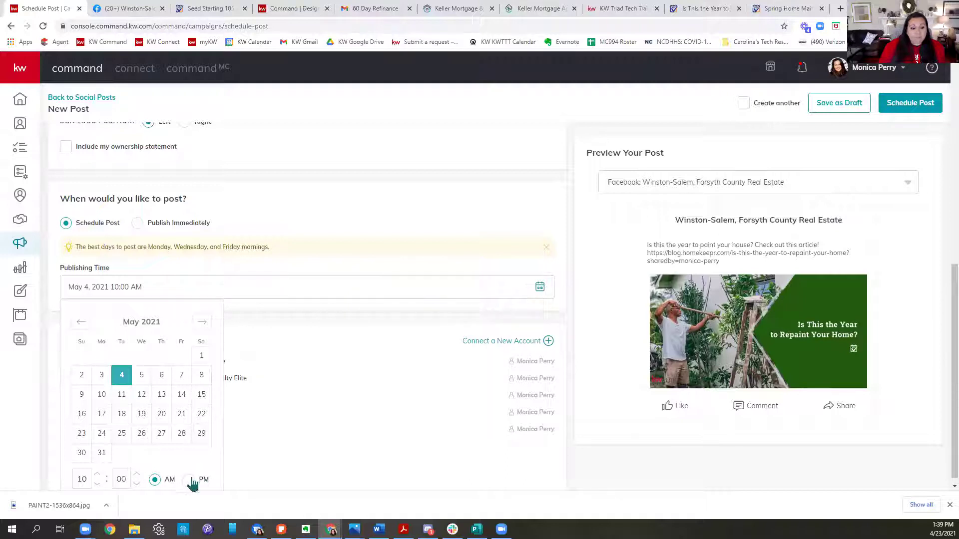
pyautogui.write('08')
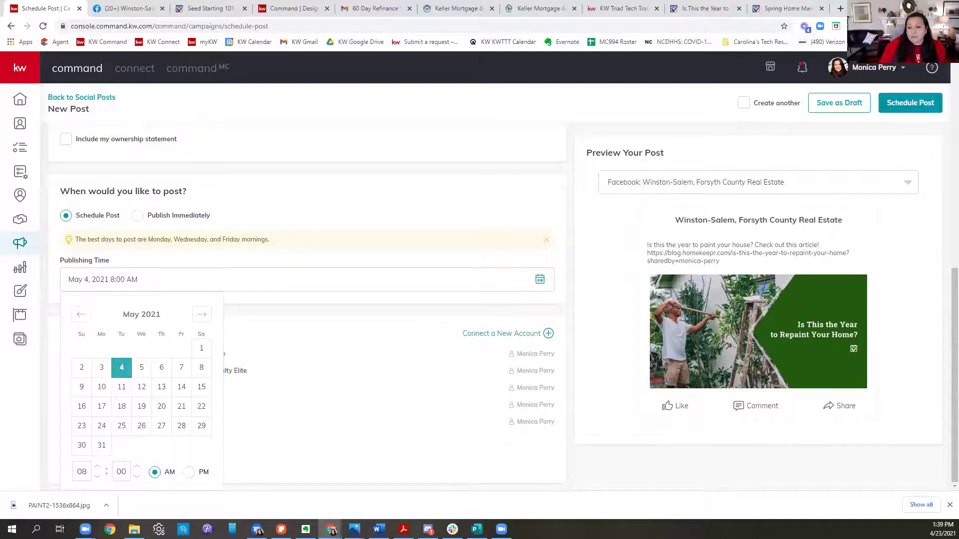
# Step: Close the date picker and schedule the post for May 4, 2021 at 8:00 AM
pyautogui.click(949, 505)
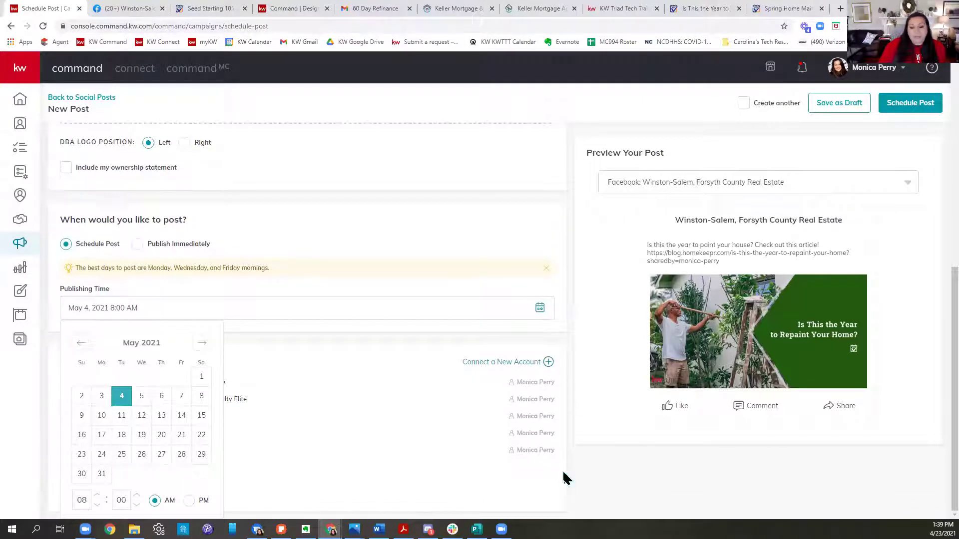
pyautogui.click(348, 441)
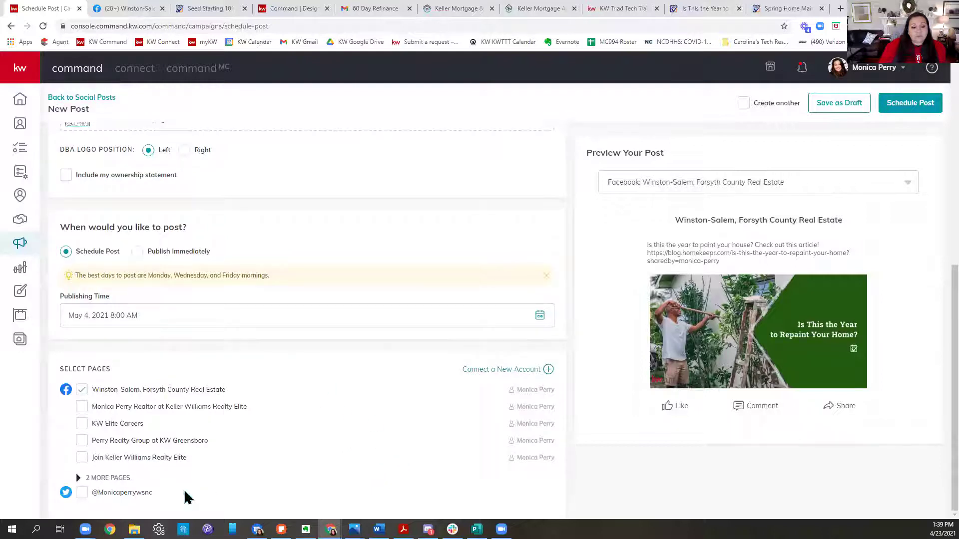
pyautogui.click(906, 110)
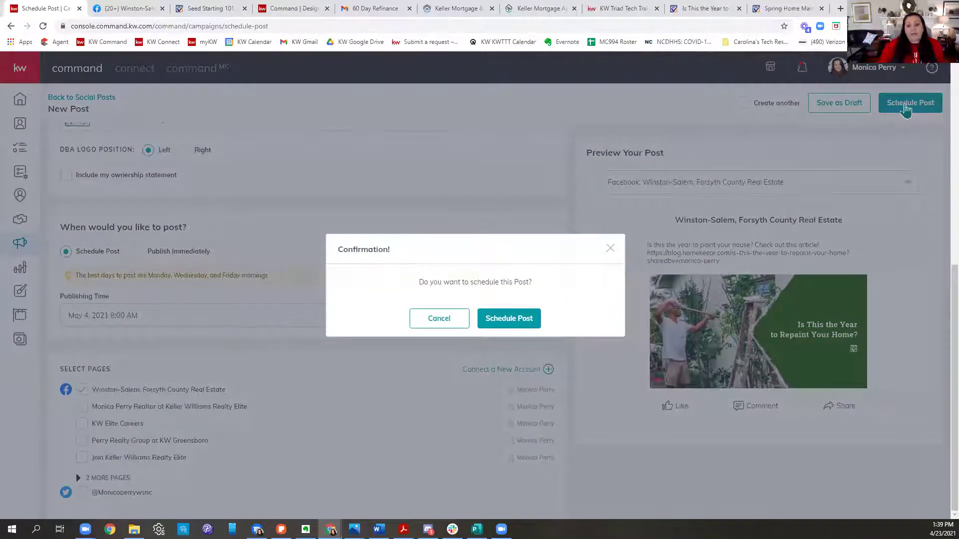
pyautogui.click(517, 323)
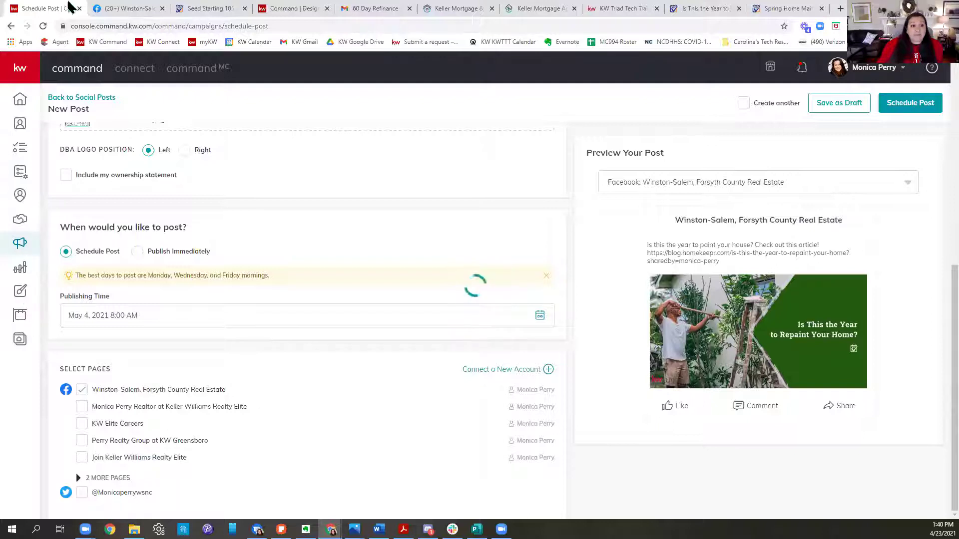
# Step: Switch to the Command | Design browser tab with My Design Templates
pyautogui.click(299, 9)
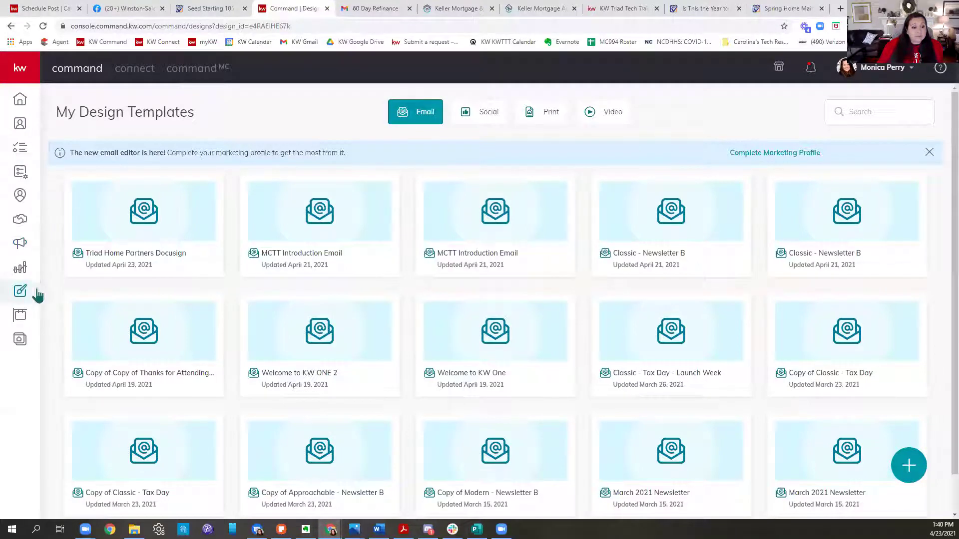
# Step: Start a new Social design from the Designs list and continue to the template library
pyautogui.click(21, 293)
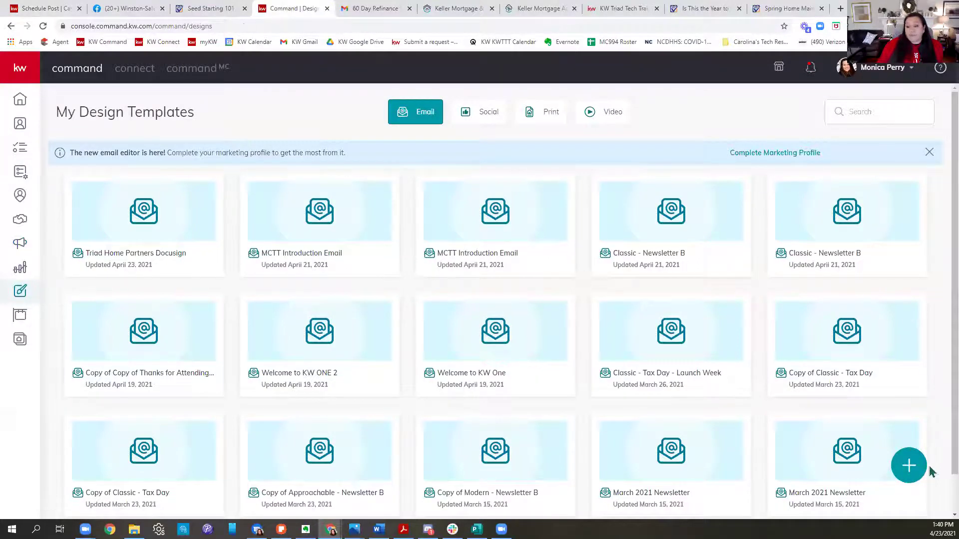
pyautogui.click(910, 472)
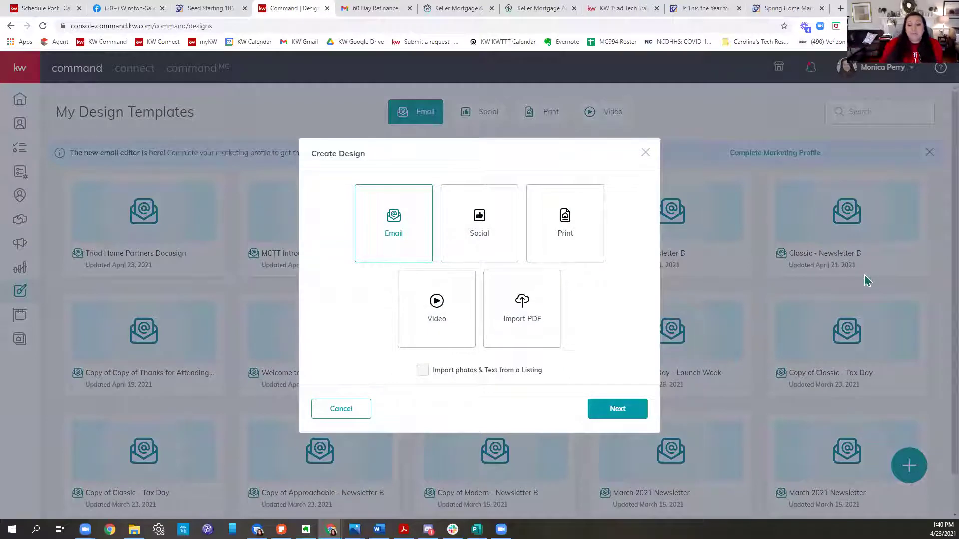
pyautogui.click(482, 249)
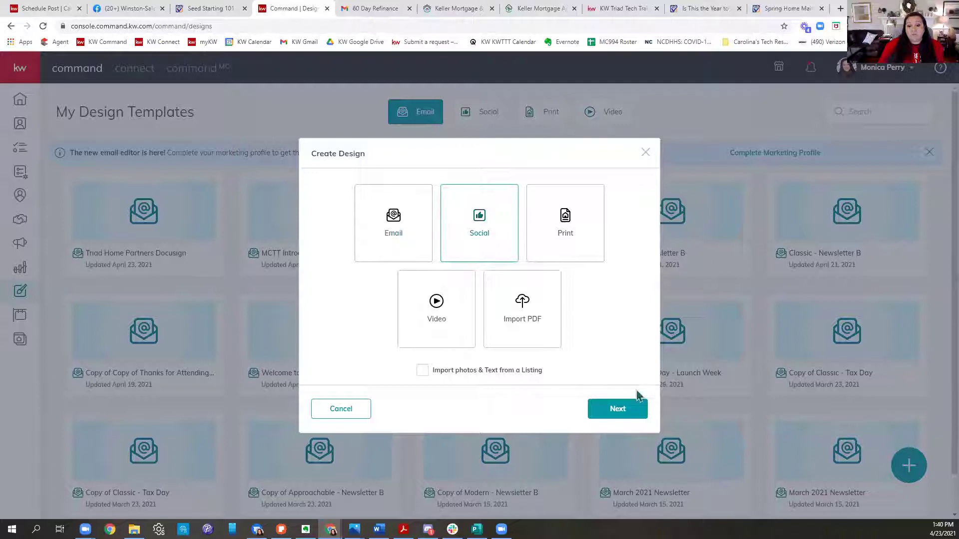
pyautogui.click(599, 415)
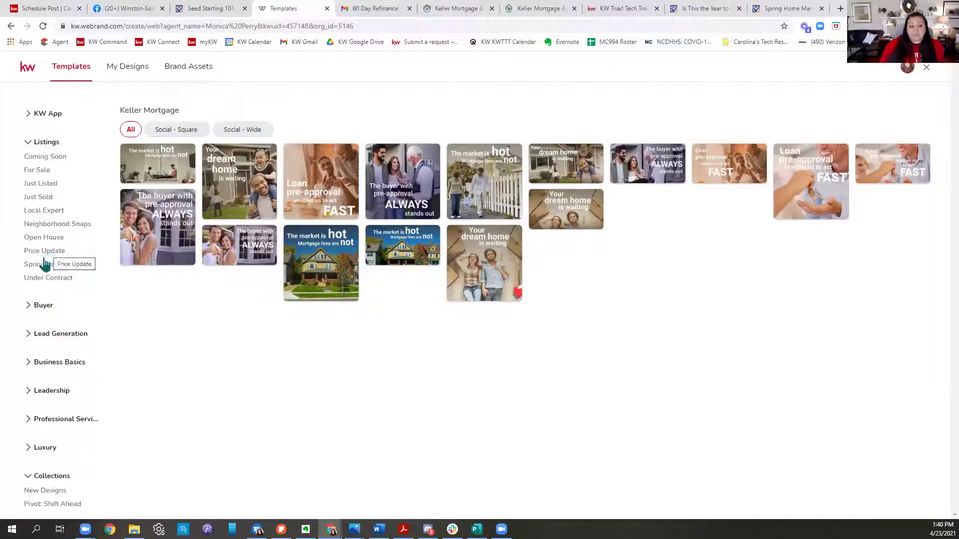
# Step: Filter the Just Listed templates to Social - Wide and open the last wide template
pyautogui.click(44, 184)
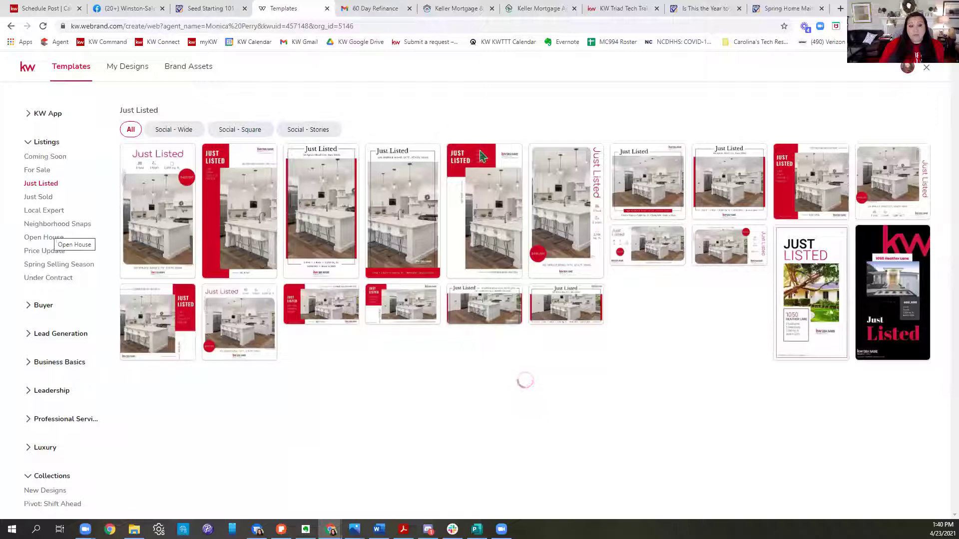
pyautogui.click(177, 132)
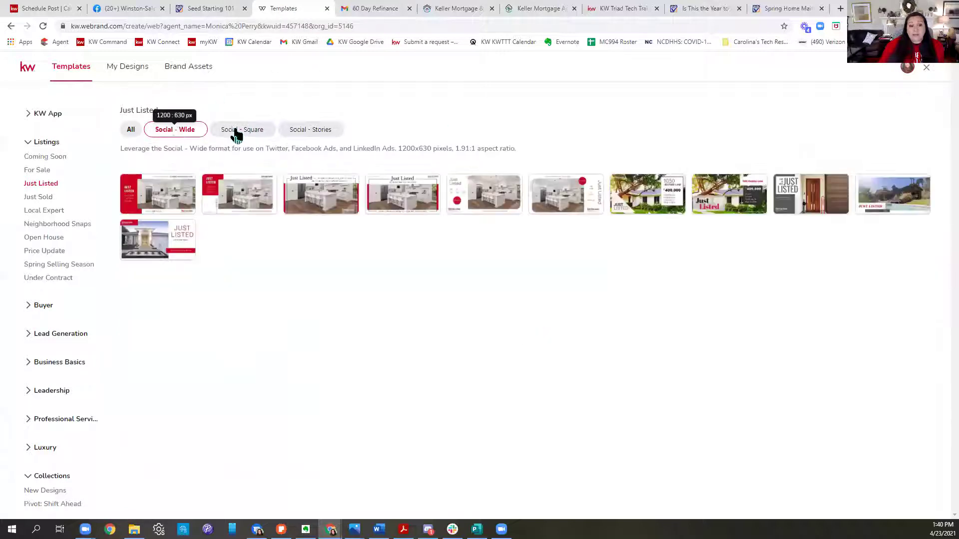
pyautogui.click(256, 133)
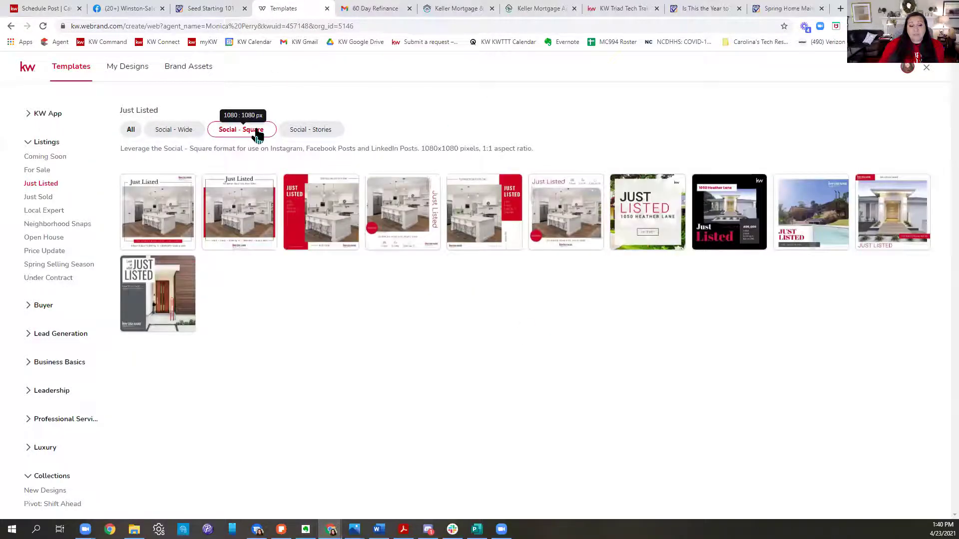
pyautogui.click(323, 136)
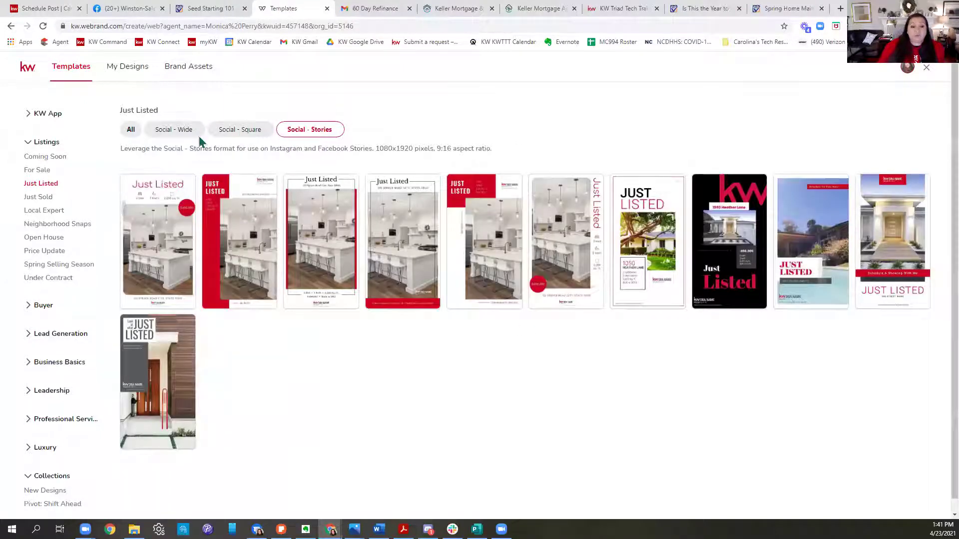
pyautogui.click(183, 133)
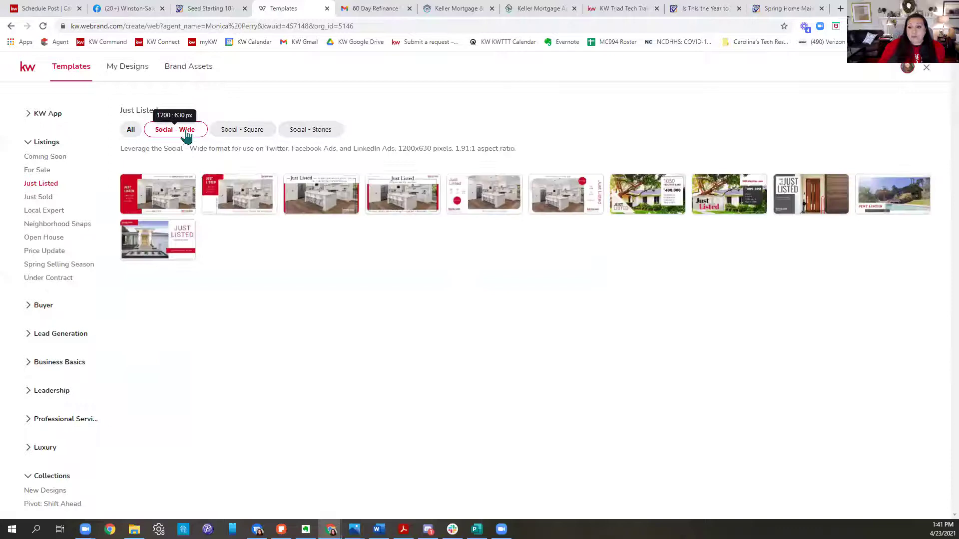
pyautogui.click(907, 197)
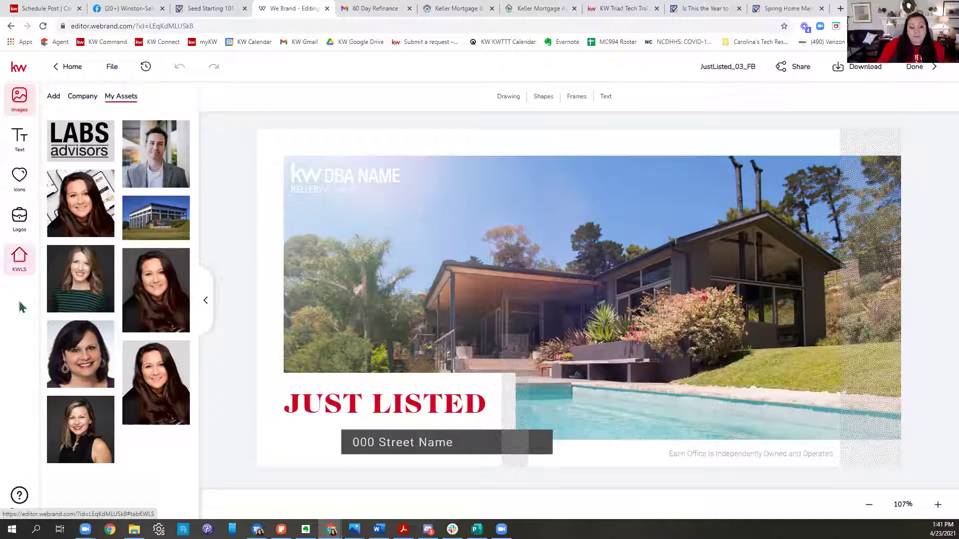
pyautogui.click(22, 266)
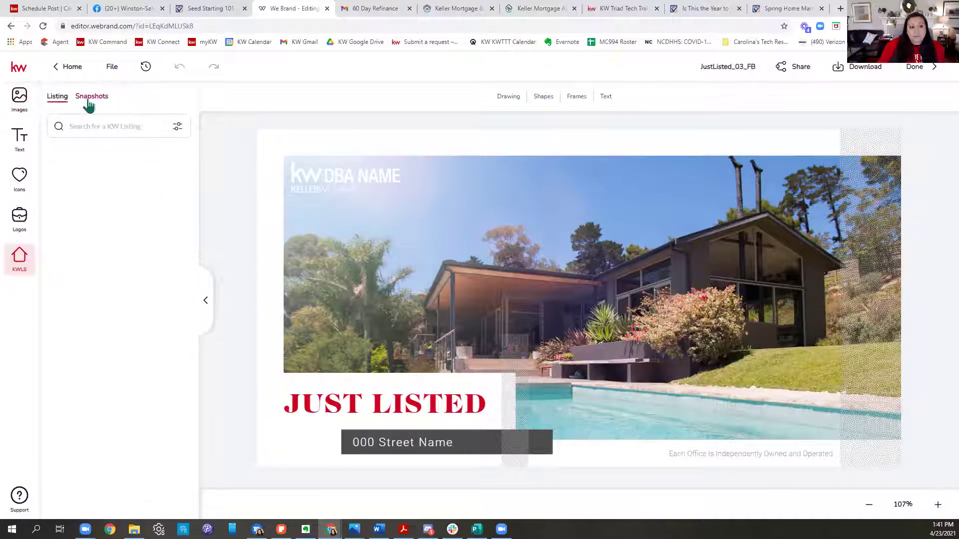
pyautogui.click(96, 127)
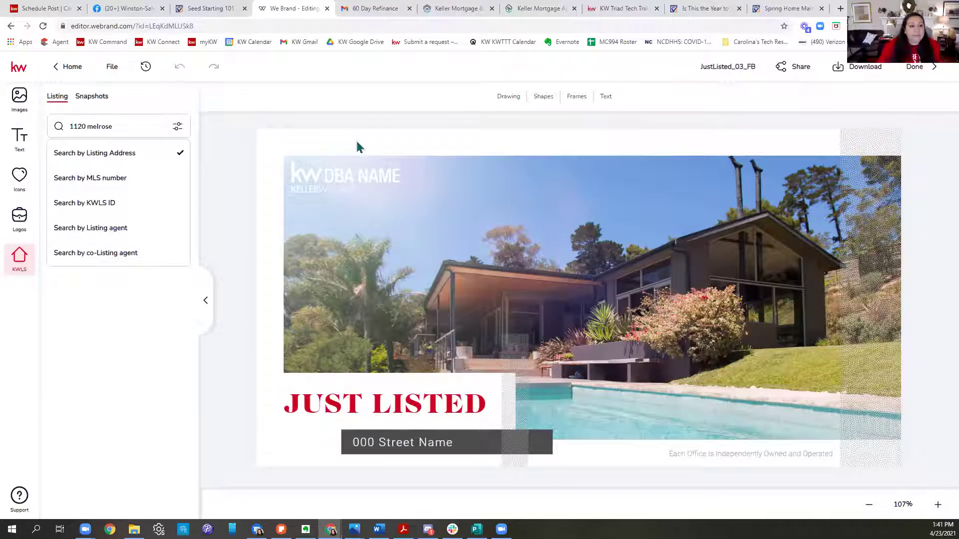
pyautogui.press('Return')
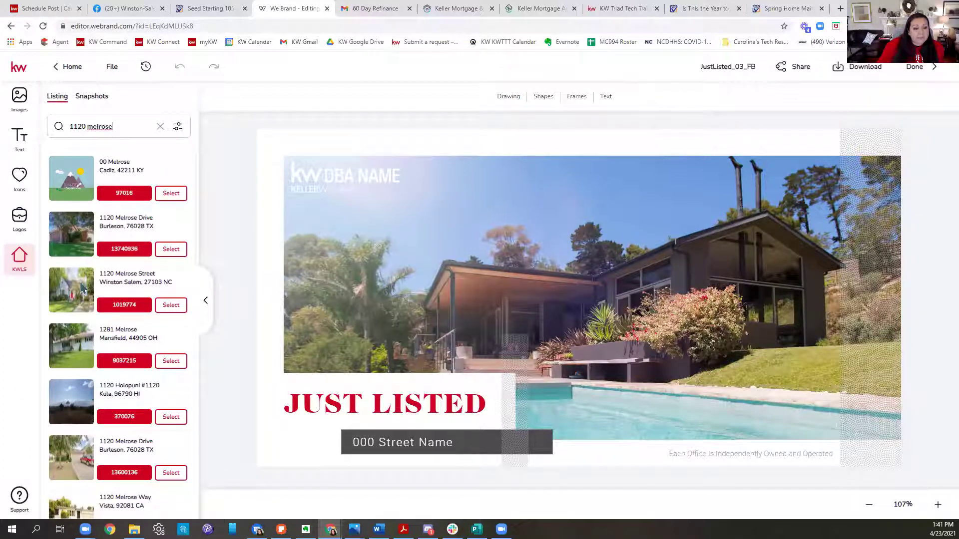
pyautogui.click(82, 306)
# Step: Replace the template's pool-house photo with the listing's front exterior photo
pyautogui.moveTo(451, 530)
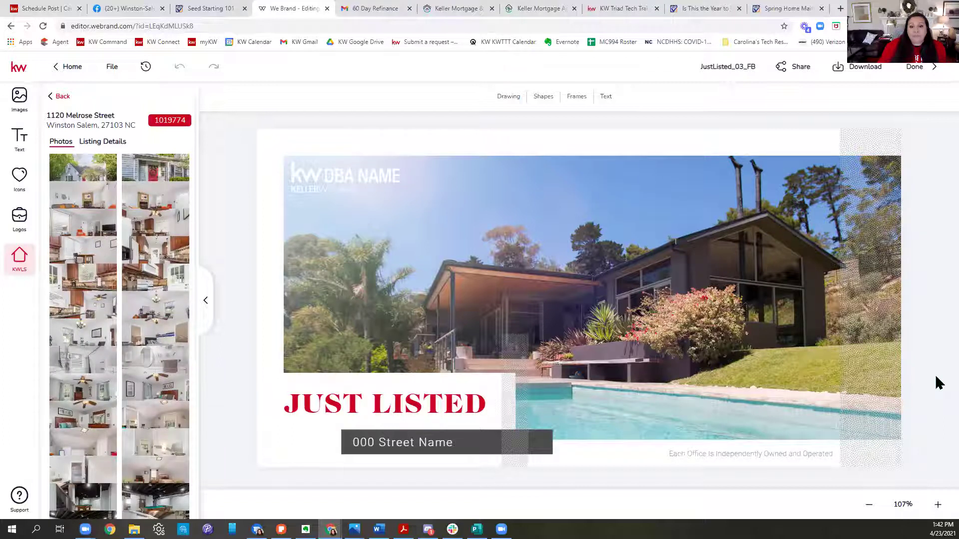
pyautogui.click(686, 239)
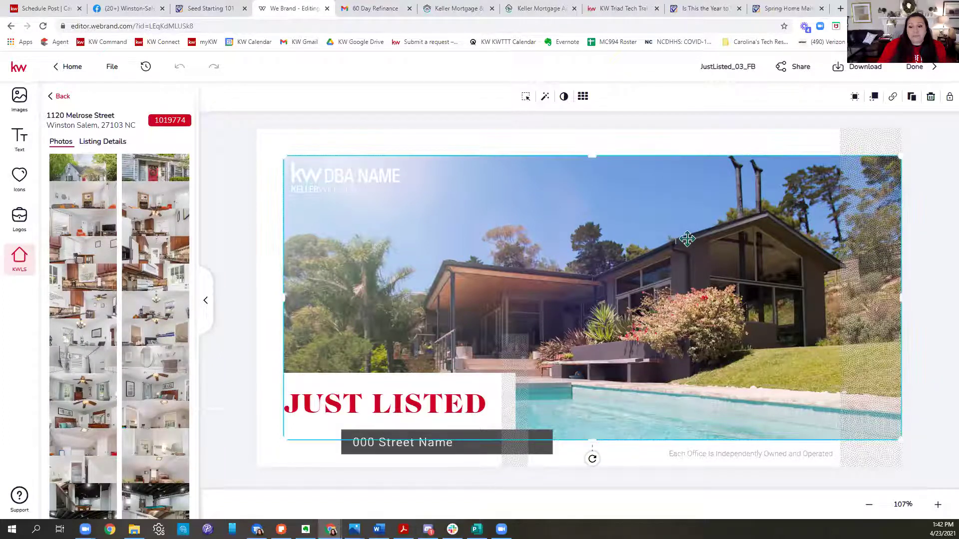
pyautogui.moveTo(87, 170)
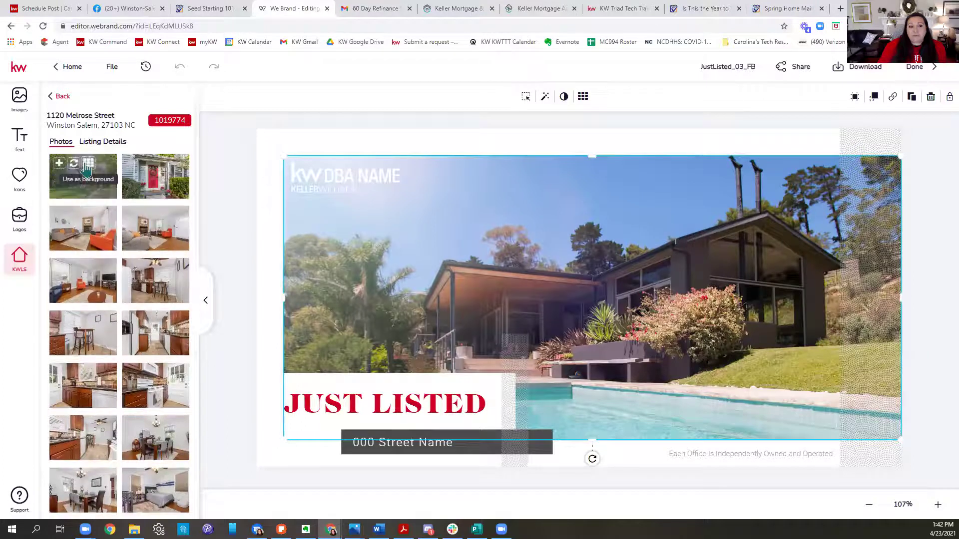
pyautogui.click(75, 167)
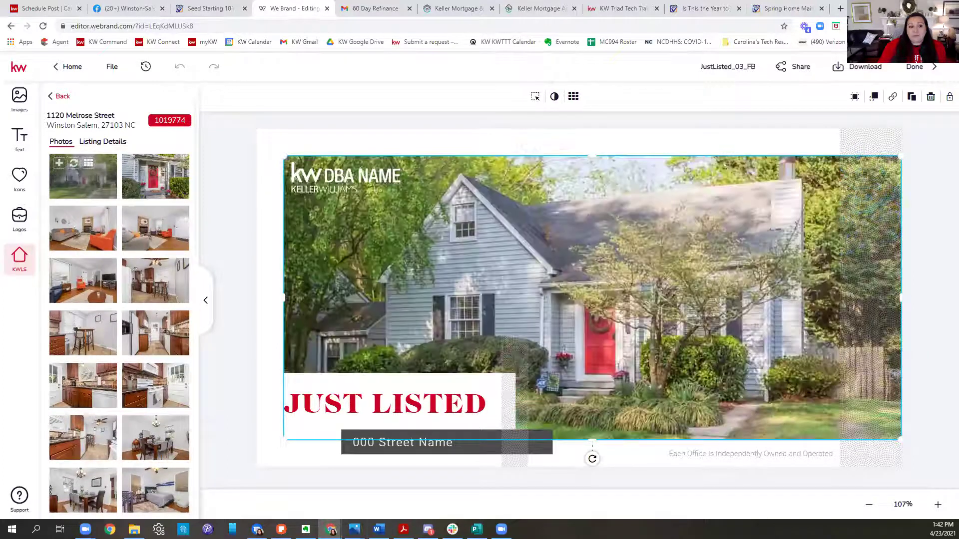
# Step: Replace the DBA NAME logo with a smaller white KW ONE logo in the photo's top-left corner
pyautogui.click(332, 190)
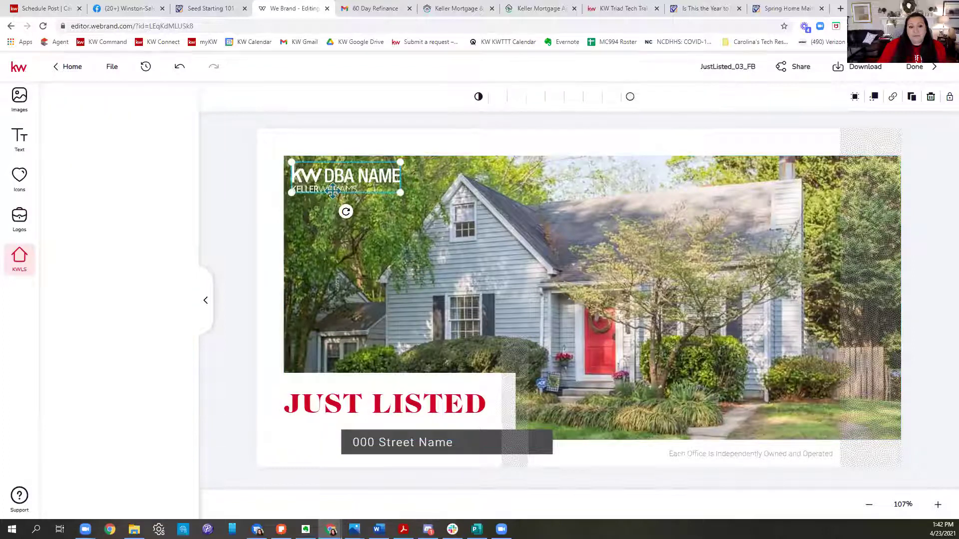
pyautogui.click(332, 190)
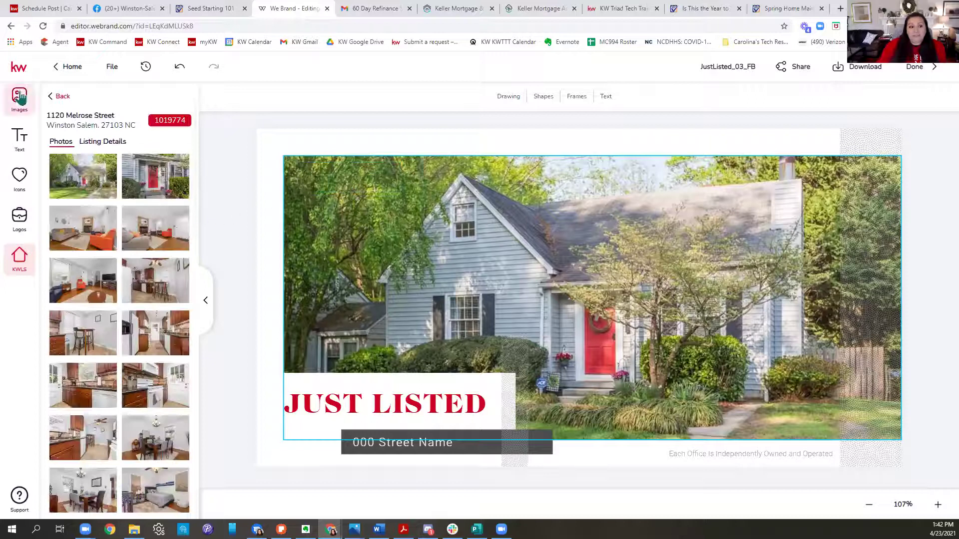
pyautogui.click(22, 212)
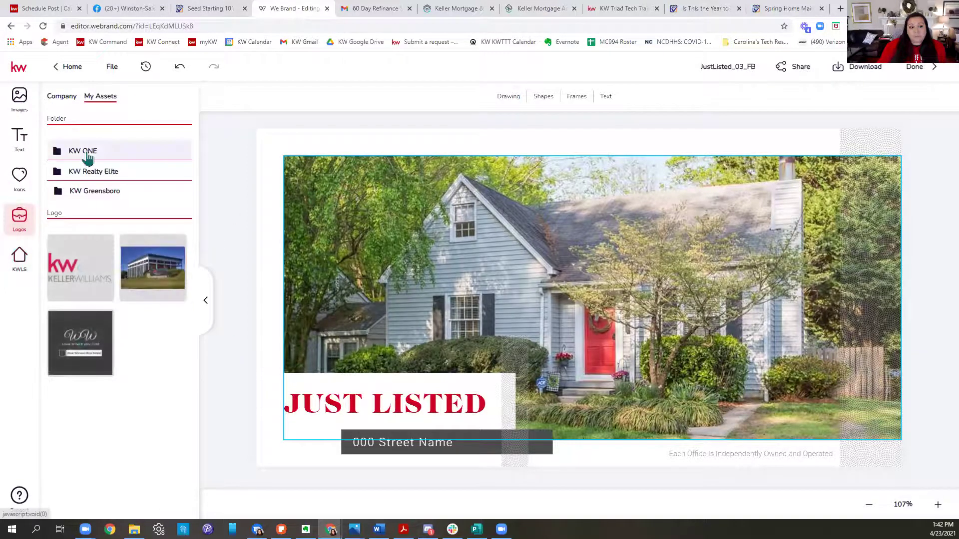
pyautogui.click(86, 153)
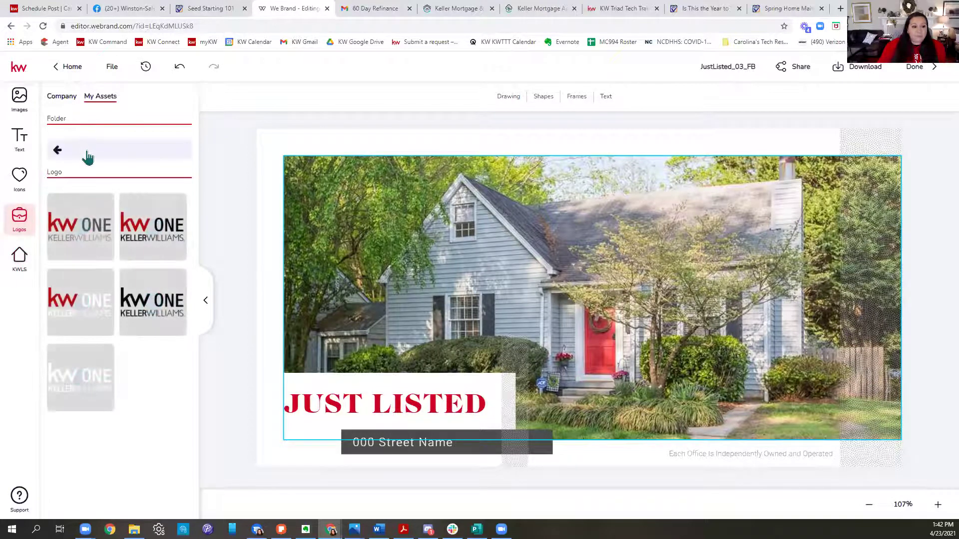
pyautogui.click(87, 382)
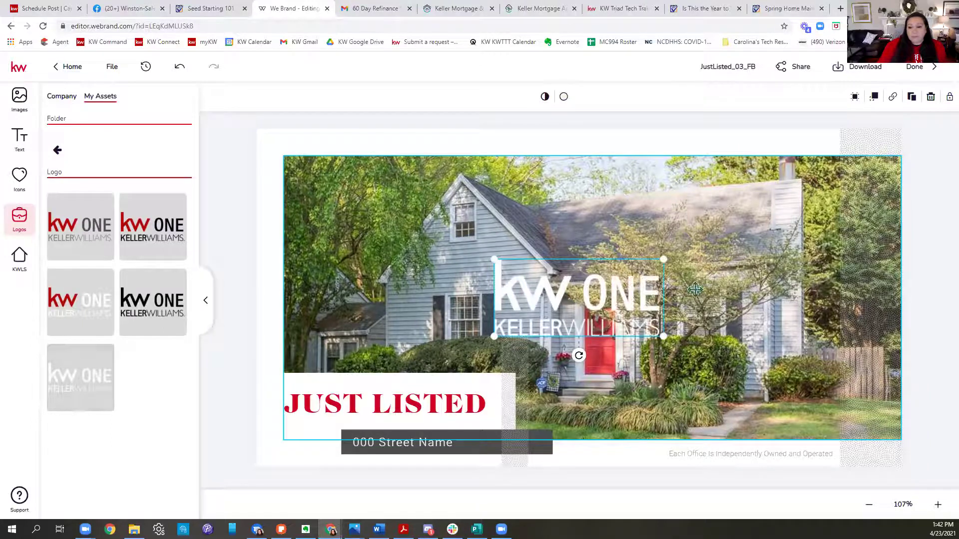
pyautogui.moveTo(665, 336); pyautogui.dragTo(584, 300)
pyautogui.moveTo(499, 242); pyautogui.dragTo(374, 189)
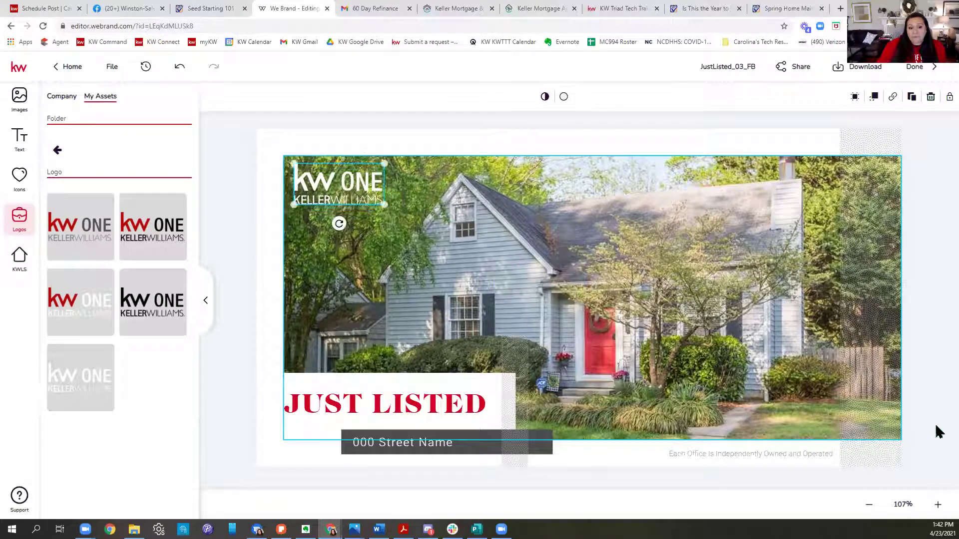
pyautogui.click(847, 306)
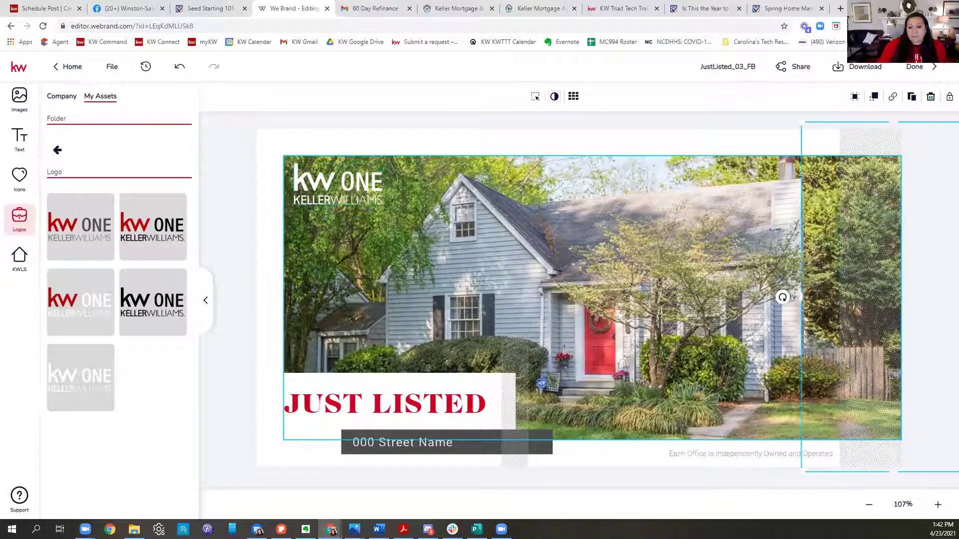
pyautogui.doubleClick(387, 443)
pyautogui.moveTo(354, 441); pyautogui.dragTo(450, 442)
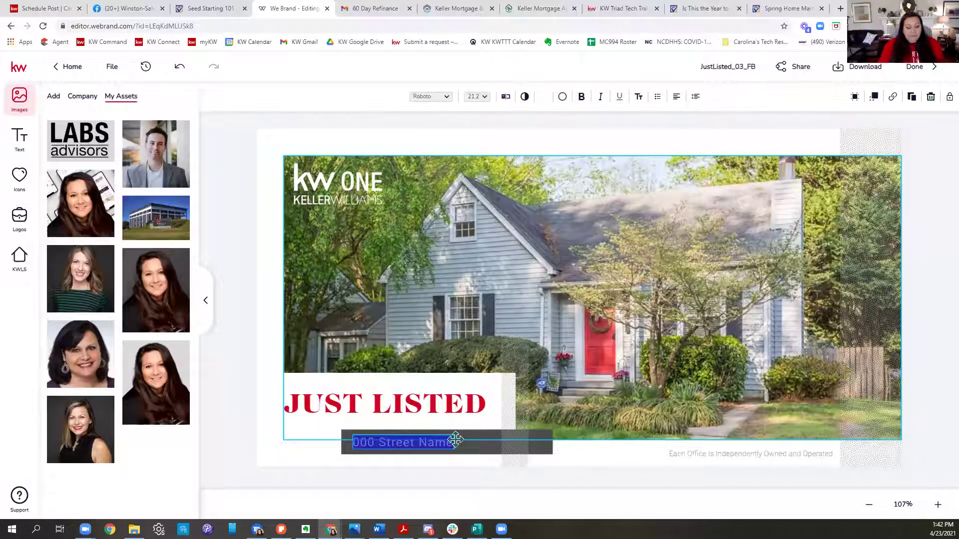
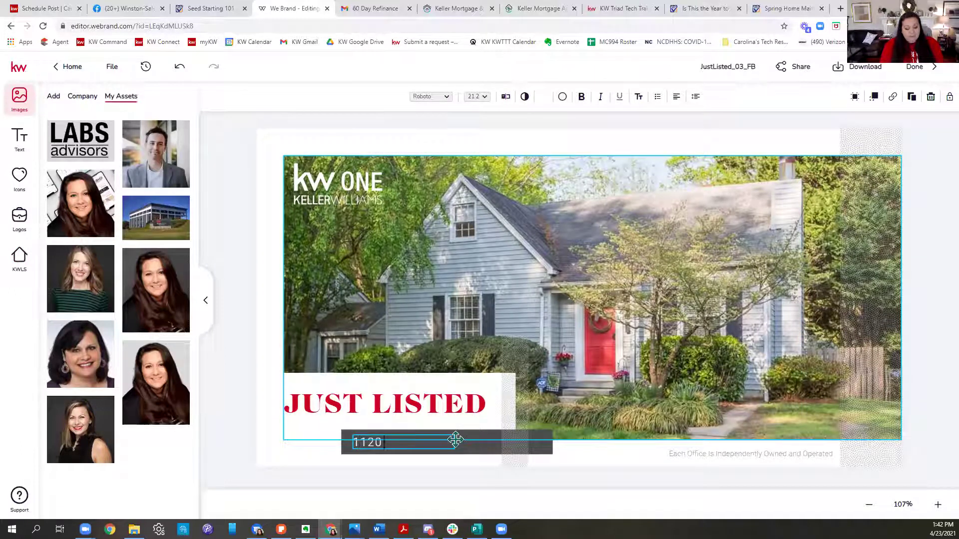
pyautogui.click(456, 439)
pyautogui.moveTo(455, 449); pyautogui.dragTo(486, 448)
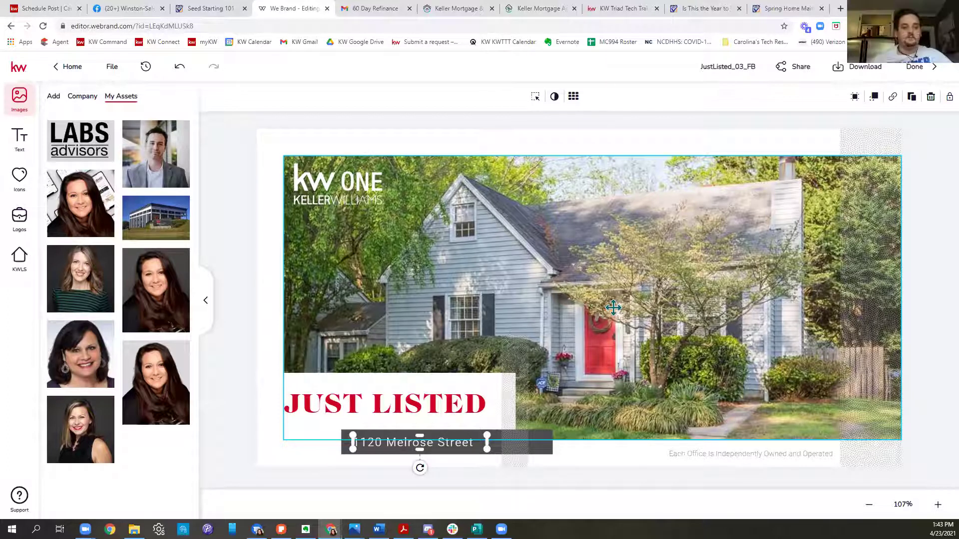
# Step: Rename the design 'FB - 4.23.21', then close the editor and save changes
pyautogui.click(699, 120)
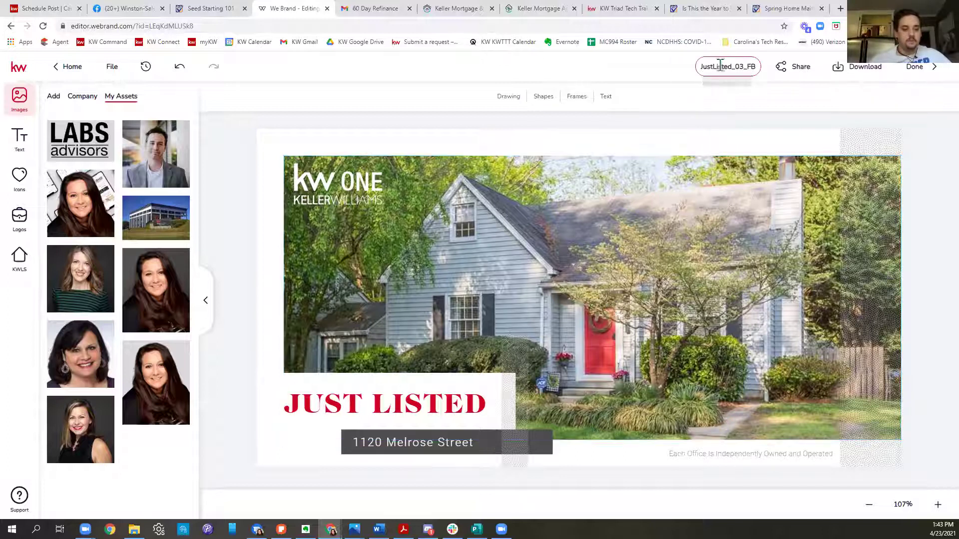
pyautogui.click(701, 66)
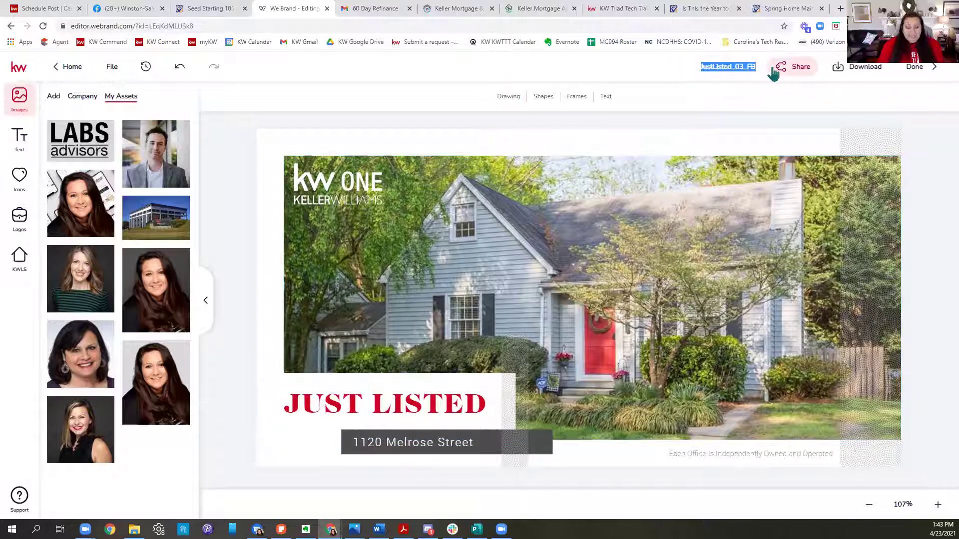
pyautogui.write('B - 4.2')
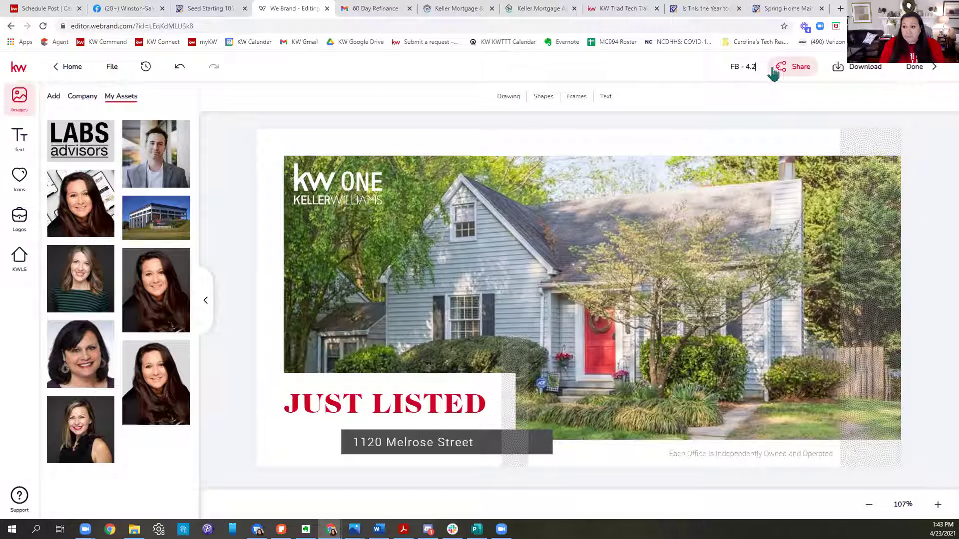
pyautogui.write('1')
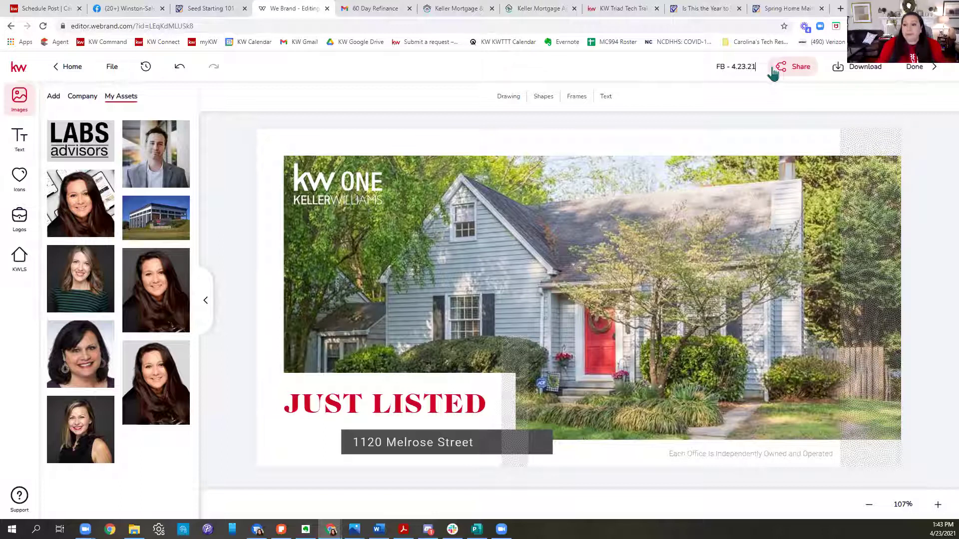
pyautogui.press('Return')
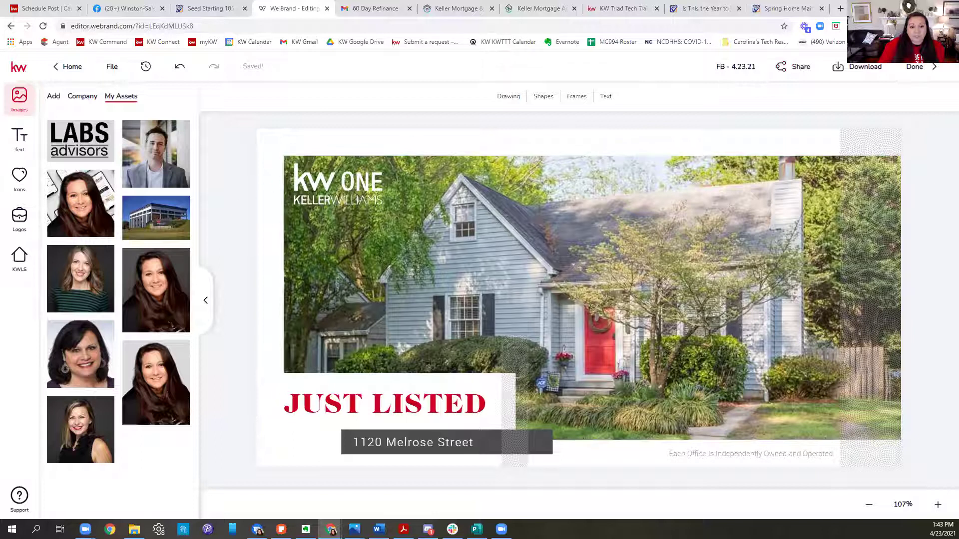
pyautogui.click(937, 67)
pyautogui.click(516, 327)
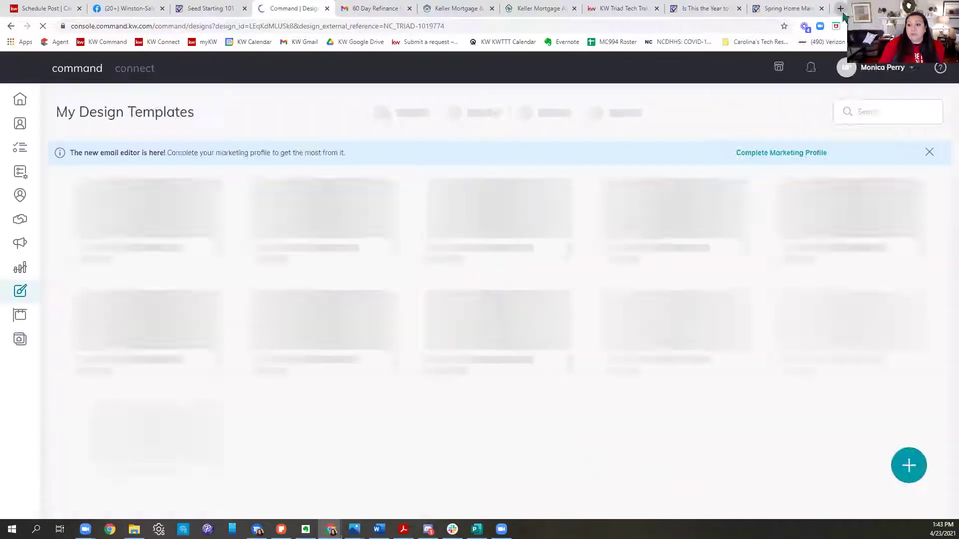
pyautogui.click(841, 11)
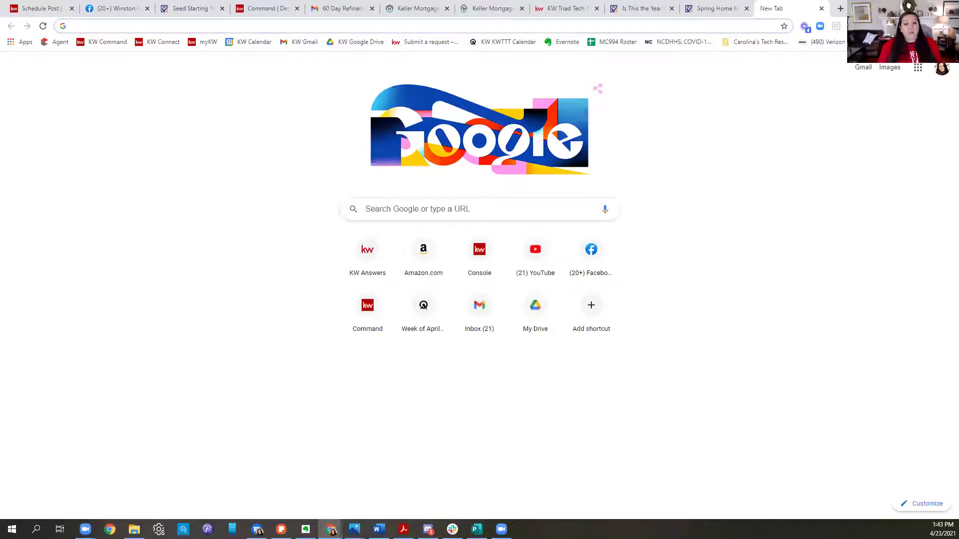
pyautogui.write('monica')
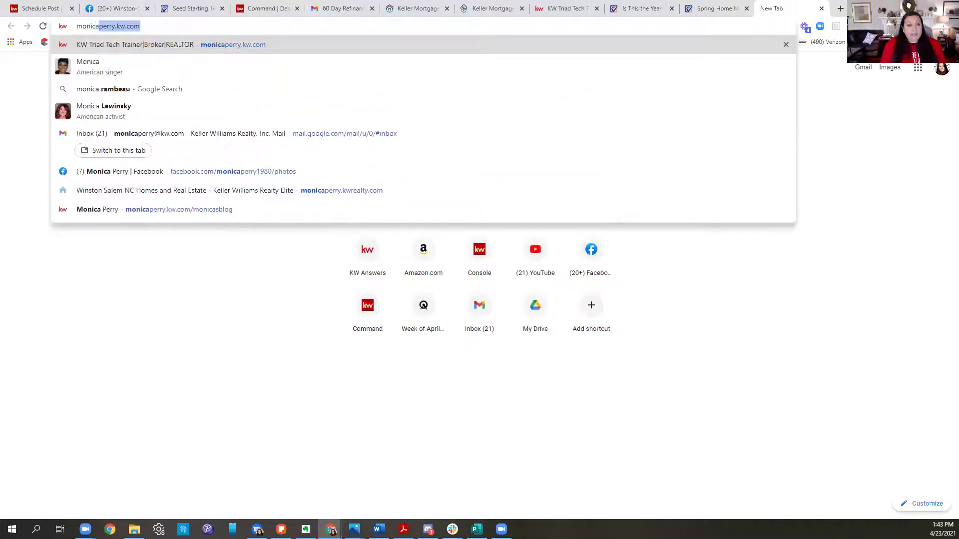
pyautogui.press('Return')
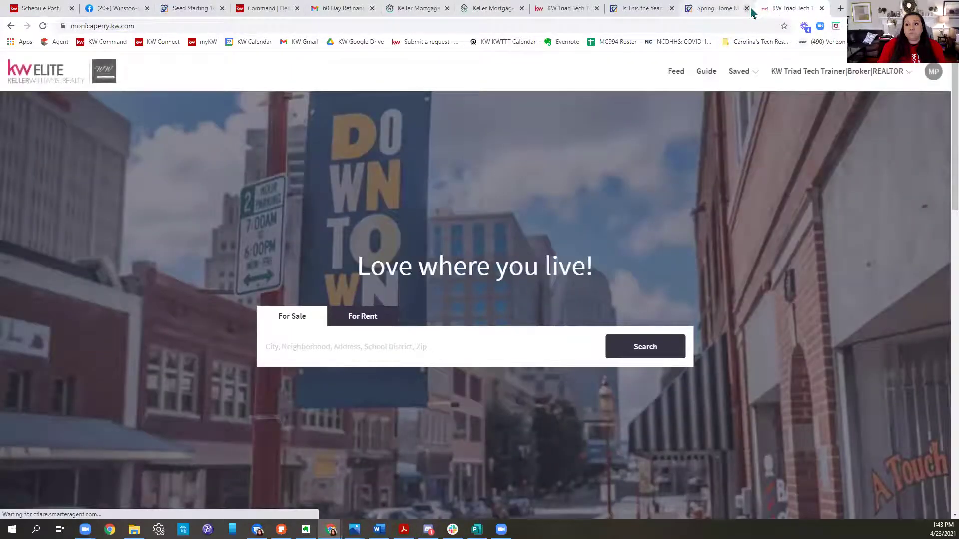
pyautogui.click(409, 346)
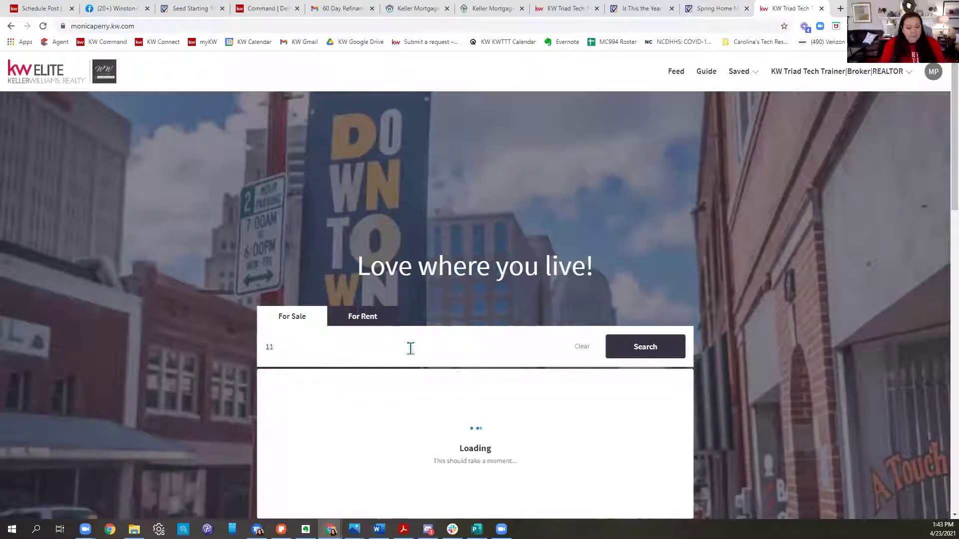
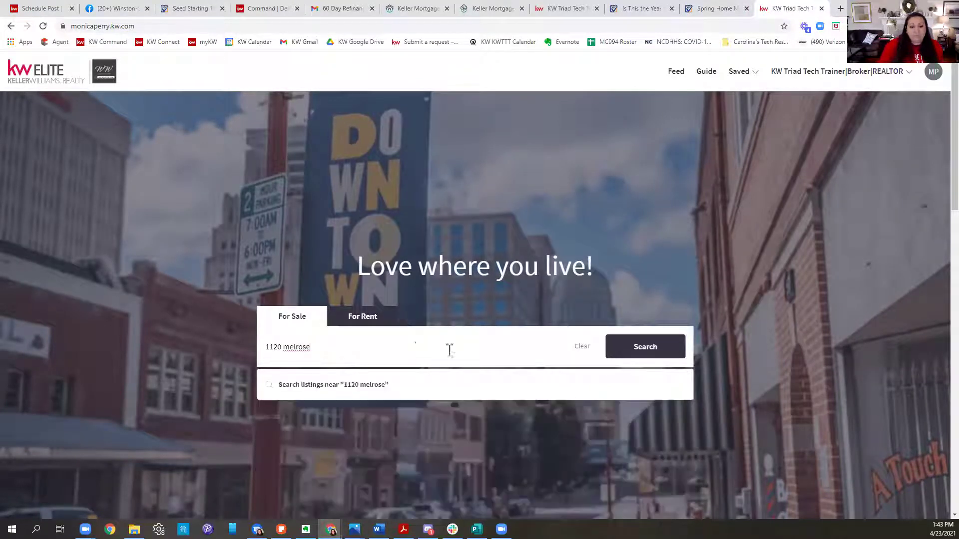
pyautogui.click(631, 353)
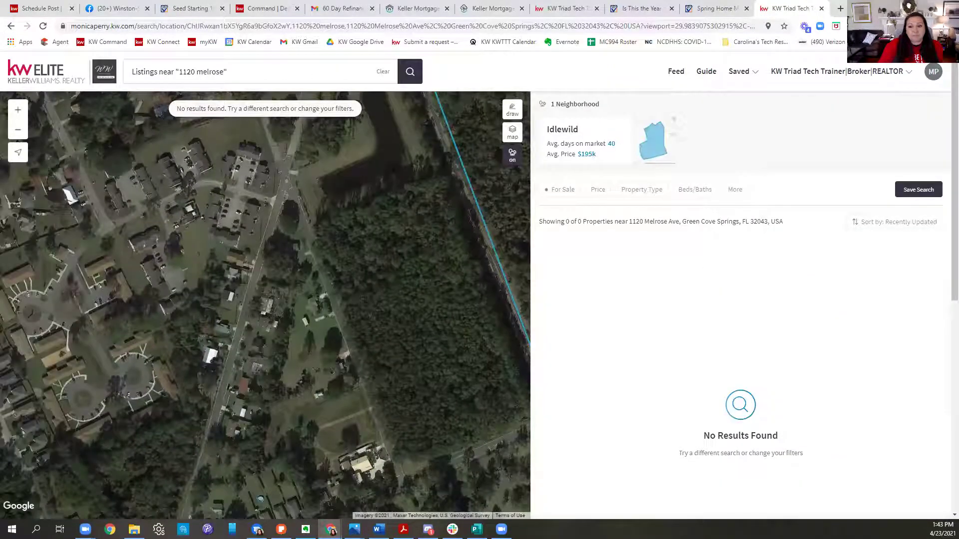
pyautogui.click(253, 77)
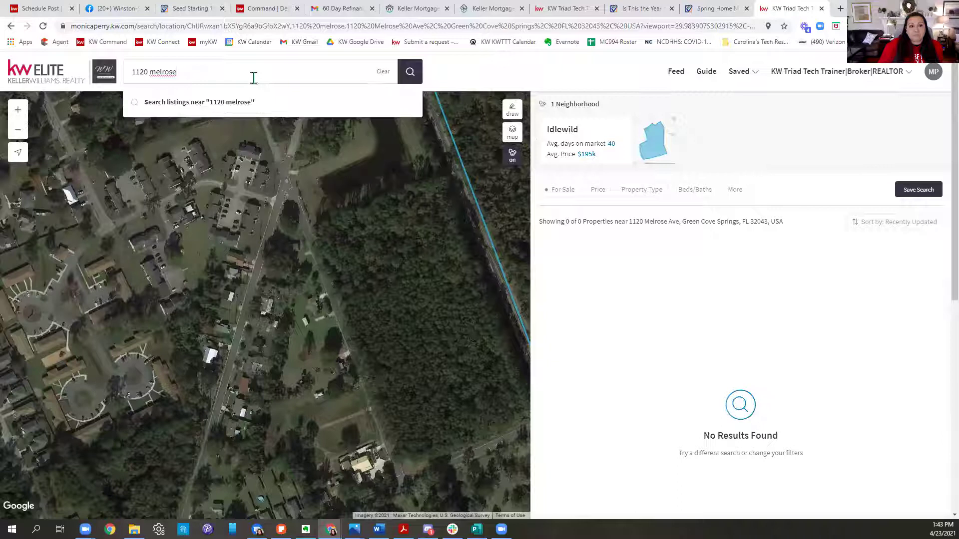
pyautogui.write('stre')
pyautogui.write('et')
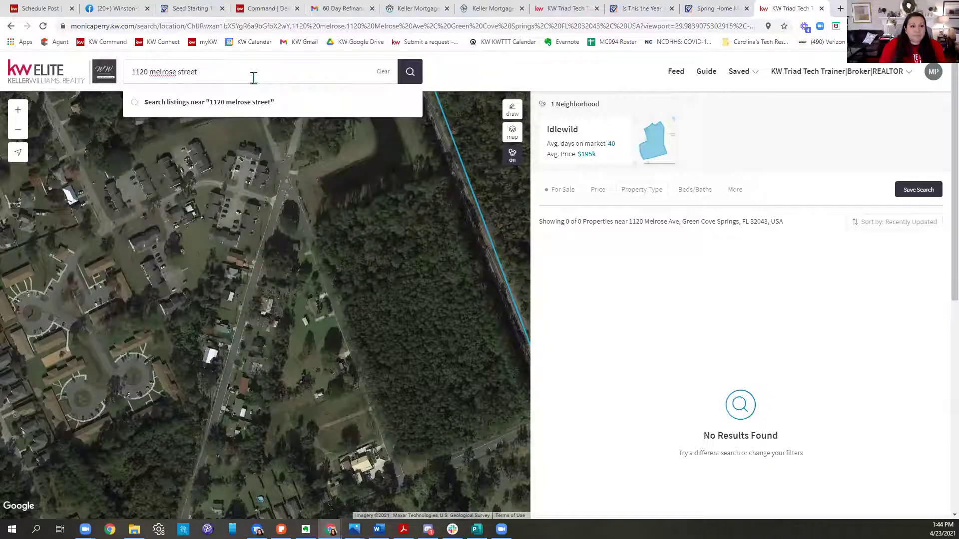
pyautogui.click(410, 77)
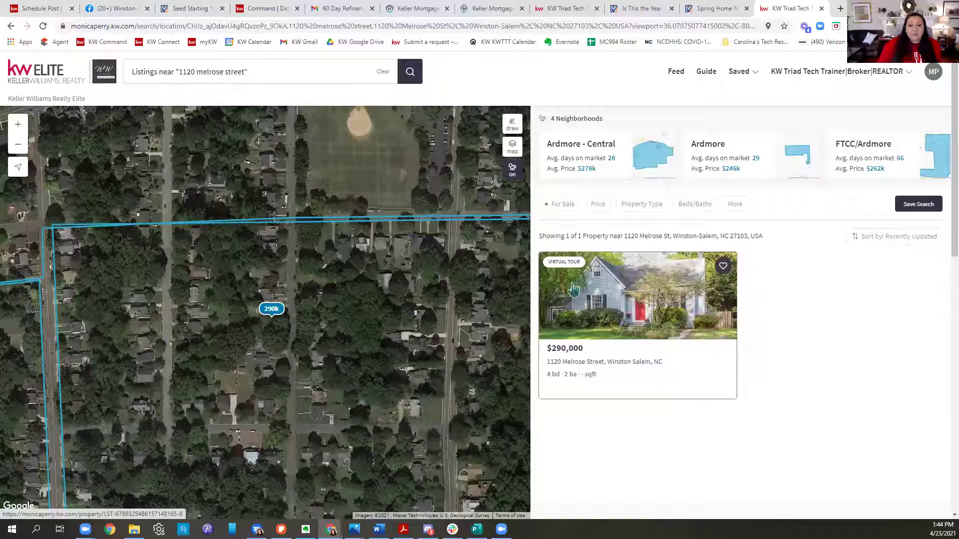
pyautogui.click(645, 309)
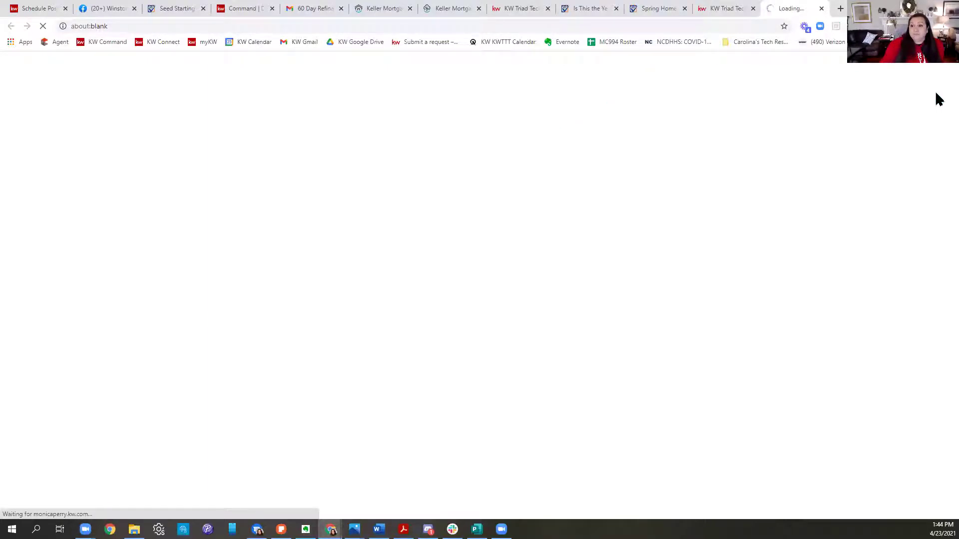
# Step: Close the extra article and duplicate map tabs, then reload the stalled property page
pyautogui.click(684, 9)
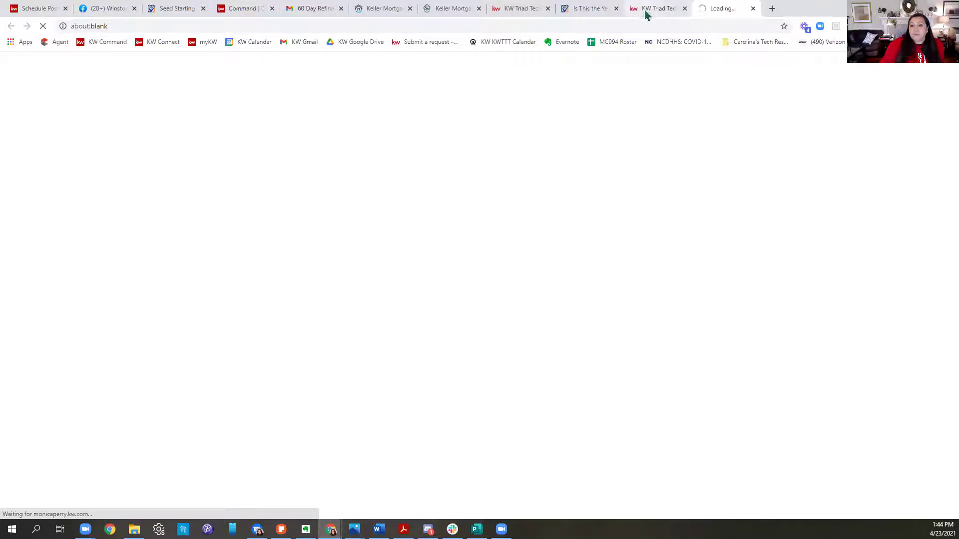
pyautogui.click(583, 15)
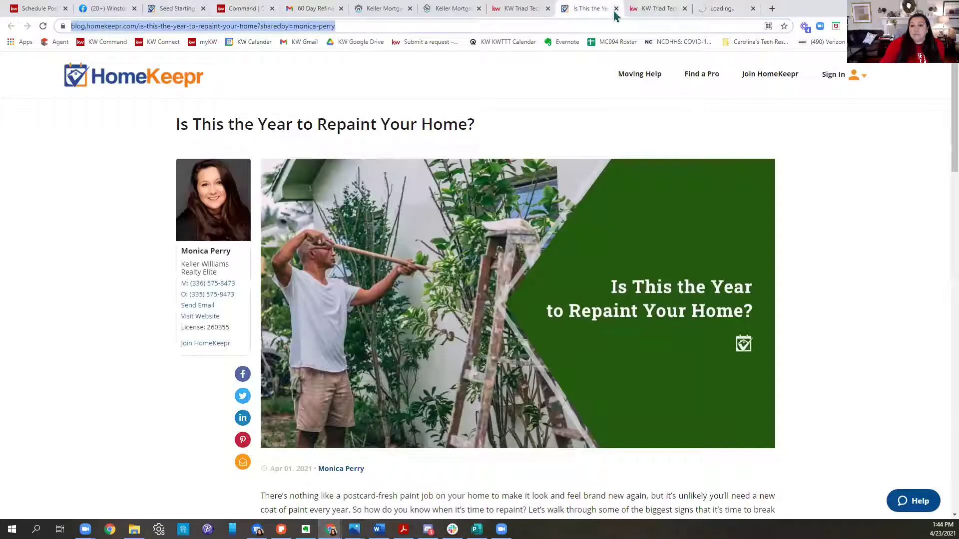
pyautogui.click(616, 9)
pyautogui.click(547, 9)
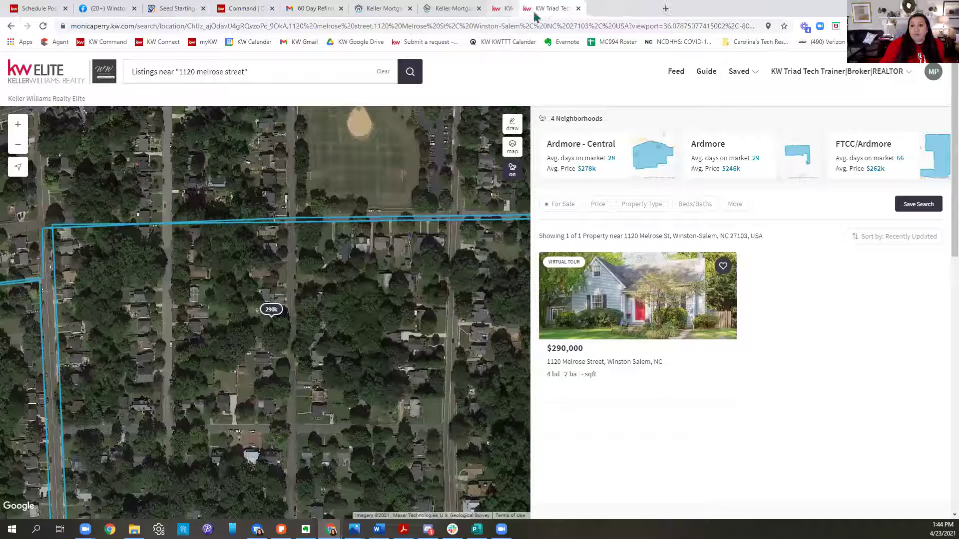
pyautogui.click(585, 13)
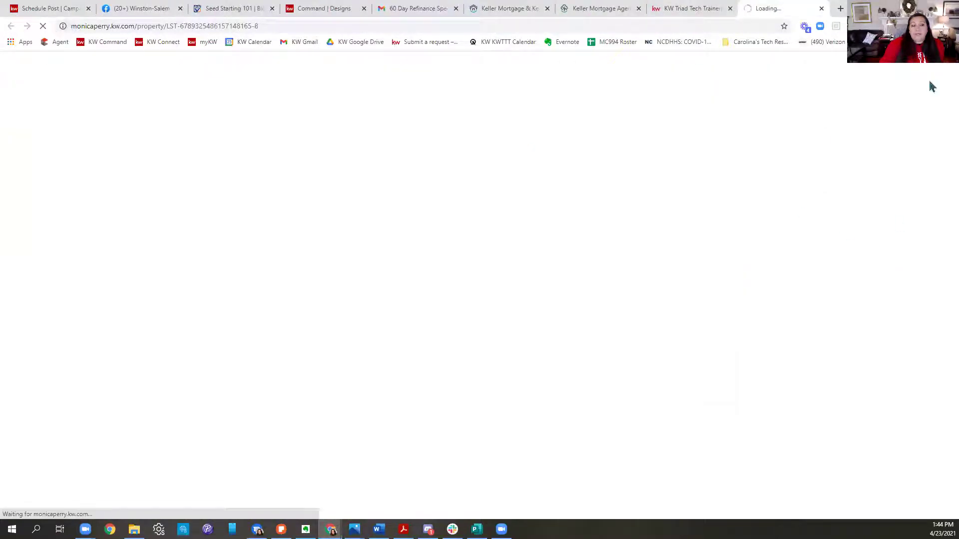
pyautogui.click(720, 25)
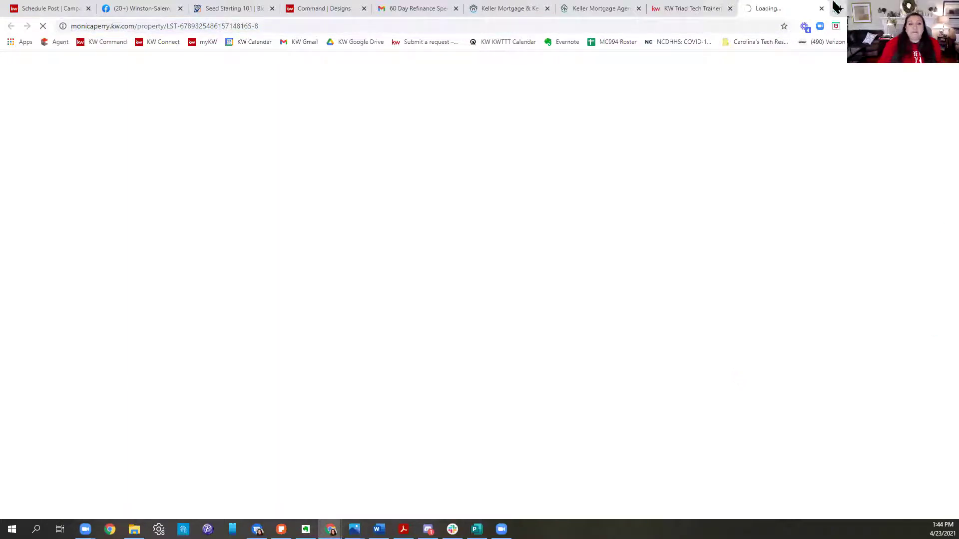
pyautogui.click(43, 26)
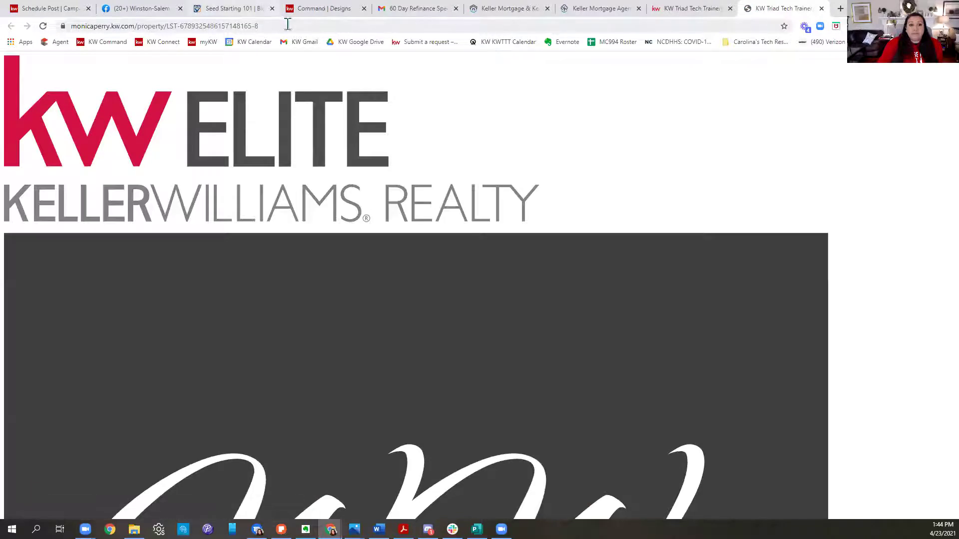
pyautogui.click(287, 24)
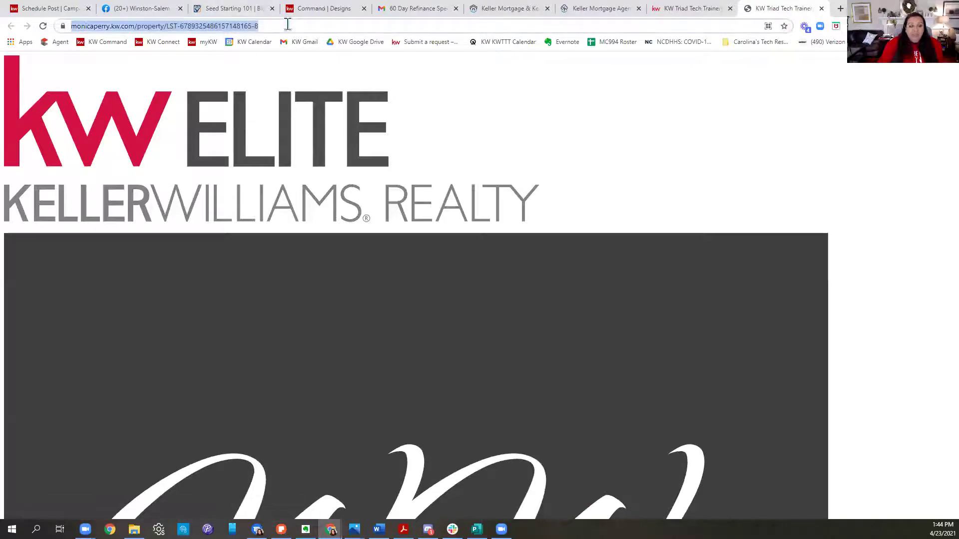
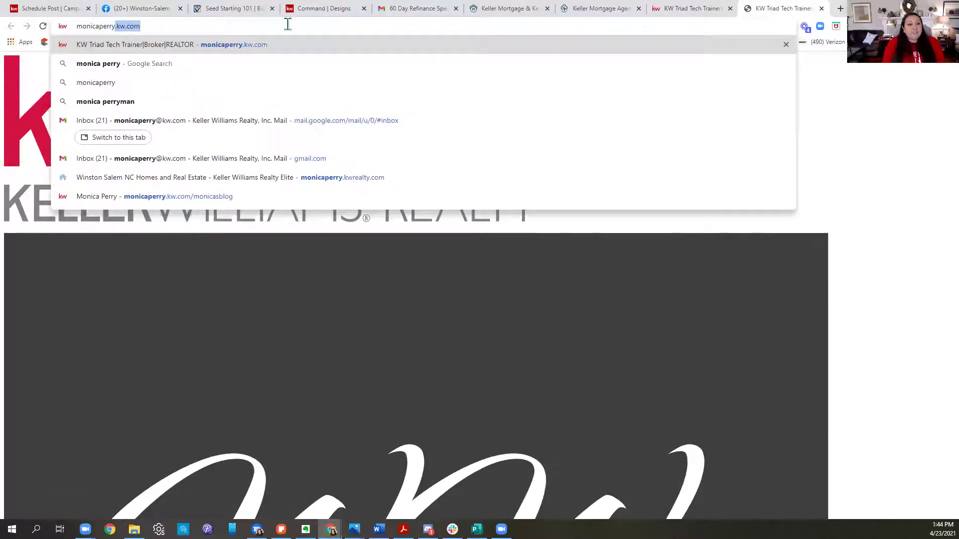
pyautogui.press('Return')
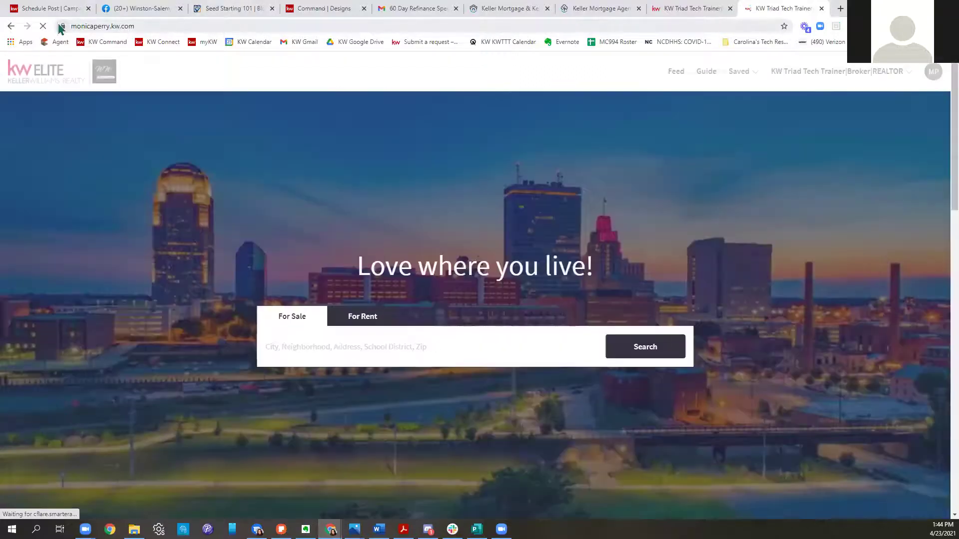
pyautogui.click(461, 334)
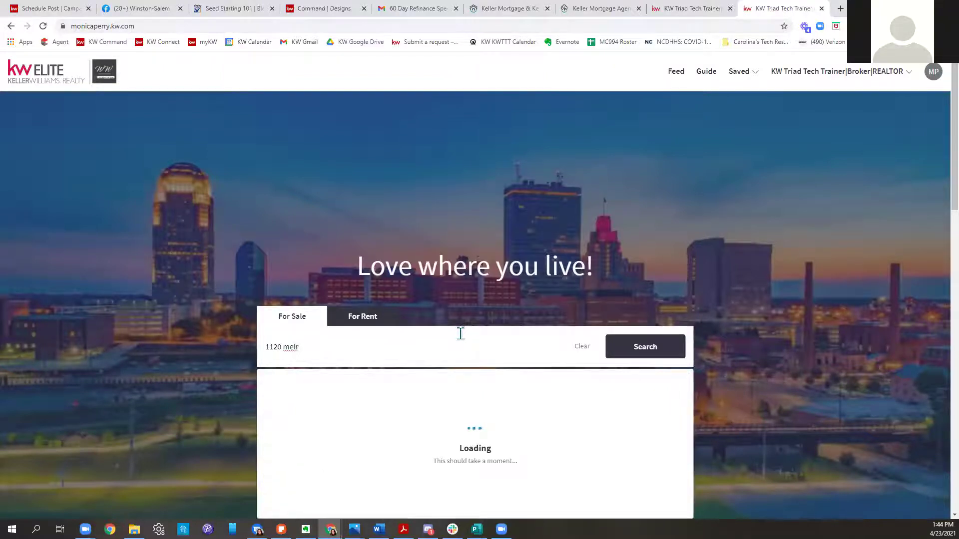
pyautogui.click(649, 348)
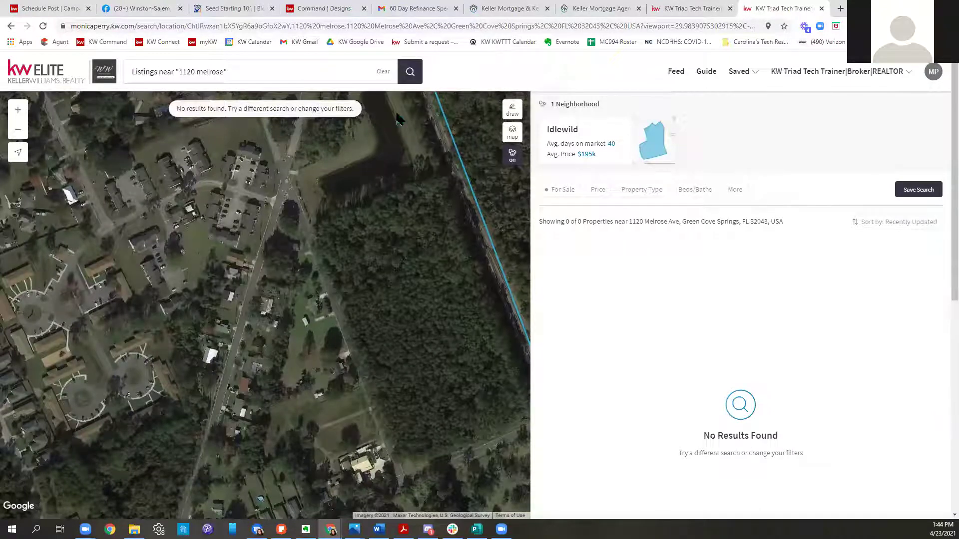
pyautogui.click(289, 66)
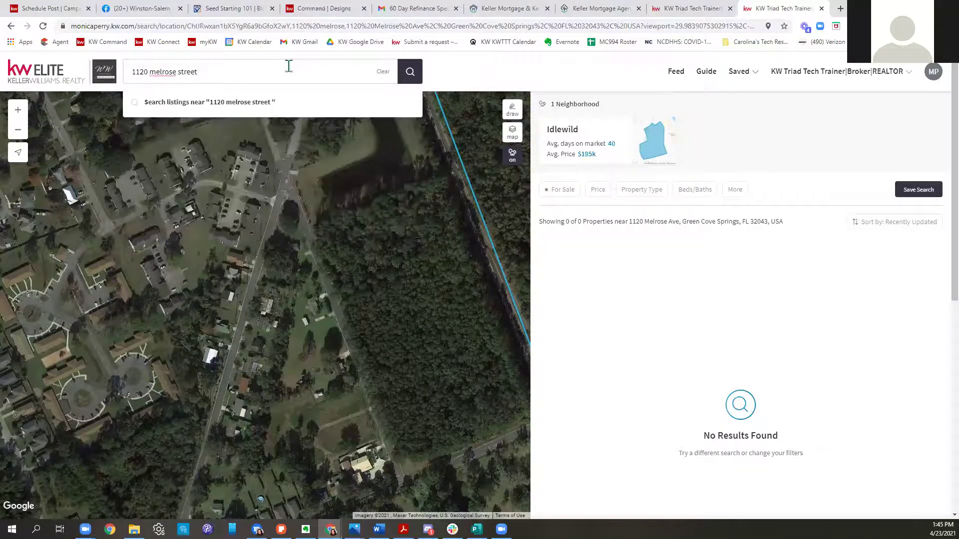
pyautogui.press('Return')
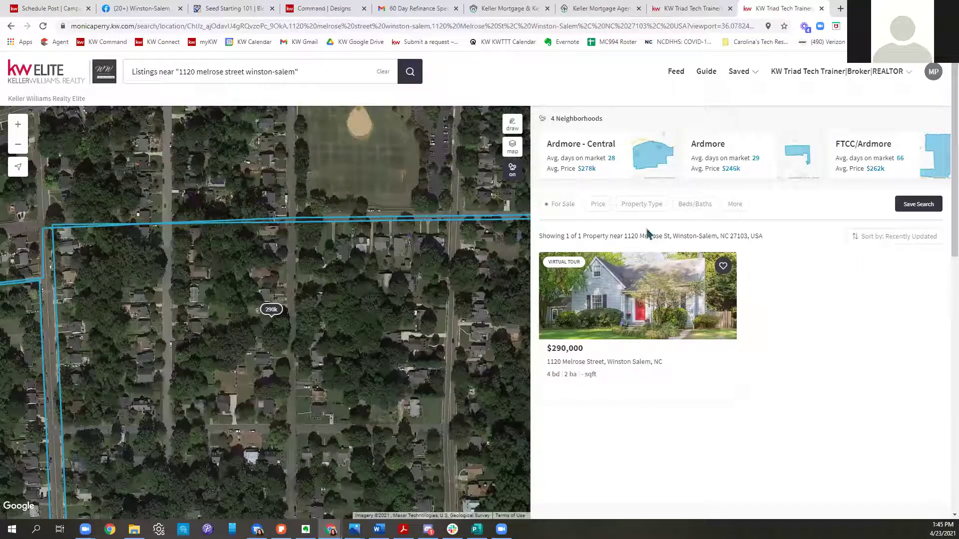
pyautogui.click(697, 297)
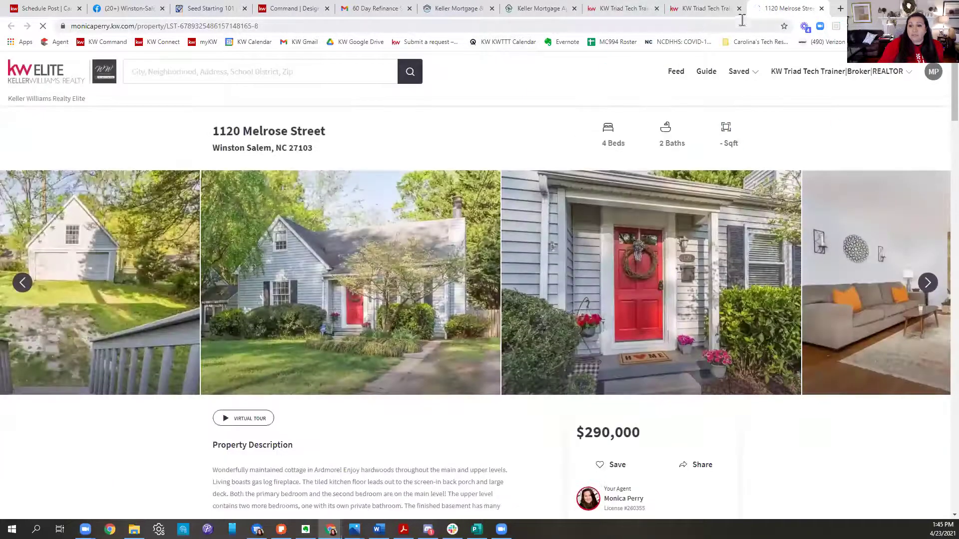
pyautogui.click(684, 10)
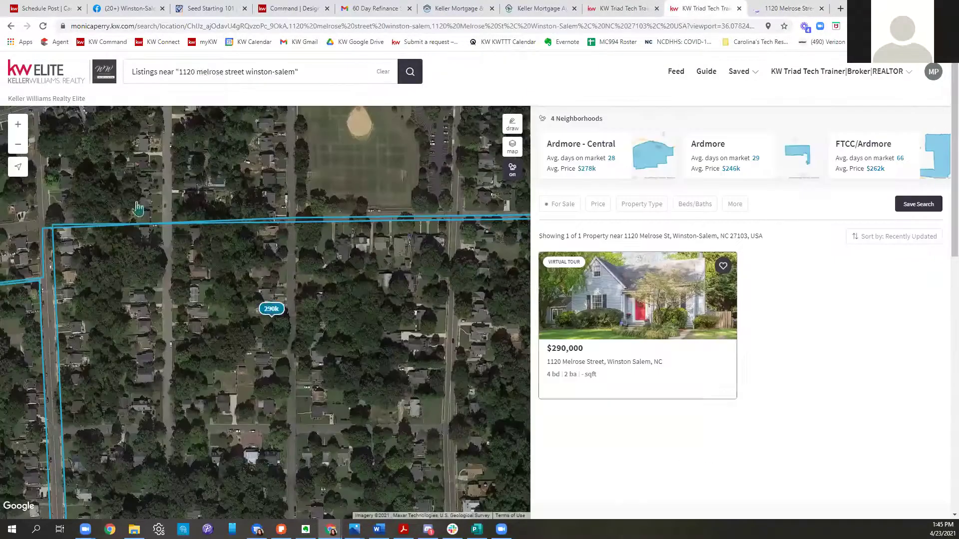
pyautogui.click(303, 73)
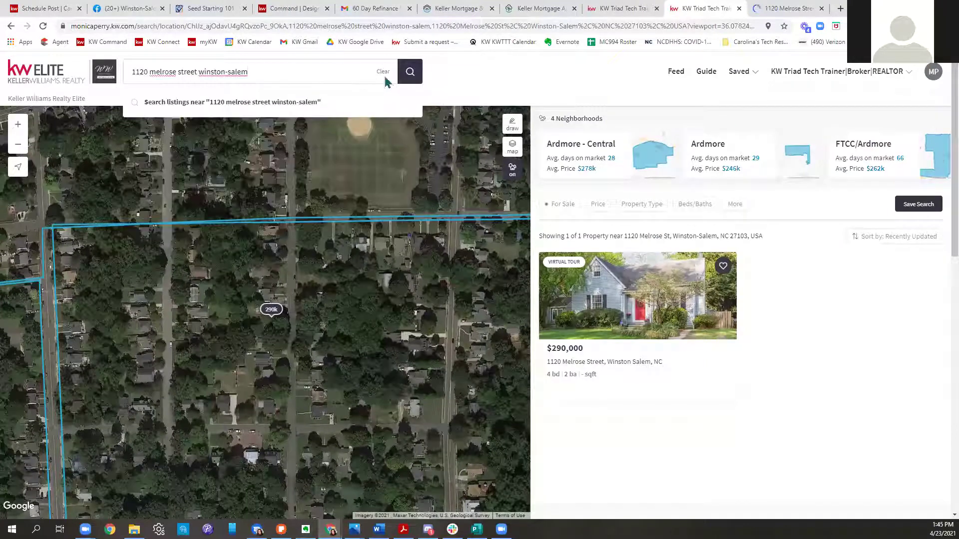
pyautogui.click(383, 72)
pyautogui.click(220, 102)
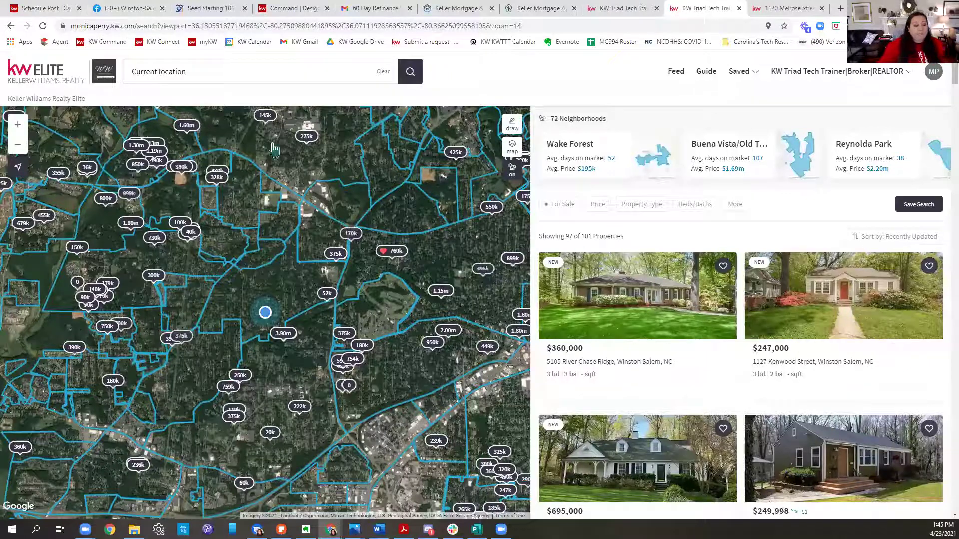
pyautogui.hotkey('alt', 'Tab')
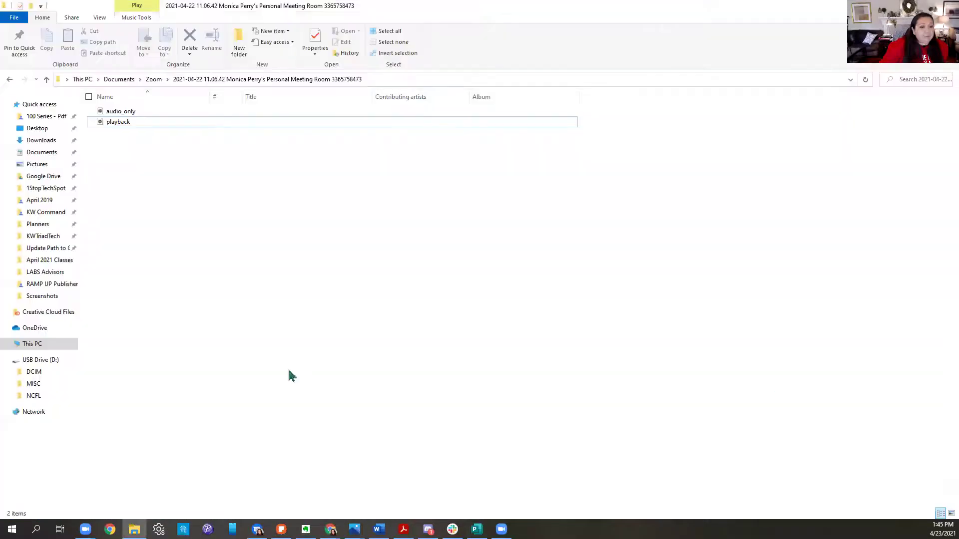
# Step: Open Pictures > Screenshots and select Screenshot (752) for editing
pyautogui.click(42, 168)
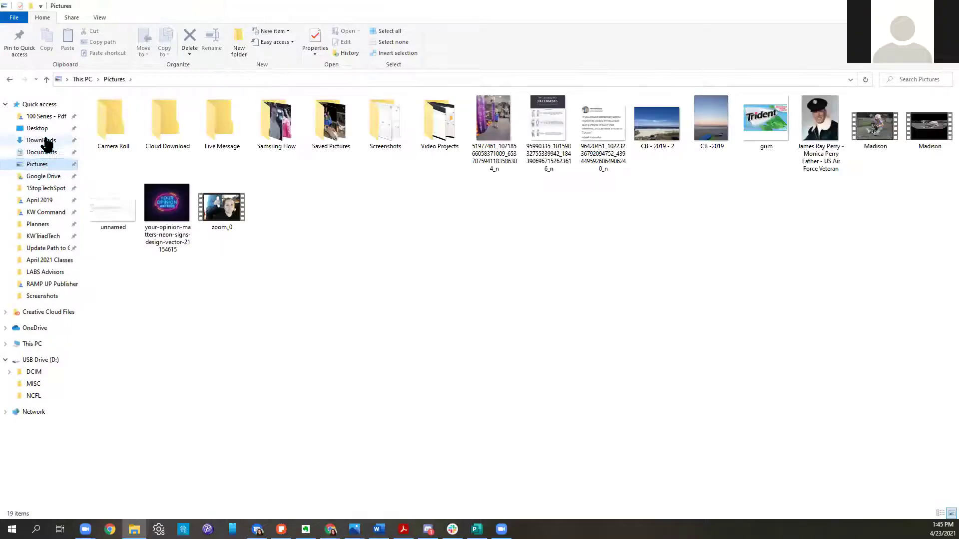
pyautogui.doubleClick(392, 132)
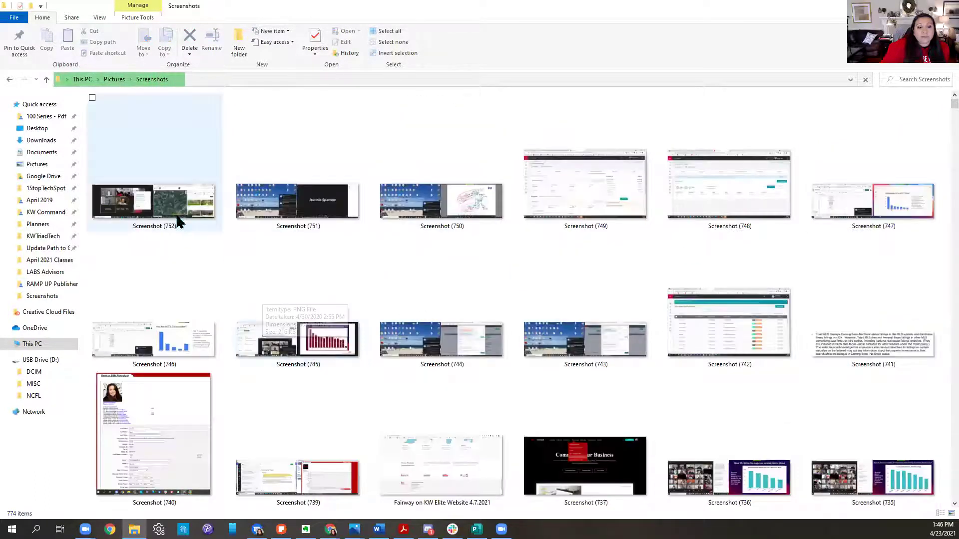
pyautogui.click(176, 213)
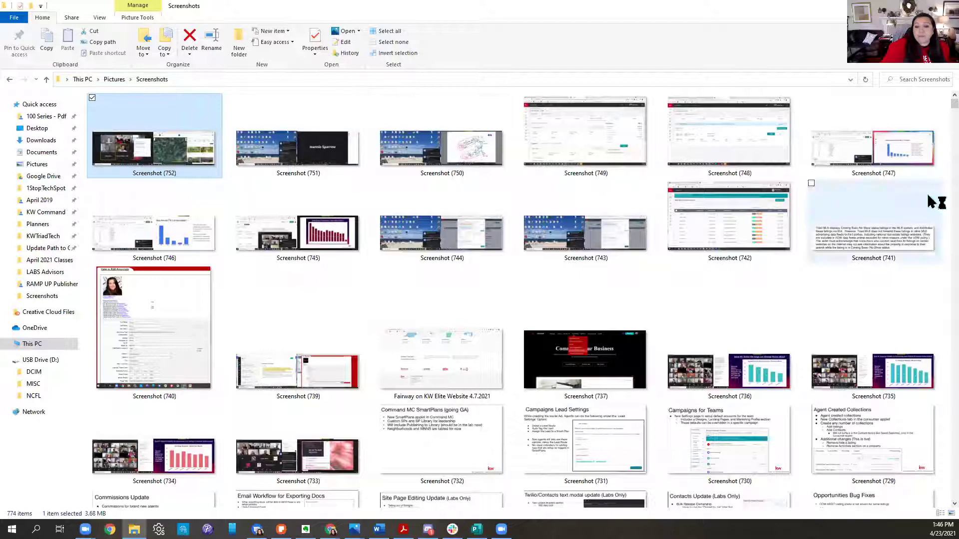
pyautogui.rightClick(404, 166)
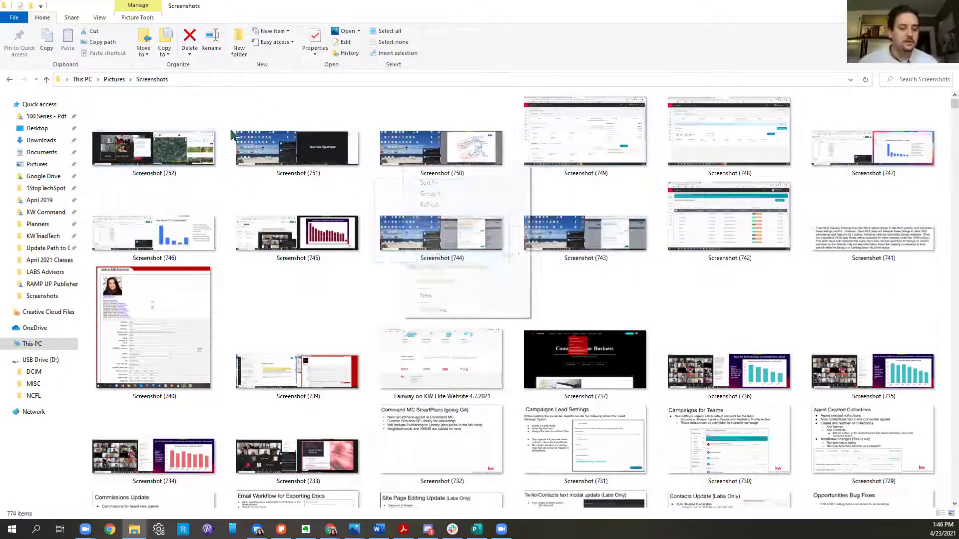
pyautogui.click(168, 146)
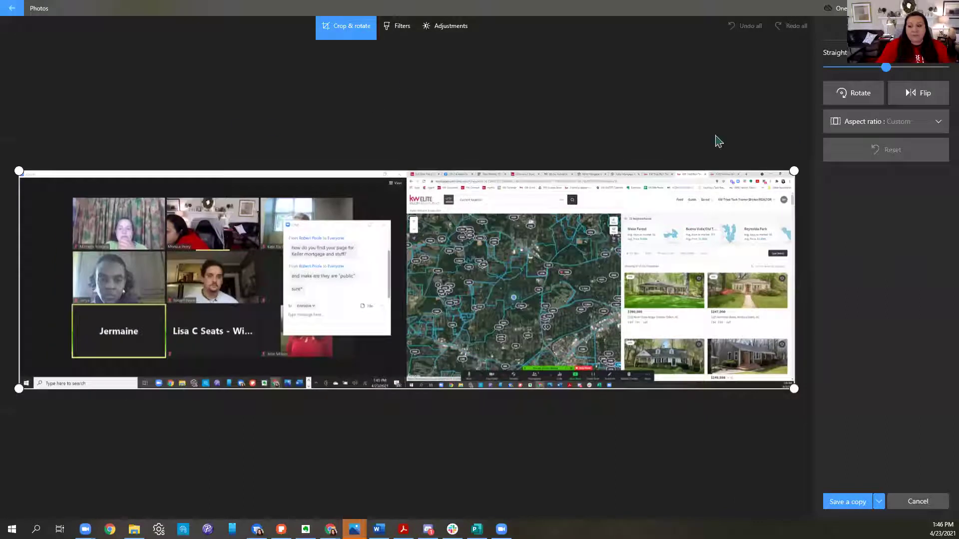
# Step: Crop Screenshot (752) to just the satellite map area and save it as a copy
pyautogui.moveTo(794, 171); pyautogui.dragTo(607, 216)
pyautogui.moveTo(607, 270); pyautogui.dragTo(607, 269)
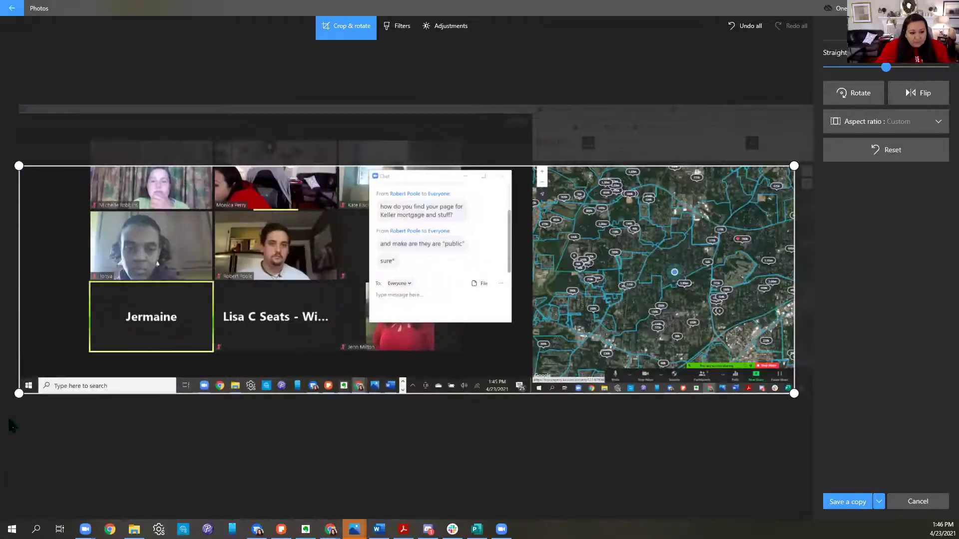
pyautogui.moveTo(19, 393); pyautogui.dragTo(551, 359)
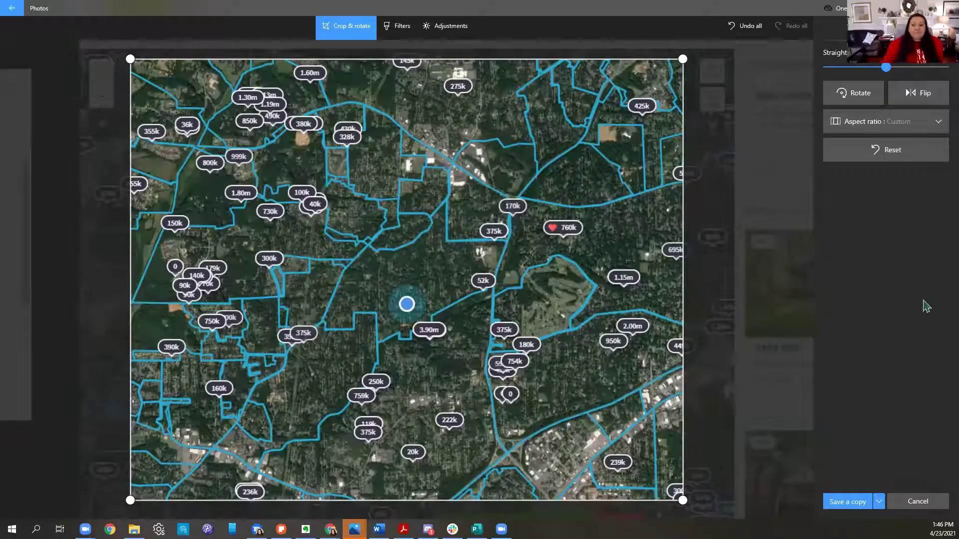
pyautogui.click(880, 506)
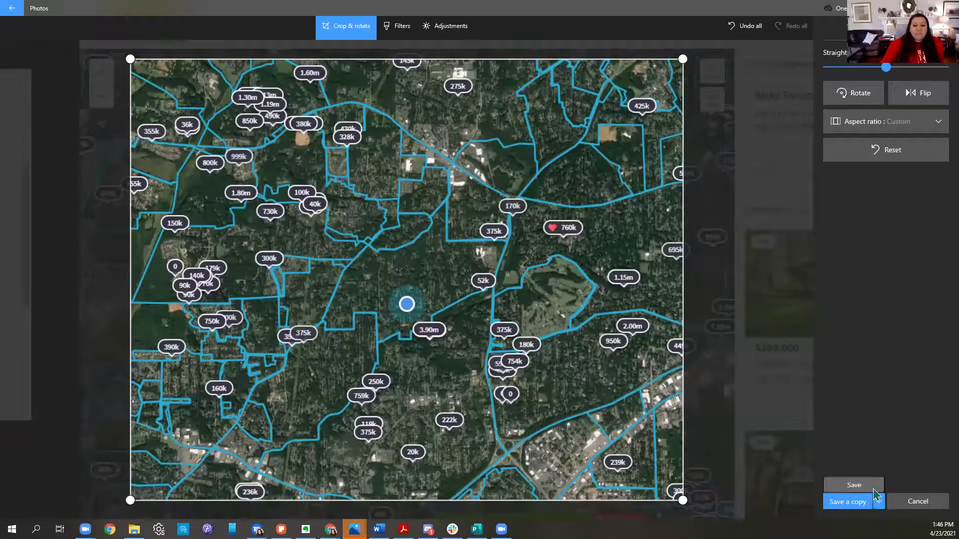
pyautogui.click(876, 491)
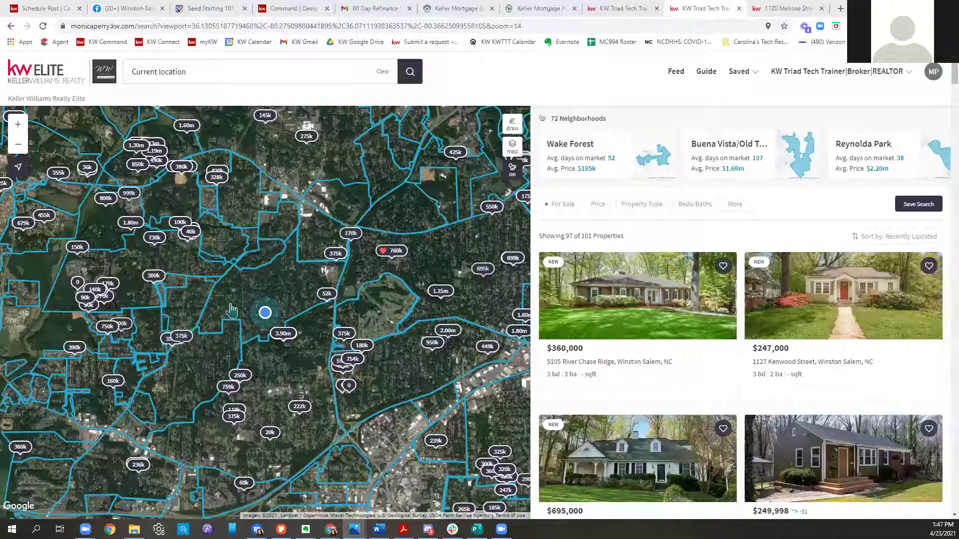
pyautogui.scroll(2, 456, 418)
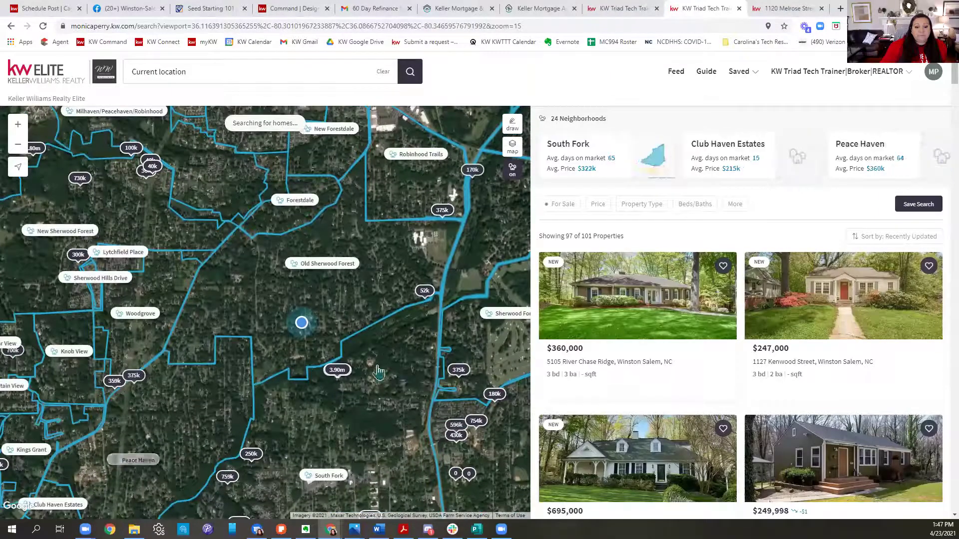
pyautogui.moveTo(382, 368); pyautogui.dragTo(357, 332)
pyautogui.scroll(1, 357, 331)
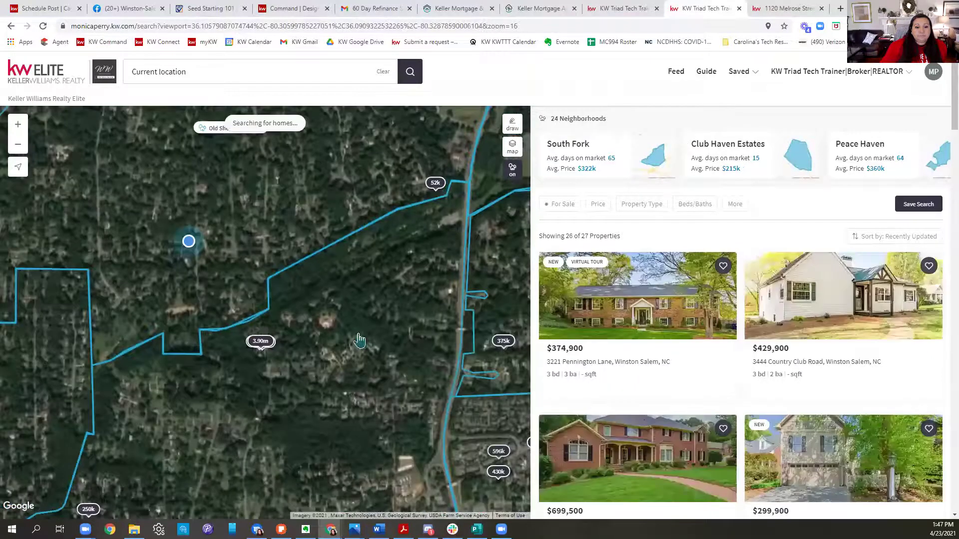
pyautogui.moveTo(265, 262); pyautogui.dragTo(324, 361)
pyautogui.scroll(1, 294, 358)
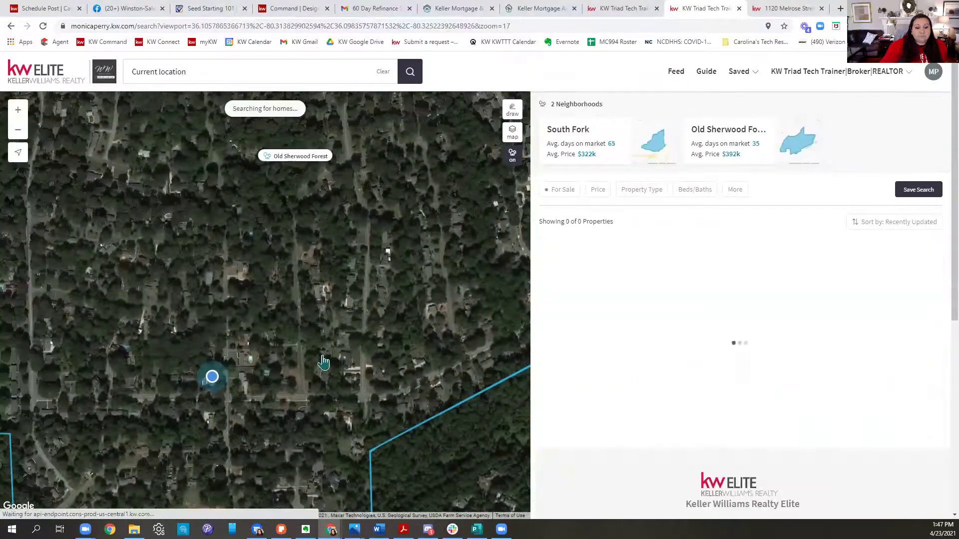
pyautogui.scroll(1, 319, 363)
pyautogui.moveTo(177, 400); pyautogui.dragTo(319, 344)
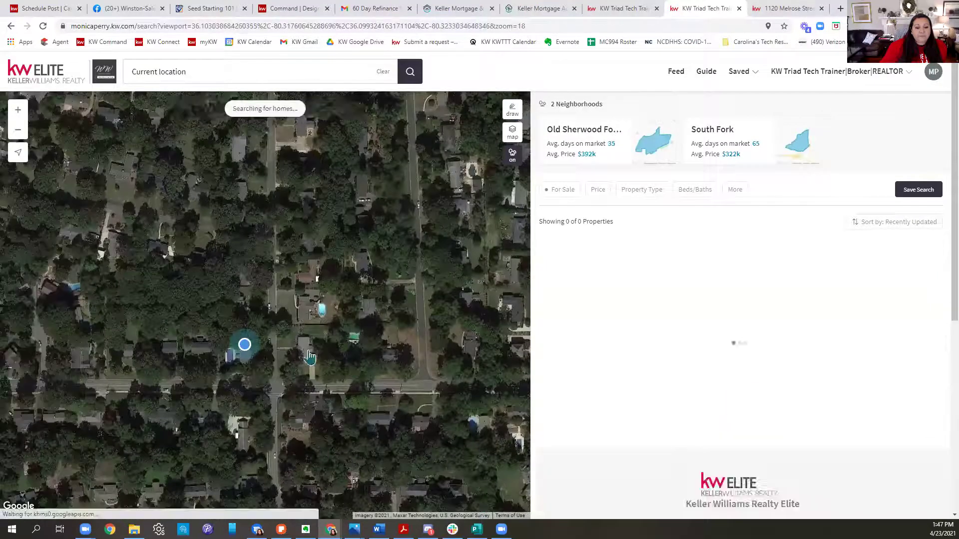
pyautogui.moveTo(353, 424); pyautogui.dragTo(256, 354)
pyautogui.scroll(1, 32, 240)
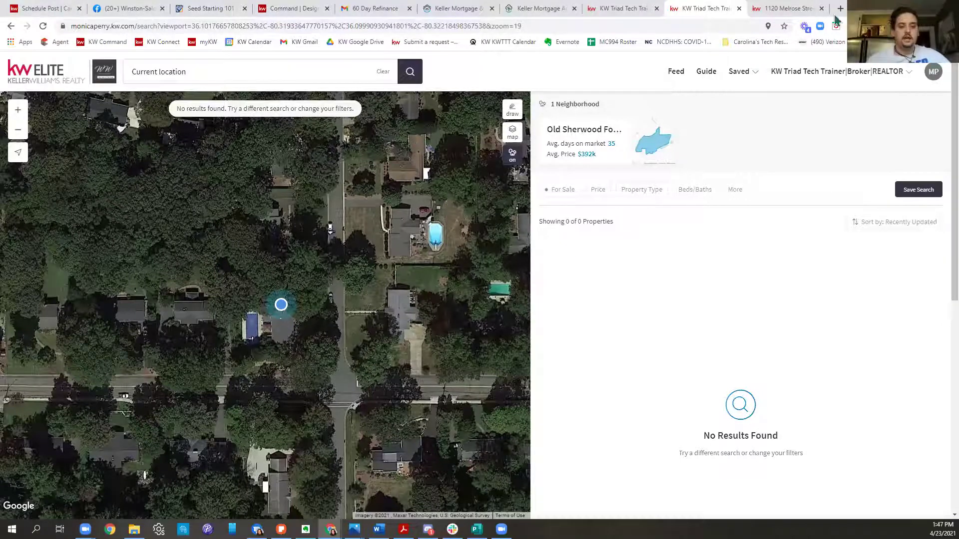
pyautogui.click(791, 10)
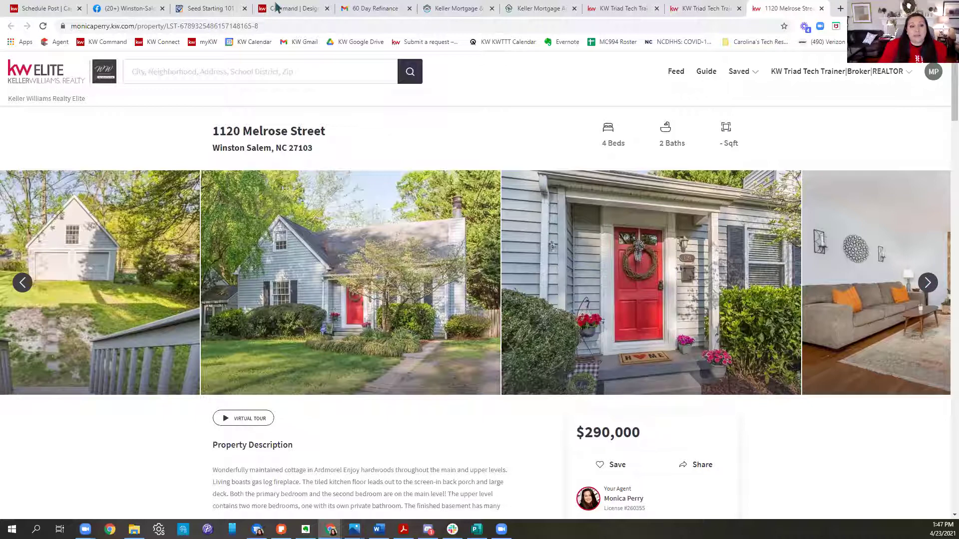
pyautogui.click(199, 26)
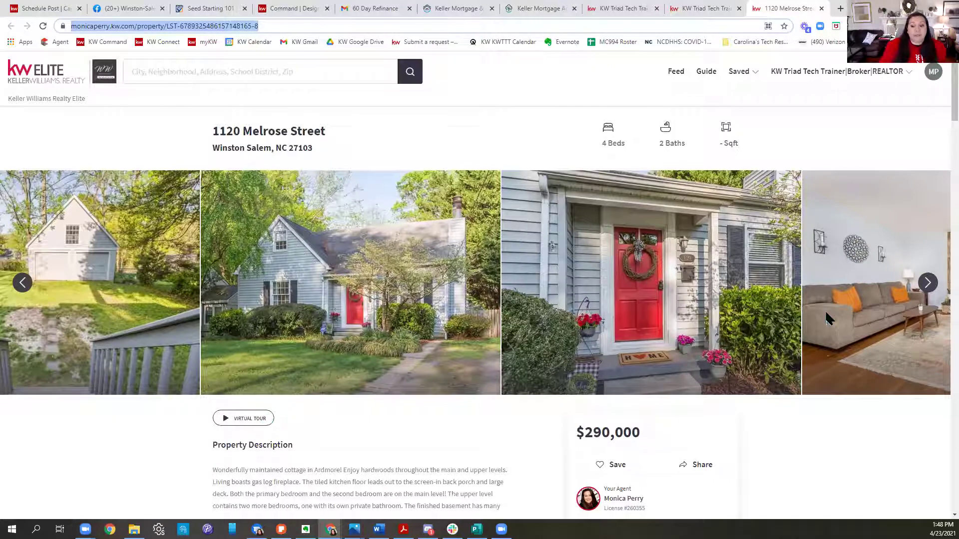
pyautogui.scroll(-1, 829, 318)
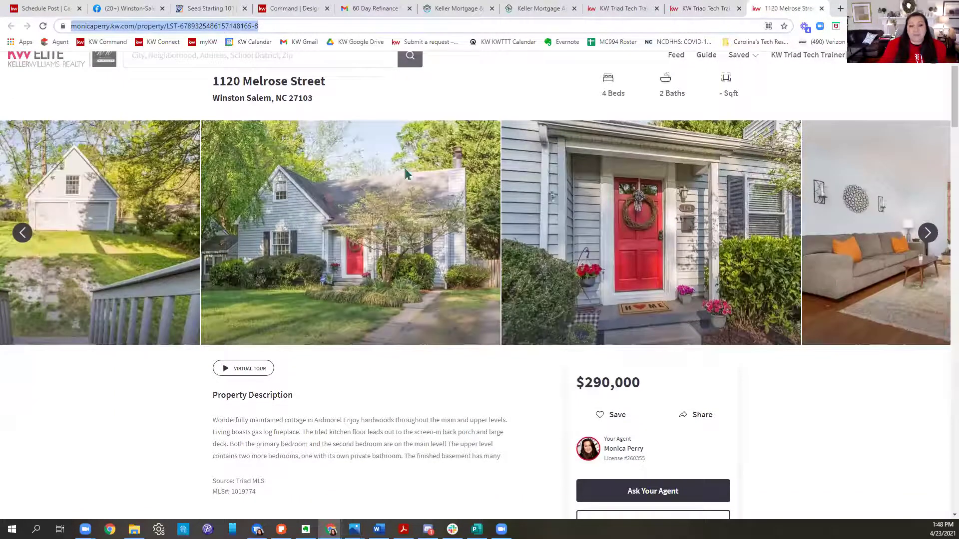
pyautogui.click(405, 174)
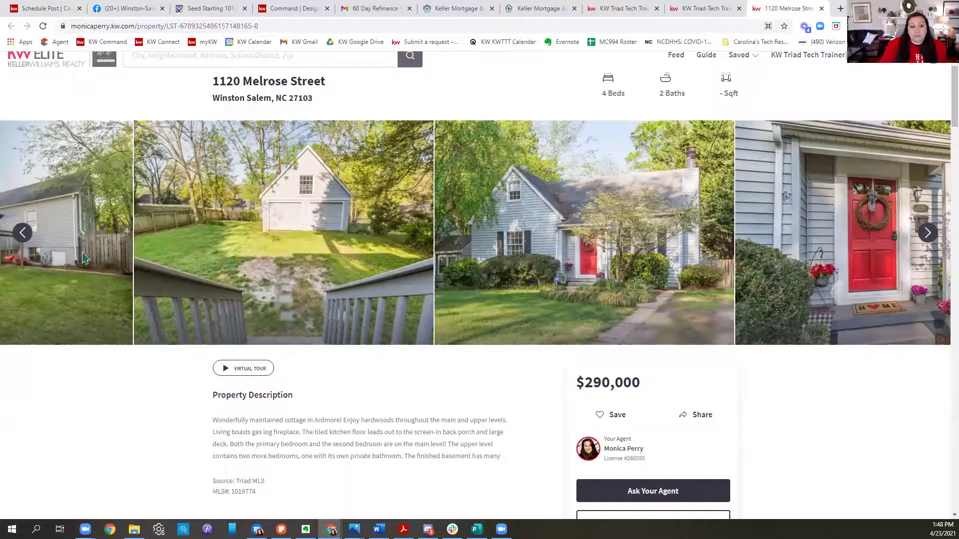
pyautogui.click(23, 232)
pyautogui.click(23, 232)
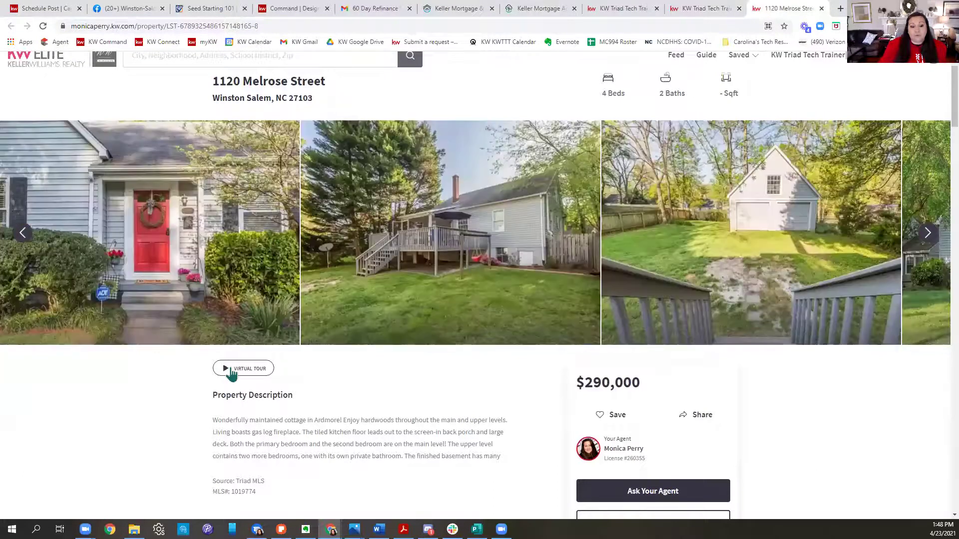
pyautogui.click(22, 232)
pyautogui.click(23, 232)
pyautogui.scroll(-3, 844, 347)
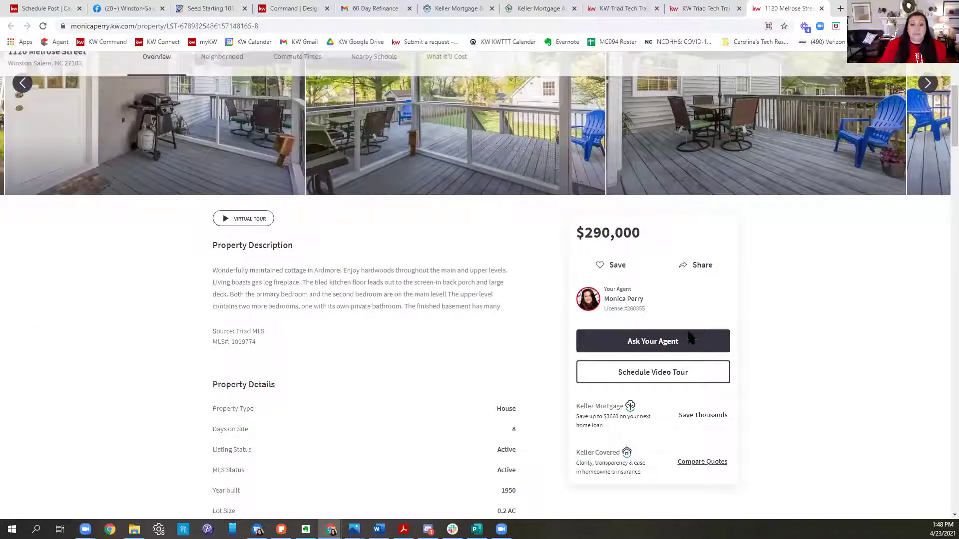
pyautogui.scroll(-6, 339, 296)
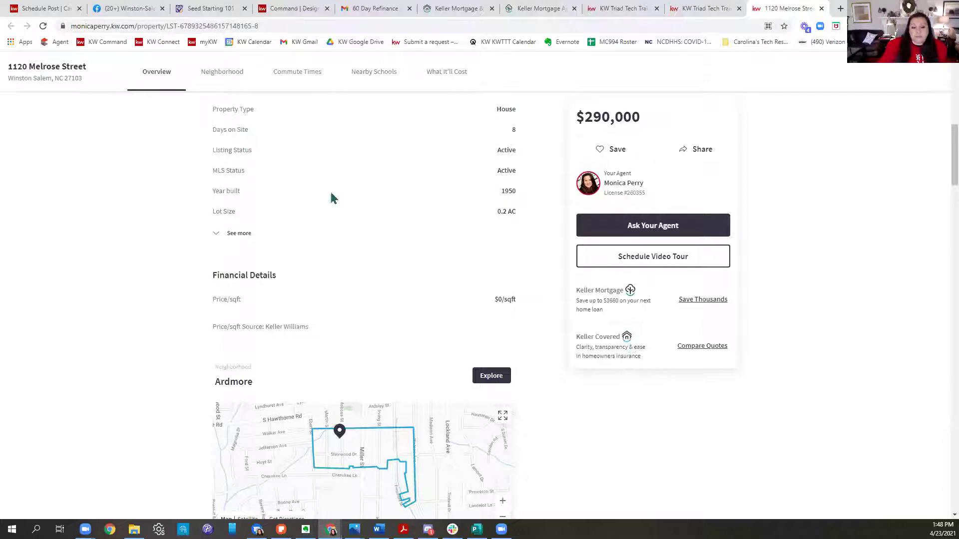
pyautogui.scroll(-1, 350, 210)
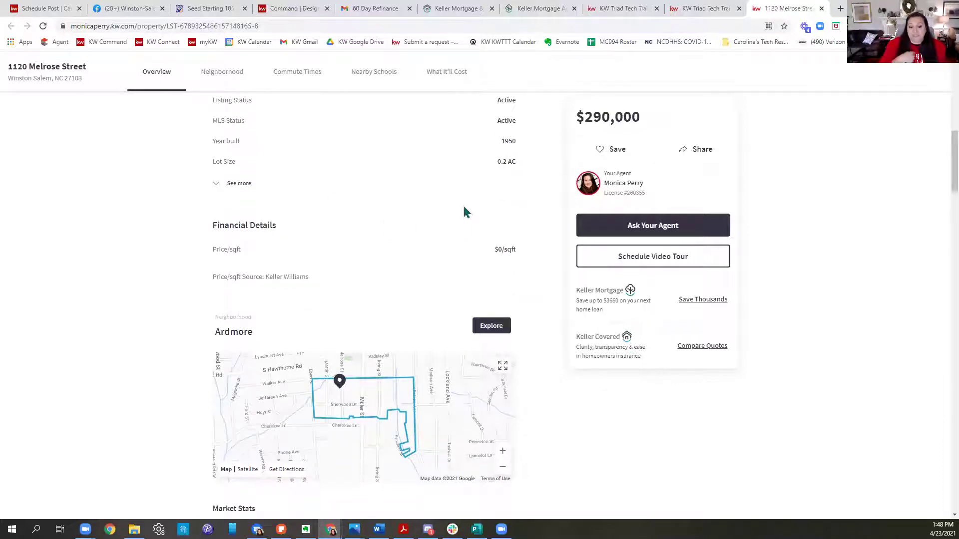
pyautogui.scroll(-2, 465, 220)
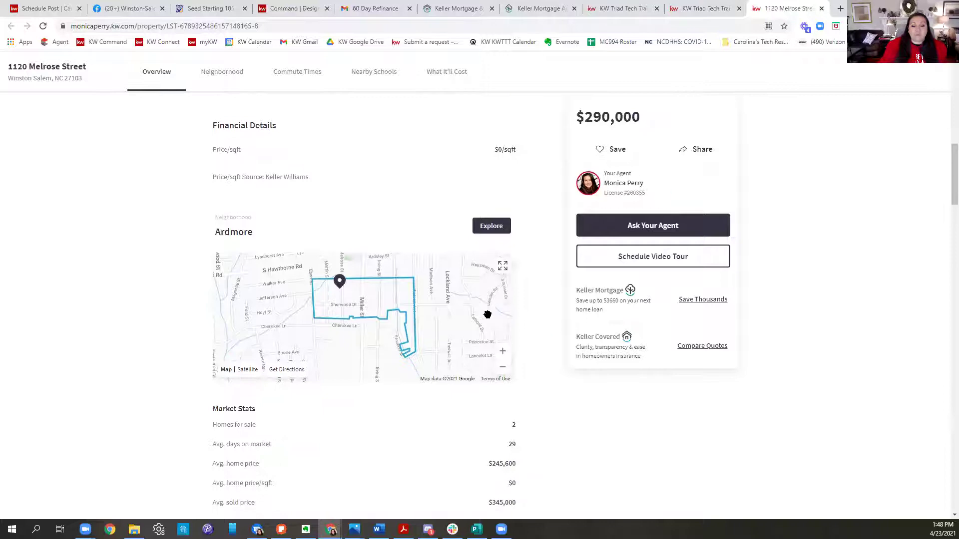
# Step: Check the Ardmore neighborhood page, then return to the listing tab and select its full URL
pyautogui.click(488, 226)
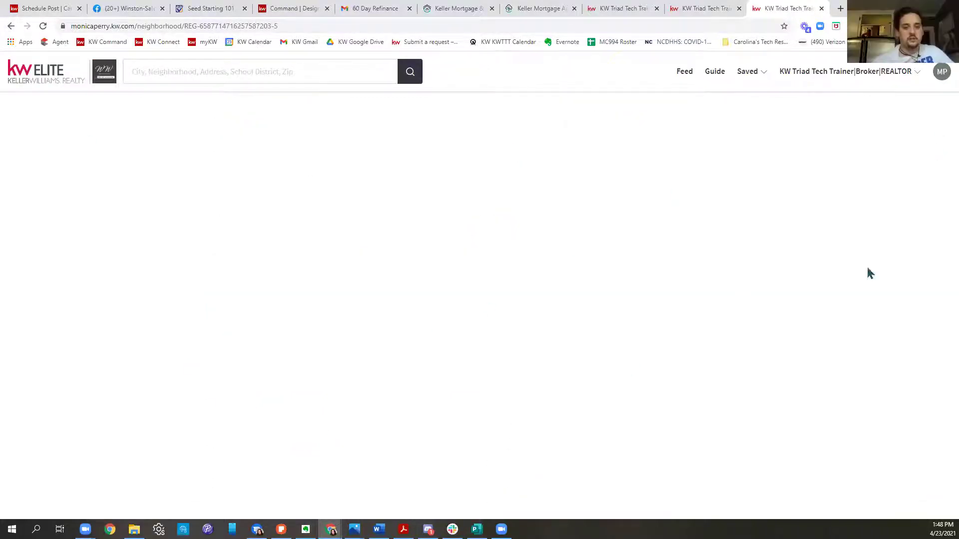
pyautogui.click(689, 14)
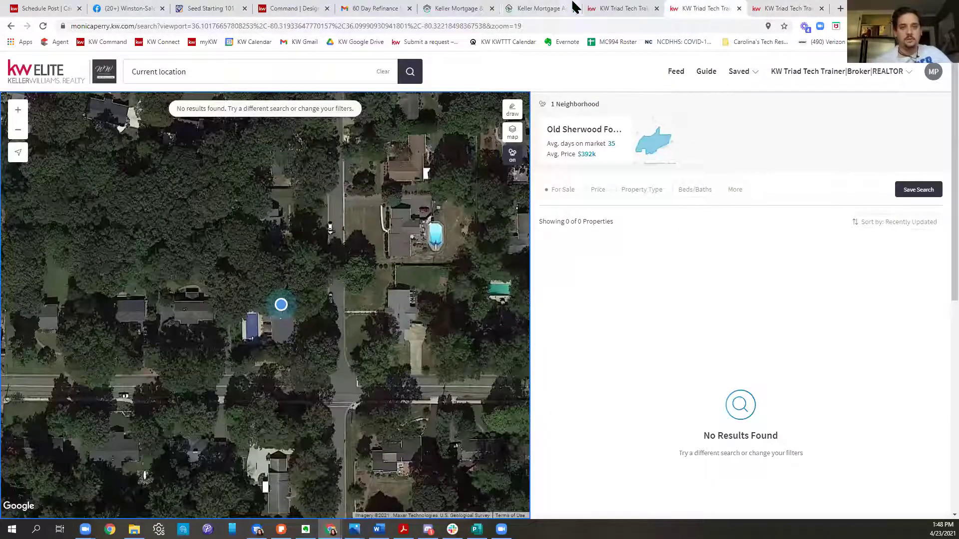
pyautogui.click(607, 10)
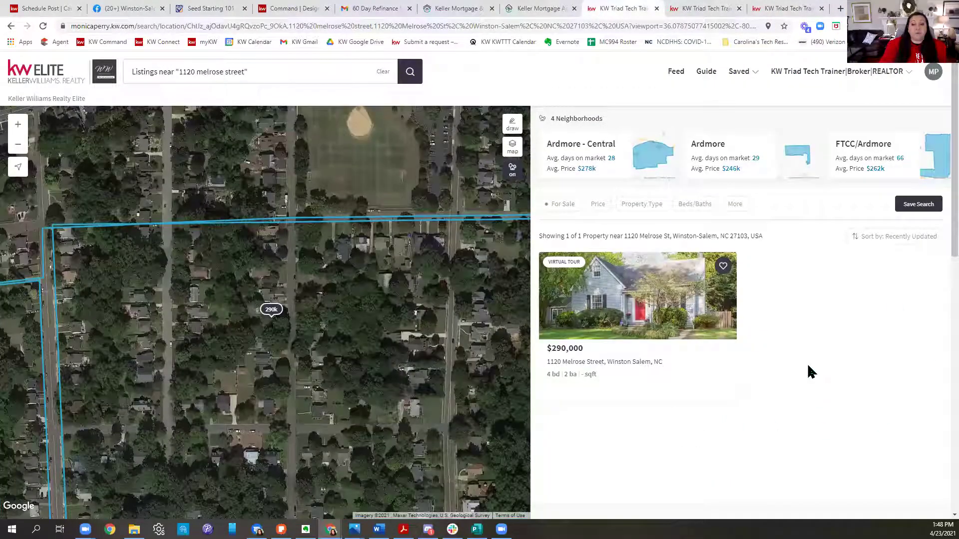
pyautogui.click(536, 10)
pyautogui.click(722, 9)
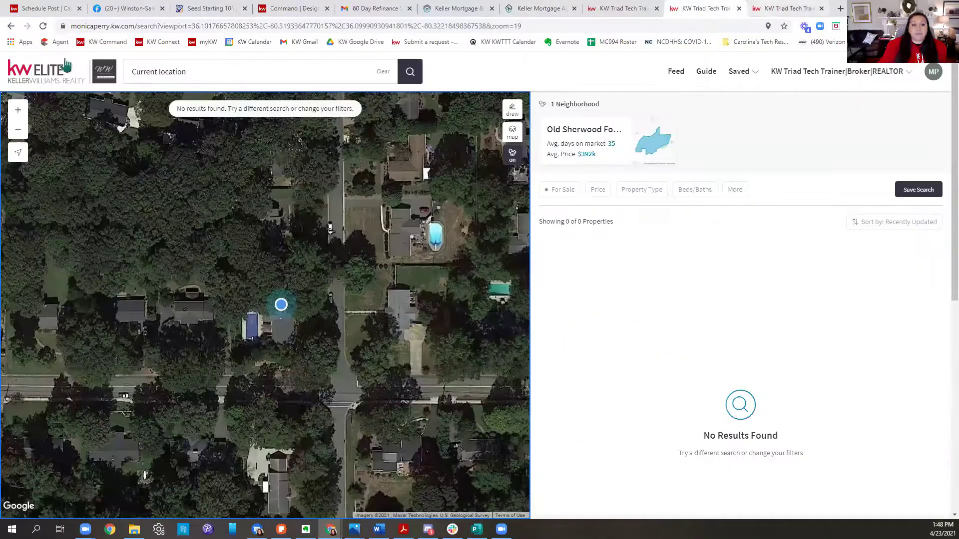
pyautogui.hotkey('ctrl', 'Tab')
pyautogui.click(11, 26)
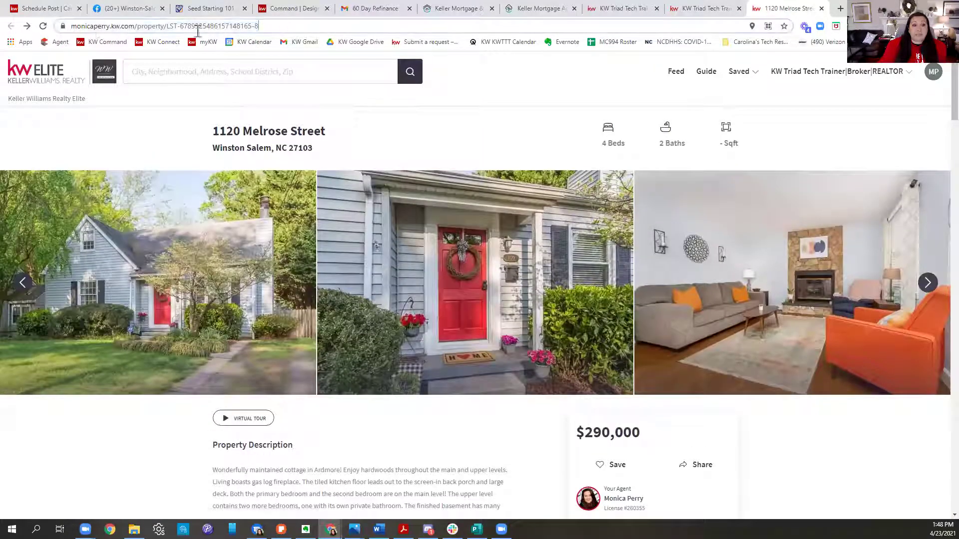
pyautogui.click(198, 30)
pyautogui.hotkey('ctrl', 'c')
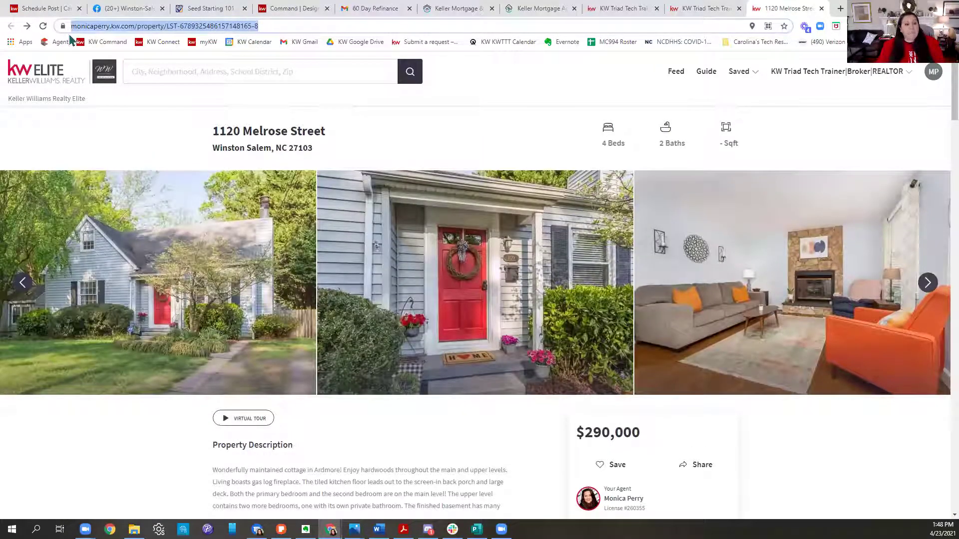
# Step: Tick Create another and schedule the repaint-your-home article post for May 4, 2021 8:00 AM
pyautogui.click(100, 8)
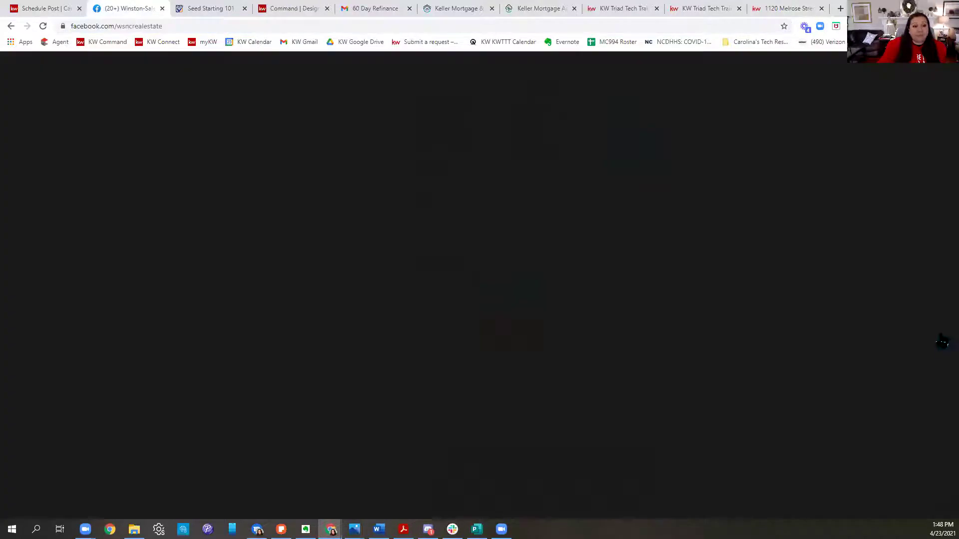
pyautogui.scroll(15, 633, 376)
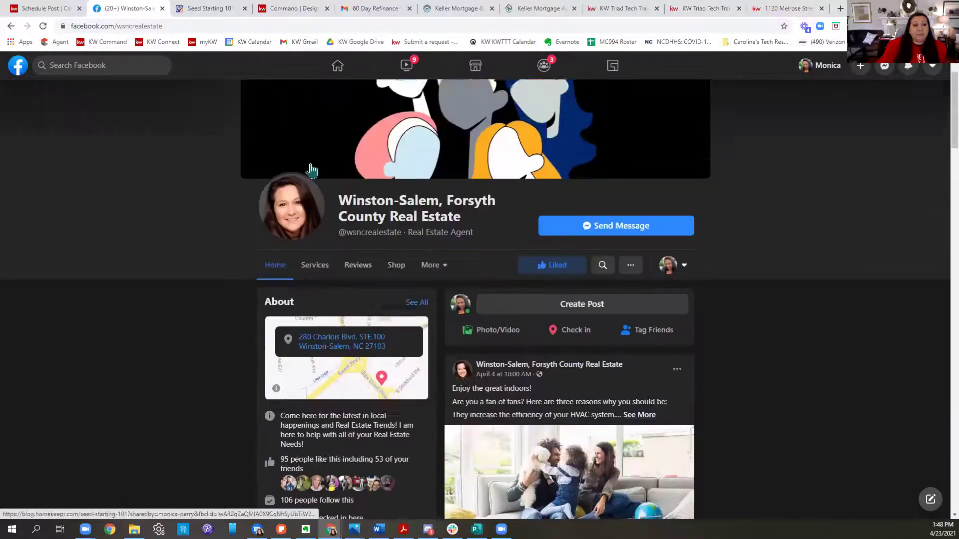
pyautogui.click(45, 9)
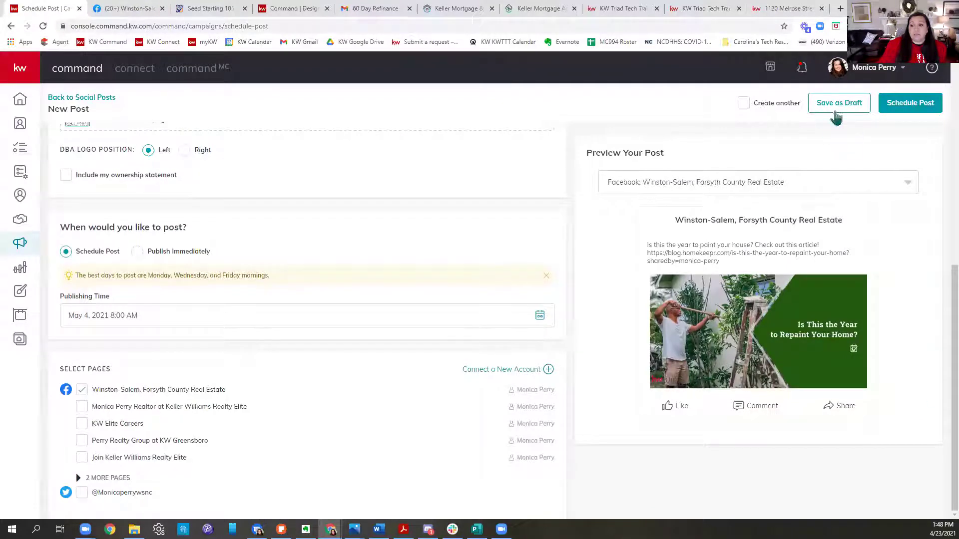
pyautogui.click(743, 103)
pyautogui.click(896, 105)
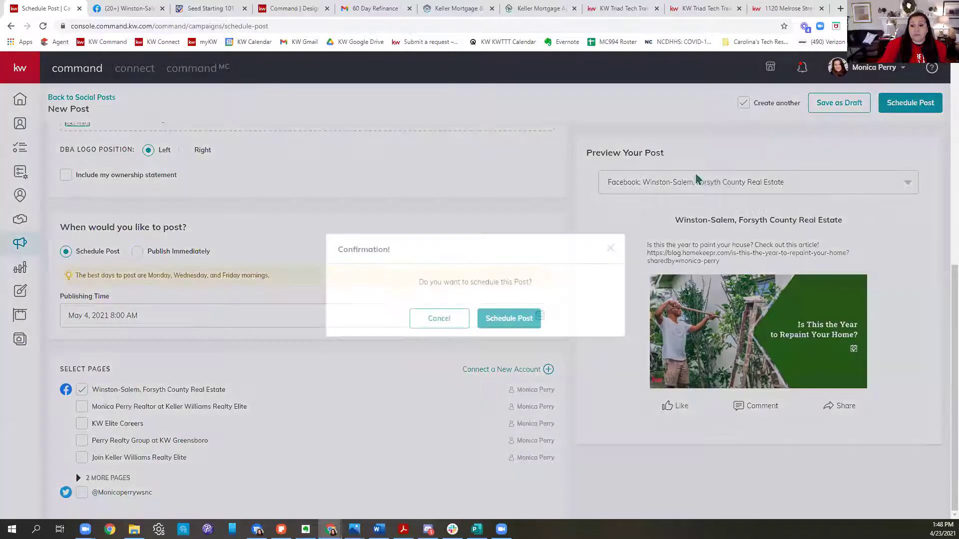
pyautogui.click(509, 313)
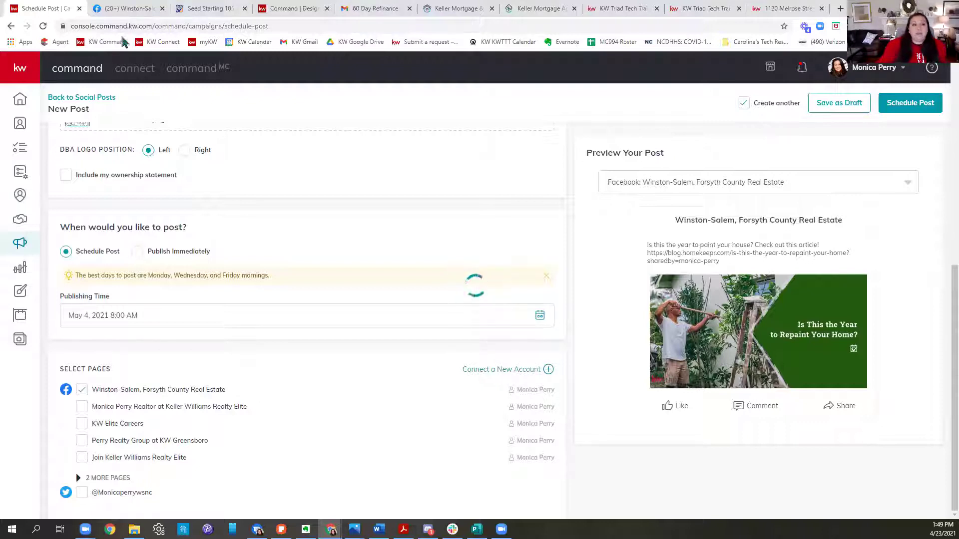
# Step: Navigate through the open tabs to the KW Command Campaigns dashboard
pyautogui.click(305, 9)
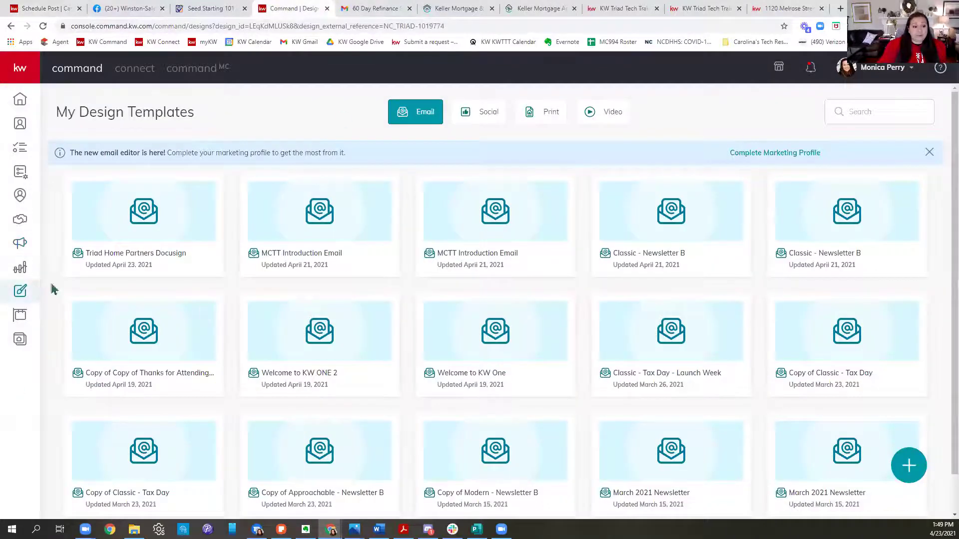
pyautogui.click(20, 244)
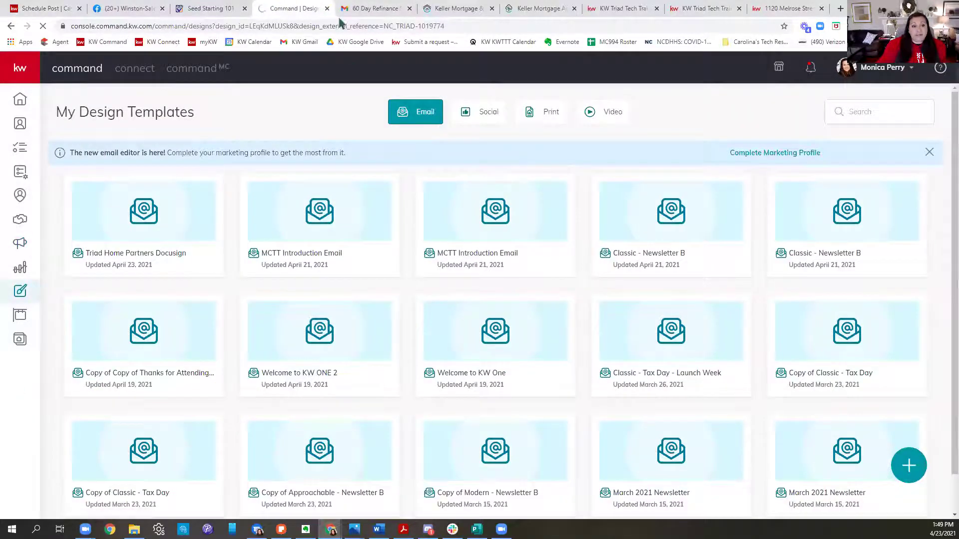
pyautogui.click(65, 9)
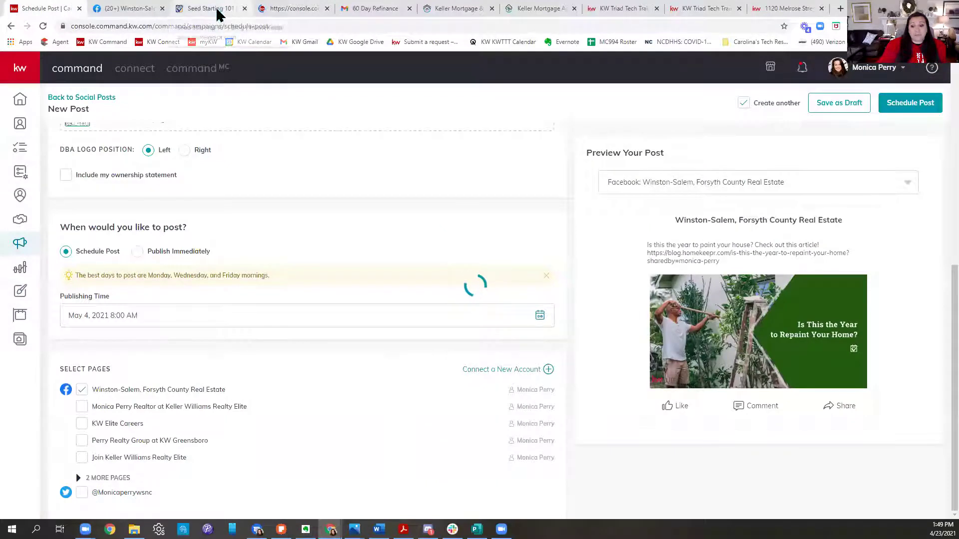
pyautogui.click(218, 10)
pyautogui.click(262, 10)
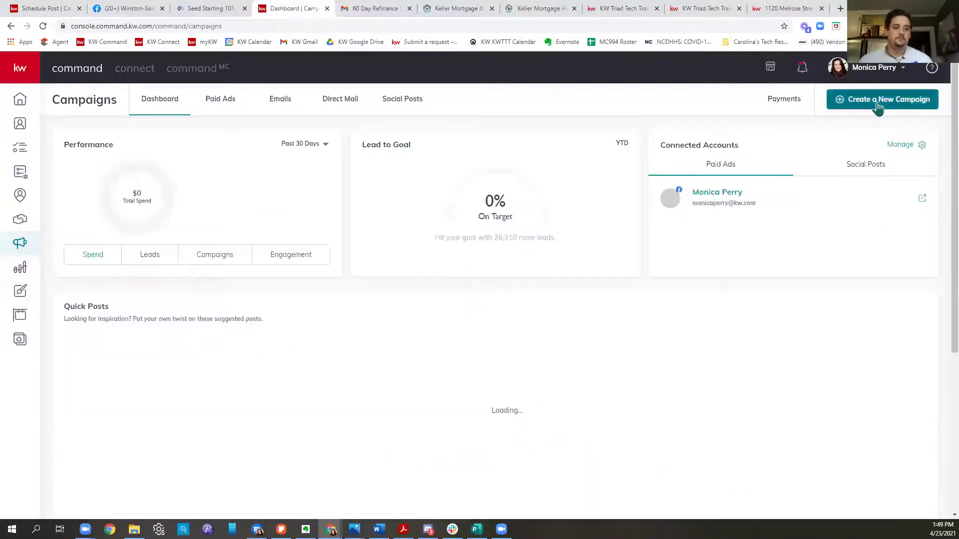
# Step: Start a new Social Post campaign with the text 'JUST LISTED......'
pyautogui.click(877, 105)
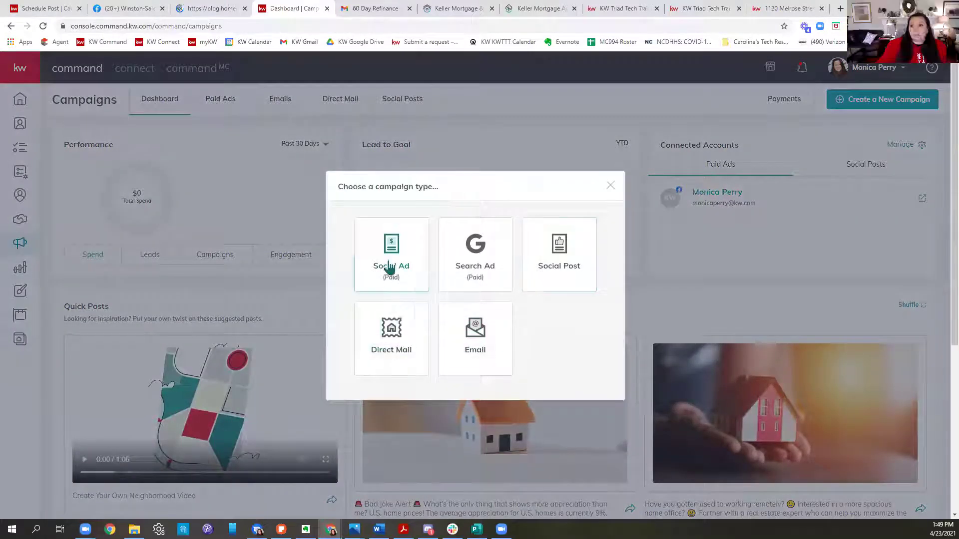
pyautogui.click(572, 266)
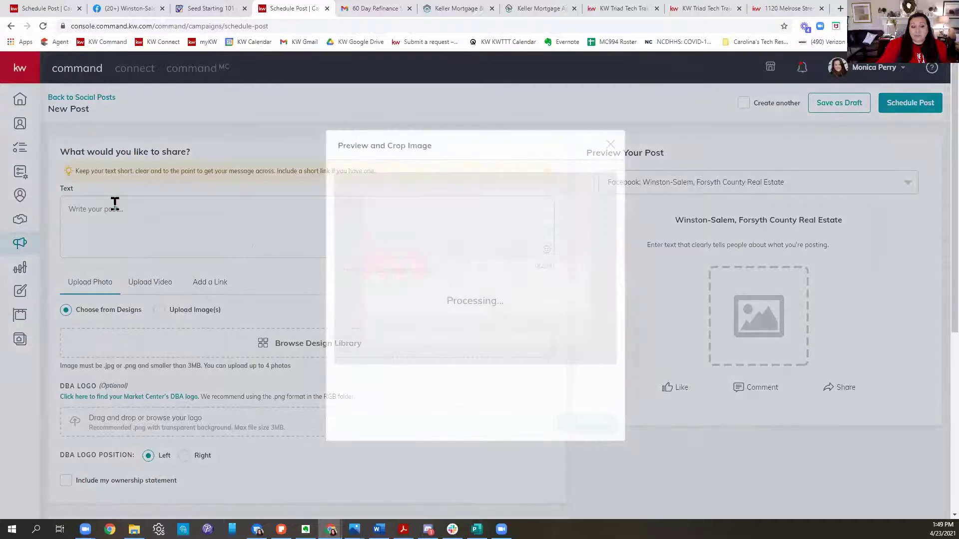
pyautogui.click(128, 212)
pyautogui.write('JUST LISTED/')
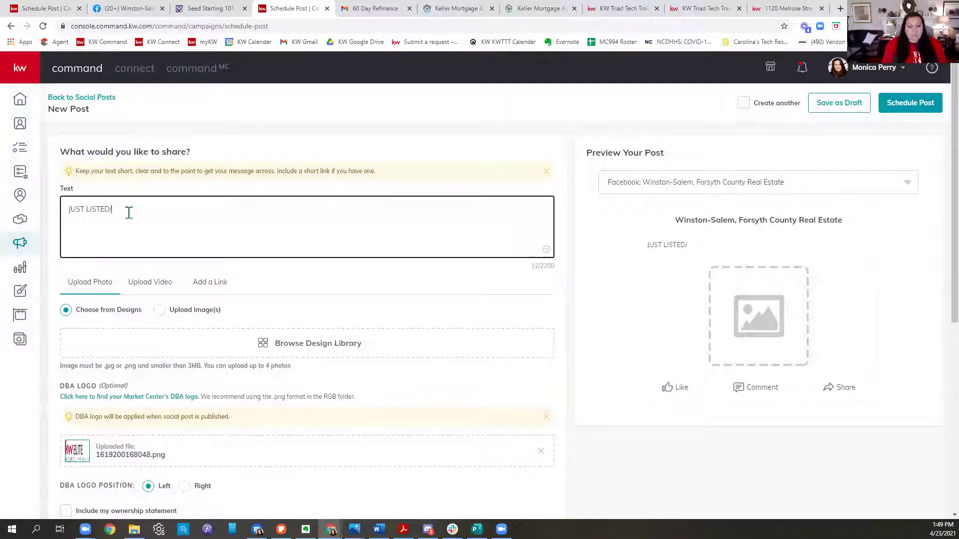
pyautogui.press('BackSpace')
pyautogui.write('......')
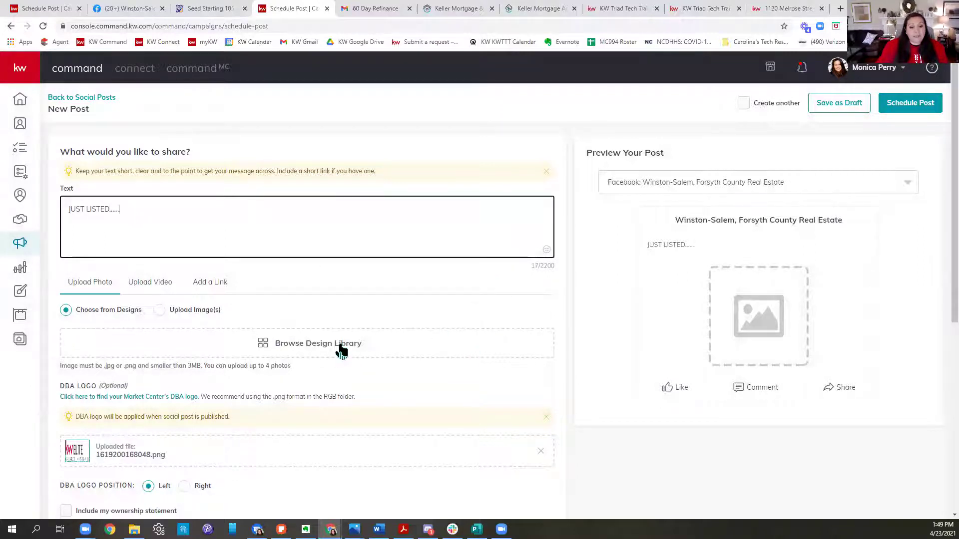
# Step: Browse the design library briefly, then paste the listing URL after the post text
pyautogui.click(341, 352)
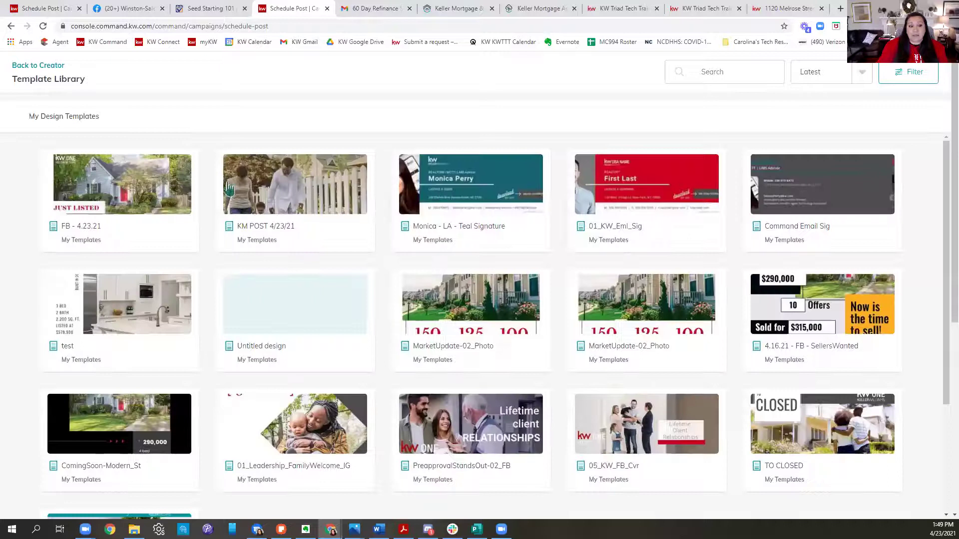
pyautogui.click(228, 189)
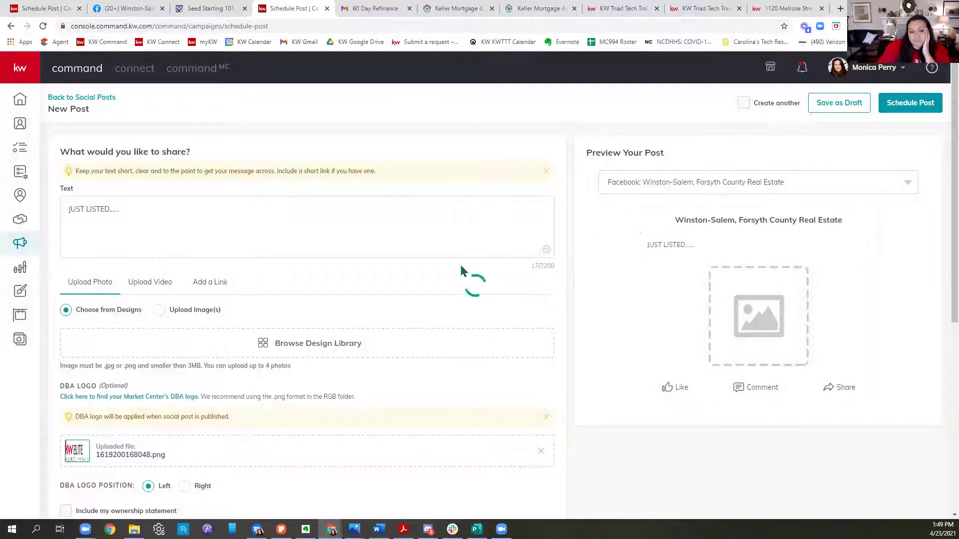
pyautogui.click(164, 209)
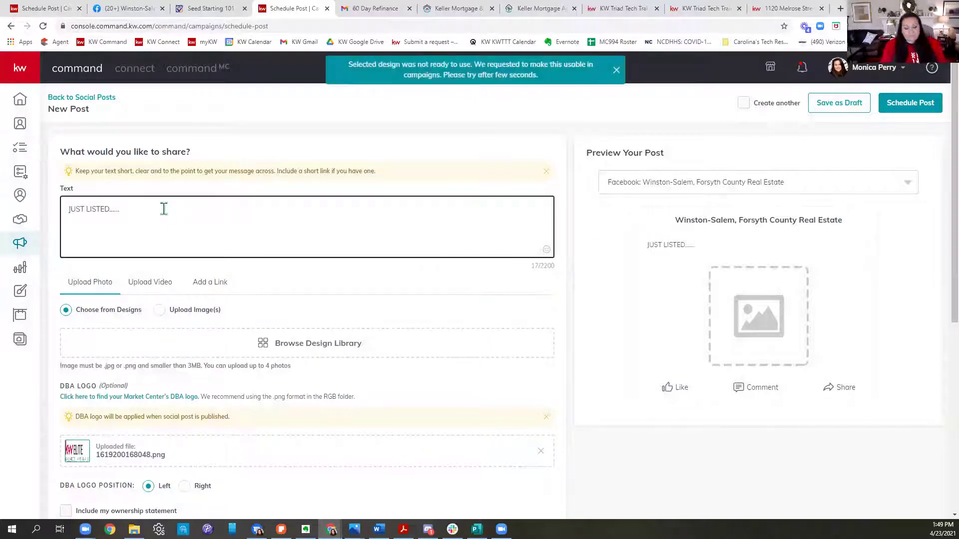
pyautogui.hotkey('ctrl', 'v')
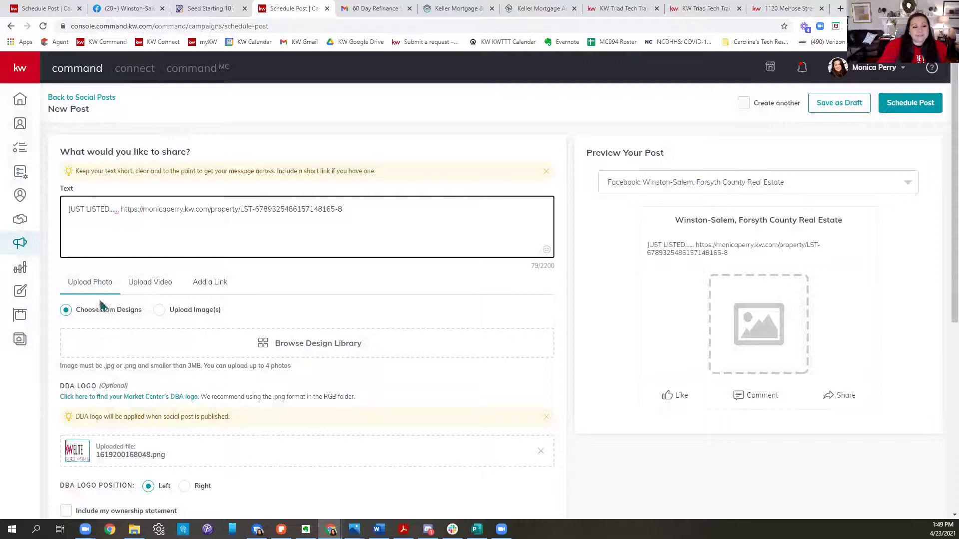
pyautogui.moveTo(289, 344); pyautogui.dragTo(284, 364)
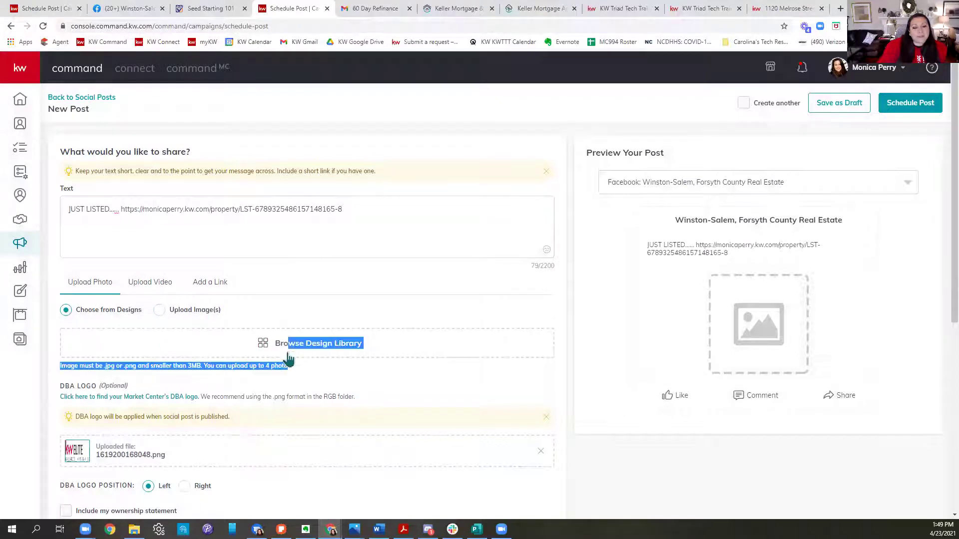
pyautogui.click(294, 349)
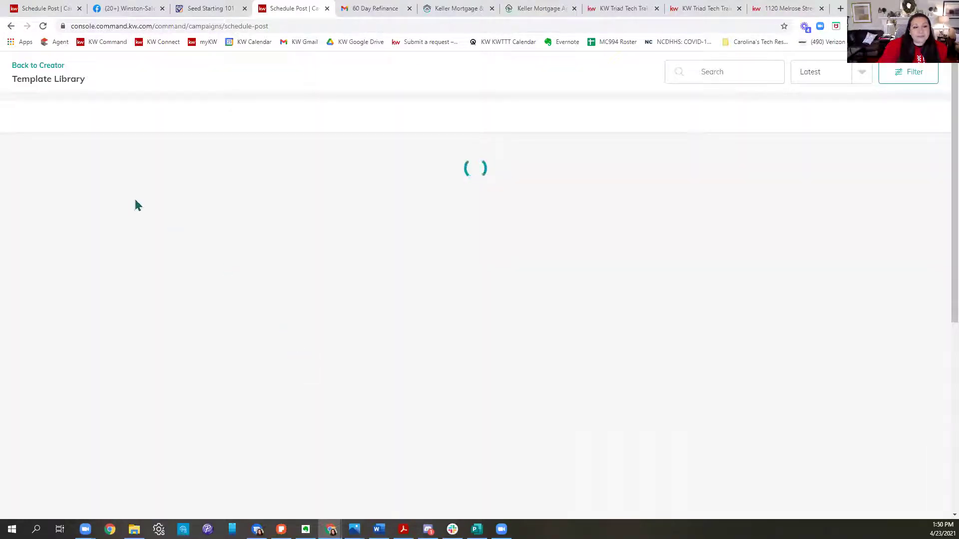
# Step: Attach the FB - 4.23.21 Just Listed graphic, cropped to Wide (1.91:1)
pyautogui.click(92, 198)
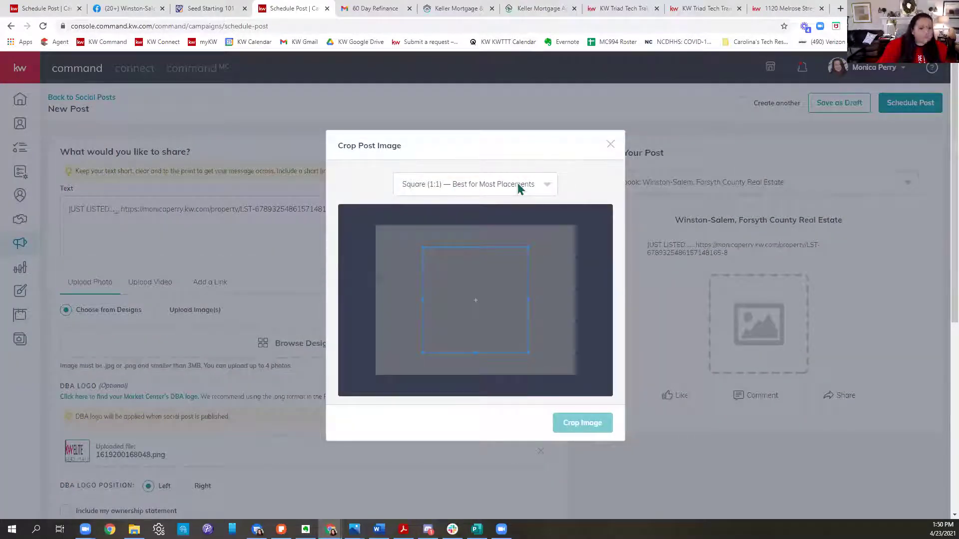
pyautogui.click(498, 188)
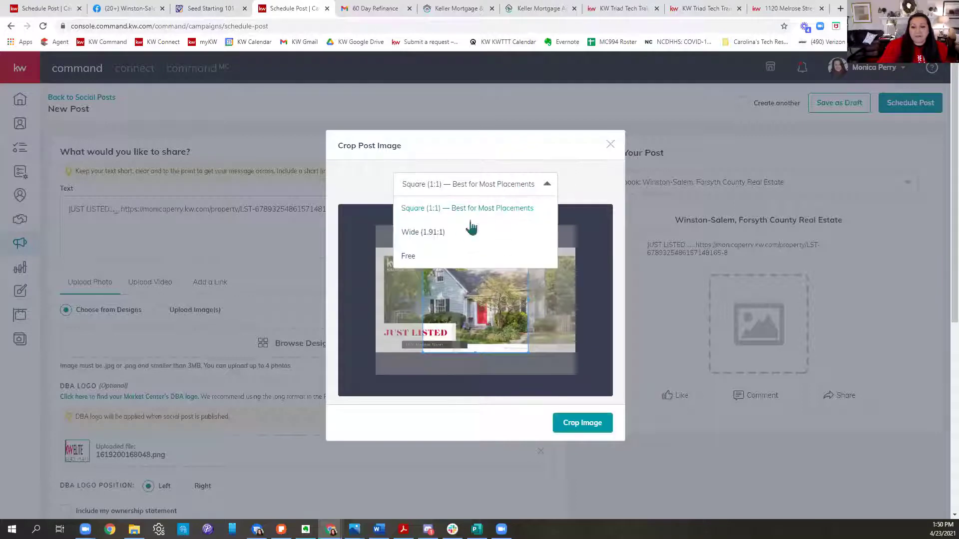
pyautogui.click(443, 230)
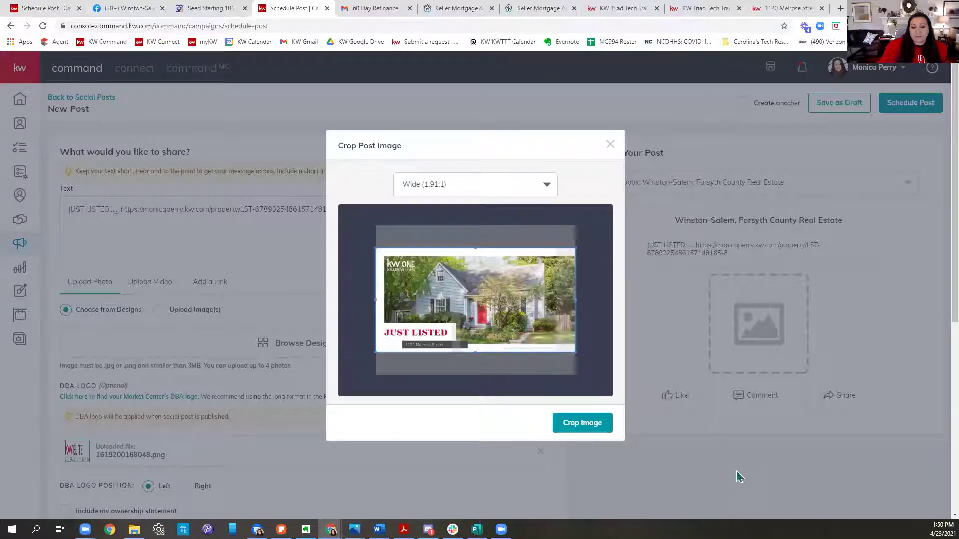
pyautogui.click(589, 424)
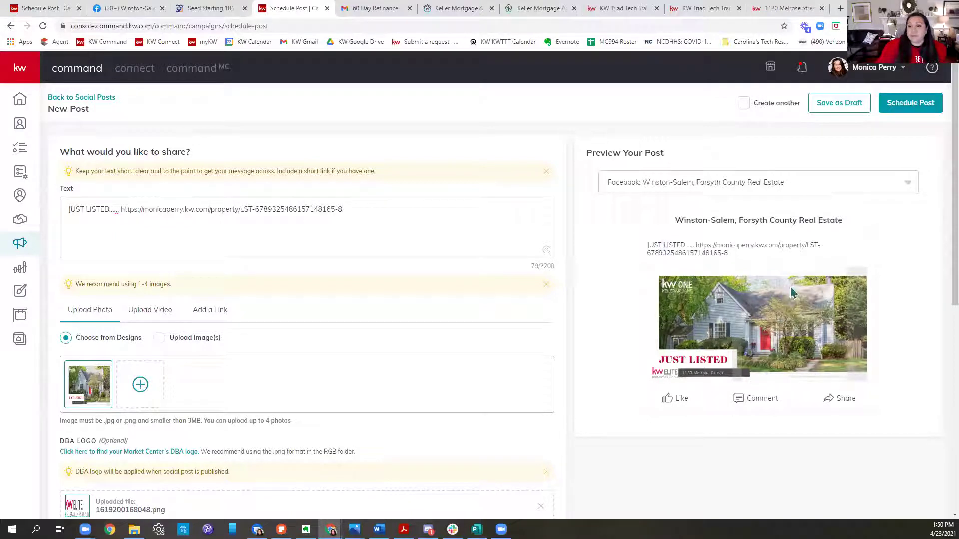
pyautogui.moveTo(699, 245); pyautogui.dragTo(836, 243)
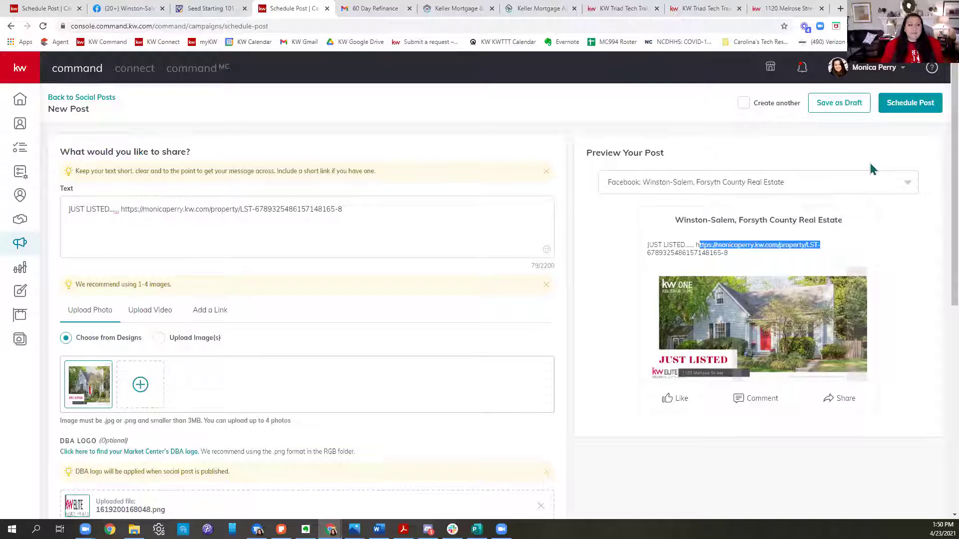
# Step: Choose Publish Immediately under 'When would you like to post?' for the Just Listed post
pyautogui.scroll(-8, 377, 340)
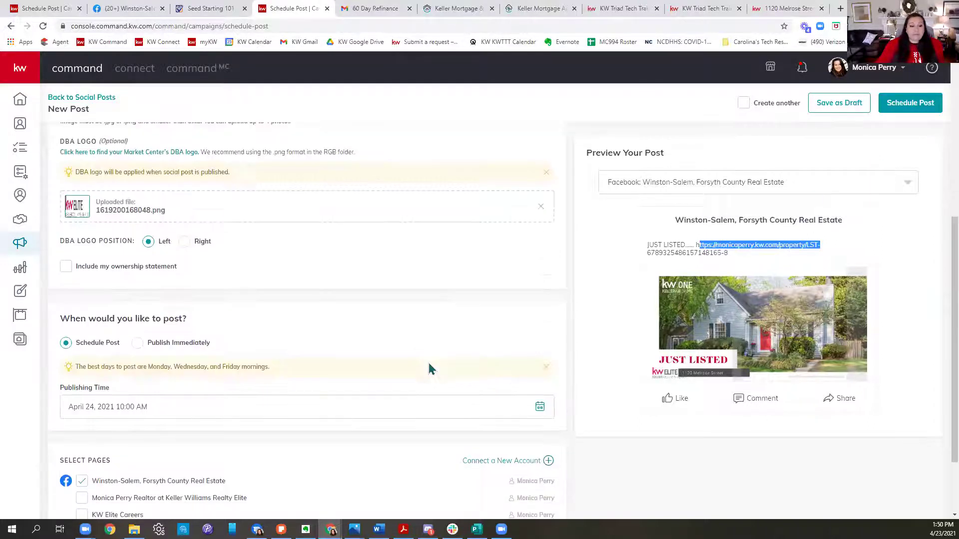
pyautogui.click(138, 252)
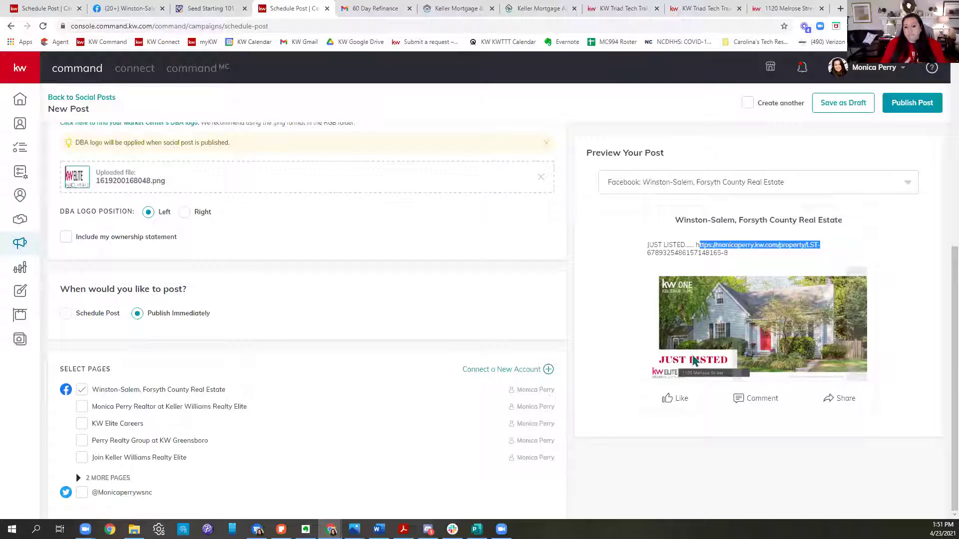
pyautogui.click(514, 333)
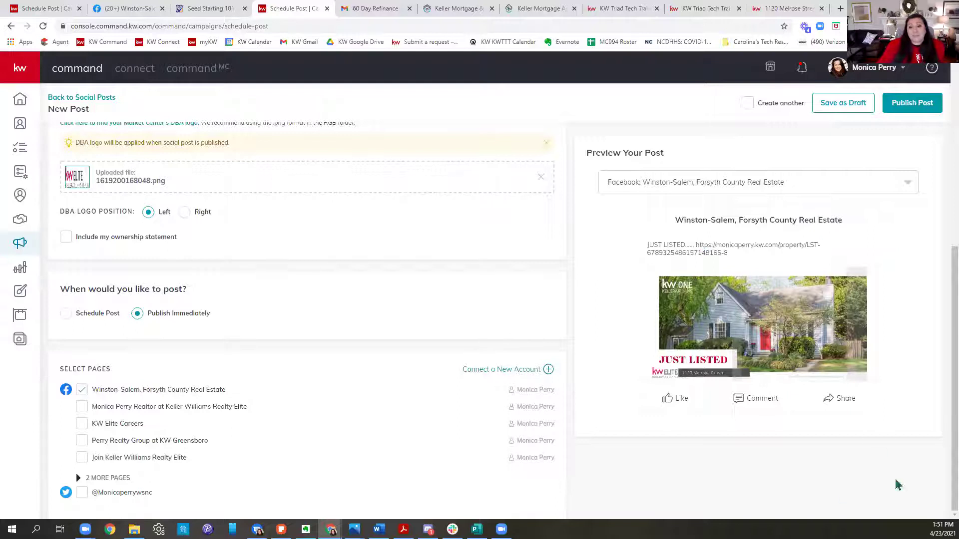
pyautogui.scroll(6, 370, 367)
pyautogui.scroll(-6, 426, 349)
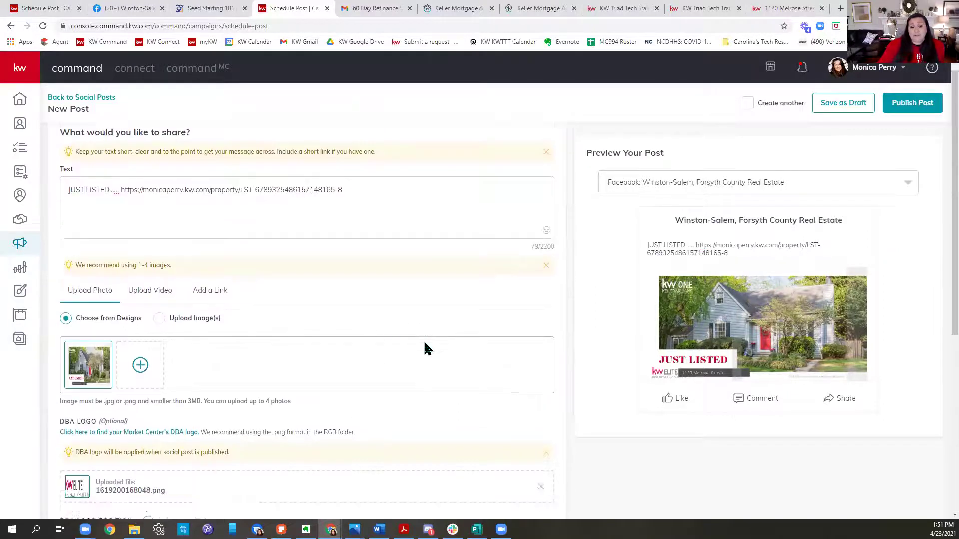
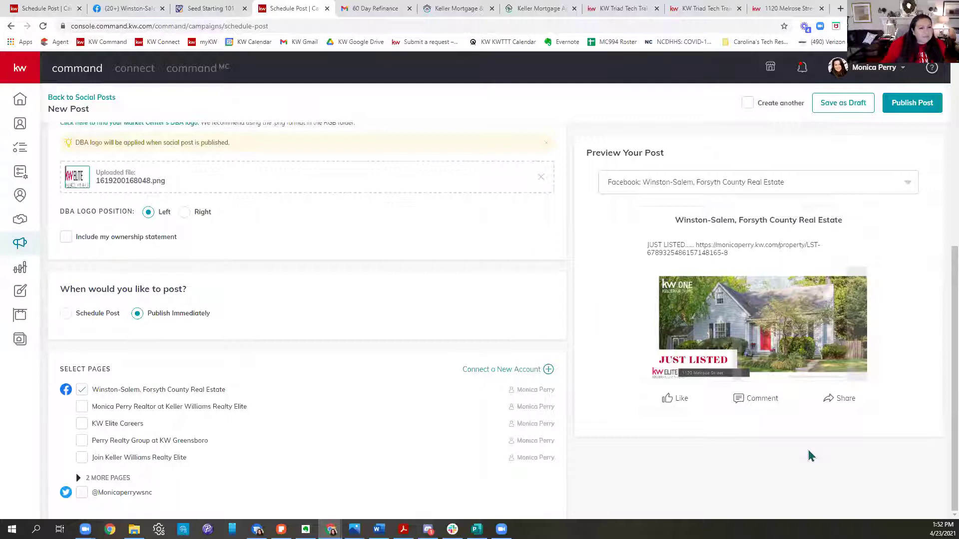
# Step: Return to the KW Command home dashboard and scroll to Goals vs. Actuals and Designs Updates
pyautogui.click(22, 292)
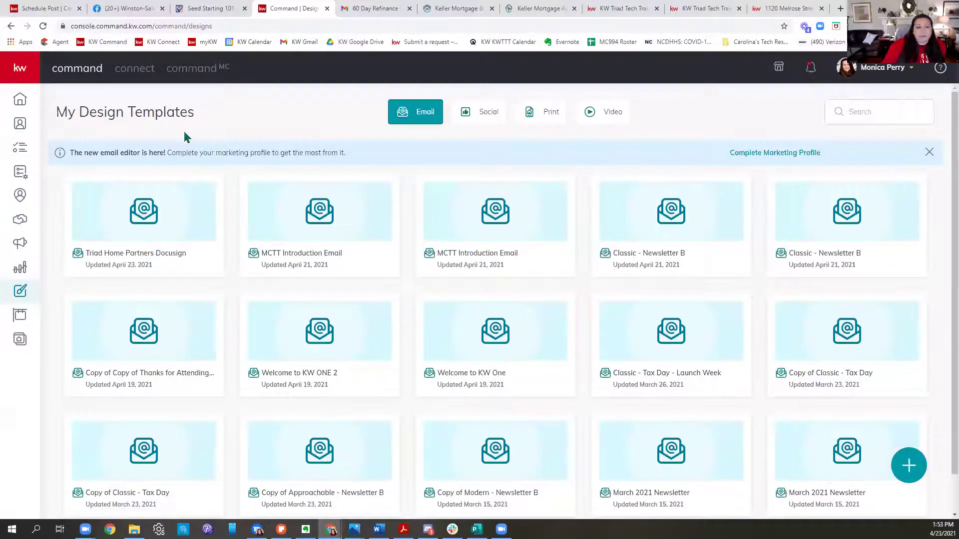
pyautogui.click(28, 105)
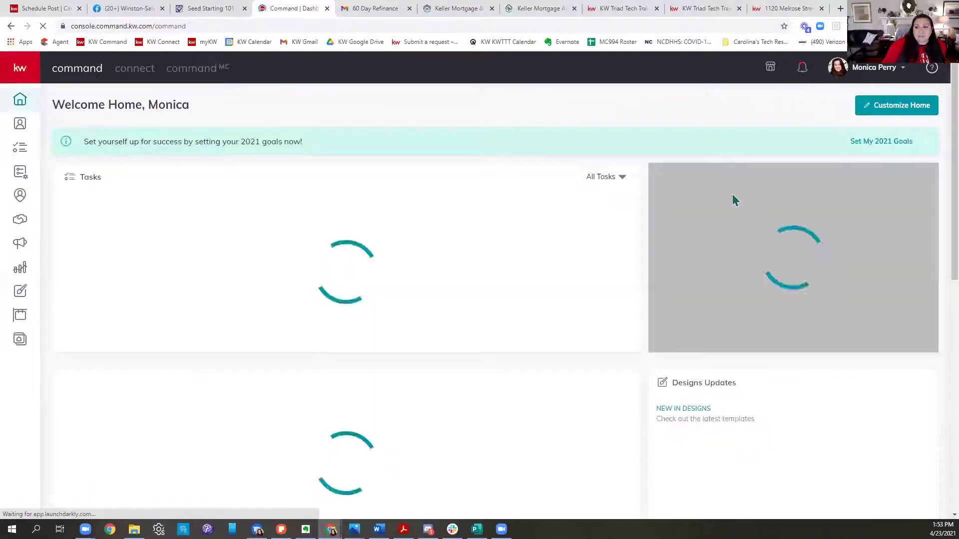
pyautogui.scroll(-3, 937, 263)
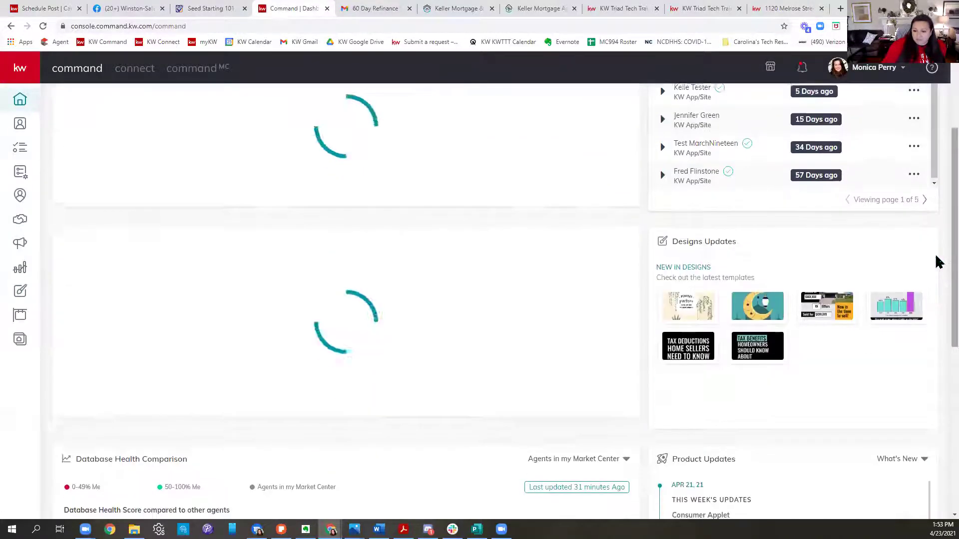
pyautogui.scroll(-1, 937, 262)
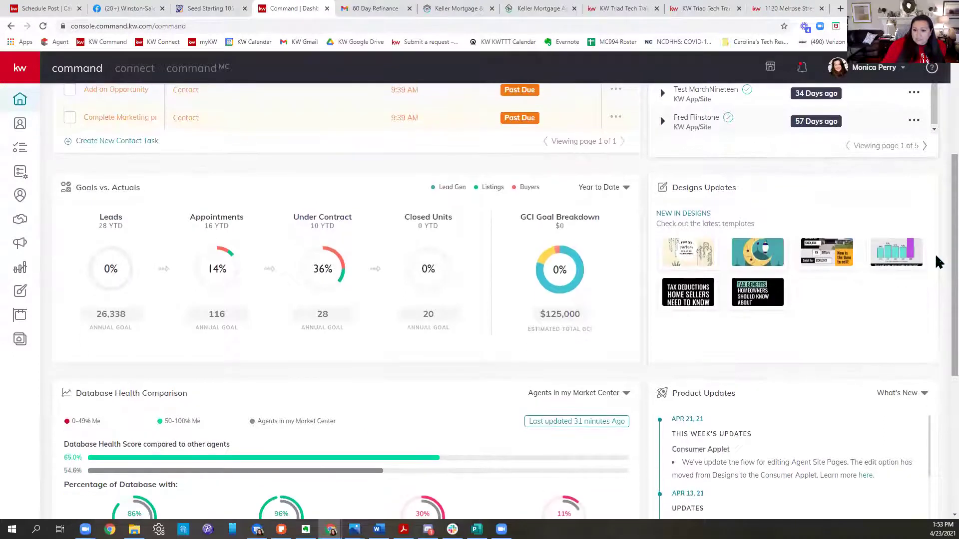
pyautogui.moveTo(697, 308)
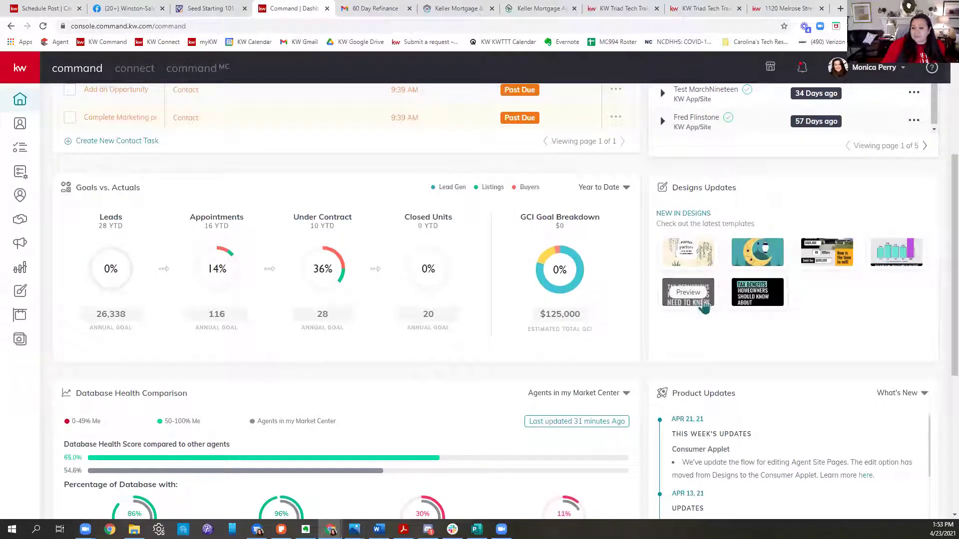
pyautogui.moveTo(843, 270)
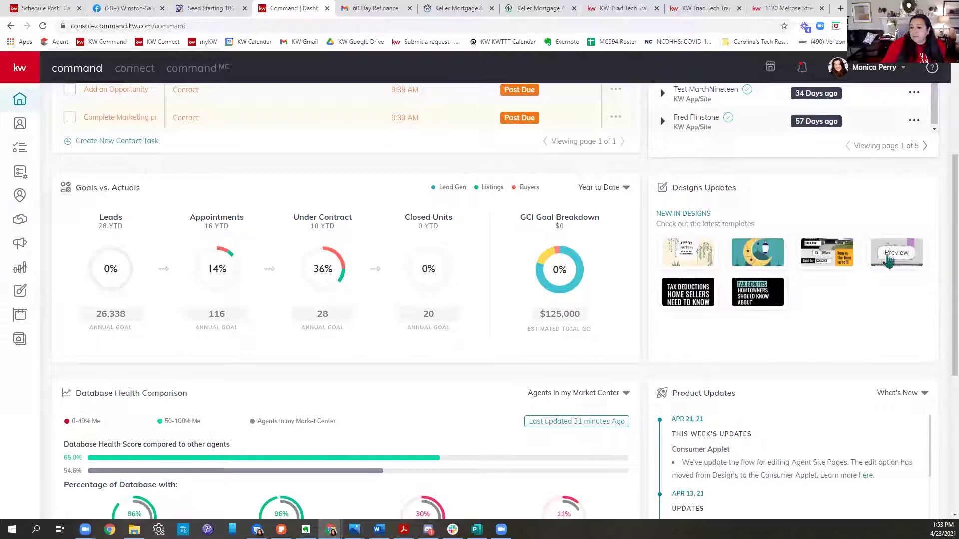
pyautogui.click(827, 253)
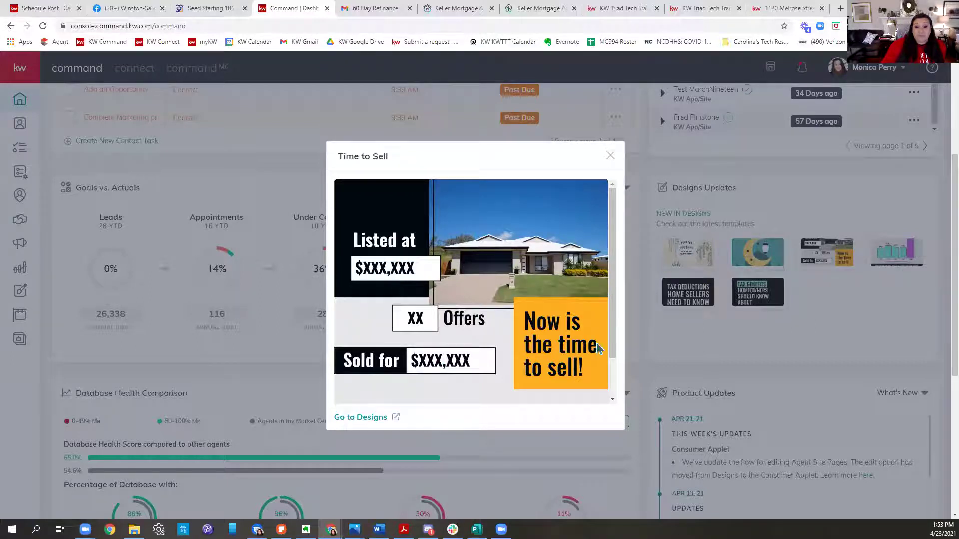
pyautogui.click(858, 191)
pyautogui.click(894, 257)
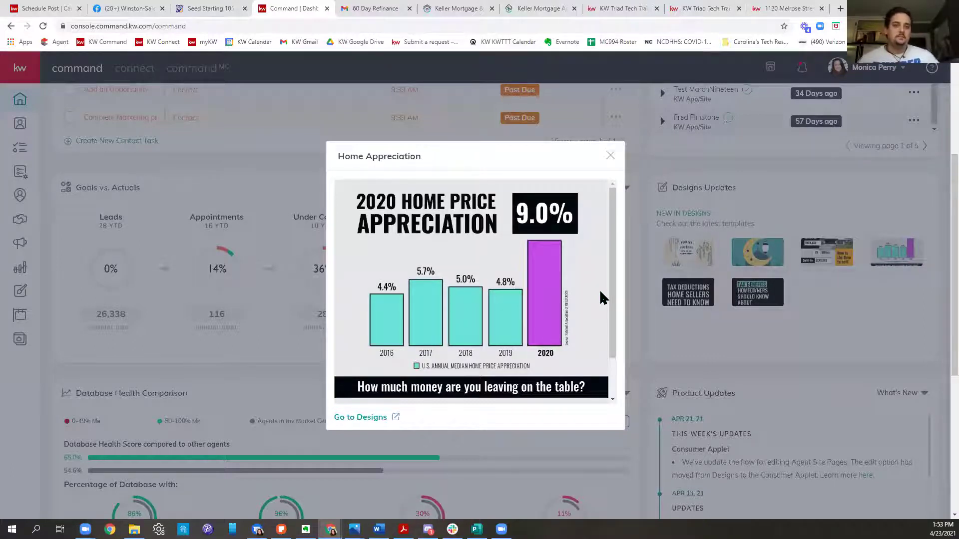
pyautogui.click(610, 155)
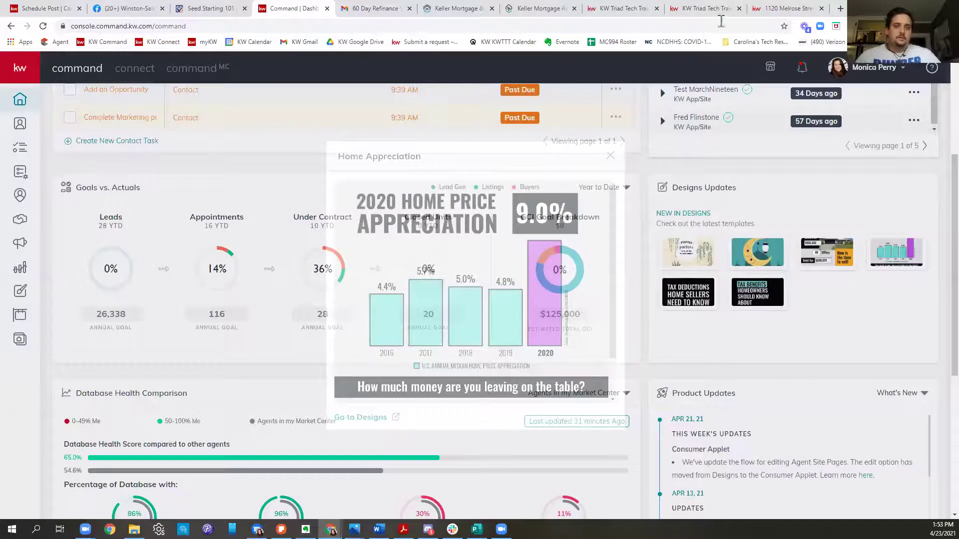
# Step: Search 'keller mortgage' in a new tab and open the Keller Mortgage website
pyautogui.click(841, 9)
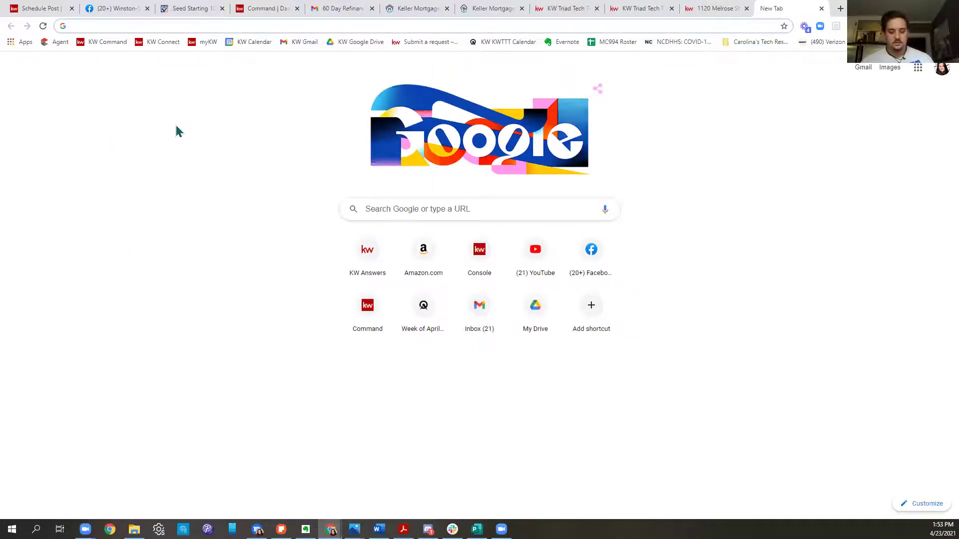
pyautogui.write('keller')
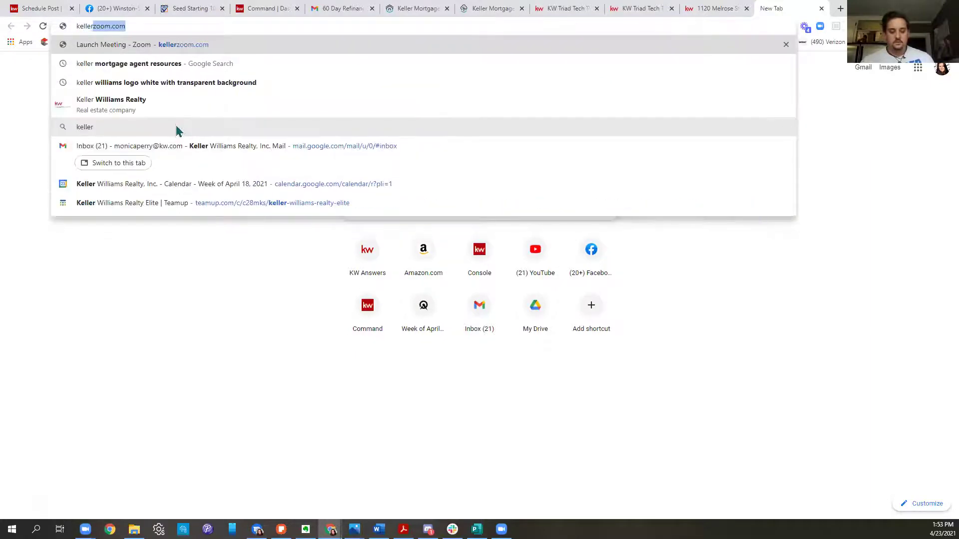
pyautogui.write(' mortgage')
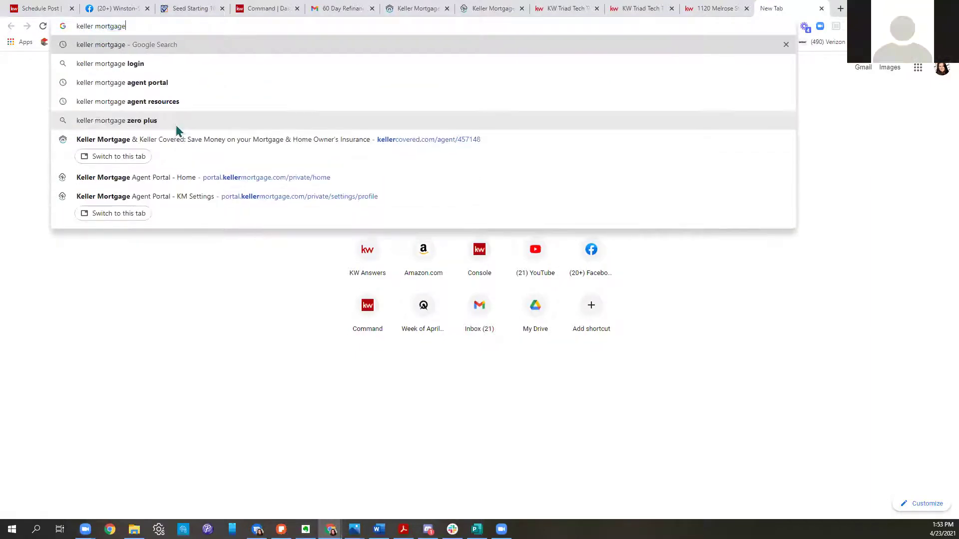
pyautogui.press('Return')
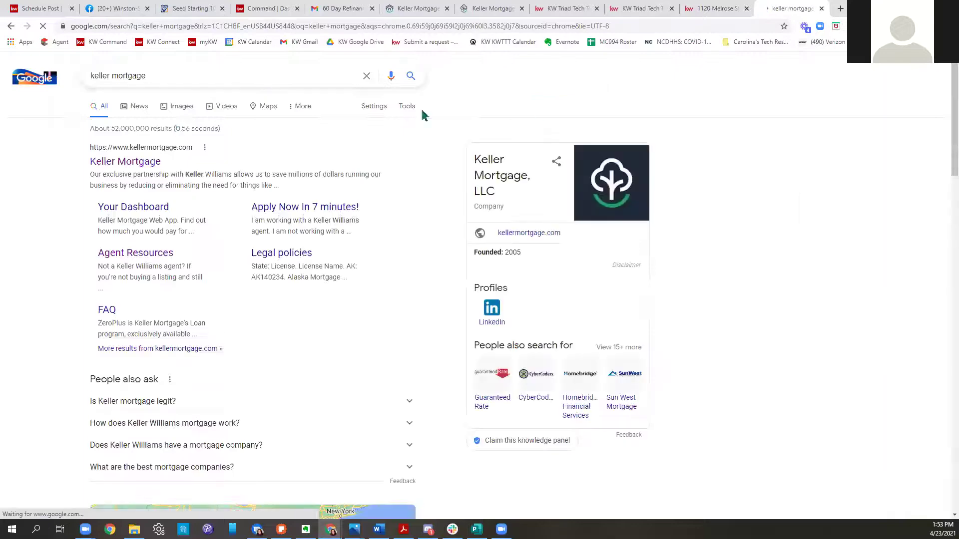
pyautogui.click(150, 164)
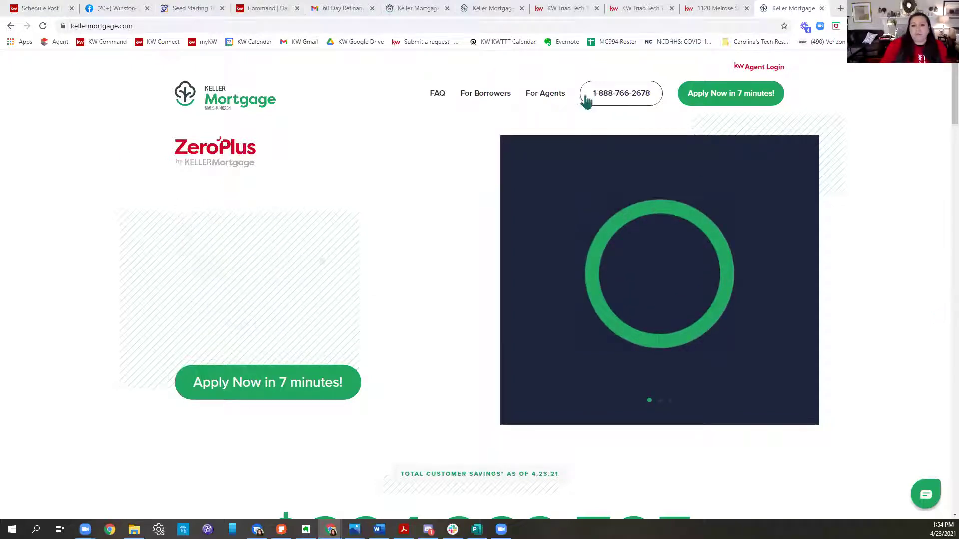
# Step: Log in to the Keller Mortgage Agent Portal from the For Agents page
pyautogui.click(545, 95)
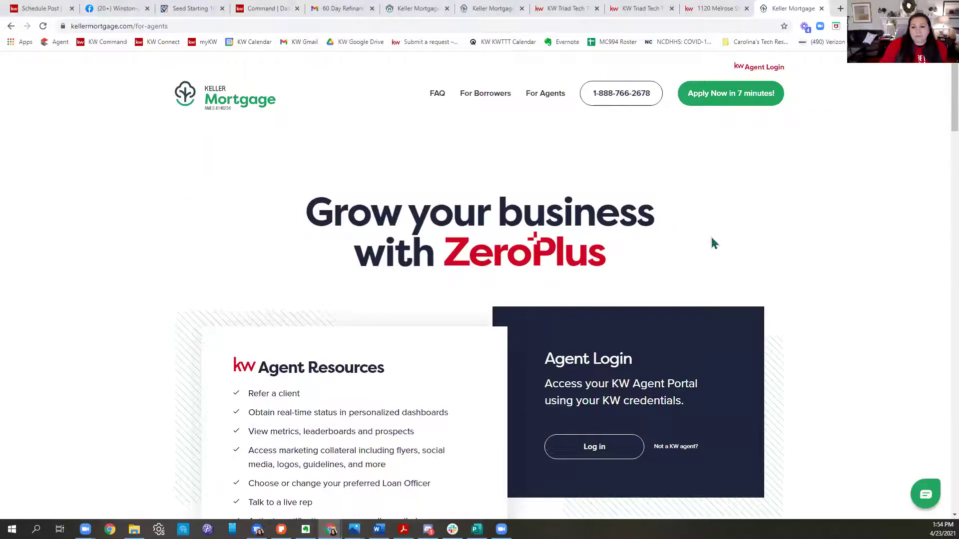
pyautogui.scroll(-5, 713, 243)
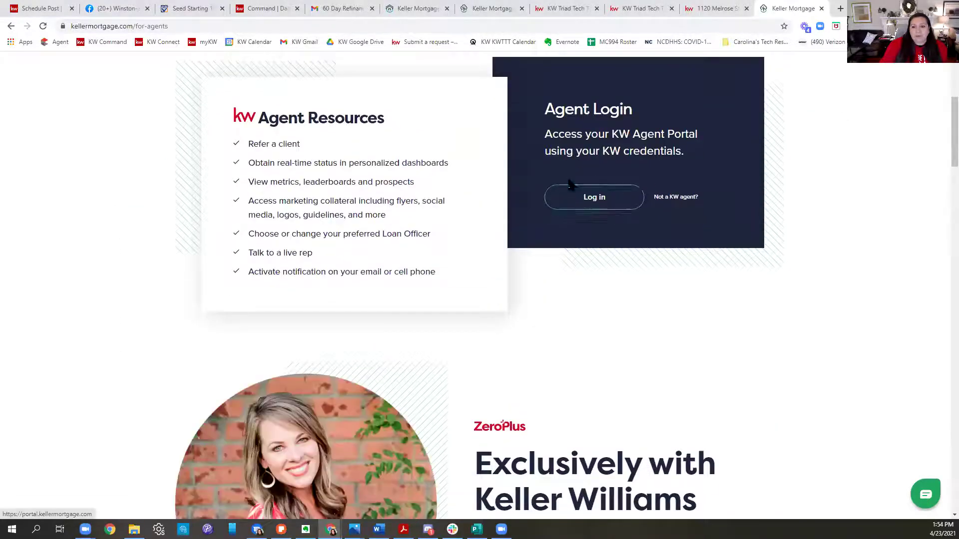
pyautogui.click(597, 197)
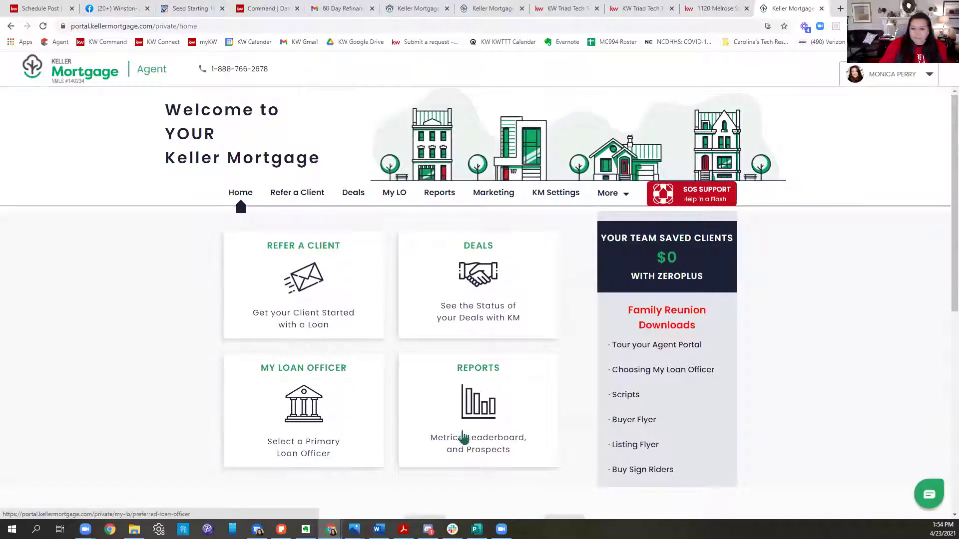
# Step: Start and close the Tour your Agent Portal video, browse the portal, then switch to Facebook
pyautogui.click(657, 347)
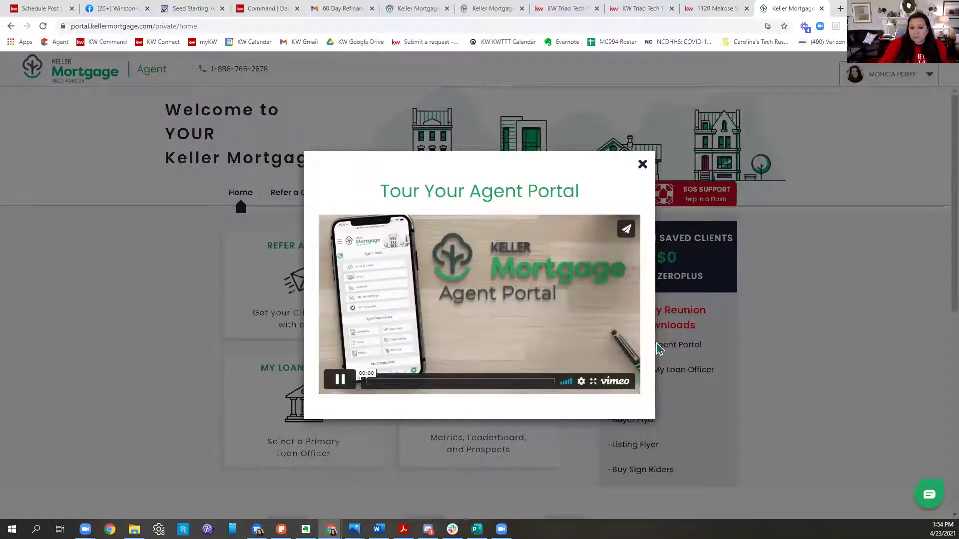
pyautogui.click(642, 165)
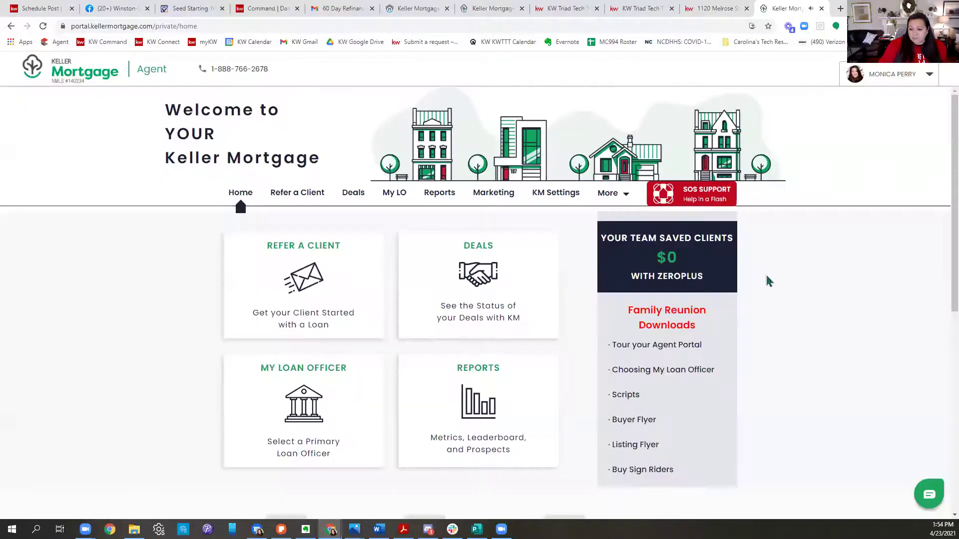
pyautogui.scroll(-5, 769, 282)
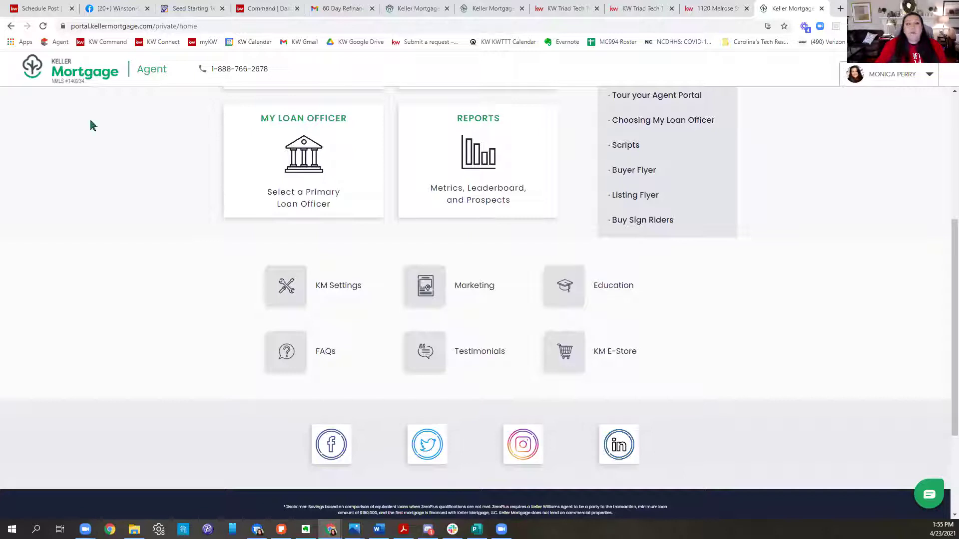
pyautogui.click(117, 9)
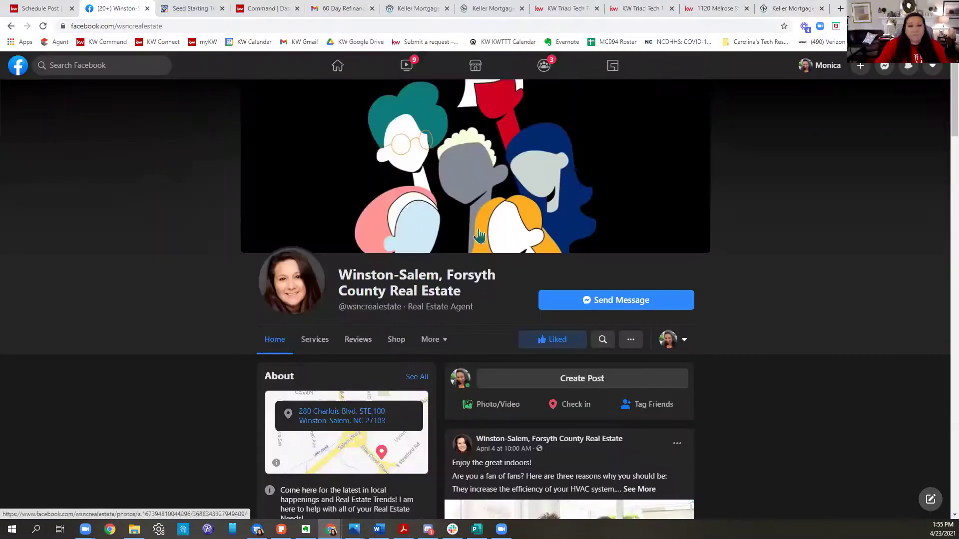
# Step: Look through Facebook search, the personal profile and the recent searches list
pyautogui.click(93, 65)
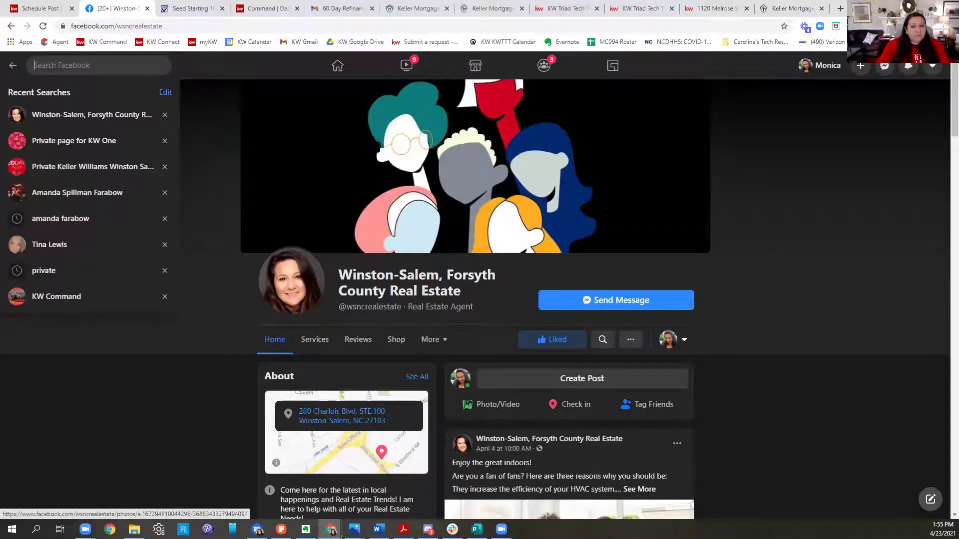
pyautogui.click(819, 69)
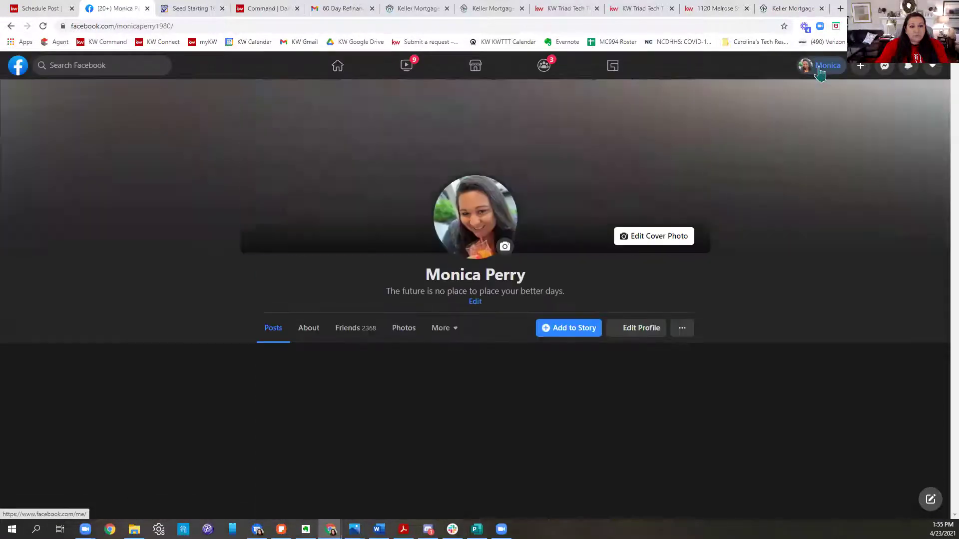
pyautogui.click(70, 67)
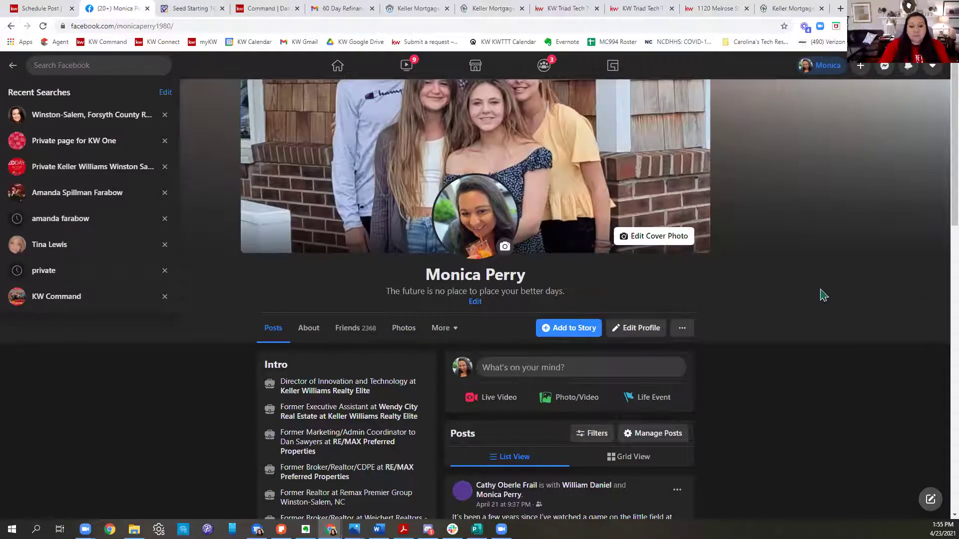
pyautogui.scroll(-2, 823, 295)
pyautogui.scroll(2, 822, 293)
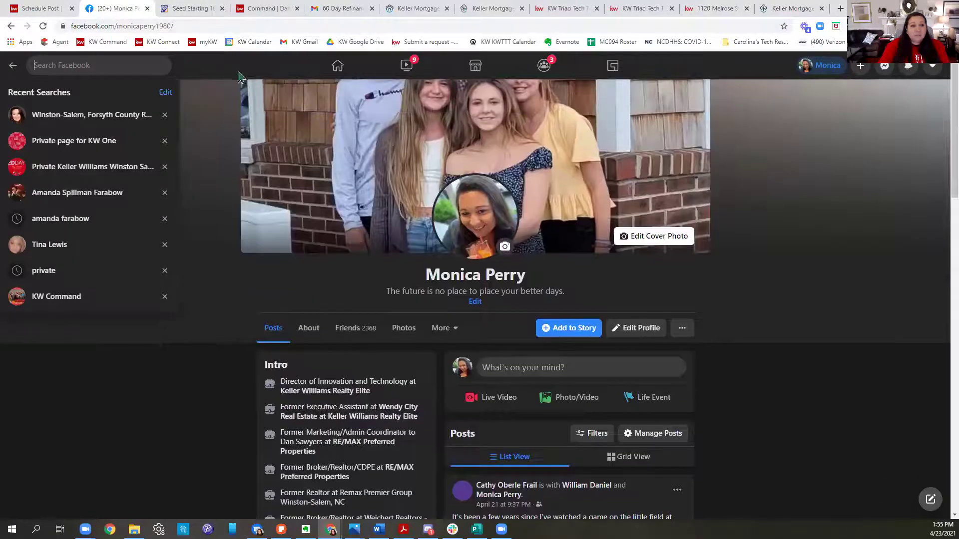
# Step: Open the Sherwood Forest Real Estate page from the news feed's expanded shortcuts list
pyautogui.click(336, 70)
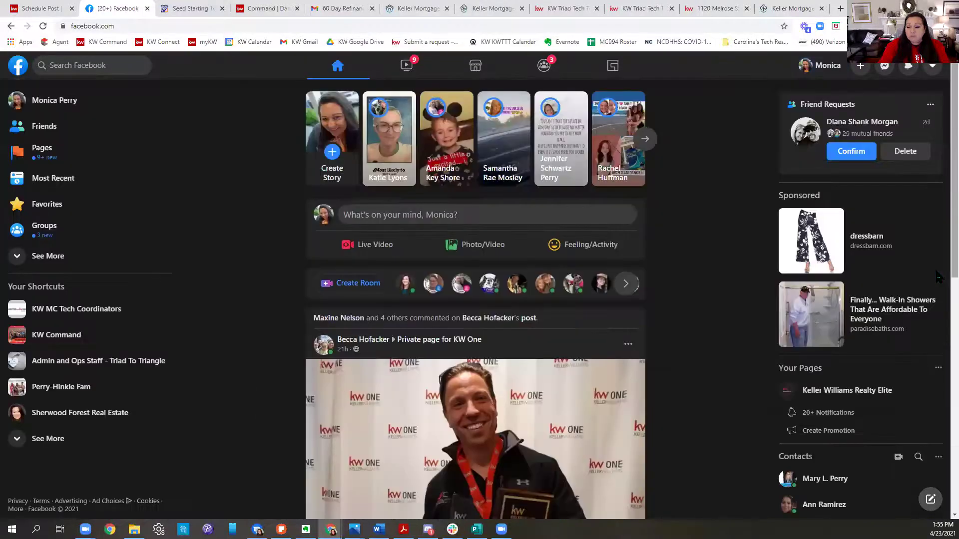
pyautogui.scroll(-1, 146, 294)
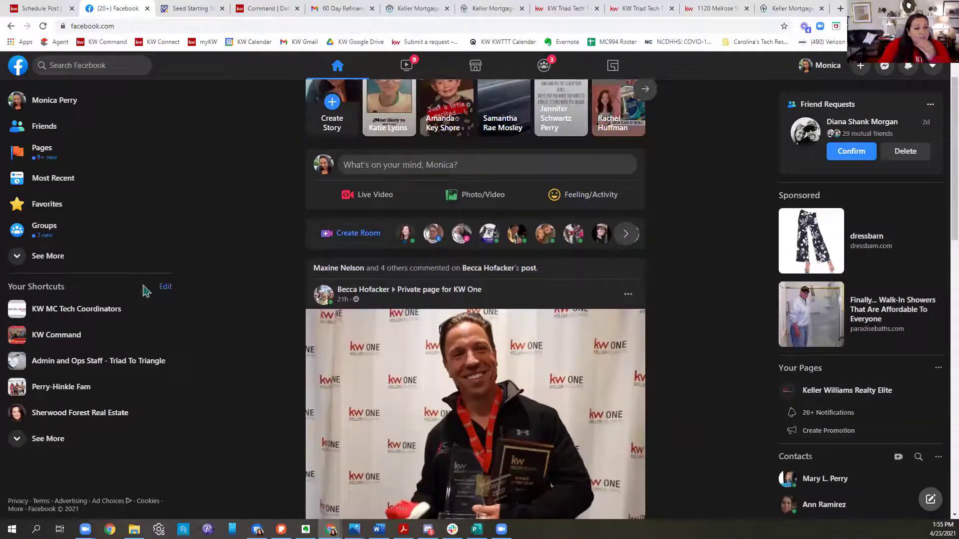
pyautogui.scroll(-3, 123, 394)
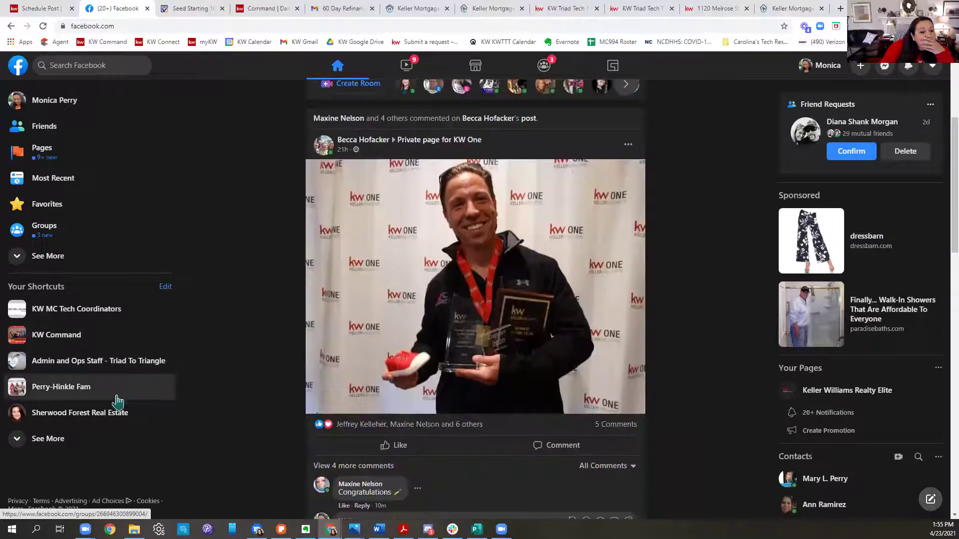
pyautogui.click(45, 439)
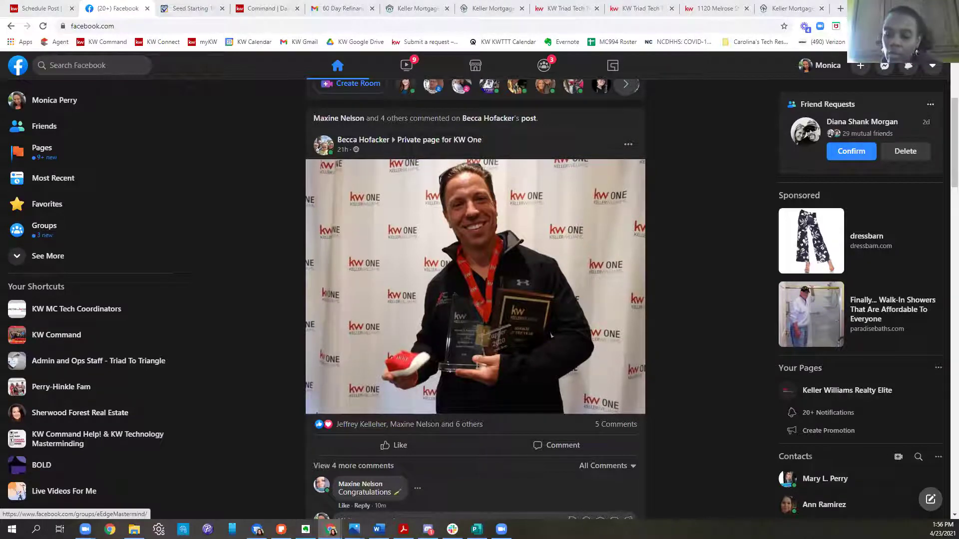
pyautogui.scroll(-3, 140, 420)
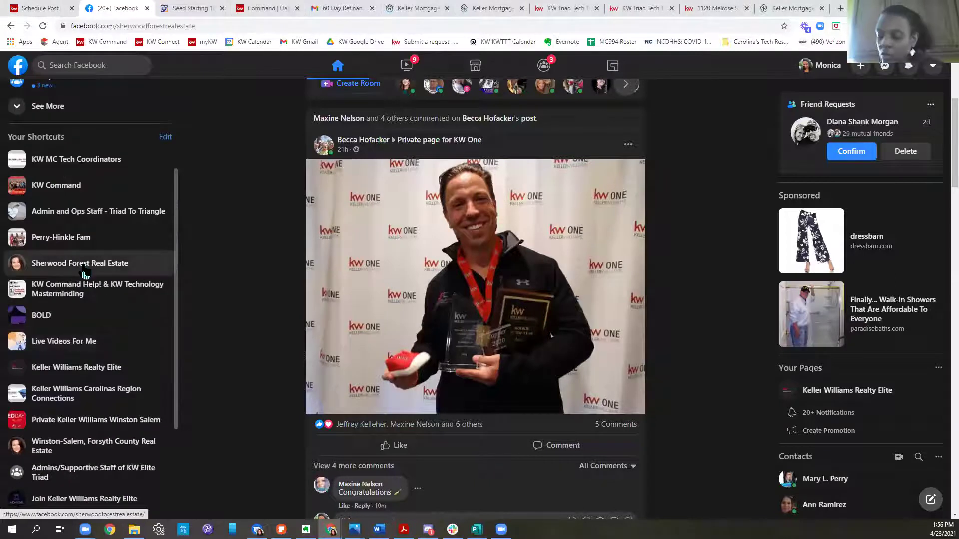
pyautogui.click(84, 263)
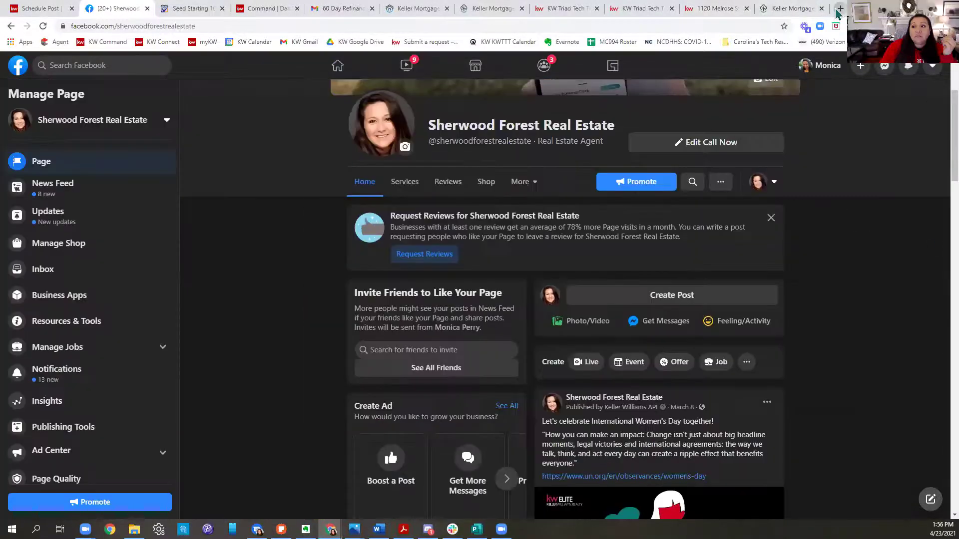
pyautogui.click(839, 10)
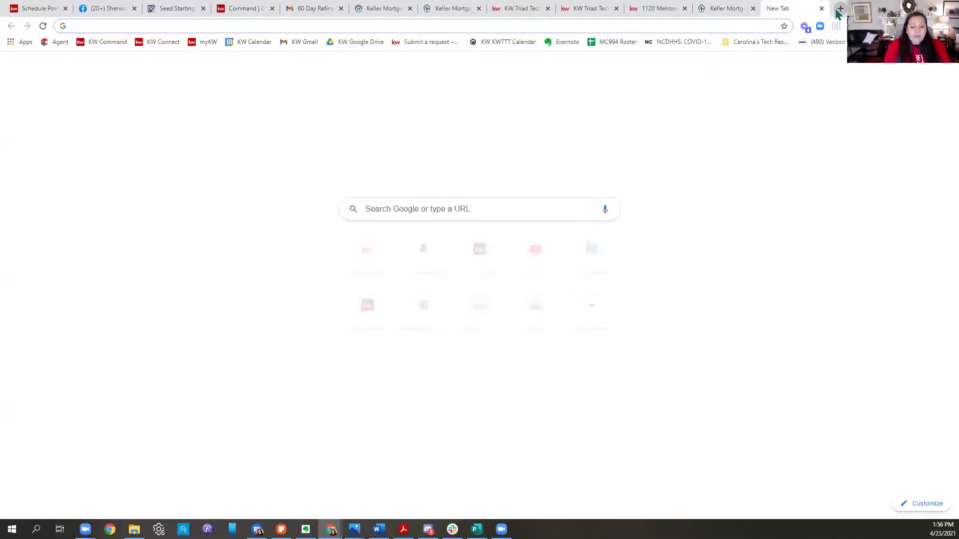
# Step: Load kwtriadtech.com from the address bar and open its KWTriadTechYouTube link
pyautogui.write('kel')
pyautogui.press('BackSpace')
pyautogui.press('BackSpace')
pyautogui.press('BackSpace')
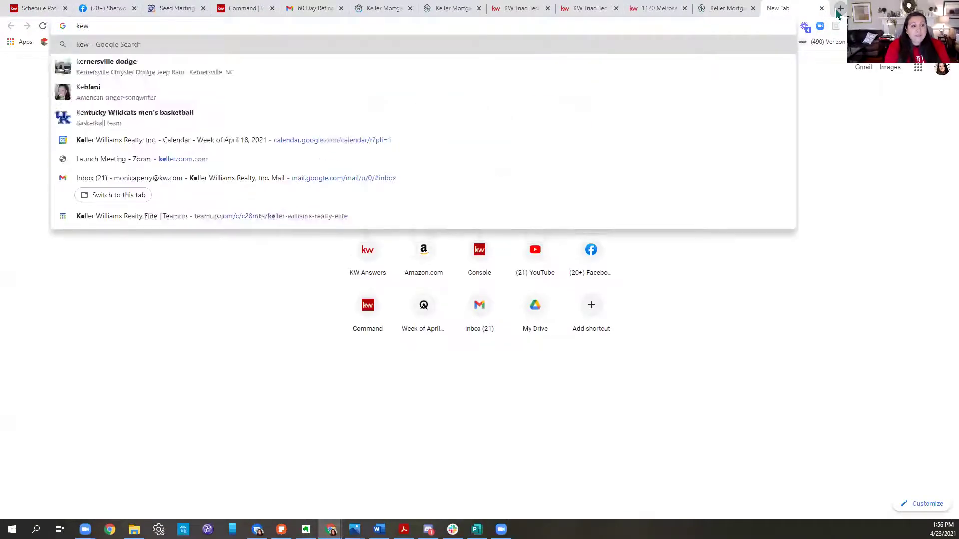
pyautogui.write('wtriadtech.com')
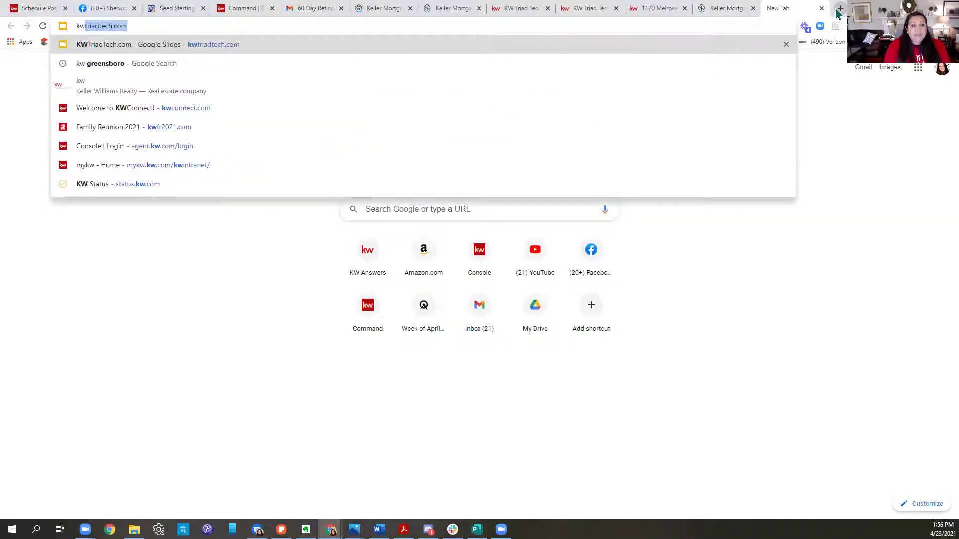
pyautogui.press('Return')
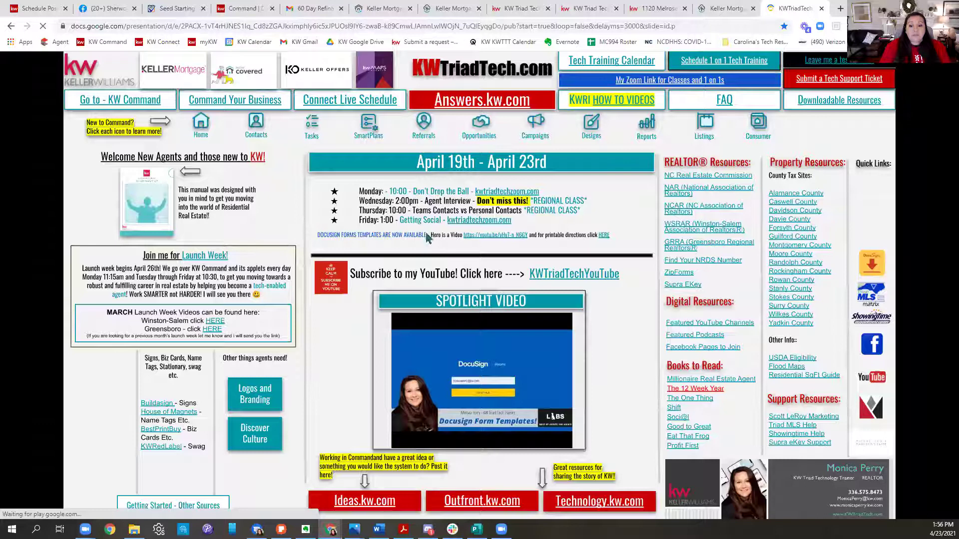
pyautogui.click(581, 278)
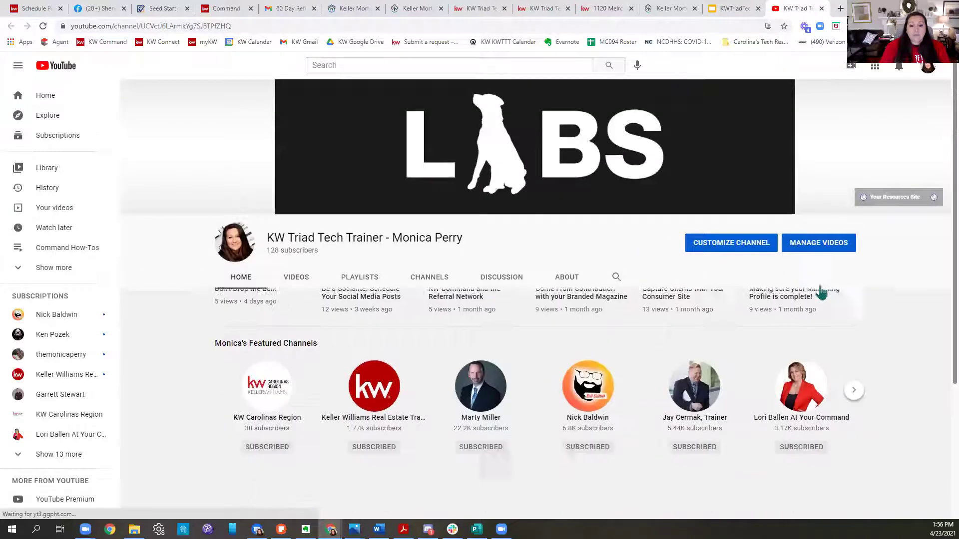
# Step: Scroll through the KW Triad Tech Trainer channel's uploads, then return to the KWTriadTech page
pyautogui.scroll(-2, 823, 406)
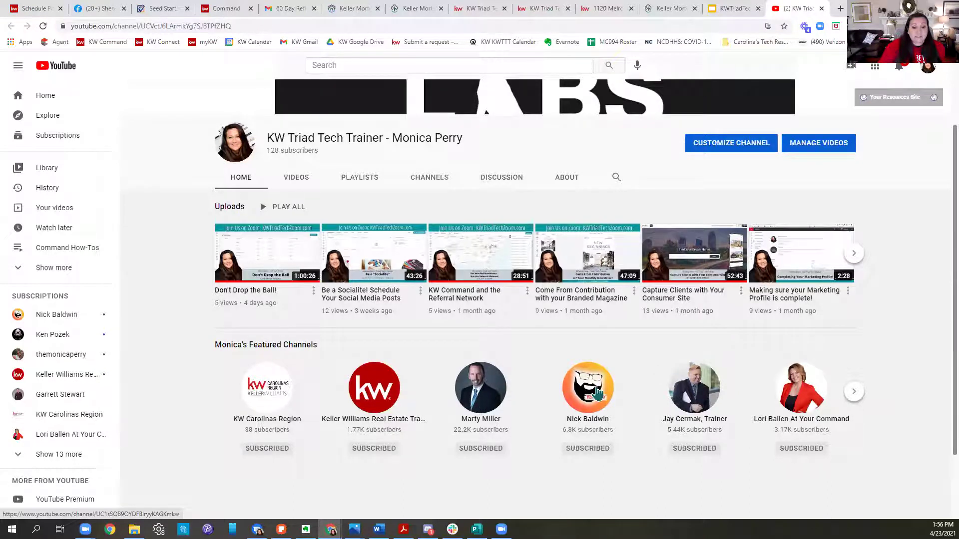
pyautogui.scroll(3, 634, 345)
pyautogui.click(749, 7)
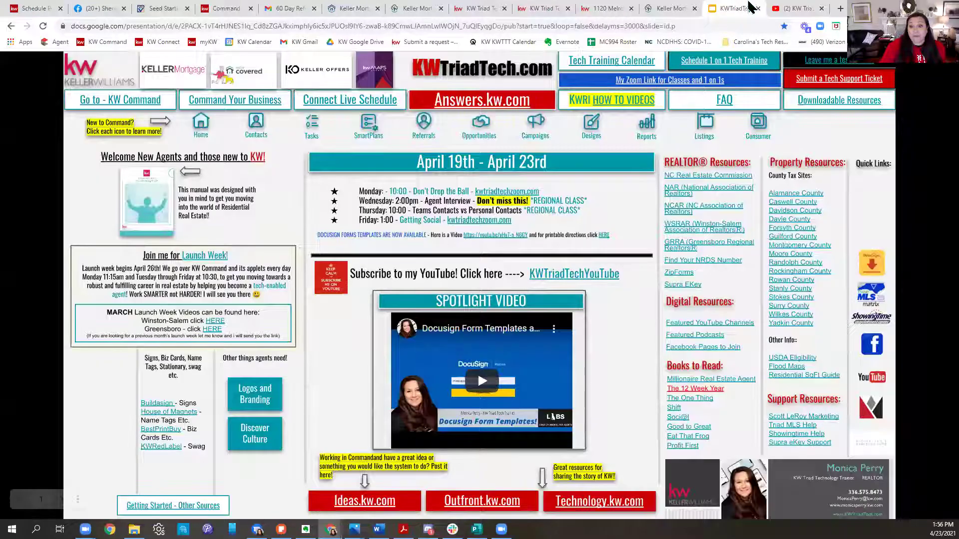
pyautogui.click(666, 11)
# Step: View the Sherwood Forest page's cover photo, then visit the home feed and personal profile
pyautogui.click(106, 11)
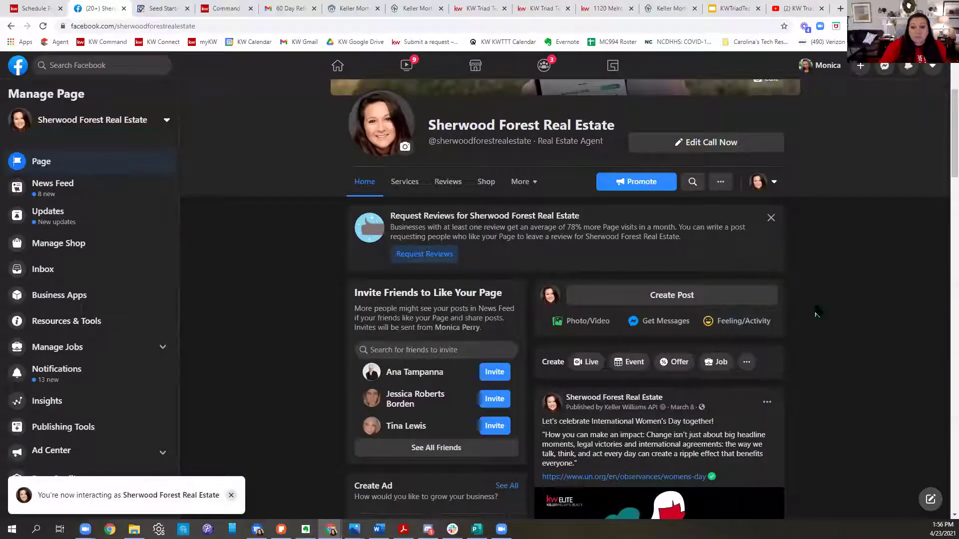
pyautogui.scroll(3, 676, 327)
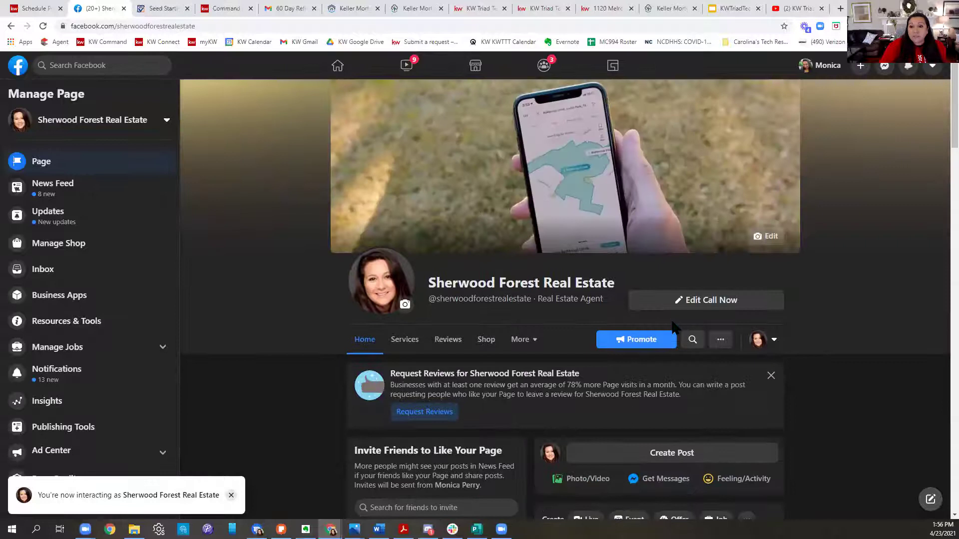
pyautogui.click(499, 181)
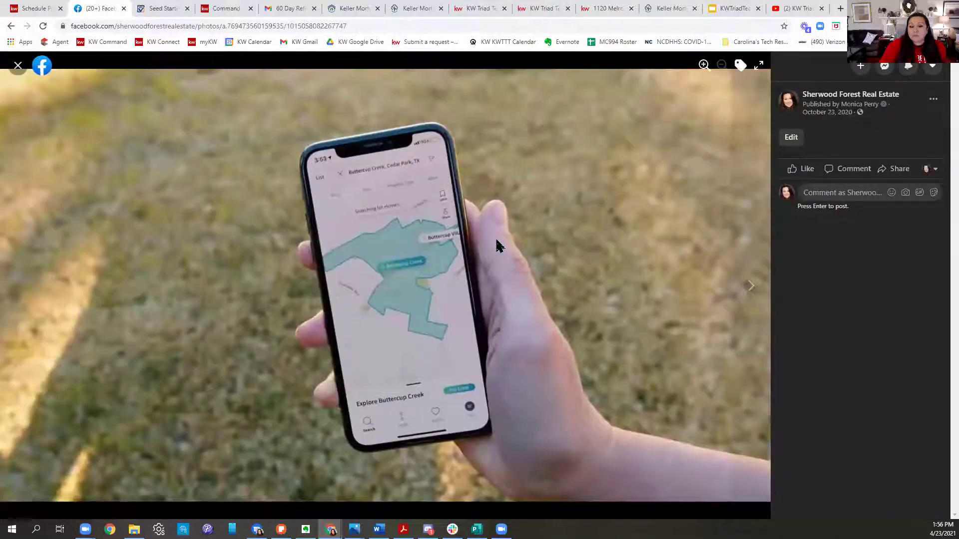
pyautogui.click(18, 65)
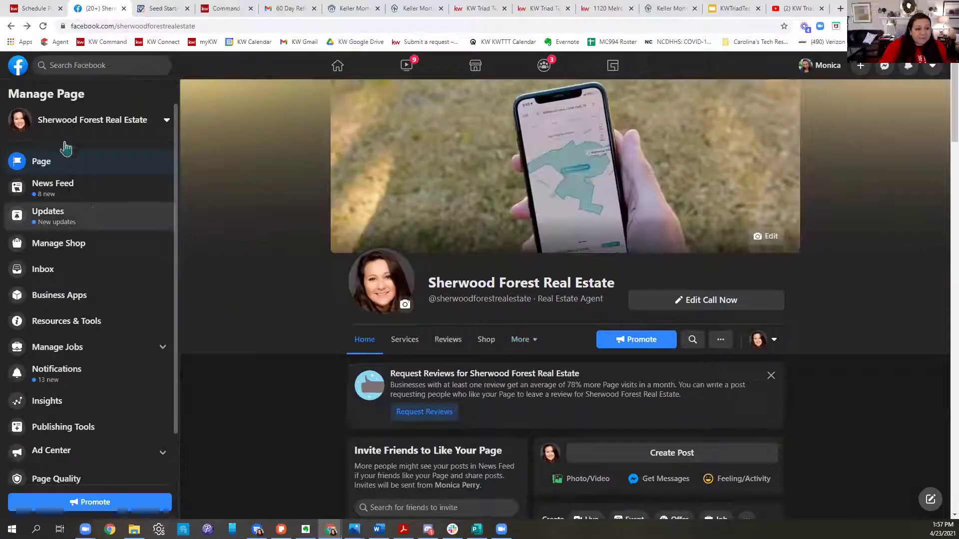
pyautogui.click(339, 67)
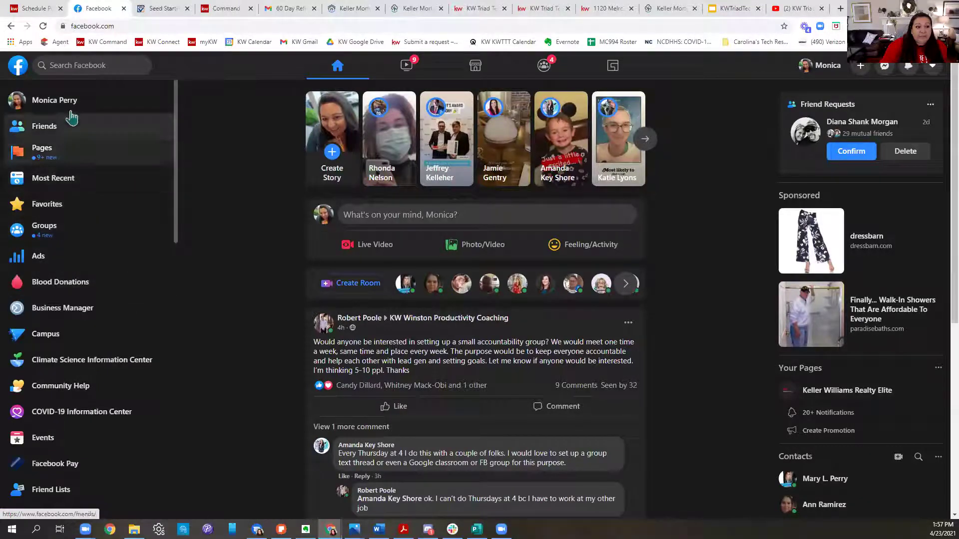
pyautogui.click(64, 106)
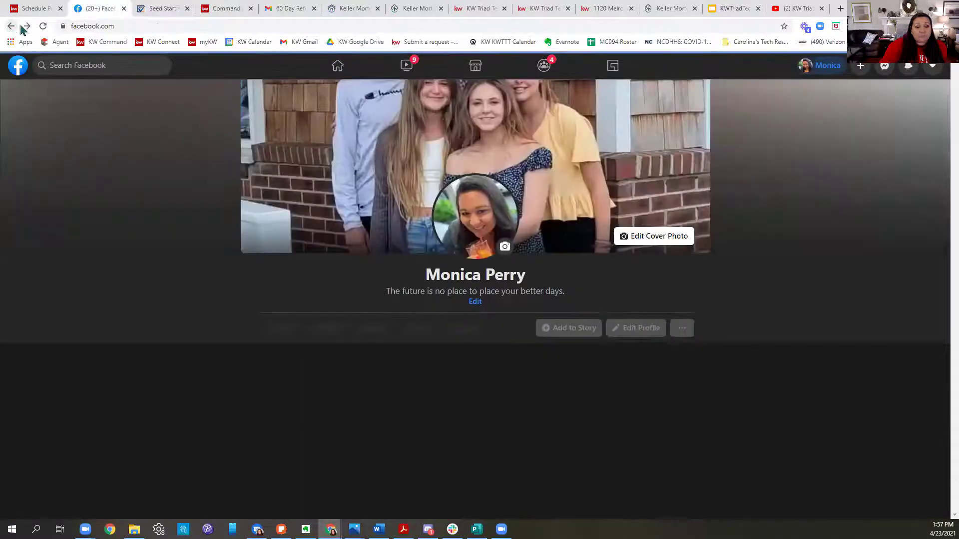
pyautogui.click(11, 27)
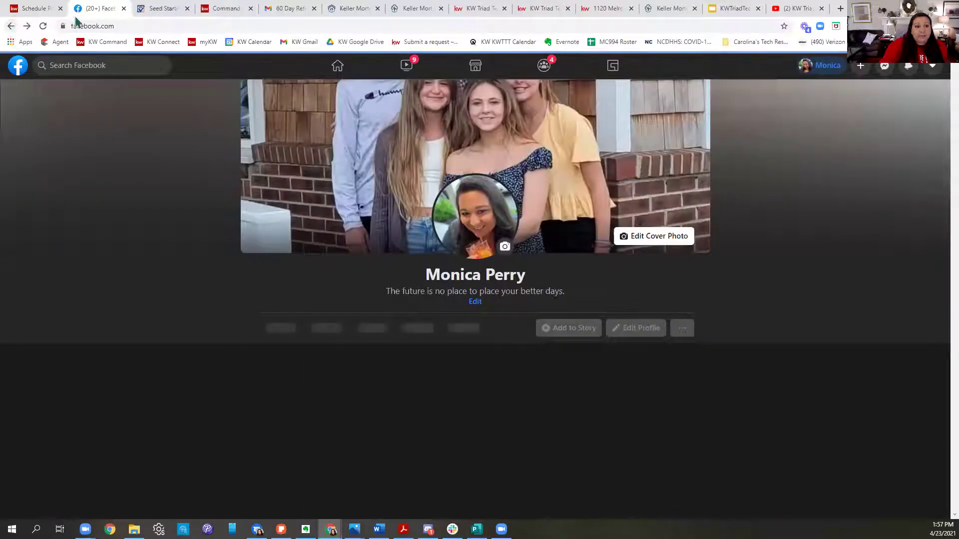
# Step: Review the Sherwood Forest page's Page Quality report, then return to KW Command's Schedule Post
pyautogui.scroll(-6, 209, 270)
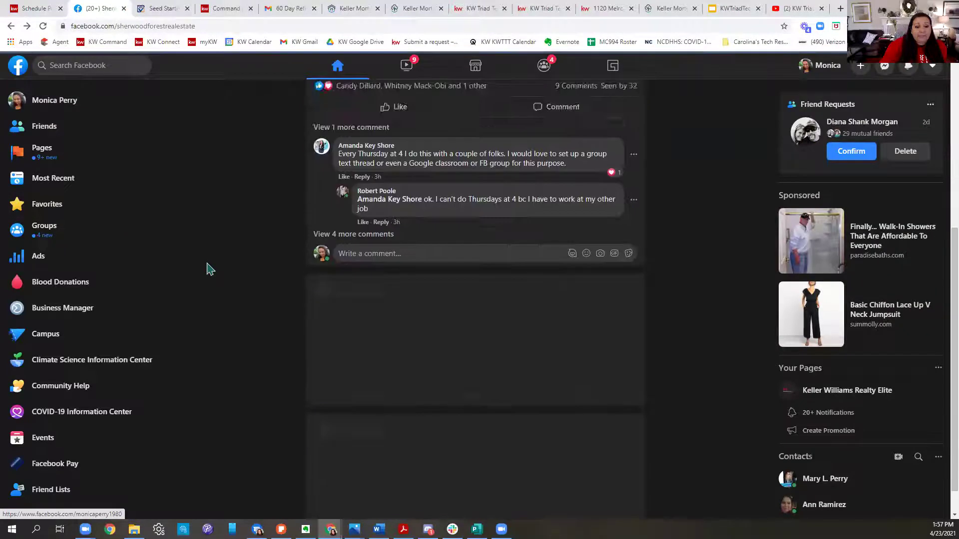
pyautogui.scroll(-8, 49, 321)
pyautogui.scroll(-5, 48, 321)
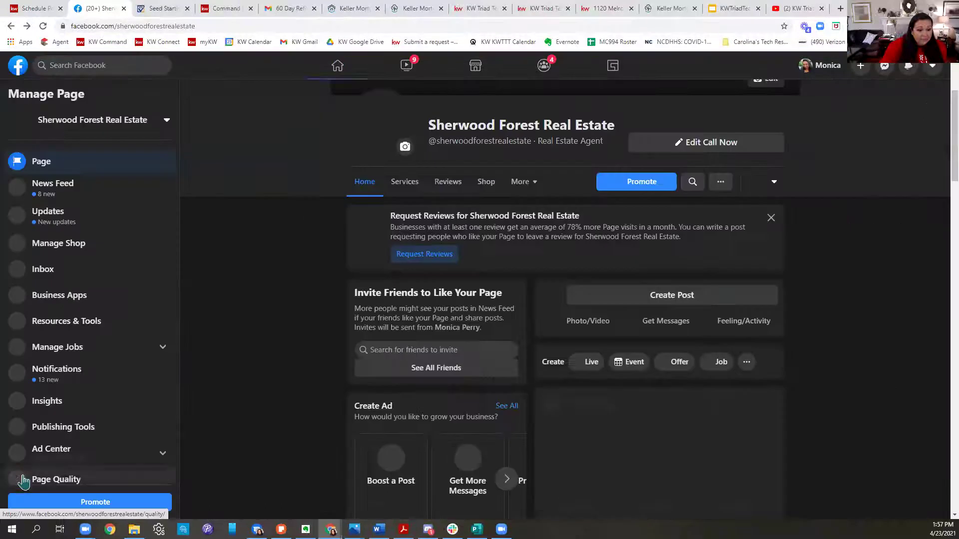
pyautogui.click(26, 480)
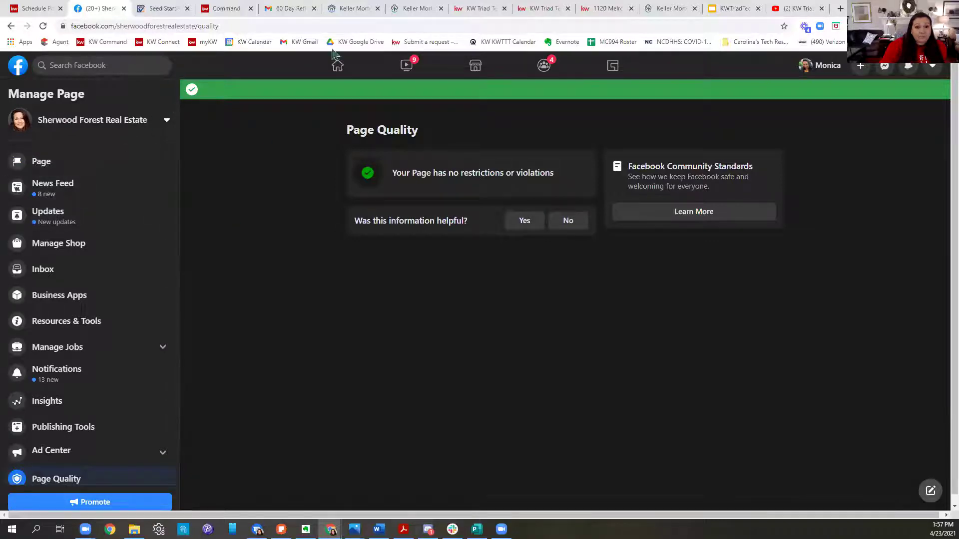
pyautogui.click(338, 67)
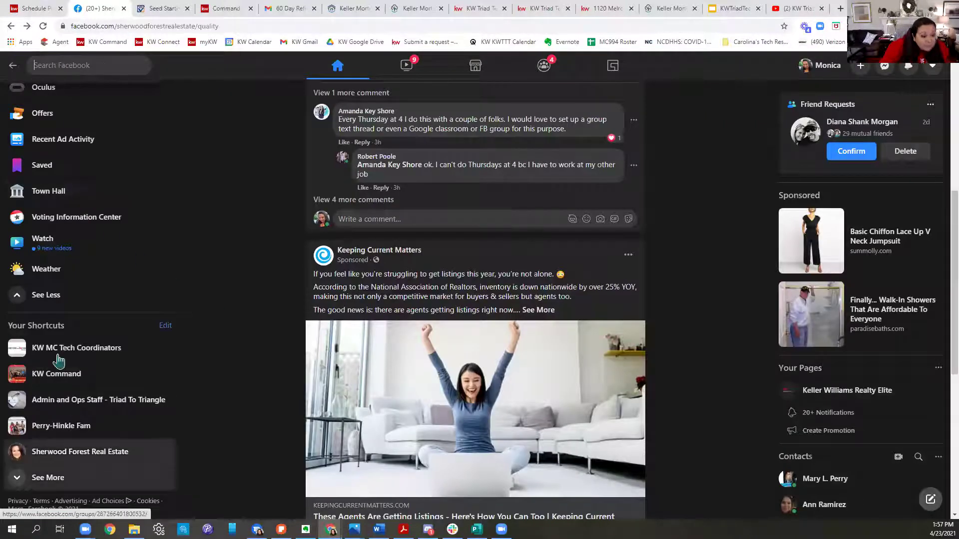
pyautogui.click(53, 484)
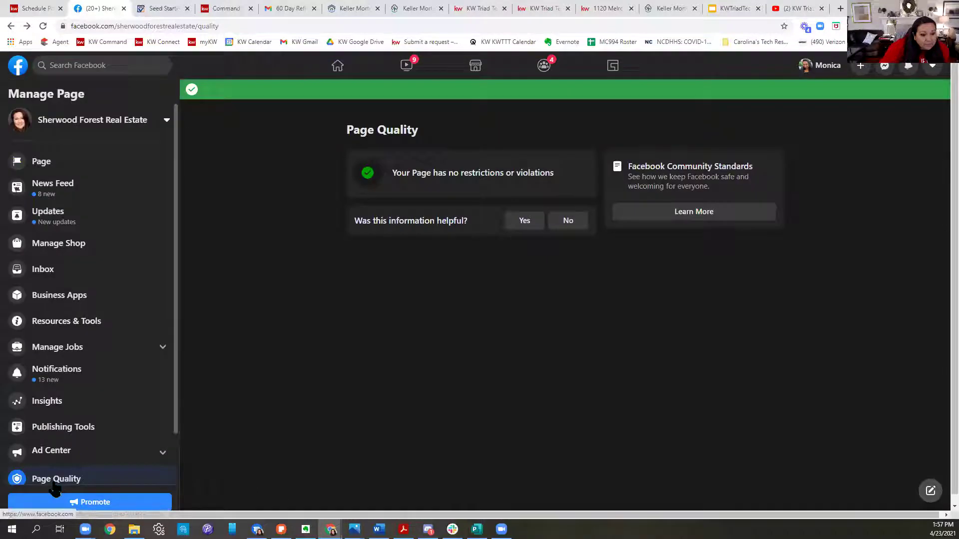
pyautogui.click(336, 68)
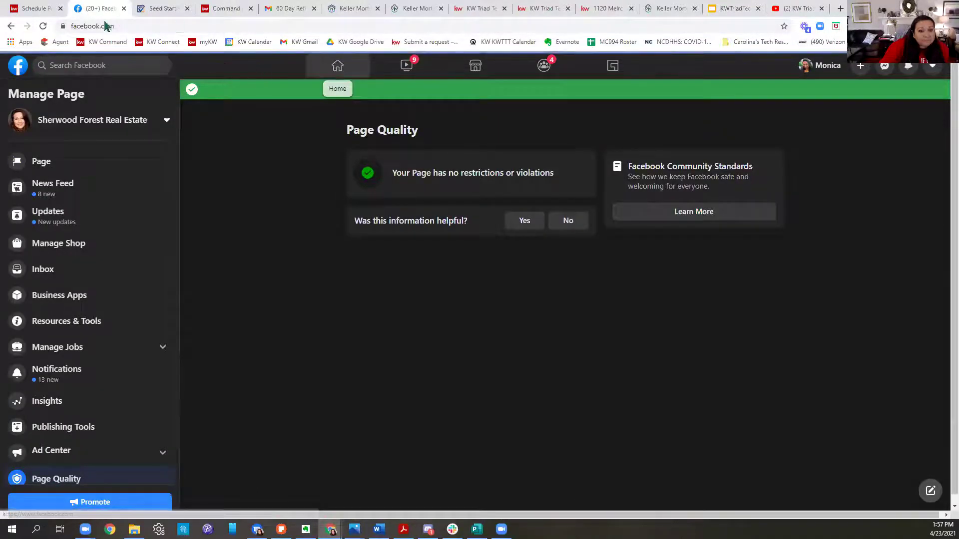
pyautogui.click(38, 11)
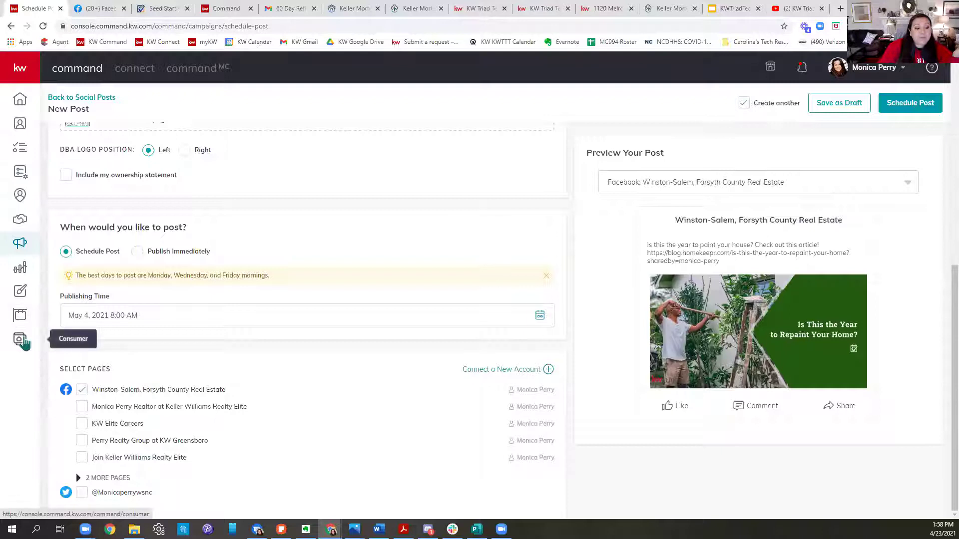
# Step: Copy the App URL from Consumer > Site & App Settings > URLs
pyautogui.click(39, 348)
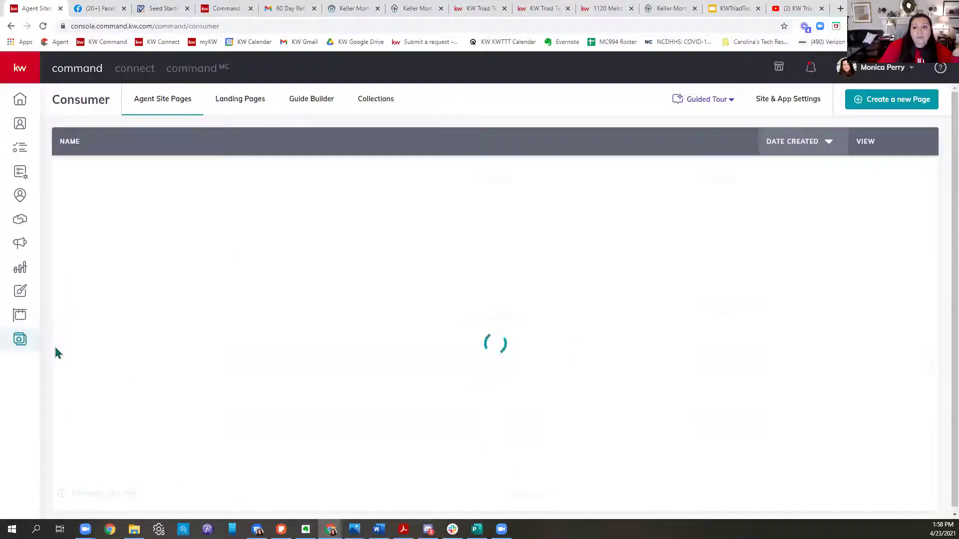
pyautogui.click(788, 101)
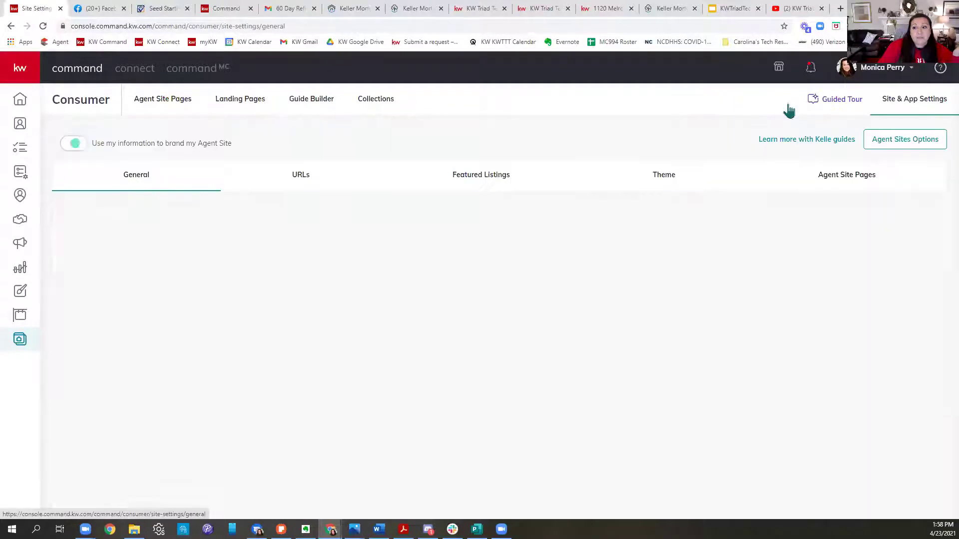
pyautogui.click(293, 183)
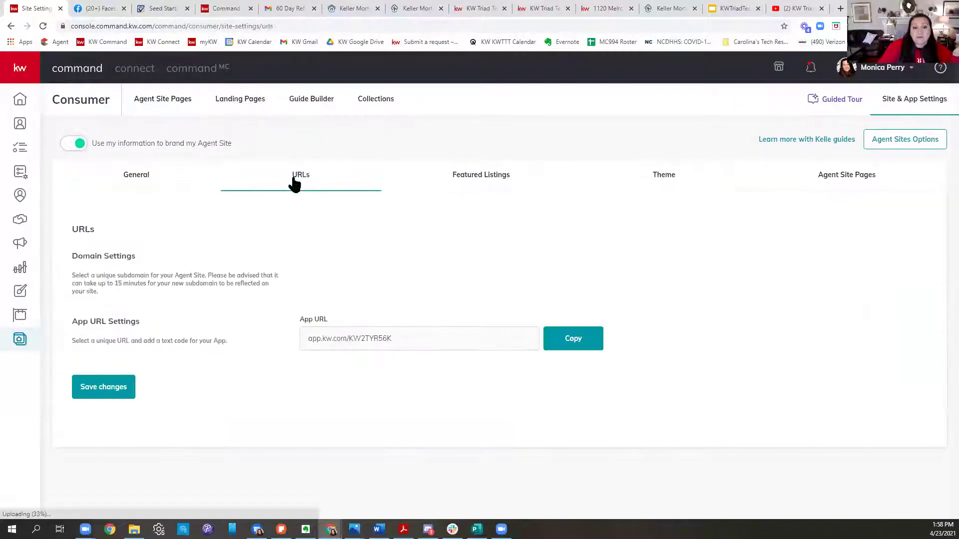
pyautogui.moveTo(432, 355); pyautogui.dragTo(313, 359)
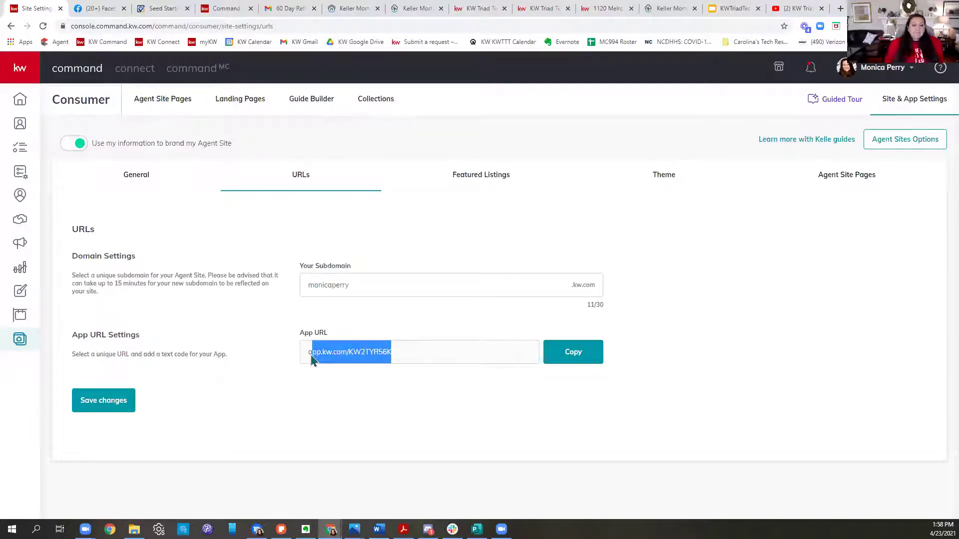
pyautogui.click(447, 362)
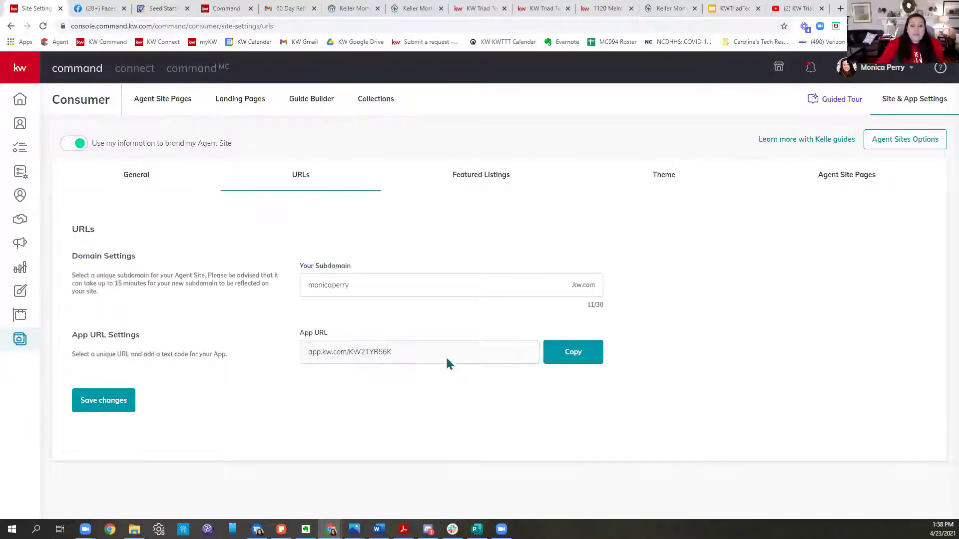
pyautogui.click(596, 361)
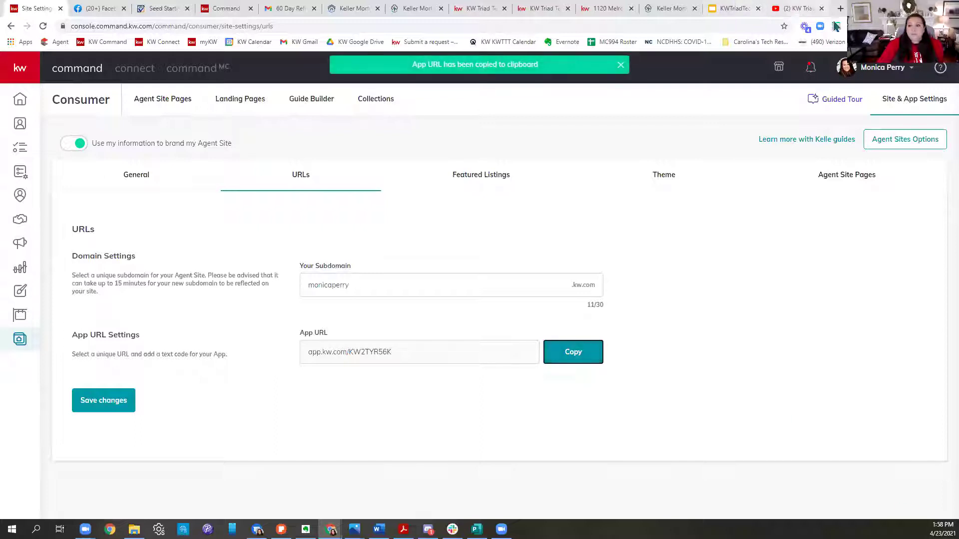
pyautogui.click(840, 8)
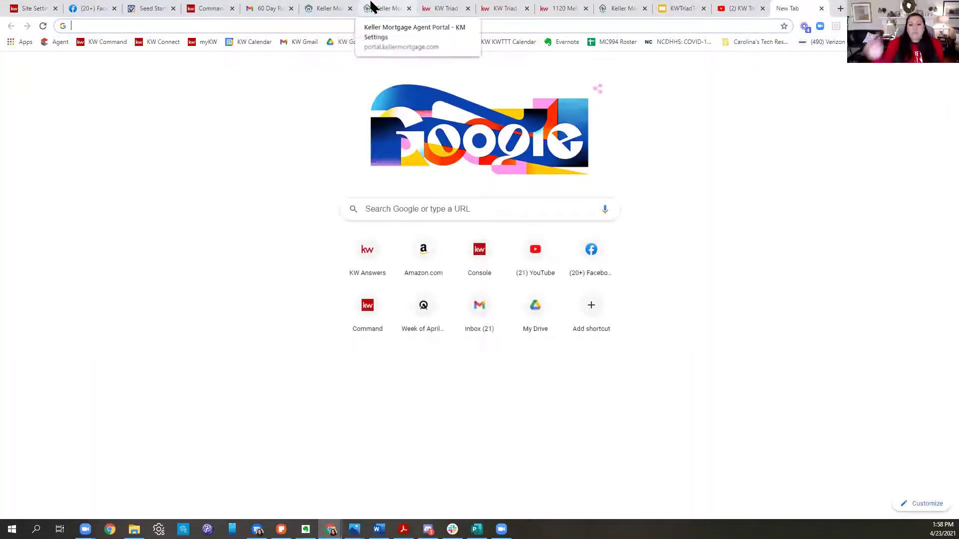
# Step: Load the pasted app URL on kw.com and play the app overview video, pausing at 0:10
pyautogui.hotkey('ctrl', 'v')
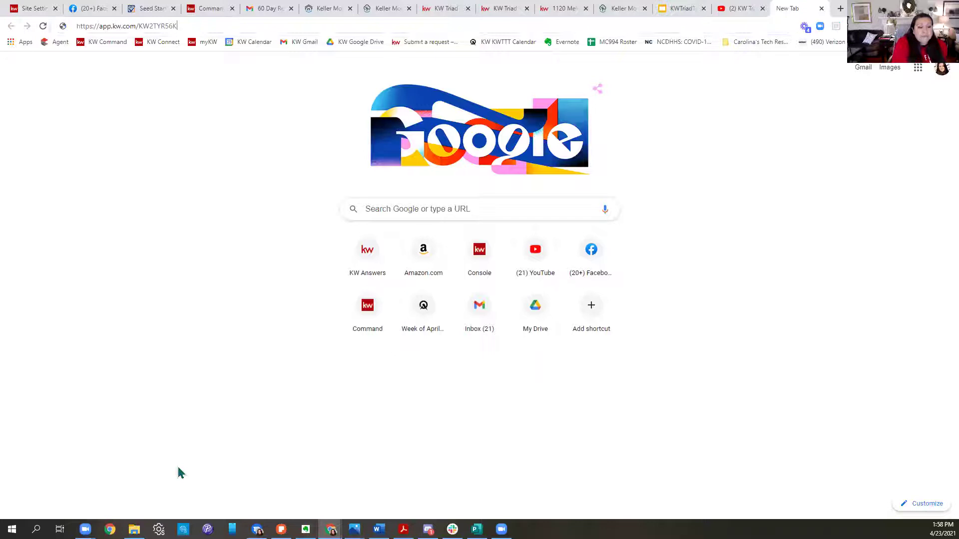
pyautogui.press('Return')
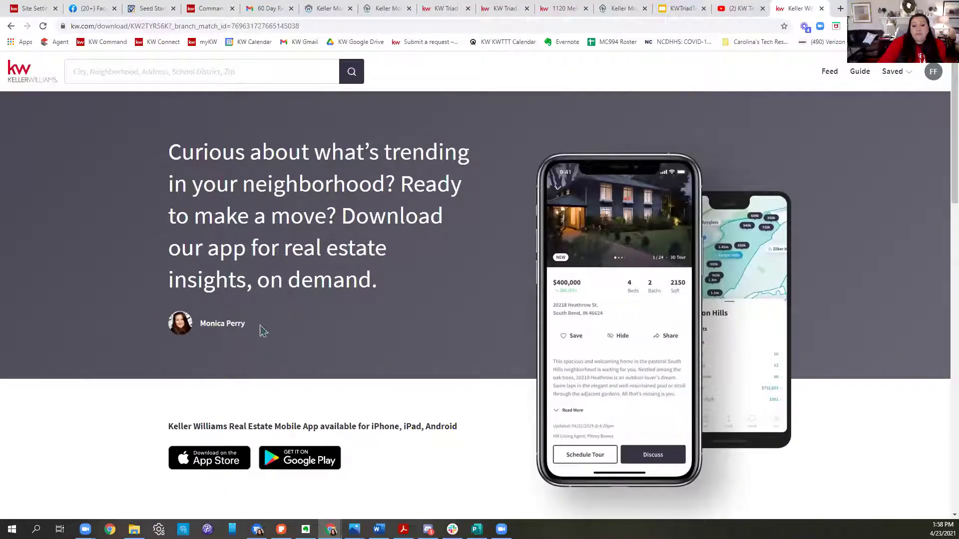
pyautogui.scroll(-5, 402, 388)
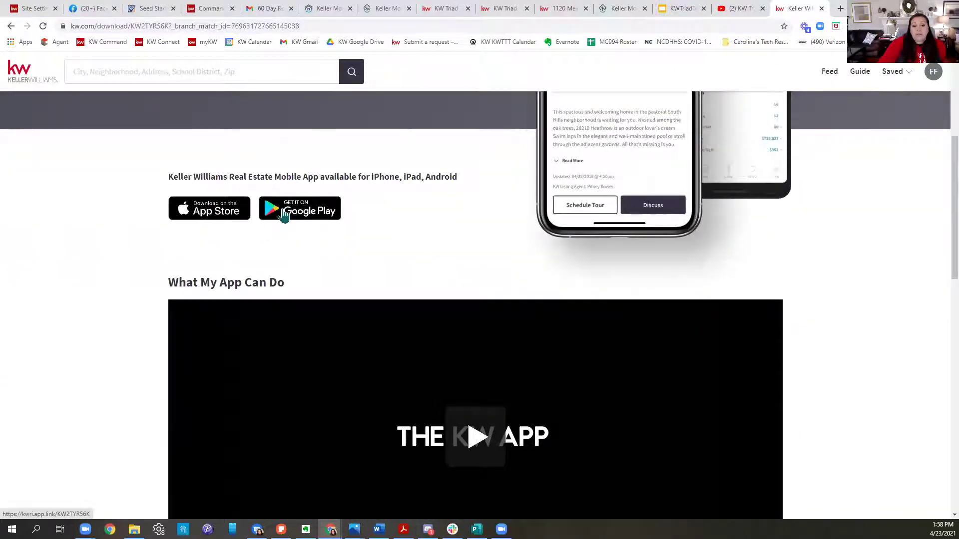
pyautogui.scroll(-2, 488, 217)
pyautogui.click(473, 366)
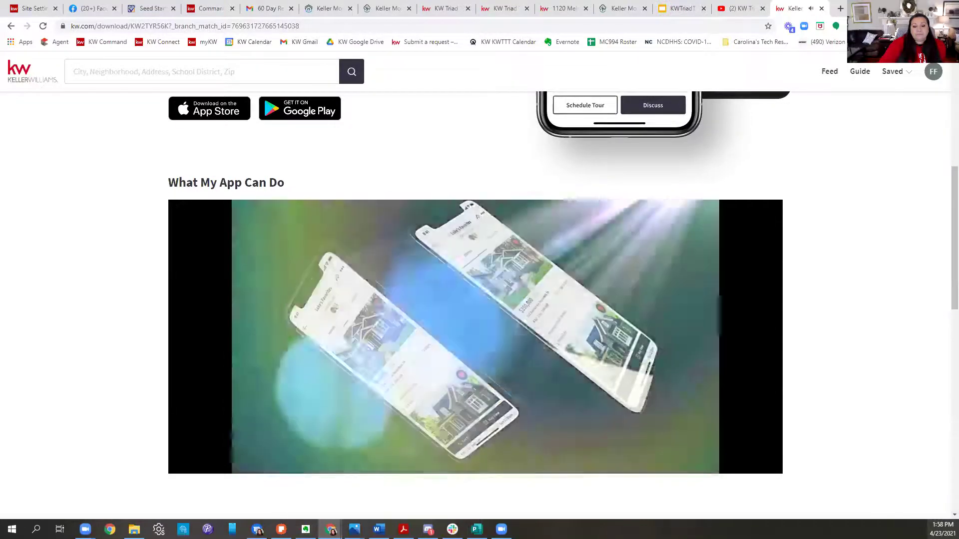
pyautogui.click(510, 457)
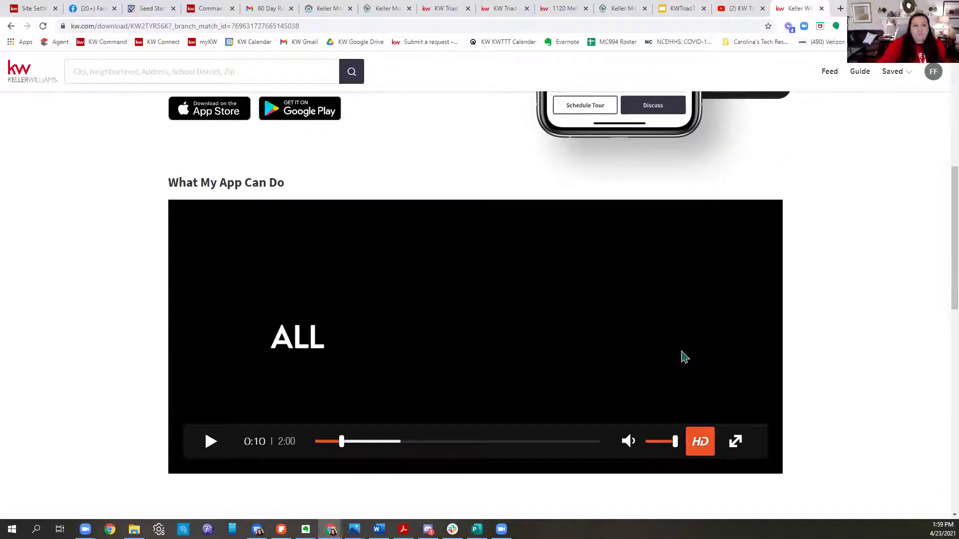
pyautogui.click(106, 9)
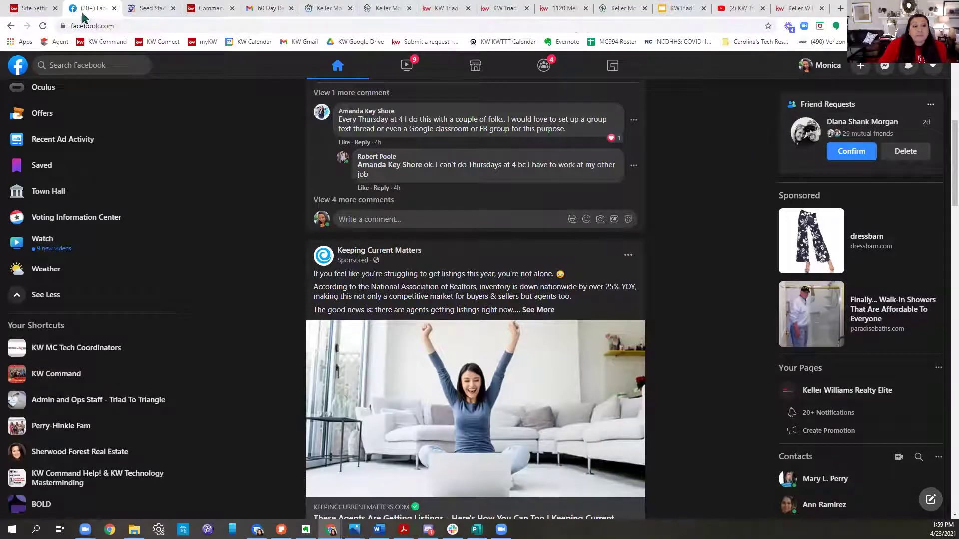
# Step: Go back to the KW Command home page and open the Campaigns area
pyautogui.click(33, 8)
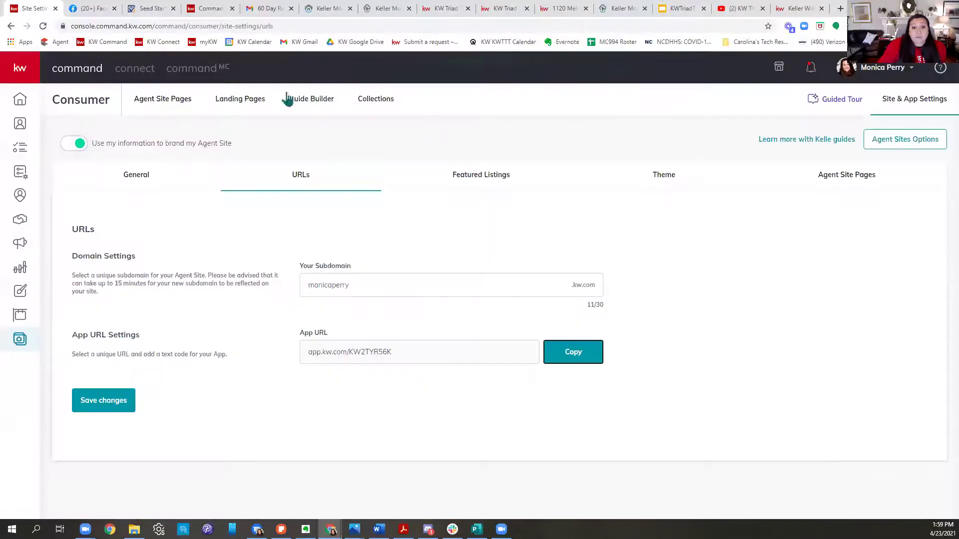
pyautogui.click(376, 98)
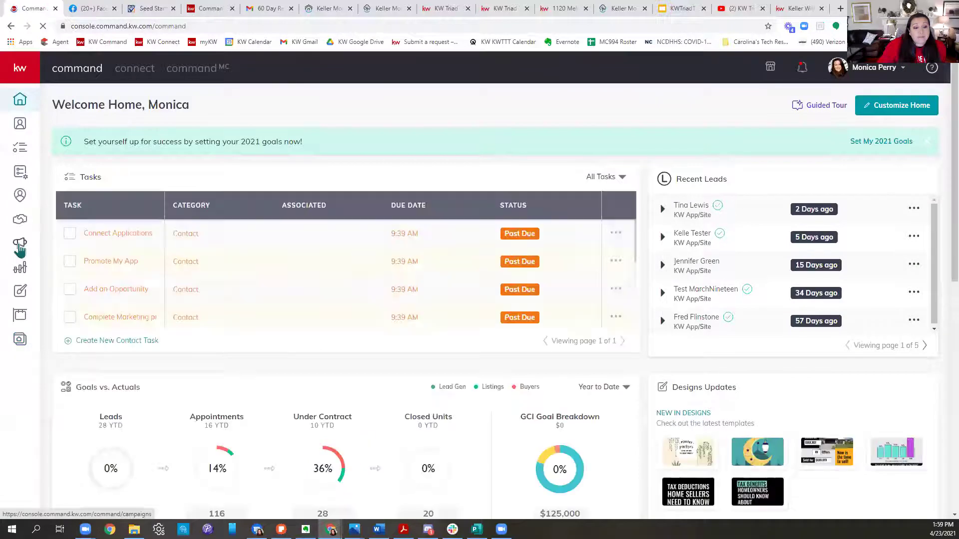
pyautogui.click(20, 248)
pyautogui.click(351, 9)
pyautogui.click(351, 9)
pyautogui.click(351, 9)
pyautogui.click(351, 9)
pyautogui.click(351, 9)
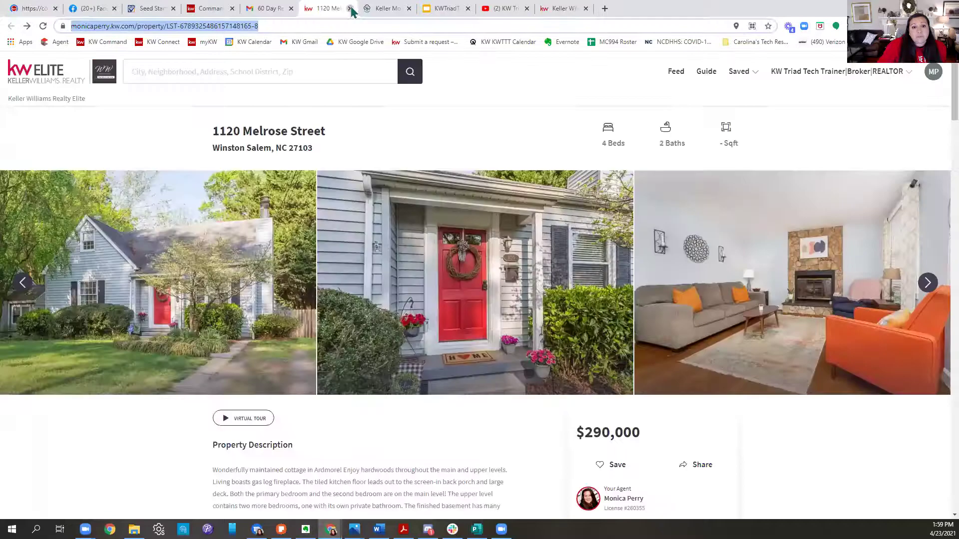
pyautogui.click(351, 9)
pyautogui.click(351, 9)
pyautogui.click(351, 9)
pyautogui.click(351, 9)
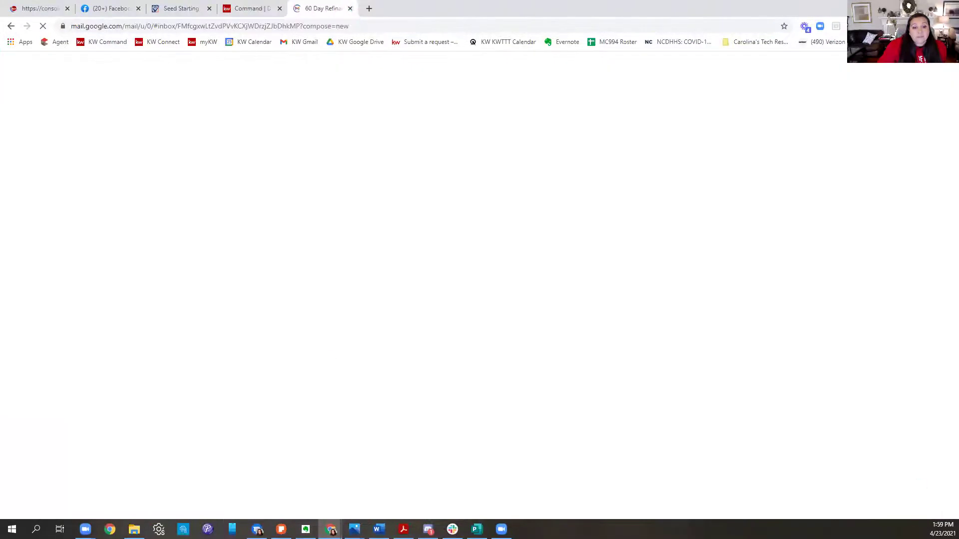
pyautogui.click(61, 8)
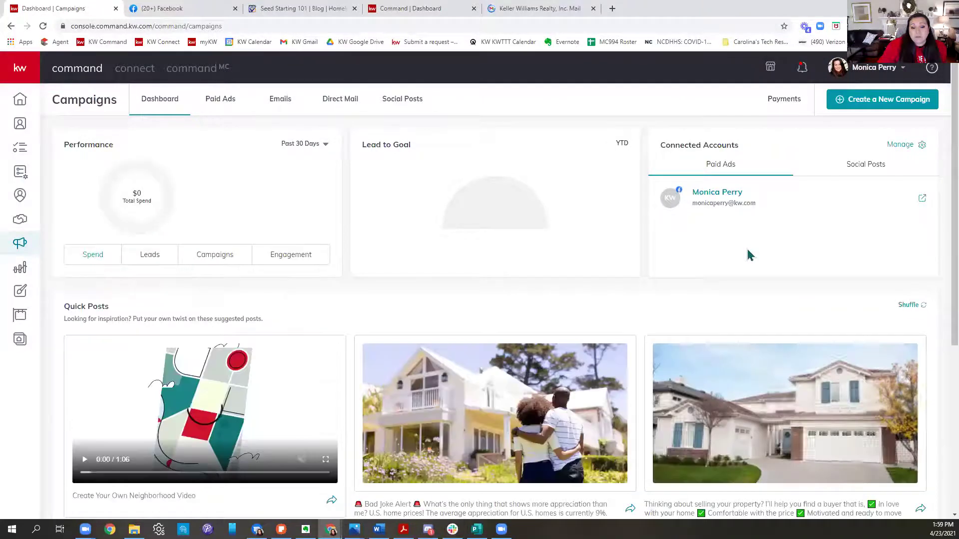
pyautogui.scroll(-3, 672, 249)
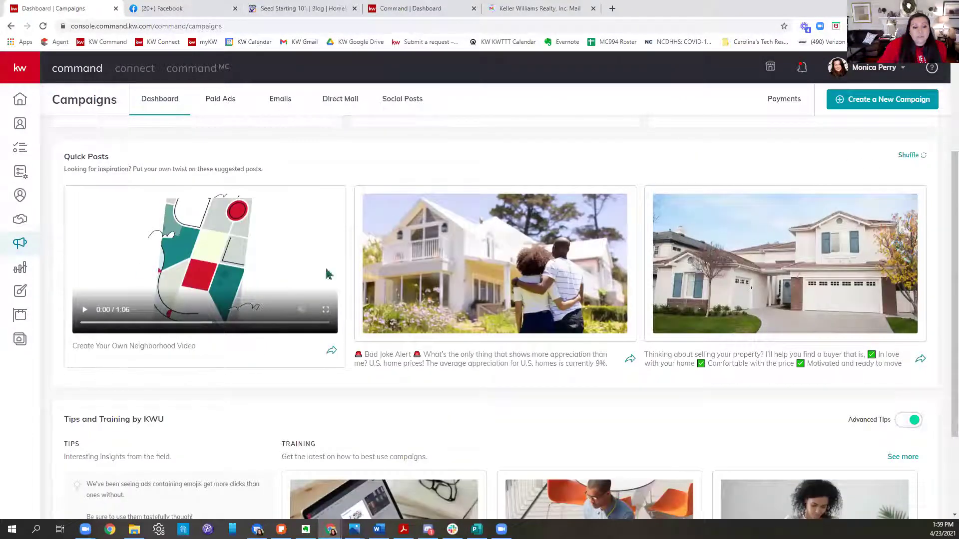
# Step: Start a custom neighborhood video for Buena Vista in Winston Salem, NC
pyautogui.click(331, 350)
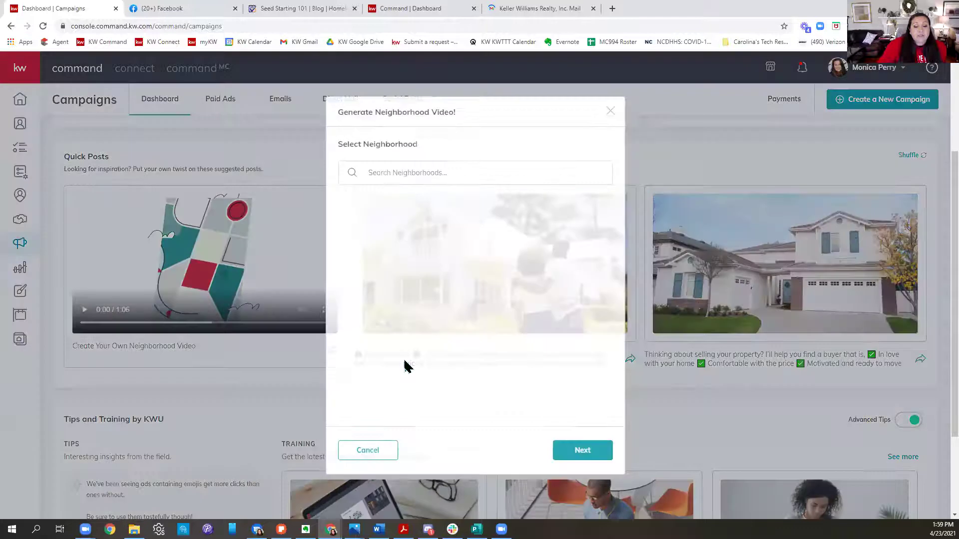
pyautogui.write('buena v')
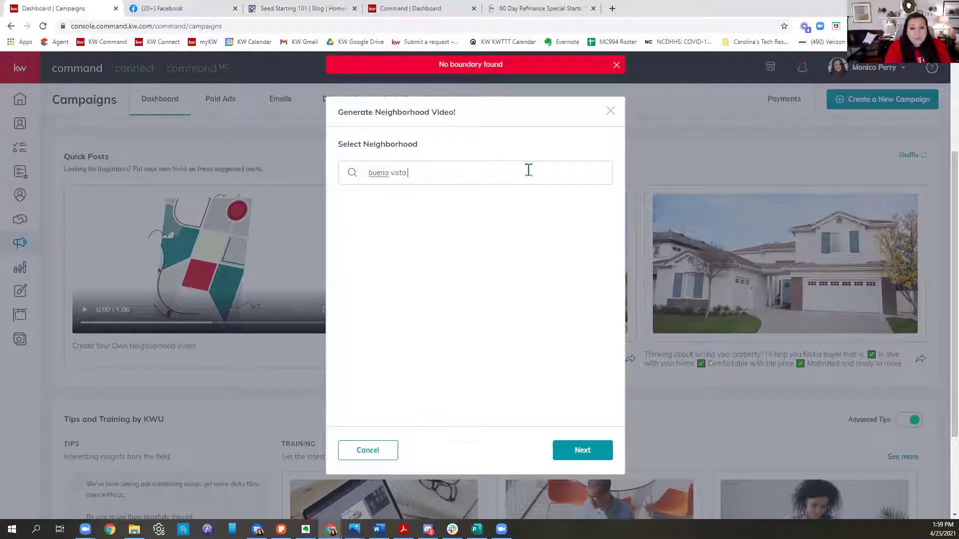
pyautogui.write('ista')
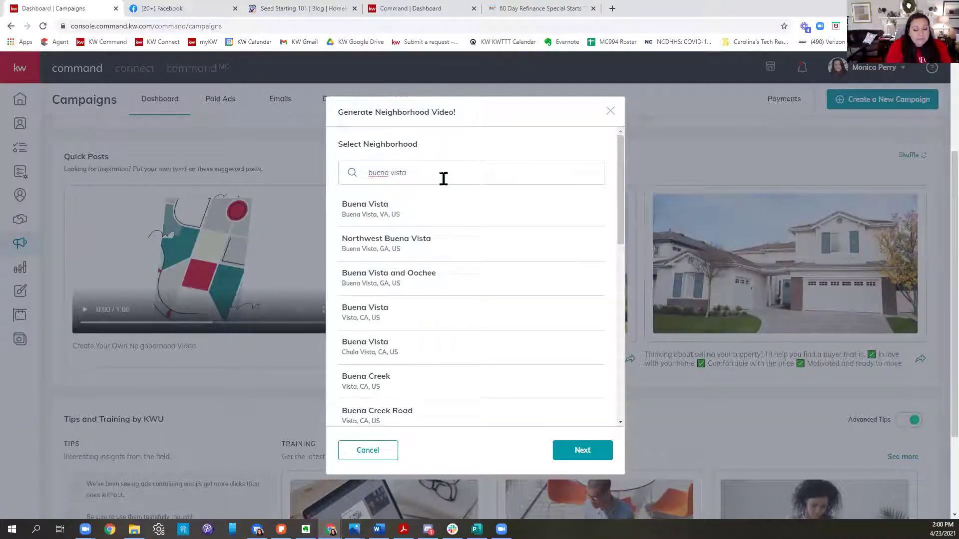
pyautogui.write('winston-salem')
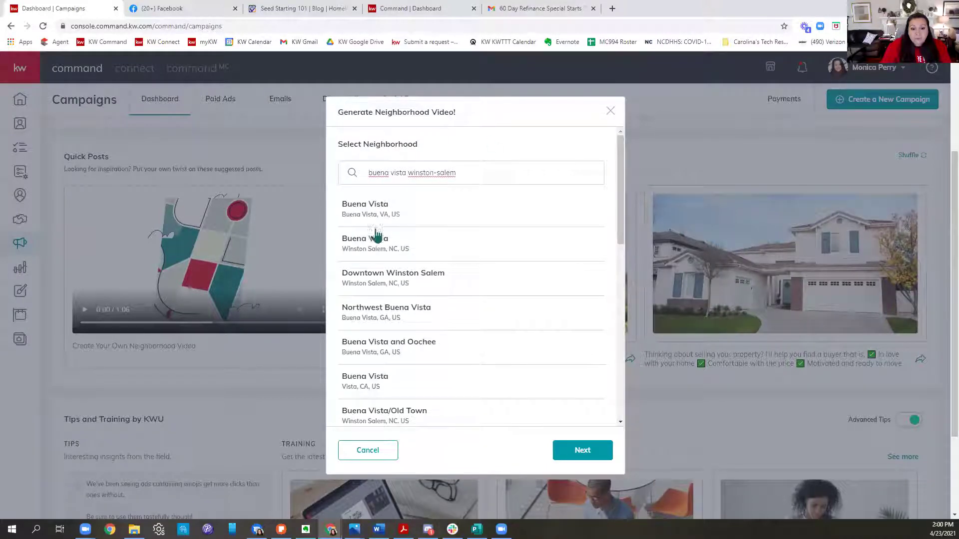
pyautogui.click(370, 250)
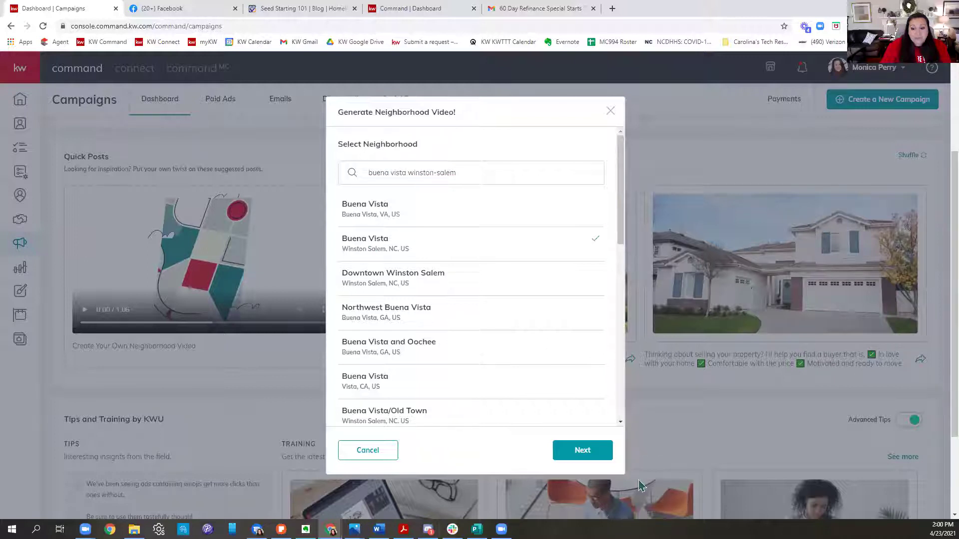
pyautogui.click(569, 452)
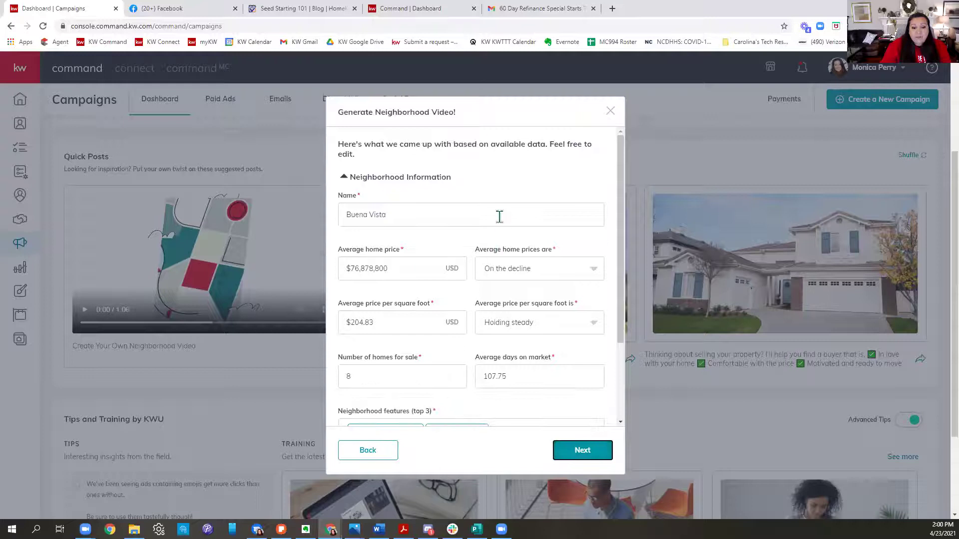
# Step: Correct the average home price to $6,878,800 by removing the extra 7
pyautogui.scroll(-5, 529, 219)
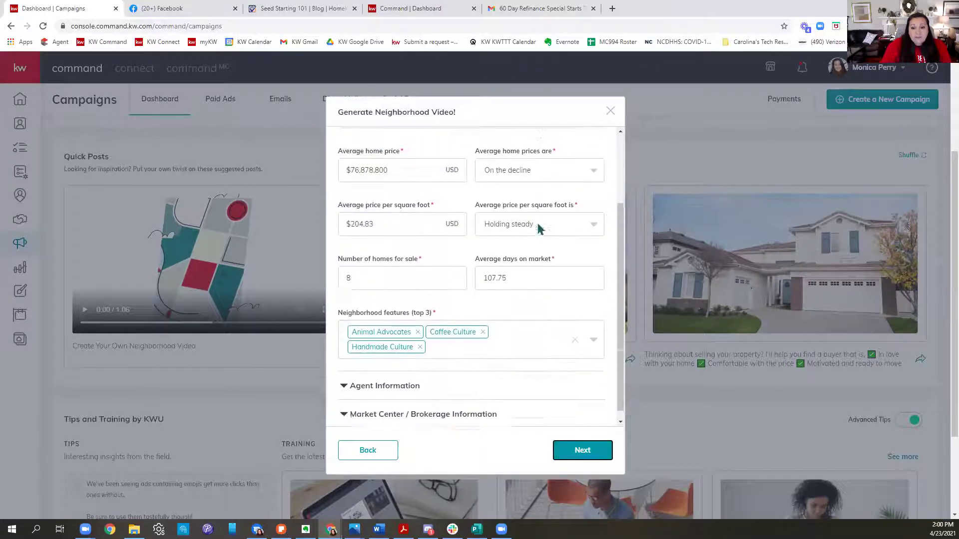
pyautogui.click(394, 273)
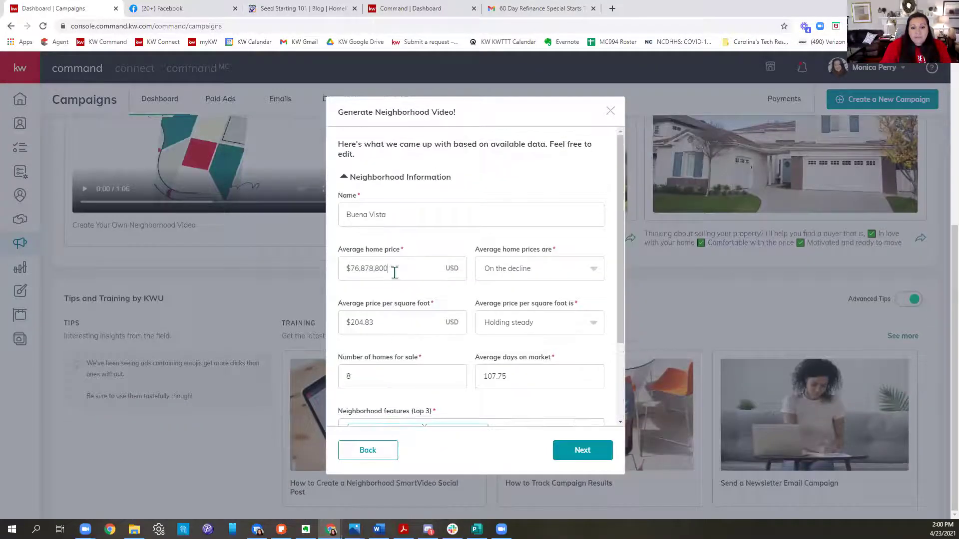
pyautogui.click(361, 275)
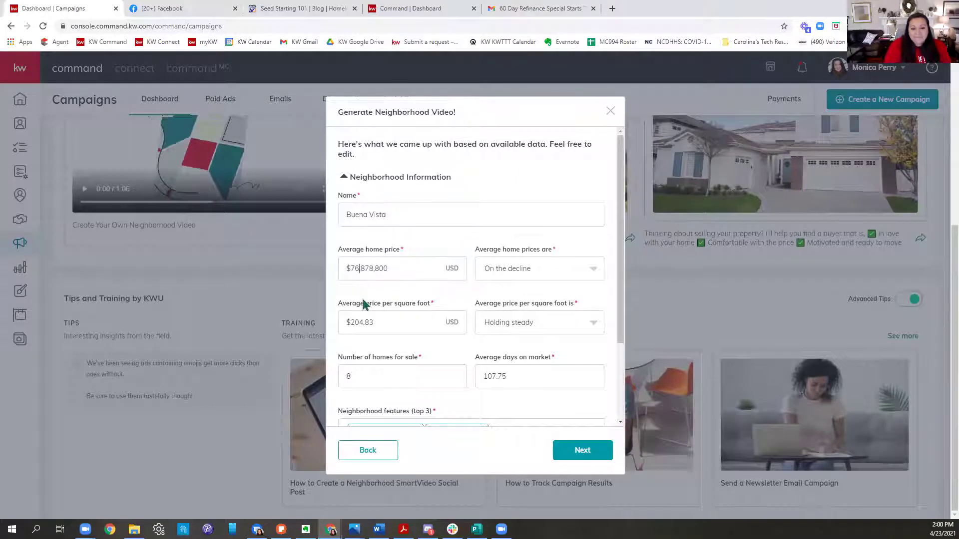
pyautogui.press('BackSpace')
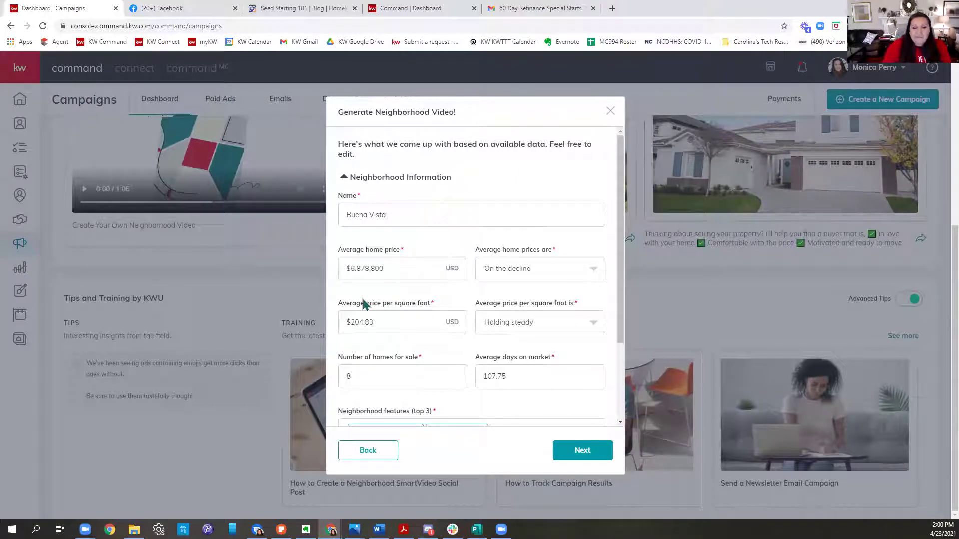
# Step: Review agent and brokerage details, keep trends 'On the decline' and 'Holding steady', and submit
pyautogui.scroll(-2, 535, 276)
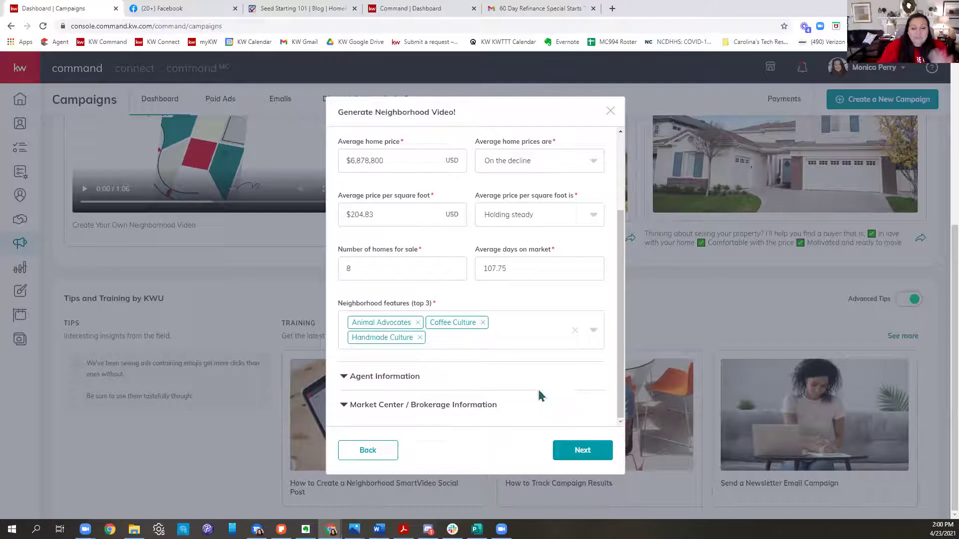
pyautogui.click(385, 377)
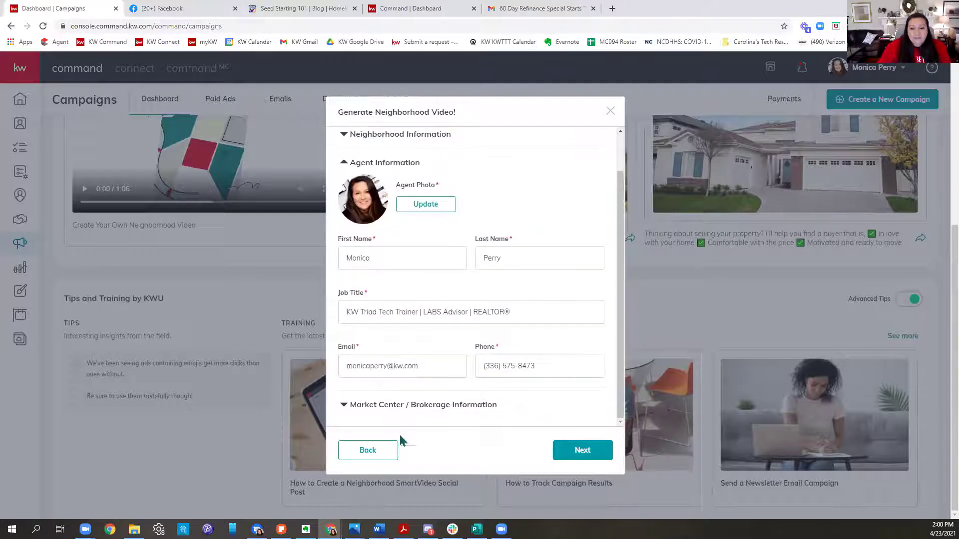
pyautogui.click(398, 407)
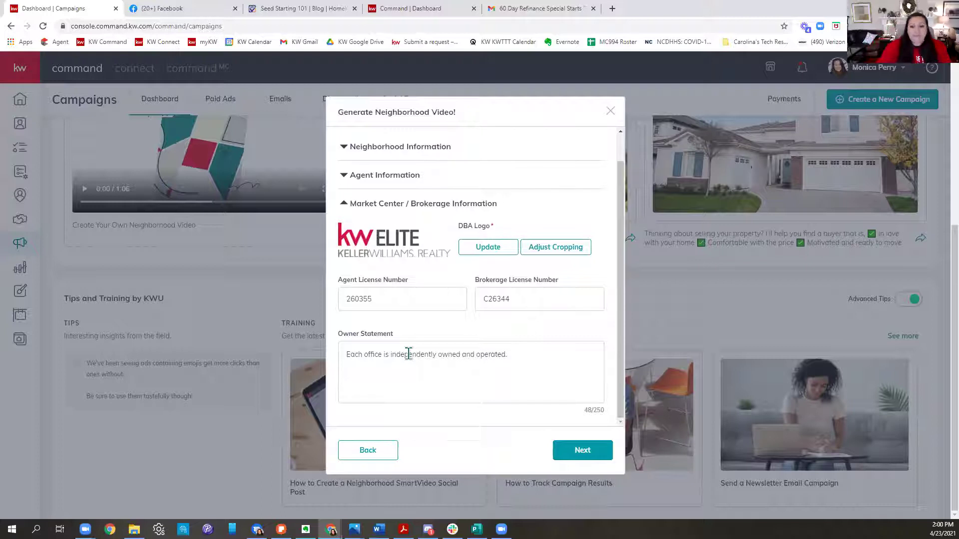
pyautogui.scroll(5, 429, 344)
pyautogui.click(428, 178)
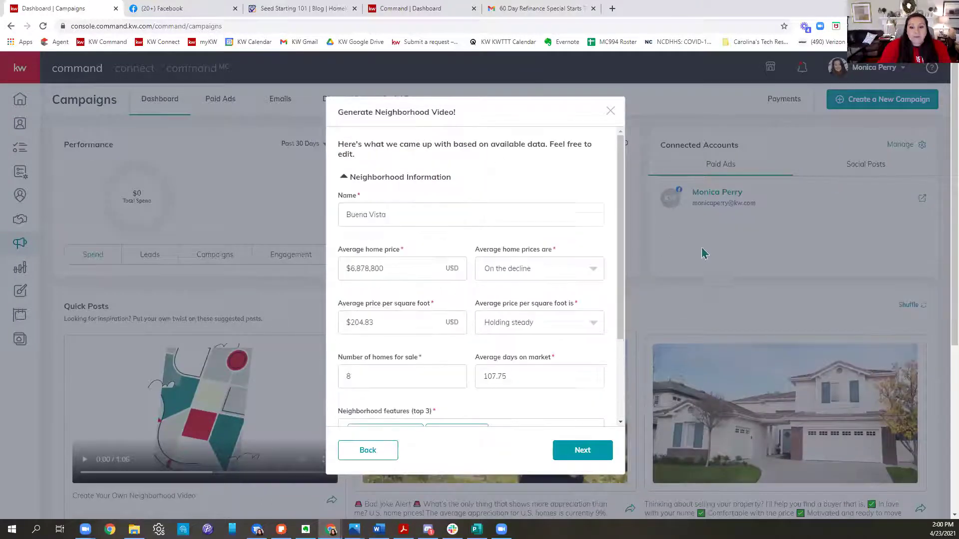
pyautogui.click(537, 277)
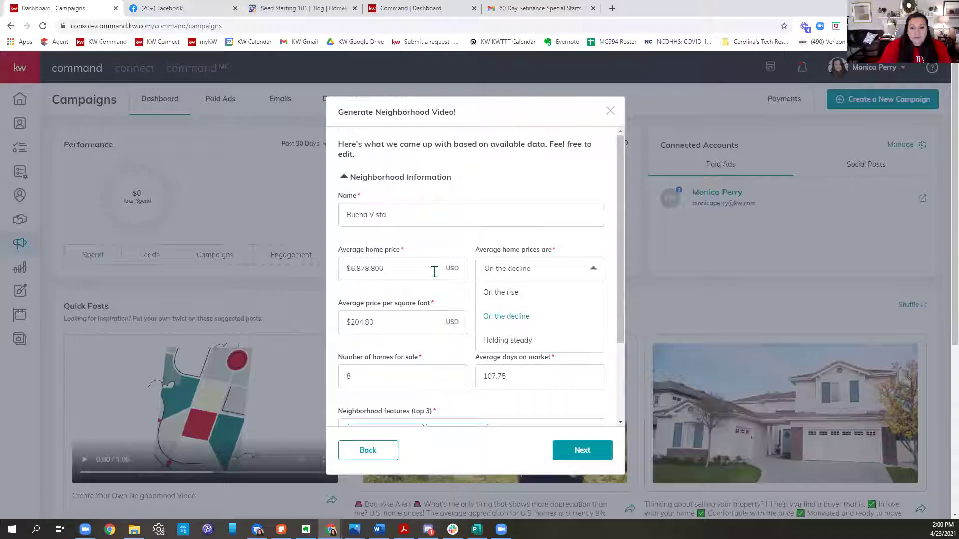
pyautogui.click(467, 305)
pyautogui.click(535, 320)
pyautogui.click(391, 298)
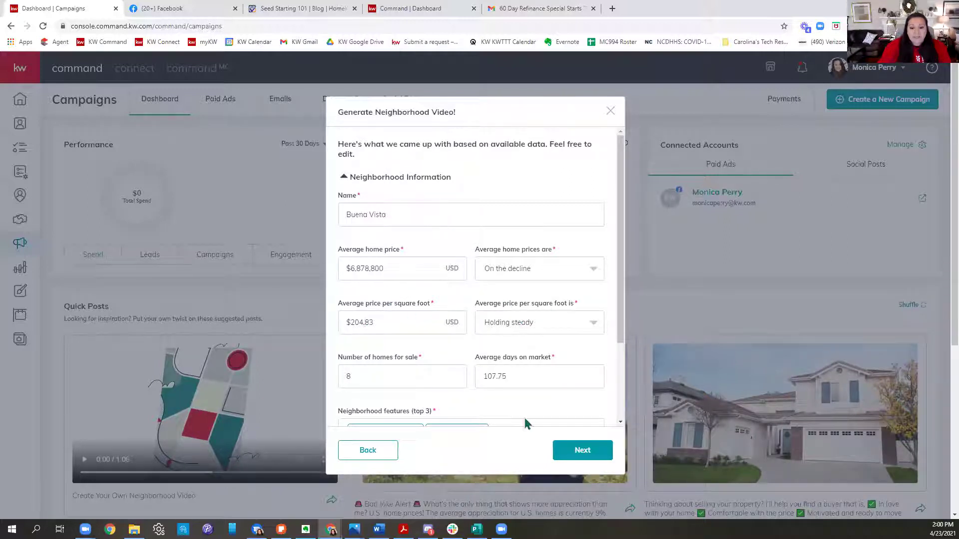
pyautogui.click(576, 445)
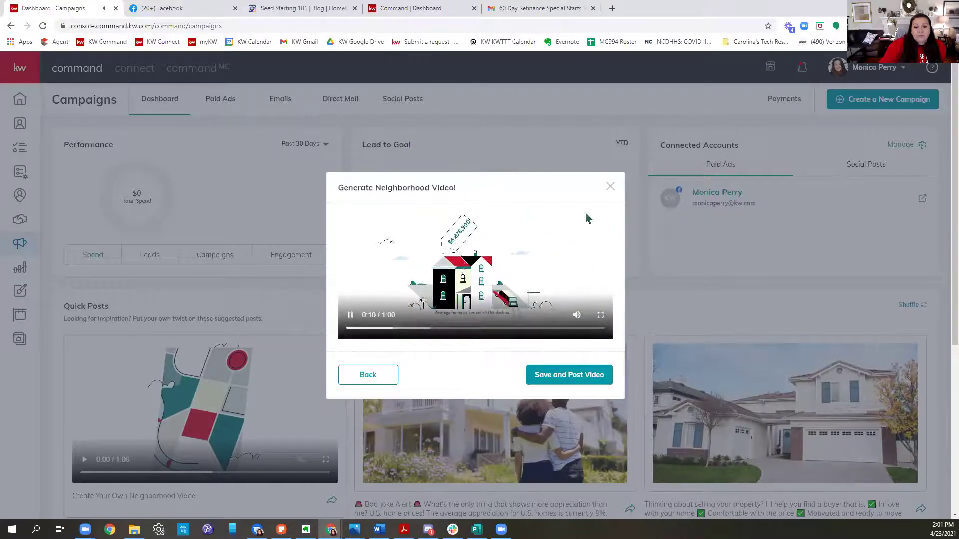
# Step: Watch the Buena Vista video full screen, pause it, exit full screen, and close the dialog
pyautogui.click(605, 325)
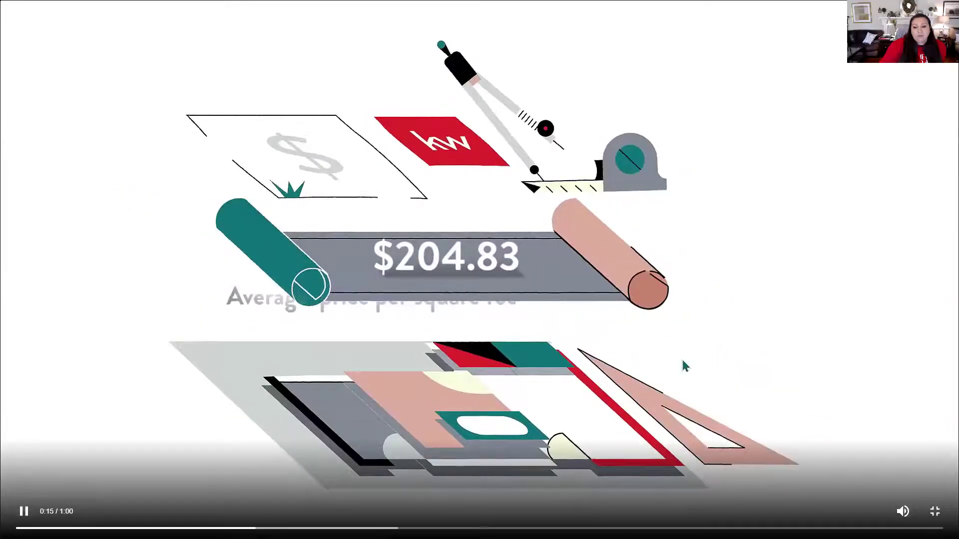
pyautogui.click(881, 403)
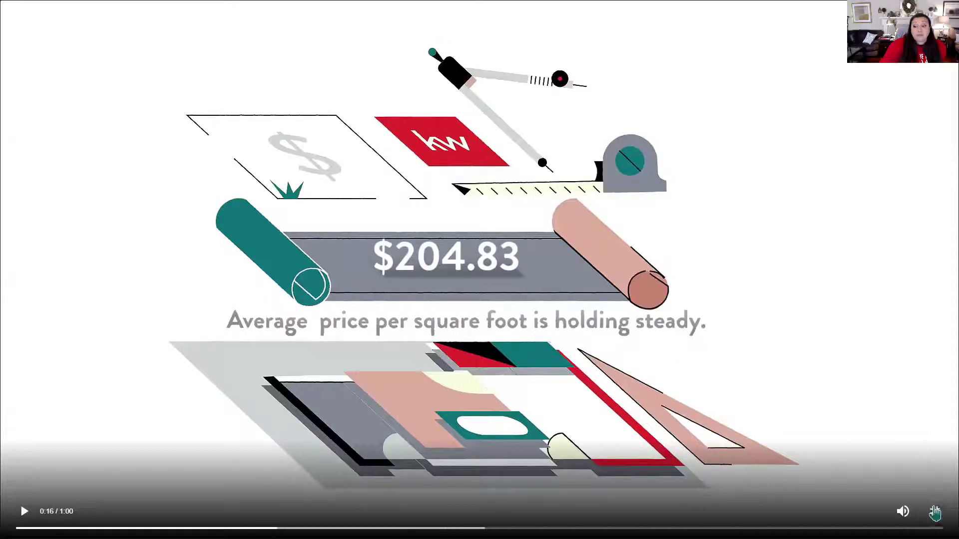
pyautogui.click(934, 511)
pyautogui.click(610, 186)
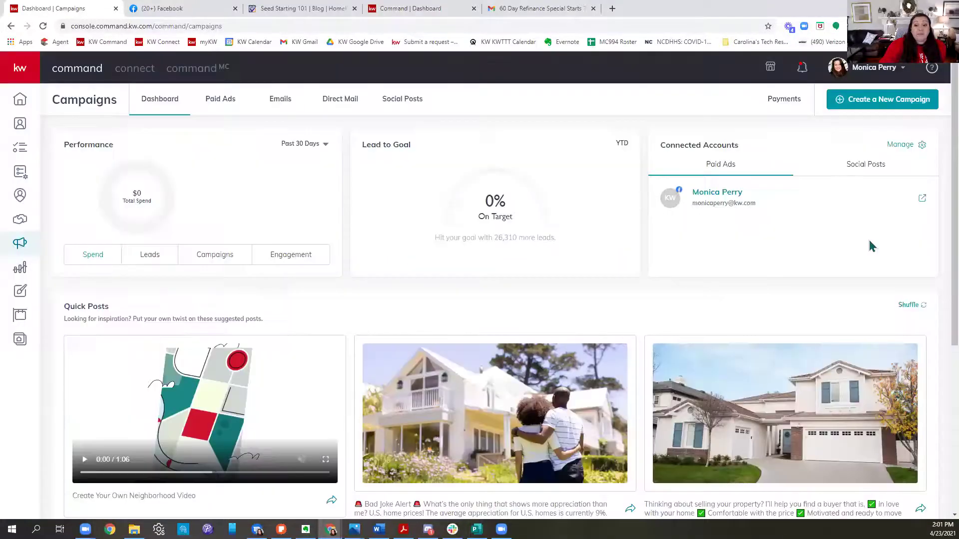